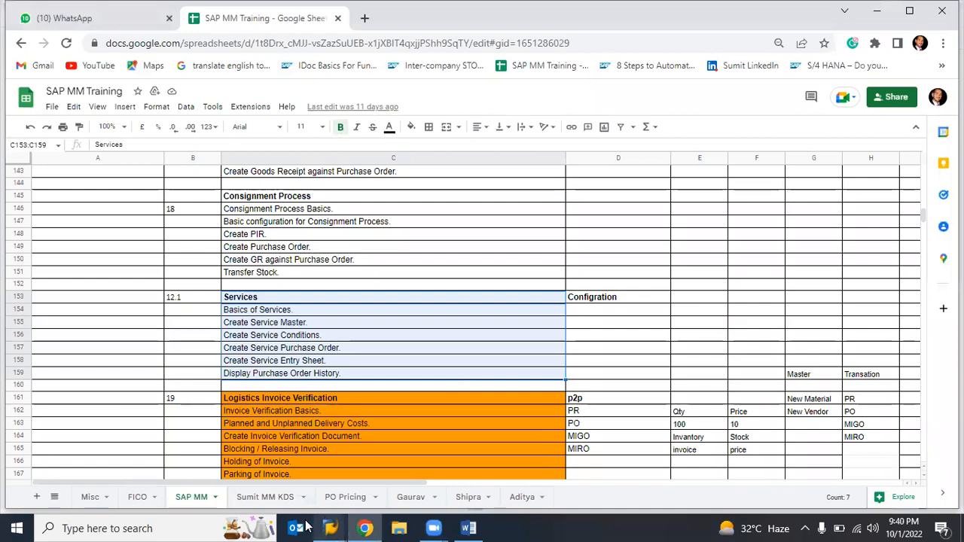
{"action": "mouse_move", "coordinate": [330, 528]}
{"action": "left_click", "coordinate": [369, 469]}
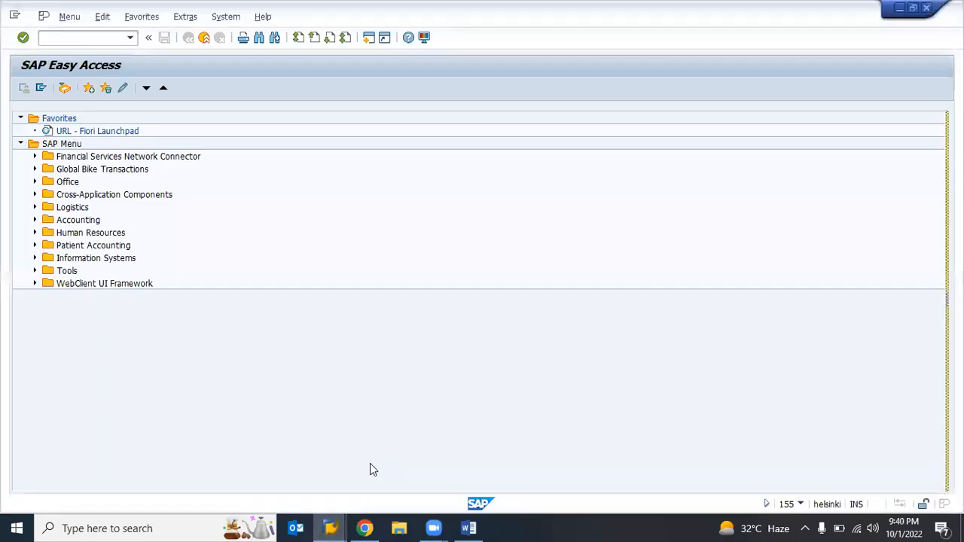
{"action": "key", "text": "F3"}
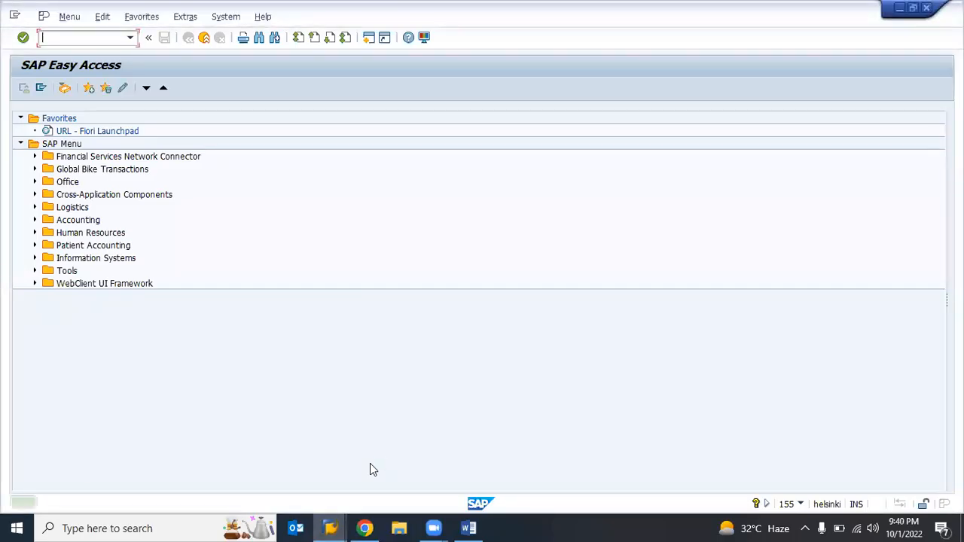
{"action": "left_click", "coordinate": [364, 519]}
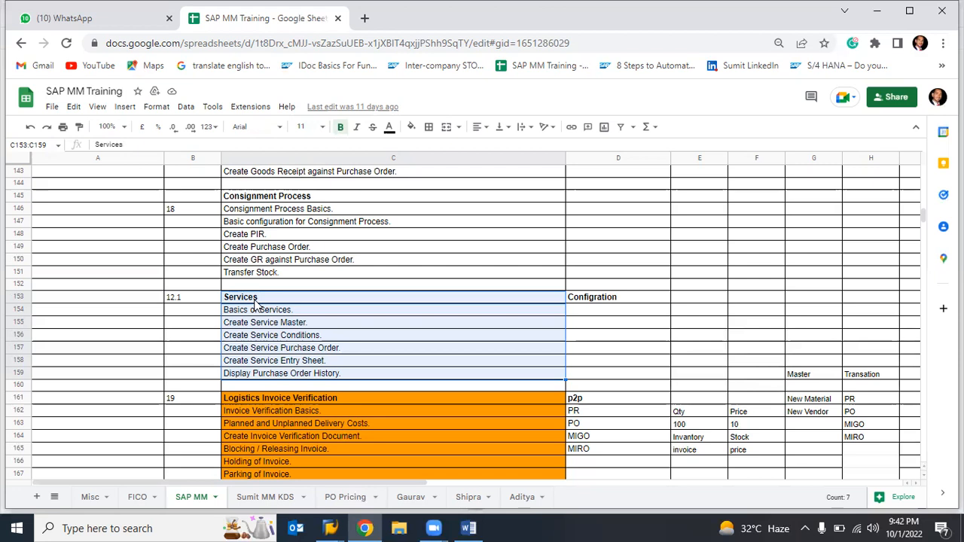
{"action": "left_click", "coordinate": [592, 291]}
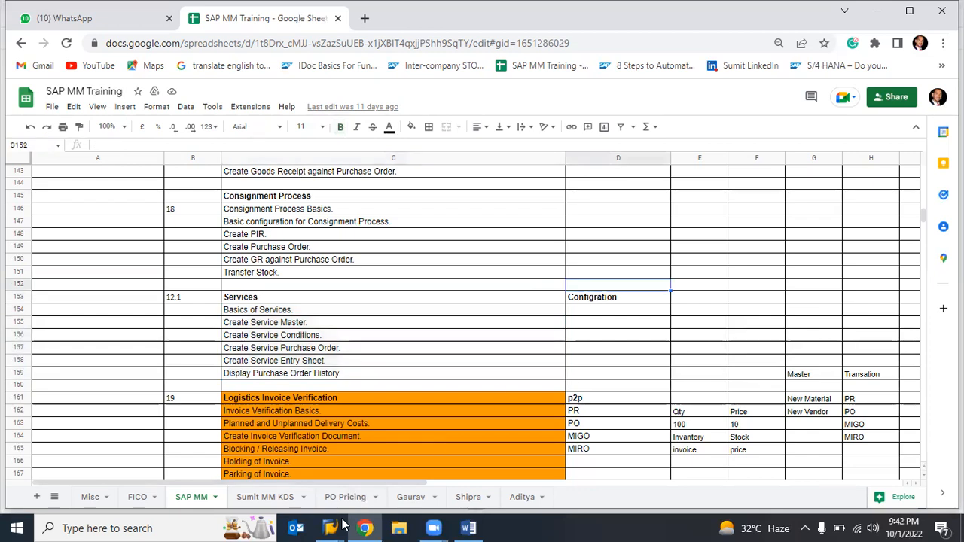
Step: Switch to SAP, open the Customizing: Execute Project transaction and display the SAP Reference IMG
{"action": "mouse_move", "coordinate": [331, 527]}
{"action": "left_click", "coordinate": [358, 502]}
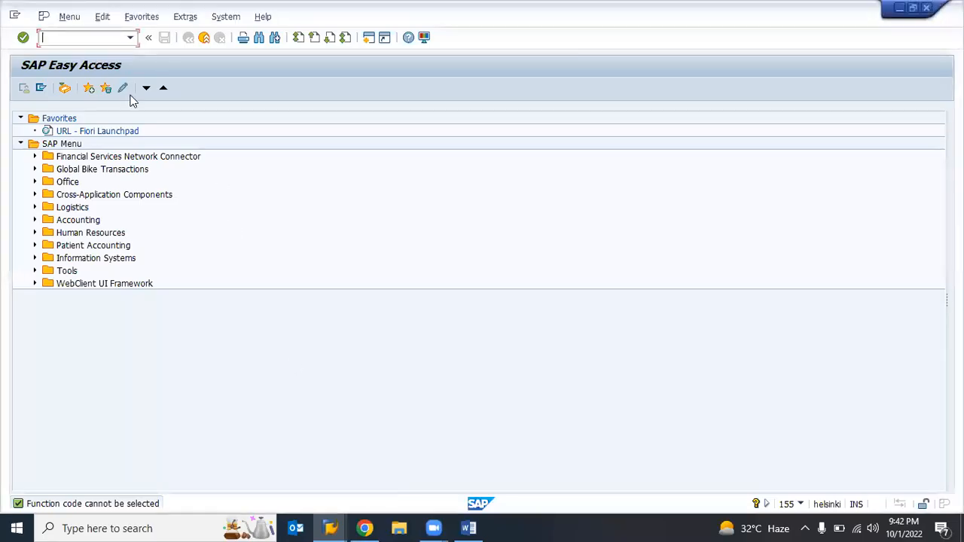
{"action": "type", "text": "s"}
{"action": "type", "text": "p02"}
{"action": "key", "text": "Return"}
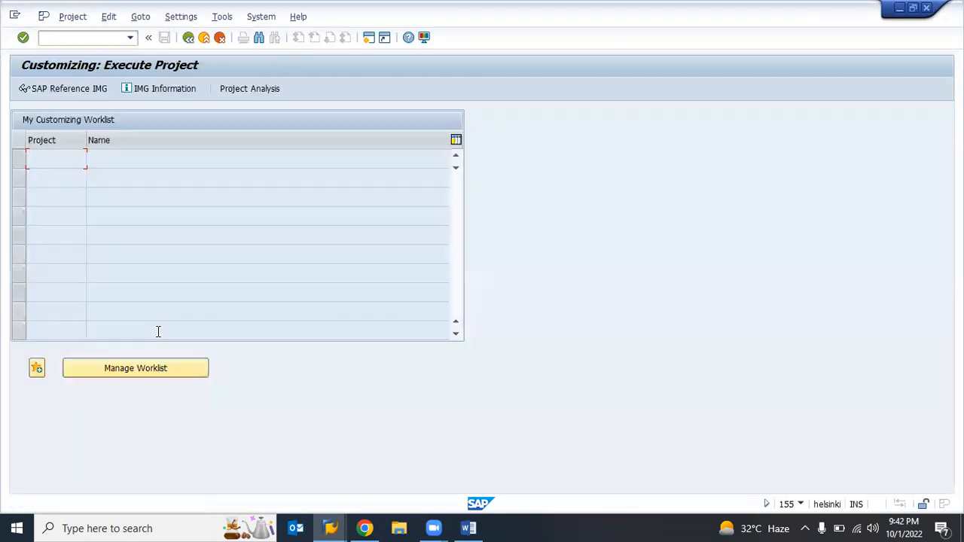
{"action": "left_click", "coordinate": [72, 92]}
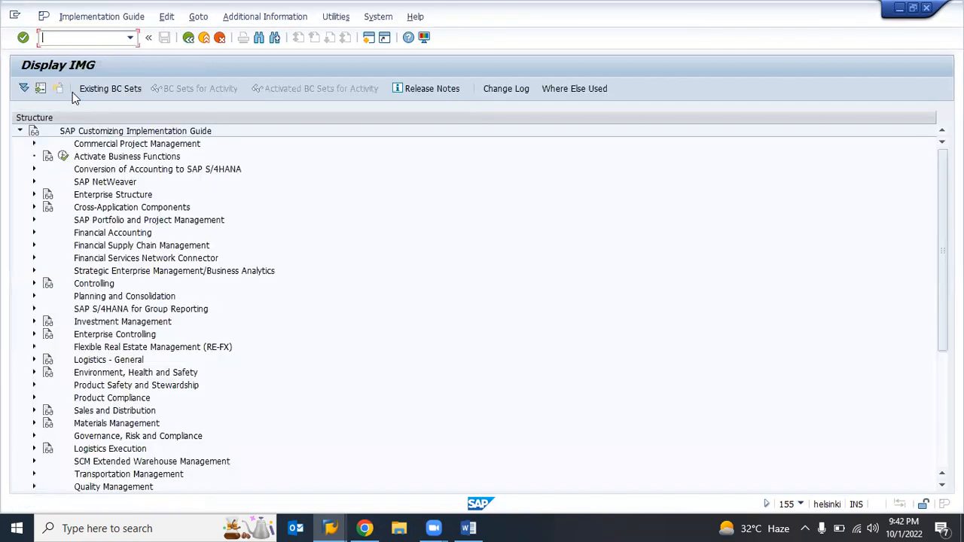
Step: In the IMG, open Define Organizational Status for Service Categories under Materials Management, External Services Management, Service Master
{"action": "left_click", "coordinate": [70, 424]}
{"action": "double_click", "coordinate": [75, 424]}
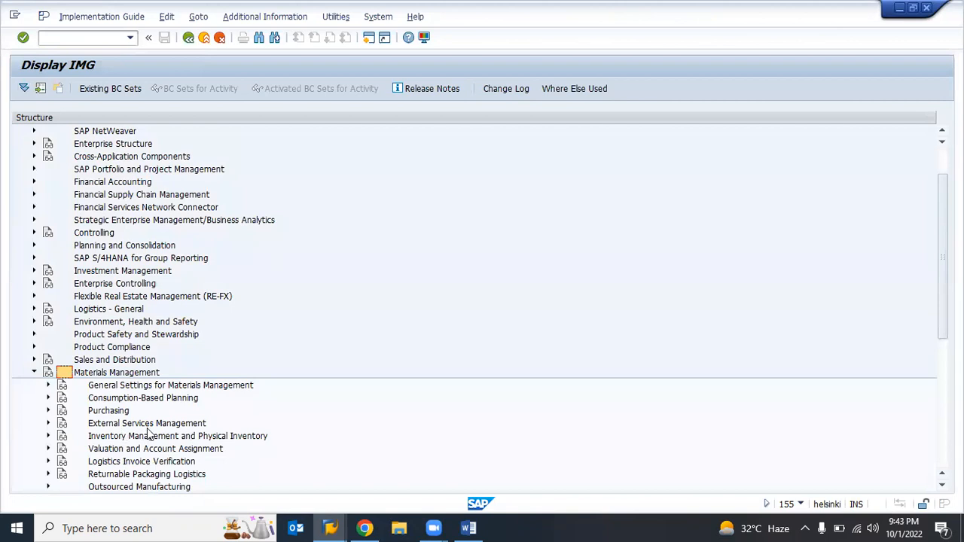
{"action": "scroll", "coordinate": [113, 411], "scroll_direction": "down", "scroll_amount": 1}
{"action": "left_click", "coordinate": [85, 386]}
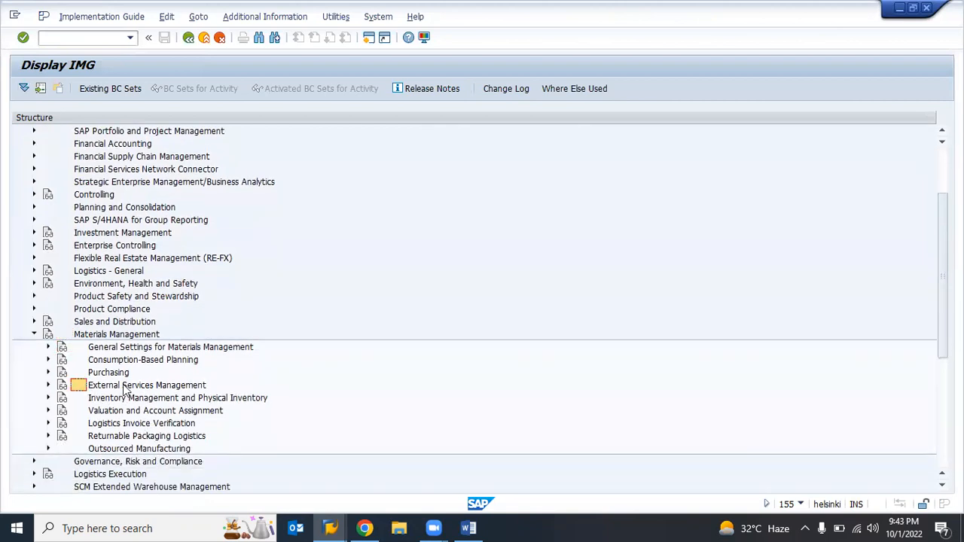
{"action": "double_click", "coordinate": [174, 385]}
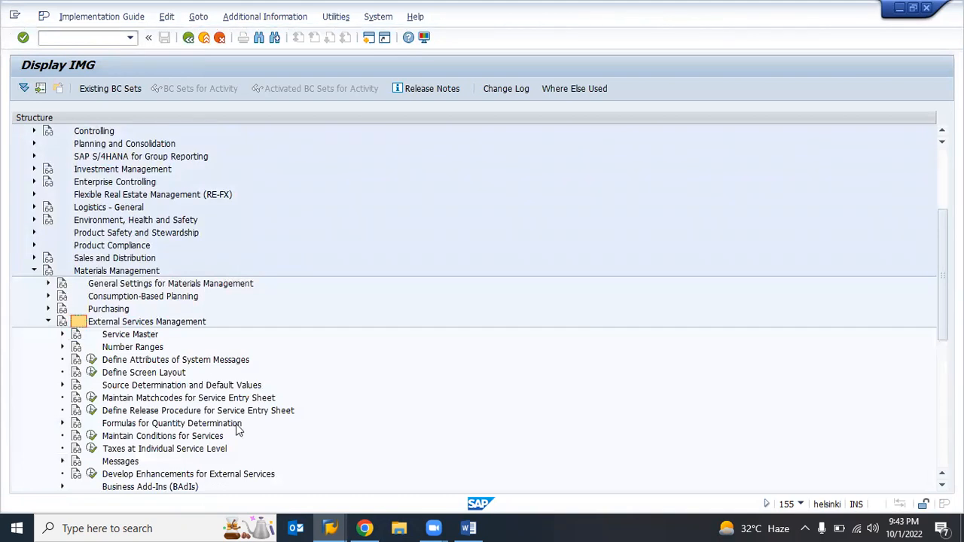
{"action": "scroll", "coordinate": [237, 422], "scroll_direction": "down", "scroll_amount": 1}
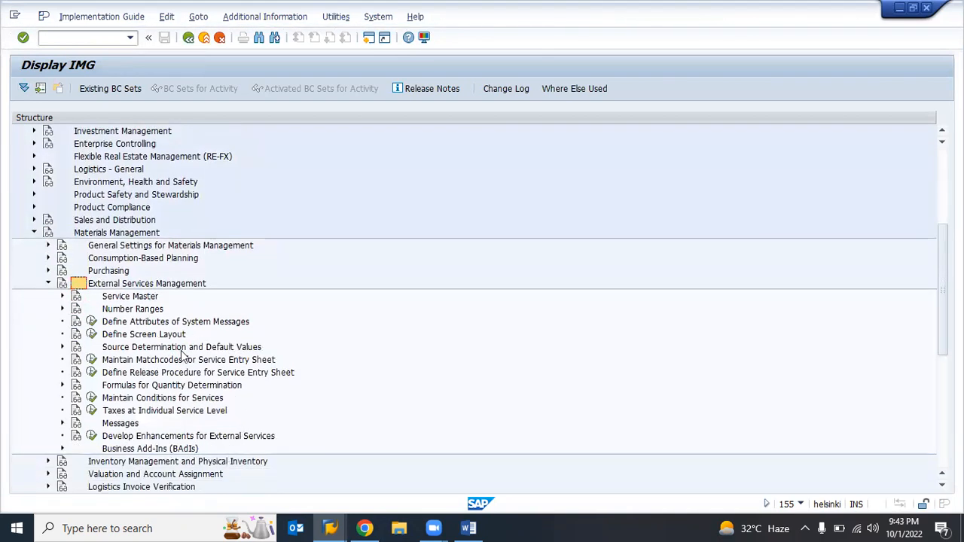
{"action": "left_click", "coordinate": [100, 299]}
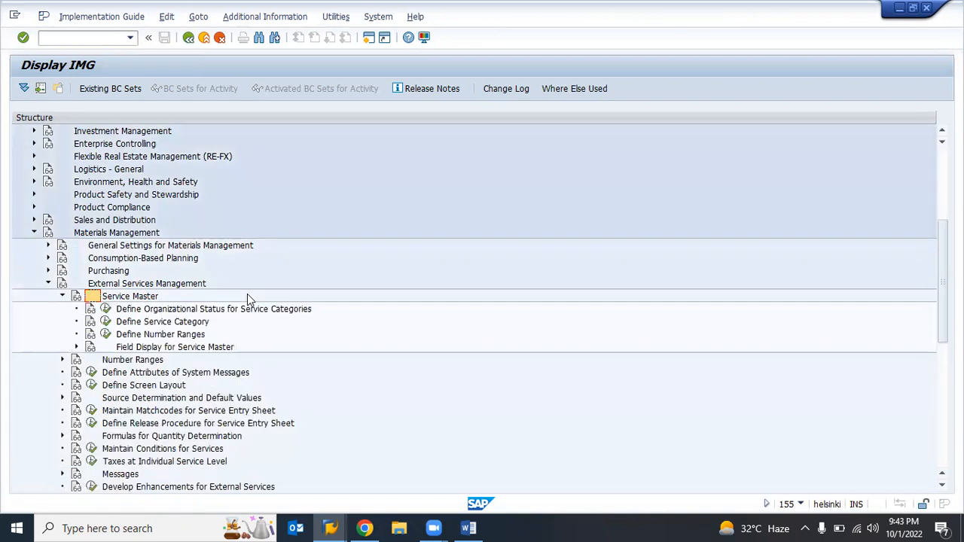
{"action": "key", "text": "Down"}
{"action": "left_click", "coordinate": [105, 309]}
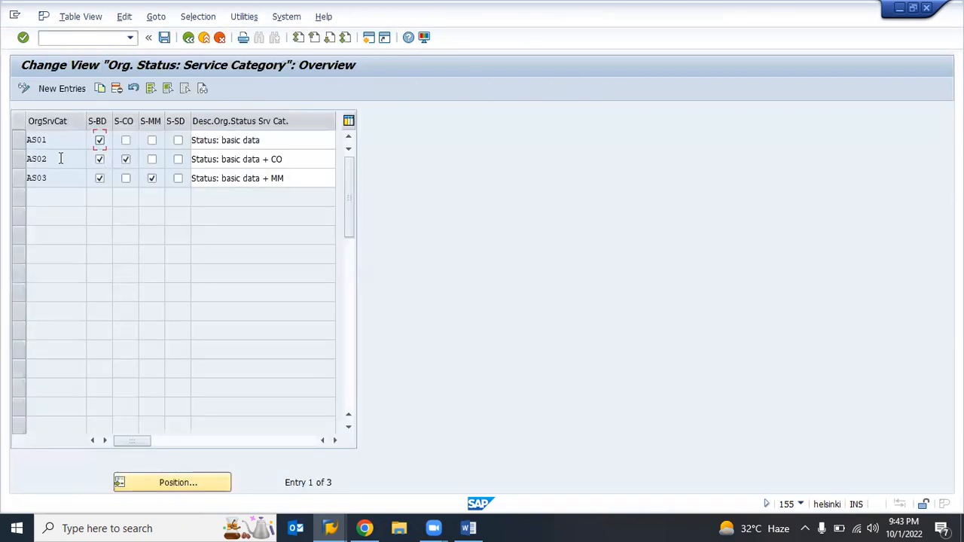
Step: Copy organizational status AS03 to a new entry ZS03 and save it
{"action": "left_click", "coordinate": [50, 143]}
{"action": "key", "text": "Down"}
{"action": "key", "text": "Down"}
{"action": "left_click", "coordinate": [18, 179]}
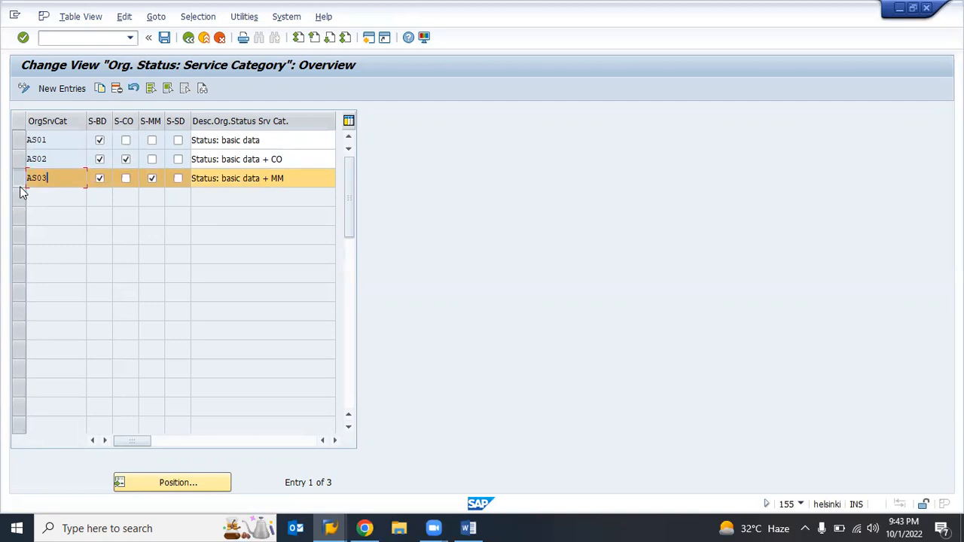
{"action": "left_click", "coordinate": [19, 181]}
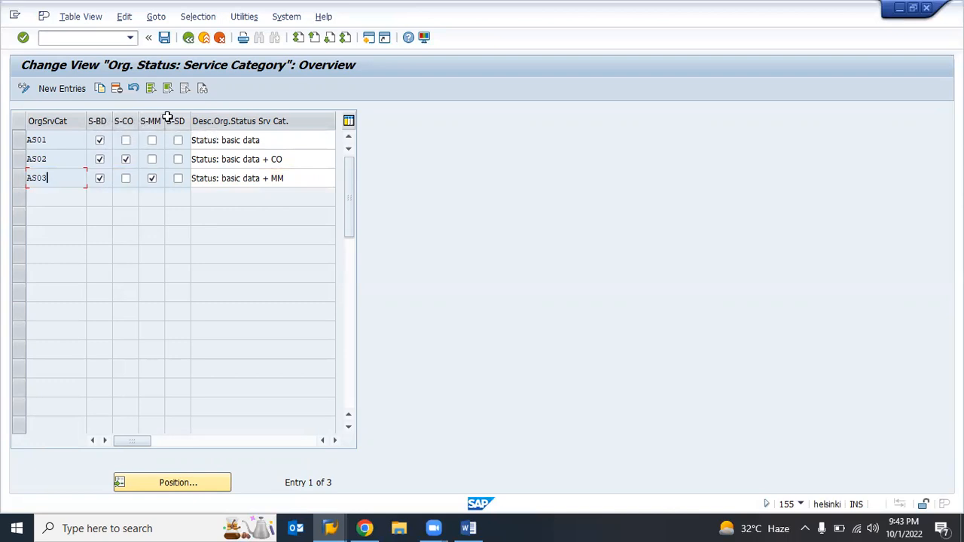
{"action": "left_click", "coordinate": [21, 178]}
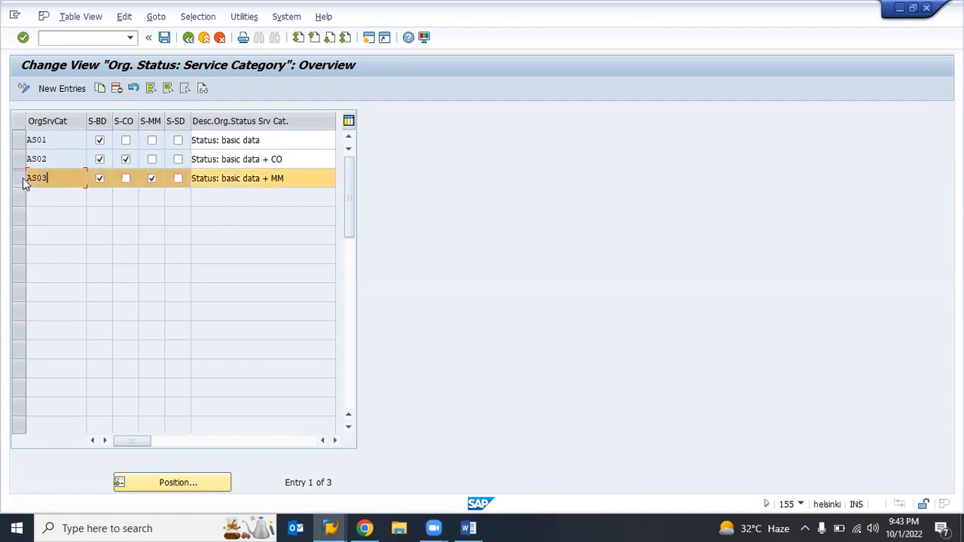
{"action": "left_click", "coordinate": [103, 90]}
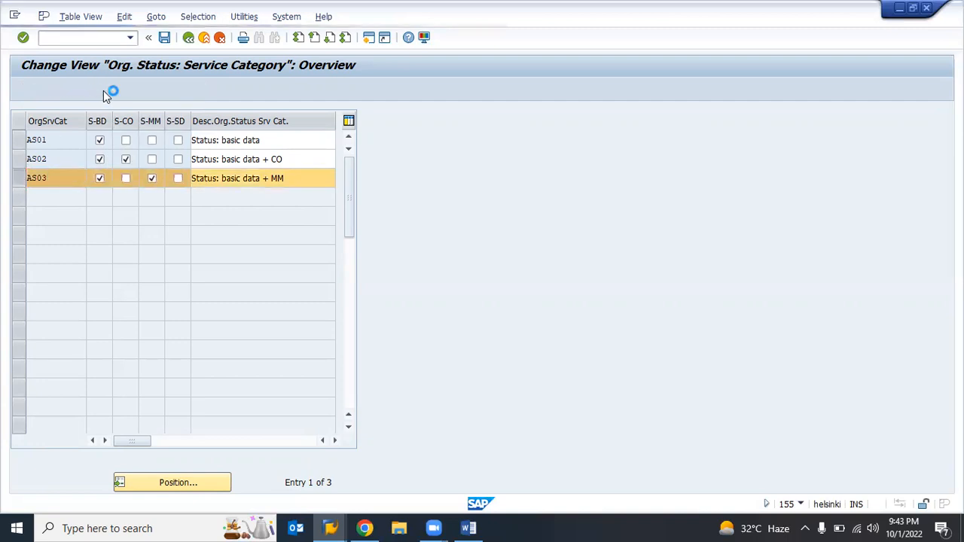
{"action": "key", "text": "Left"}
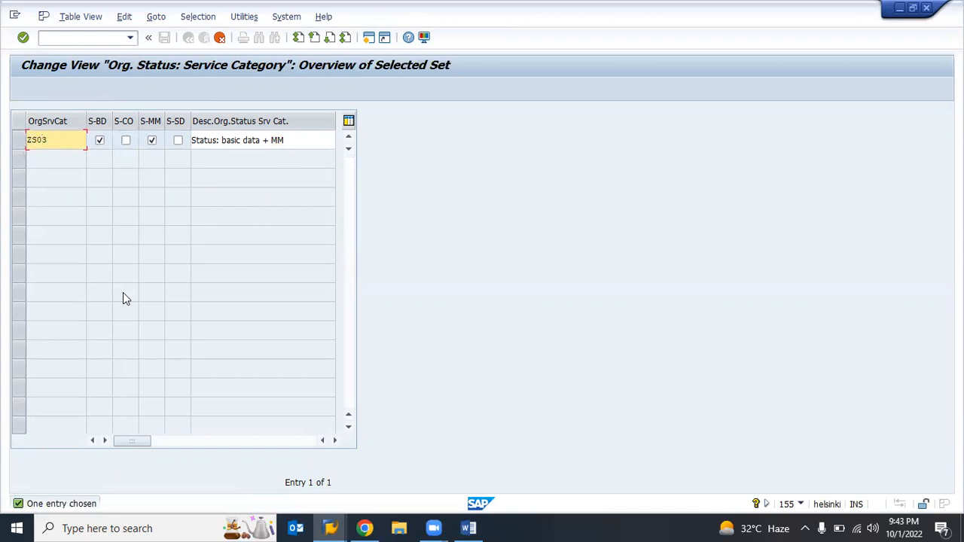
{"action": "key", "text": "Return"}
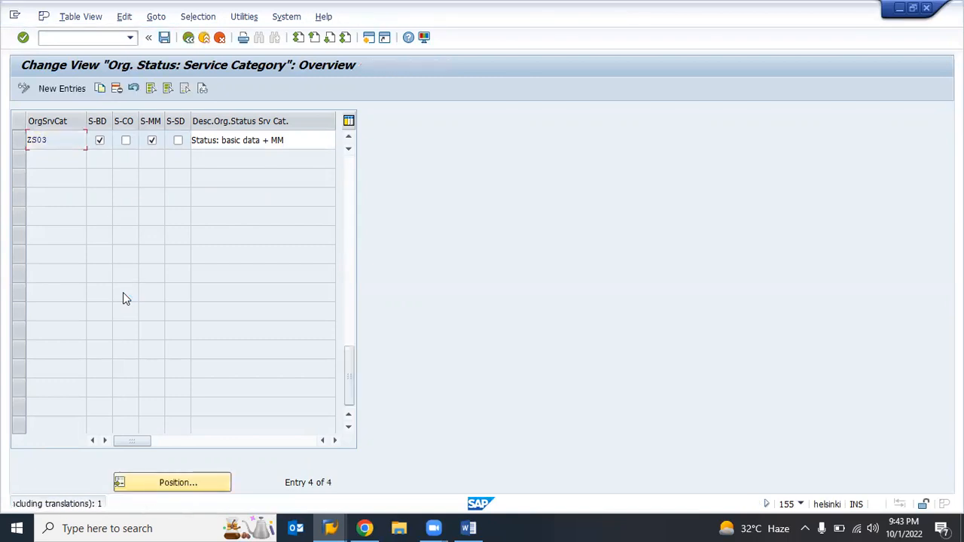
{"action": "key", "text": "ctrl+s"}
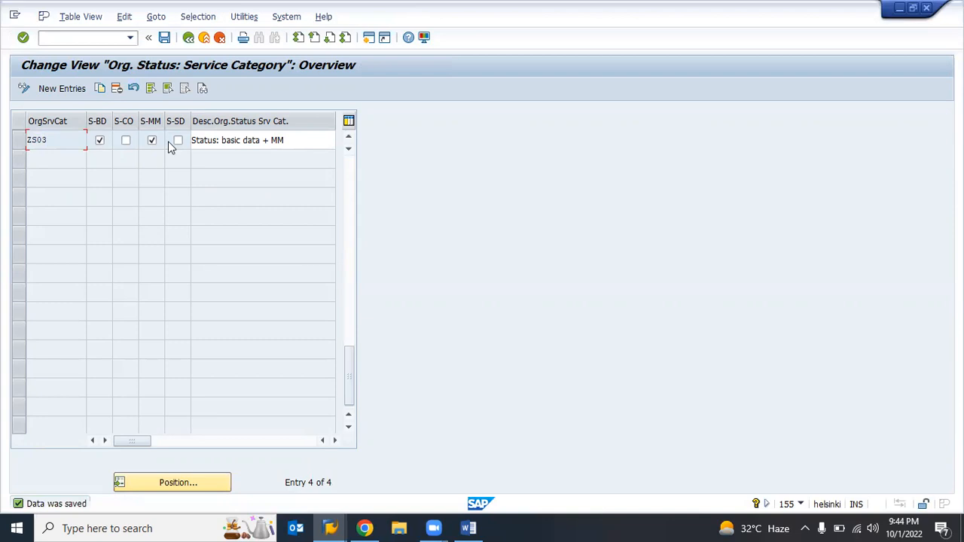
Step: Reopen the organizational status activity to check the saved entries, and return to the IMG
{"action": "left_click", "coordinate": [189, 37]}
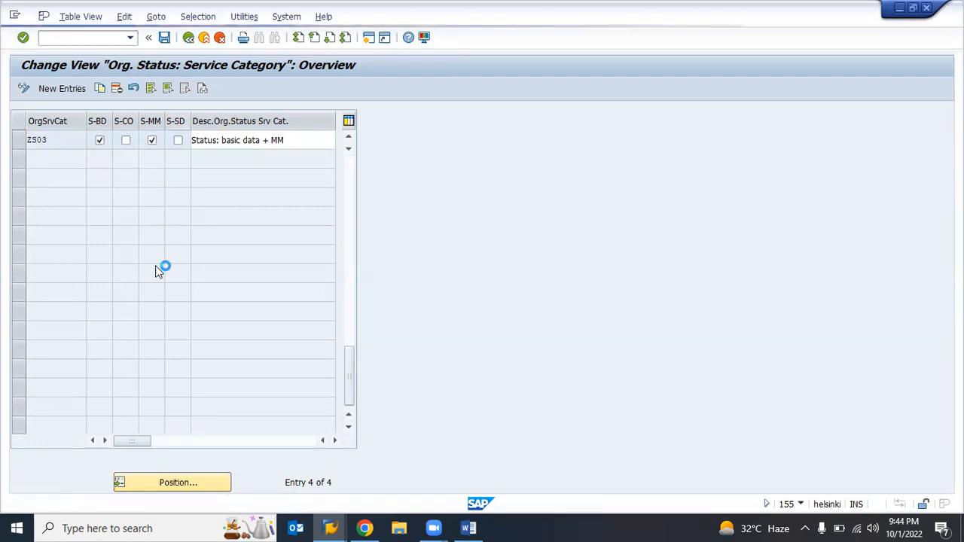
{"action": "left_click", "coordinate": [131, 310]}
{"action": "left_click", "coordinate": [106, 310]}
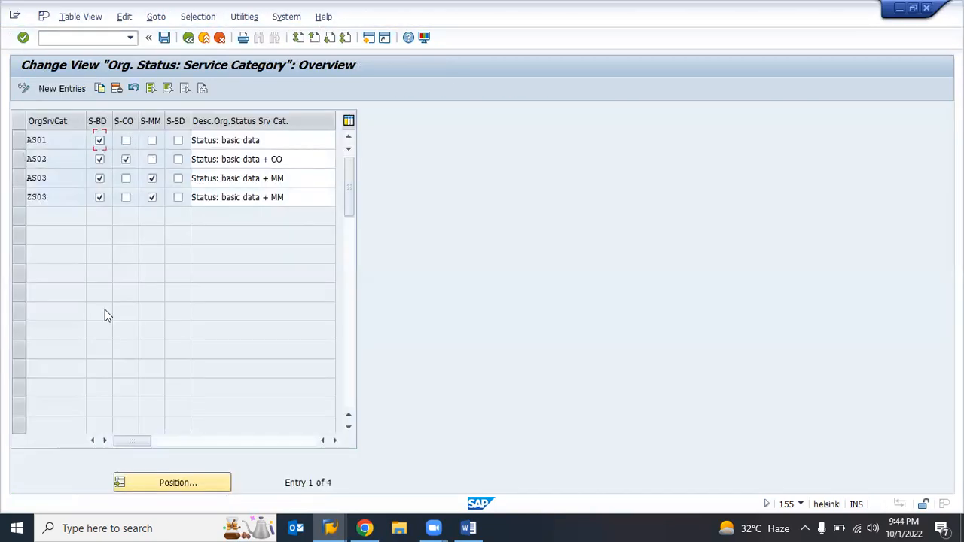
{"action": "key", "text": "ctrl+s"}
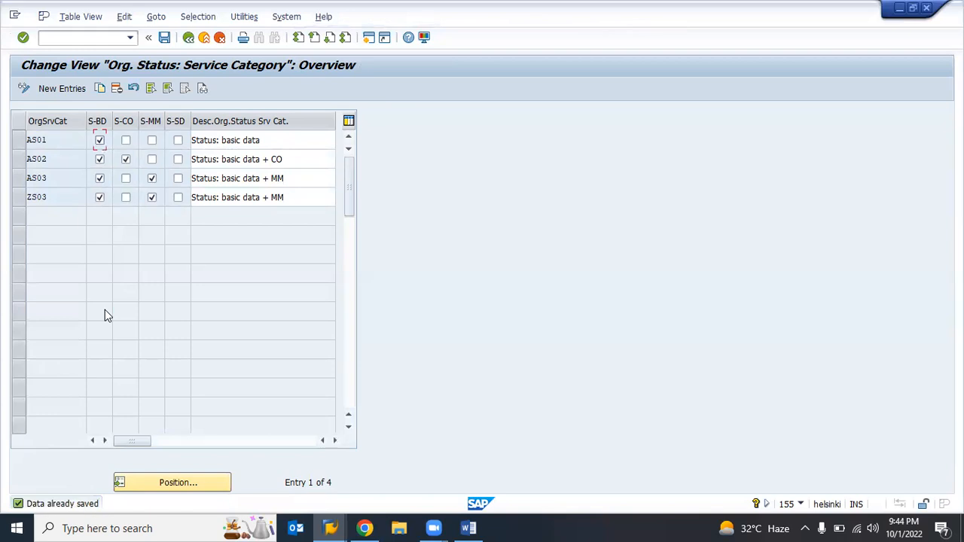
{"action": "left_click", "coordinate": [188, 37]}
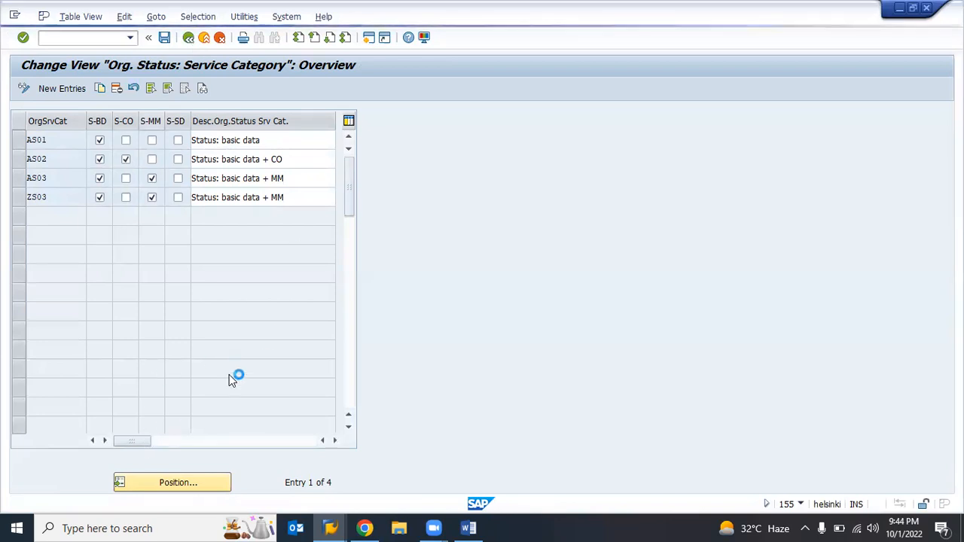
Step: Open the Define Service Category activity under Service Master
{"action": "key", "text": "Down"}
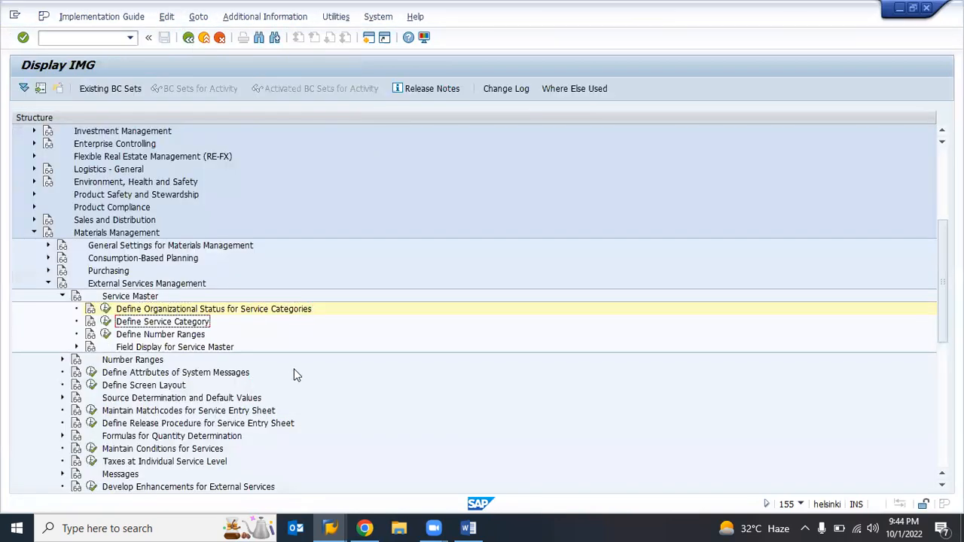
{"action": "key", "text": "Left"}
{"action": "key", "text": "Return"}
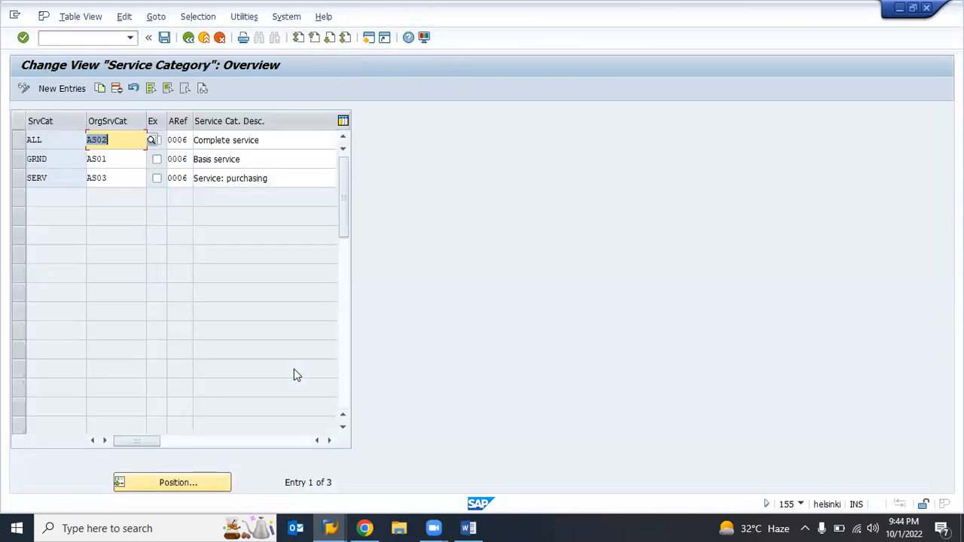
Step: Copy service category SERV to a new category ZERV assigned to organizational status ZS03
{"action": "left_click", "coordinate": [21, 181]}
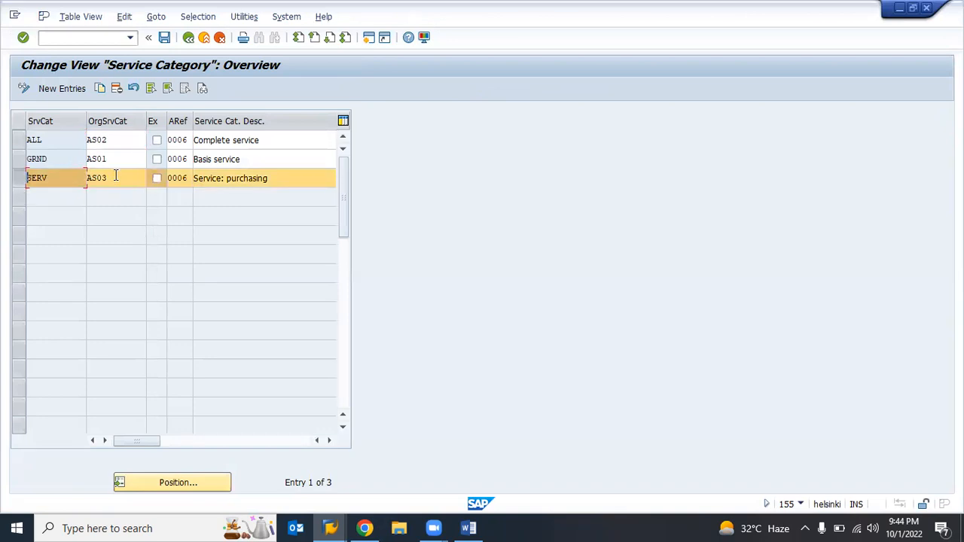
{"action": "left_click", "coordinate": [91, 178]}
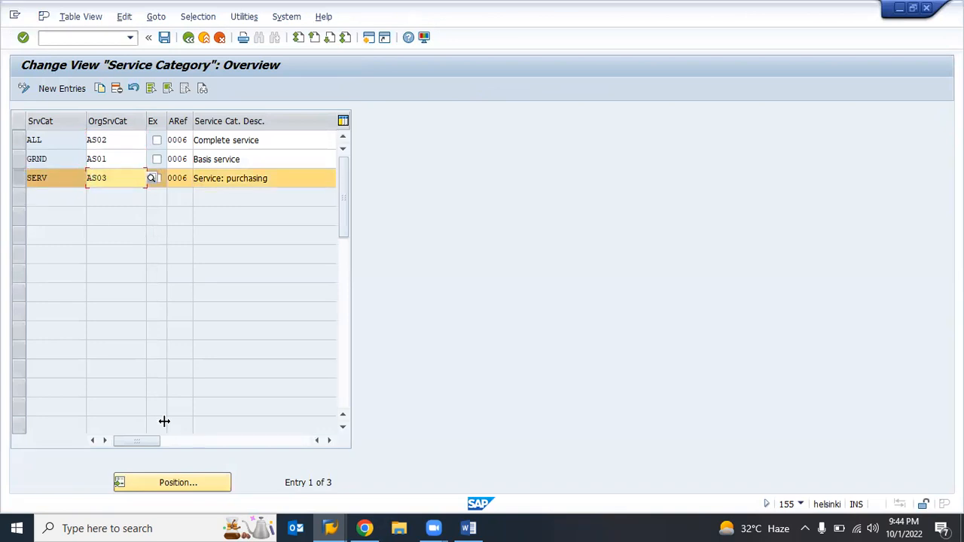
{"action": "left_click", "coordinate": [99, 88]}
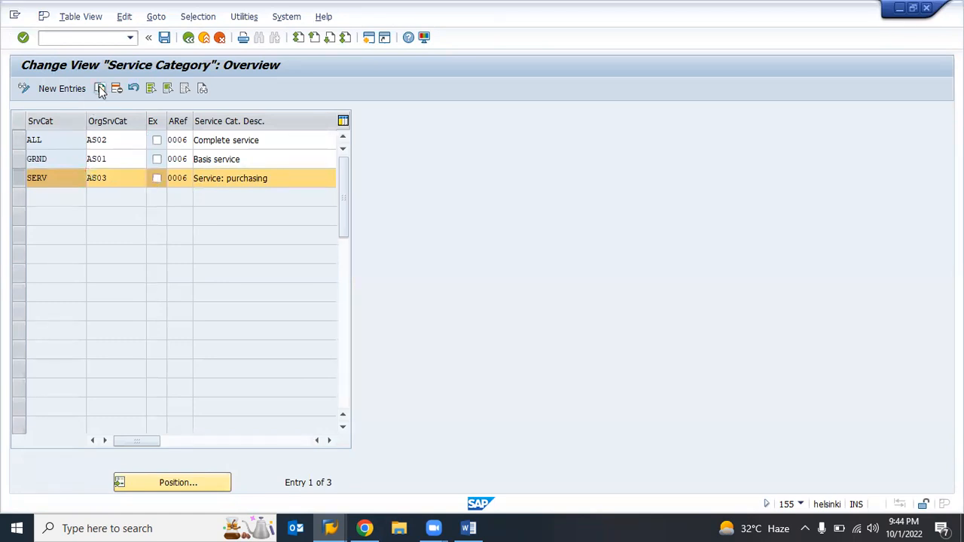
{"action": "left_click", "coordinate": [31, 139]}
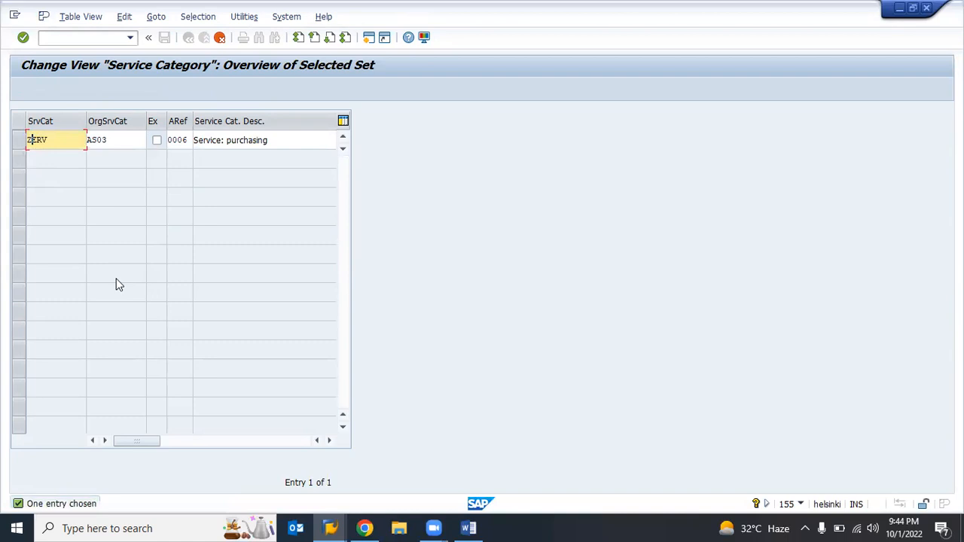
{"action": "key", "text": "Tab"}
{"action": "key", "text": "Left"}
{"action": "key", "text": "Left"}
{"action": "key", "text": "Left"}
{"action": "key", "text": "BackSpace"}
{"action": "type", "text": "Z"}
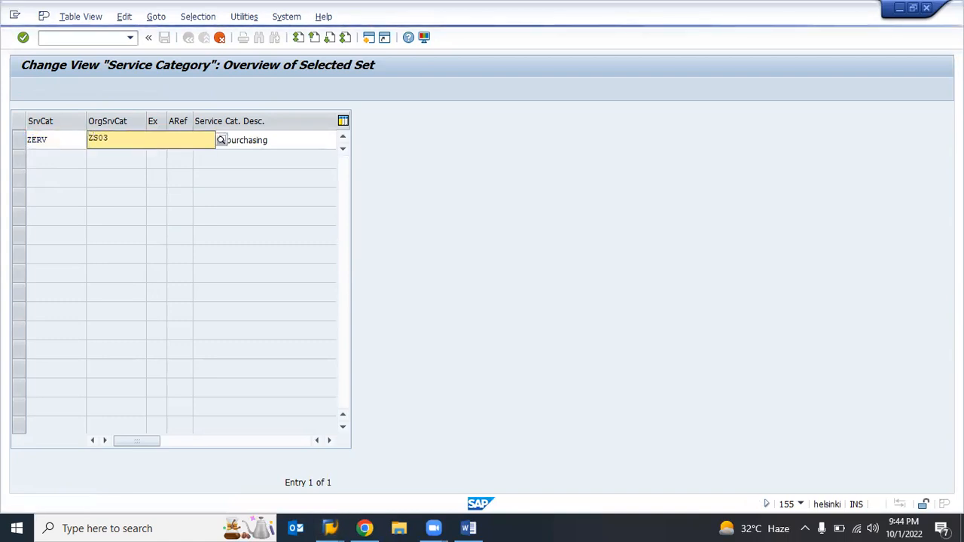
{"action": "key", "text": "Return"}
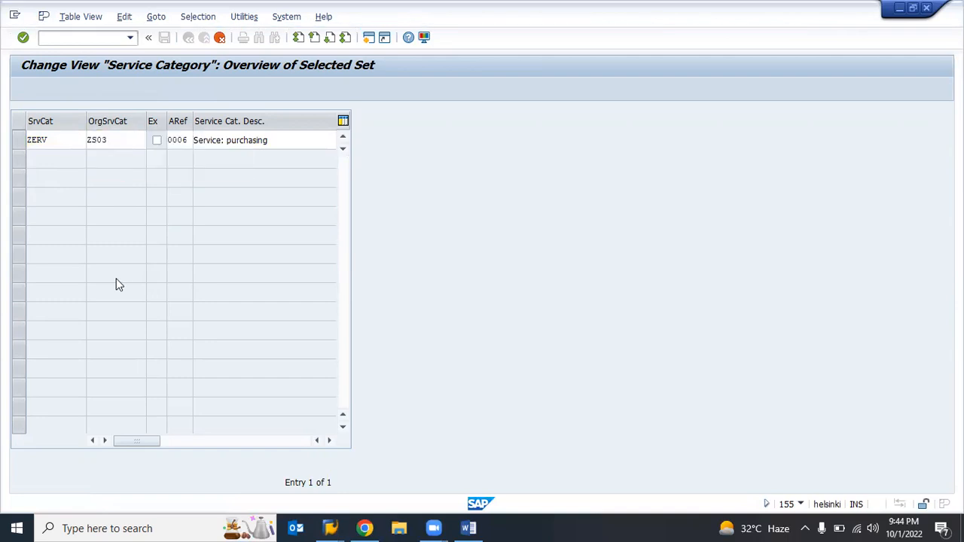
Step: Assign account category reference 0006 (Reference for services) to service category ZERV, save the entry and return to the IMG
{"action": "left_click", "coordinate": [184, 142]}
{"action": "left_click", "coordinate": [195, 141]}
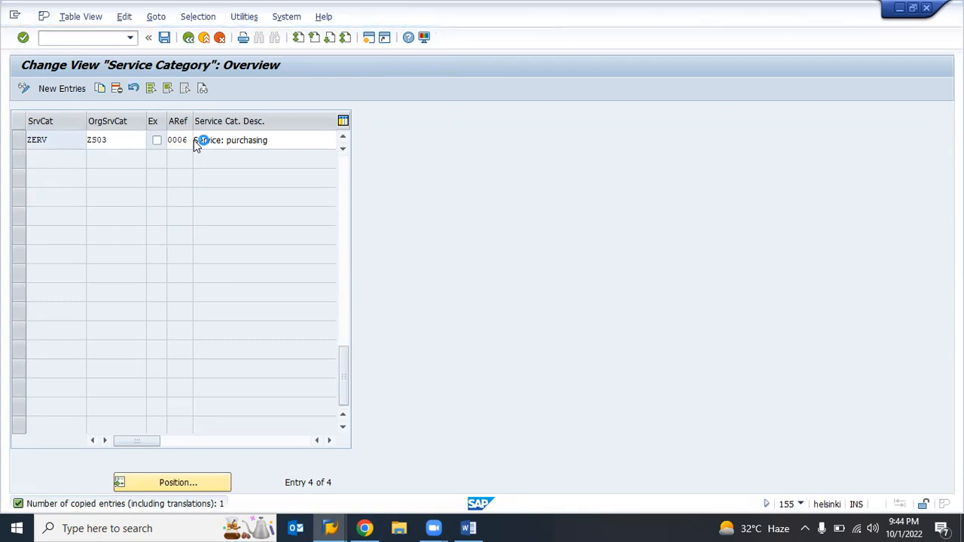
{"action": "key", "text": "F4"}
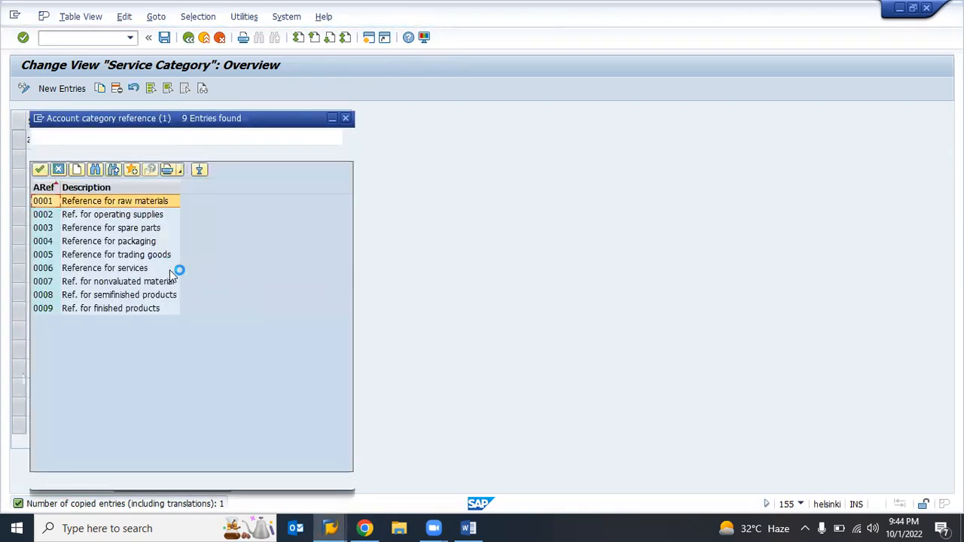
{"action": "left_click", "coordinate": [94, 270]}
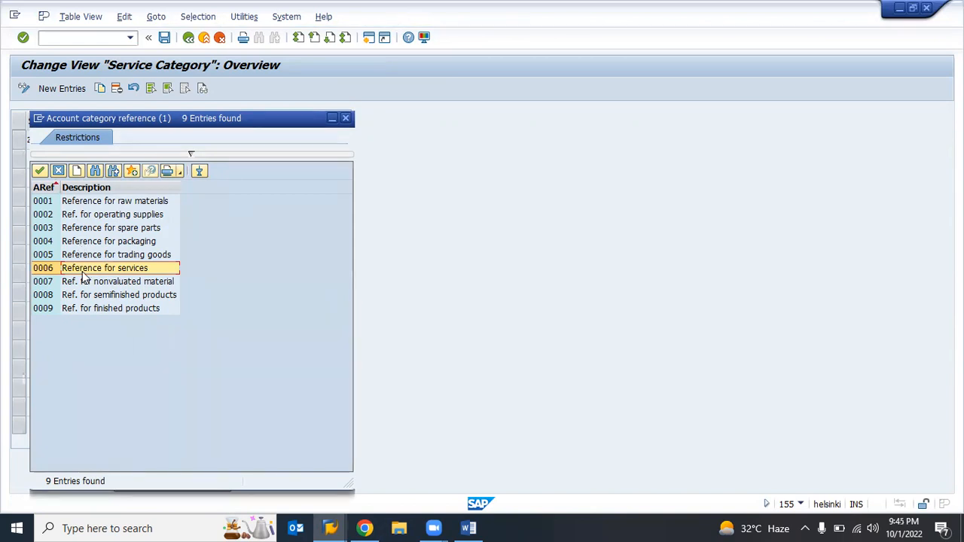
{"action": "double_click", "coordinate": [82, 271]}
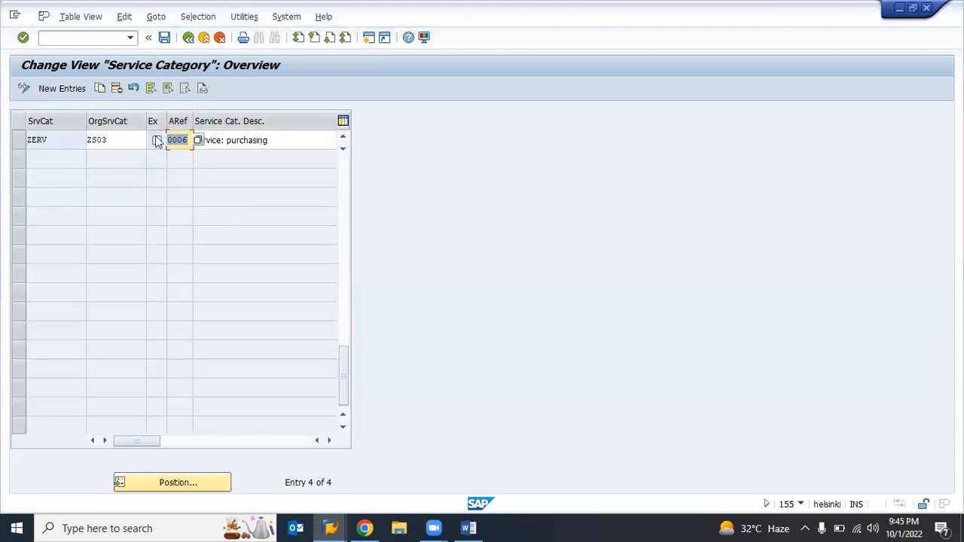
{"action": "left_click", "coordinate": [163, 39]}
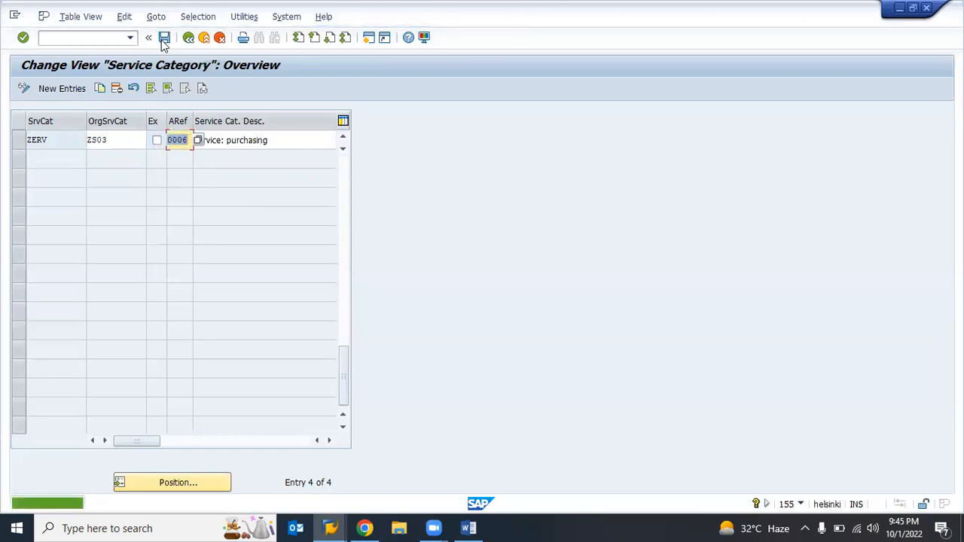
{"action": "left_click", "coordinate": [188, 37]}
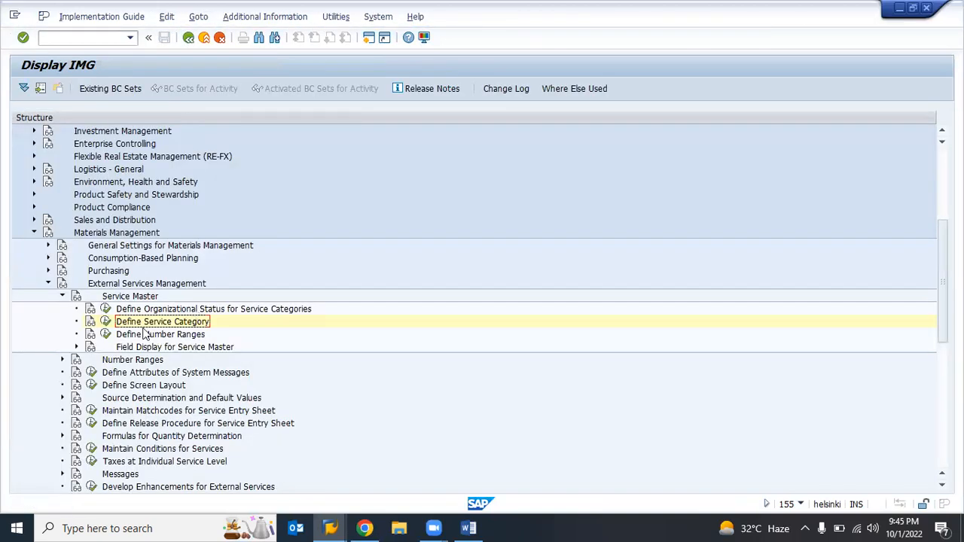
Step: Open the Define Number Ranges activity for the service master and review its number range intervals
{"action": "left_click", "coordinate": [106, 334]}
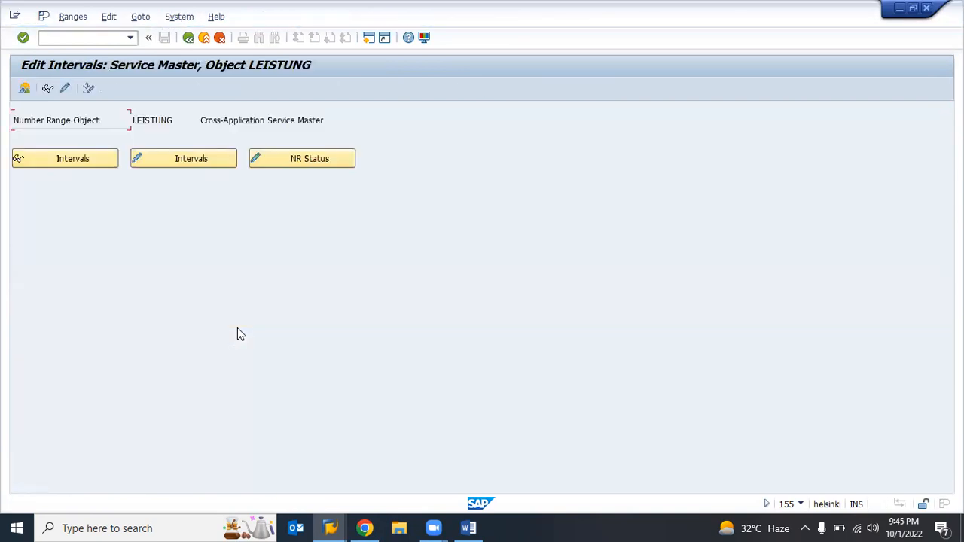
{"action": "left_click", "coordinate": [73, 158]}
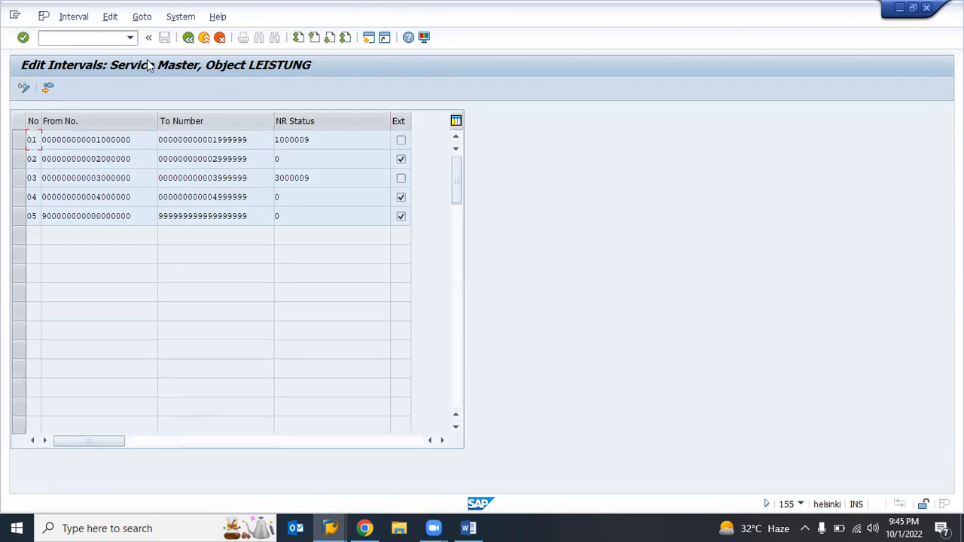
{"action": "left_click", "coordinate": [188, 38]}
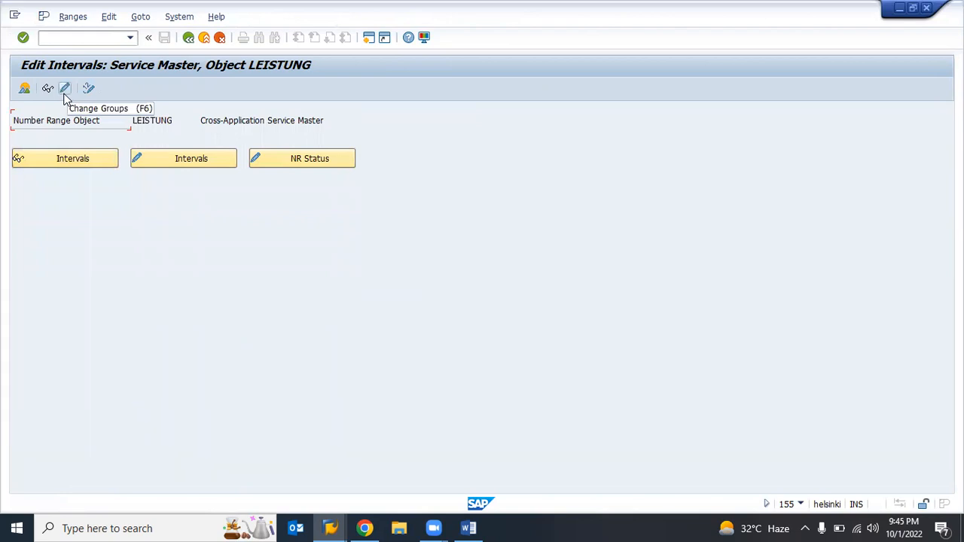
Step: Assign the unassigned service category ZERV to number range group Activity 01 and save the change
{"action": "left_click", "coordinate": [64, 95]}
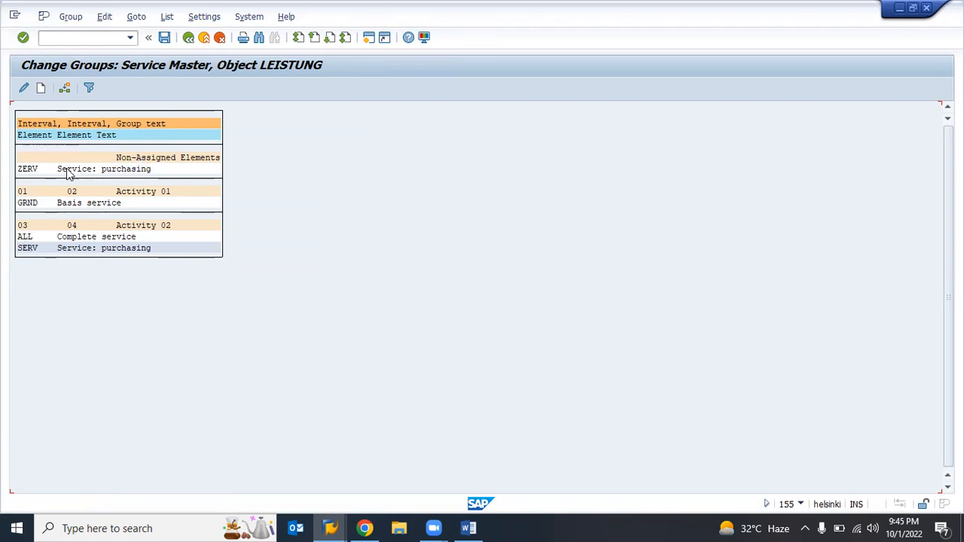
{"action": "left_click", "coordinate": [65, 89]}
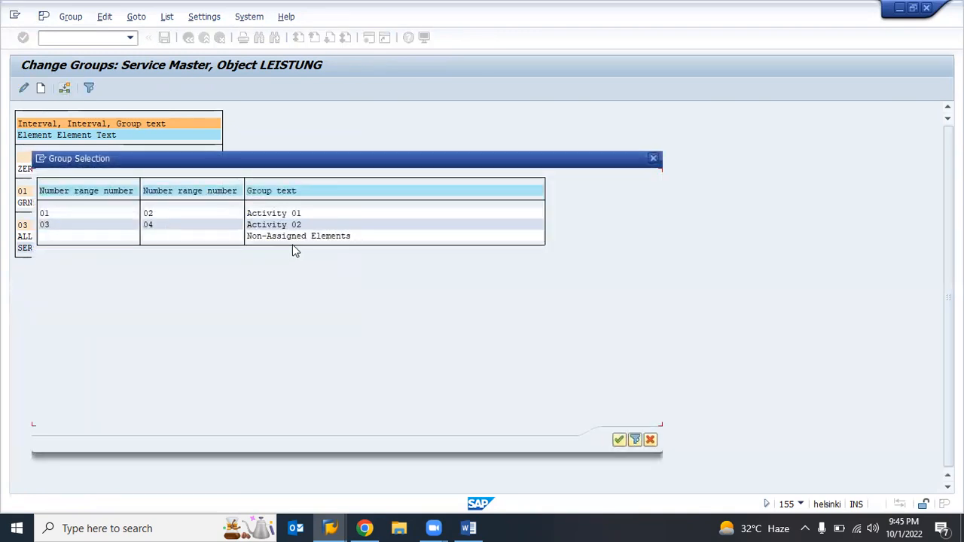
{"action": "double_click", "coordinate": [266, 217]}
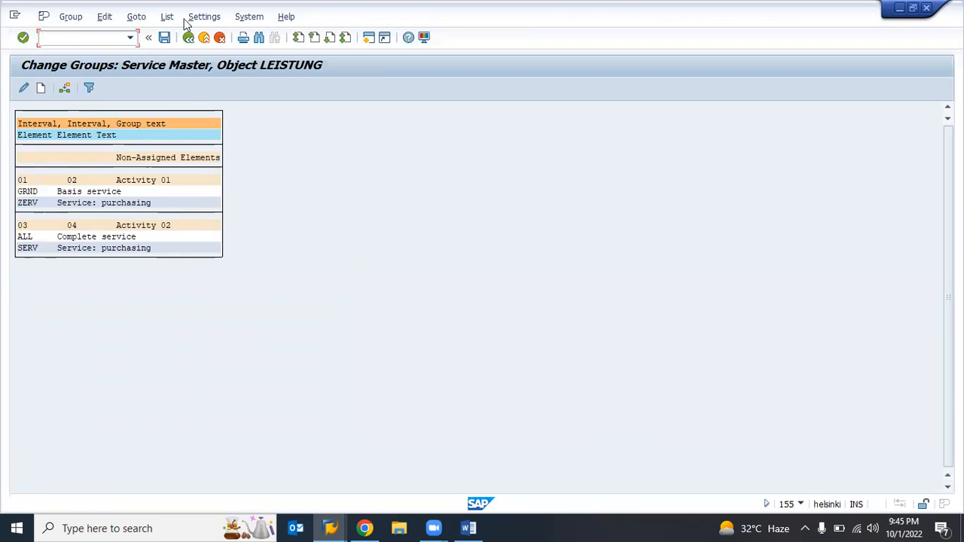
{"action": "left_click", "coordinate": [164, 37]}
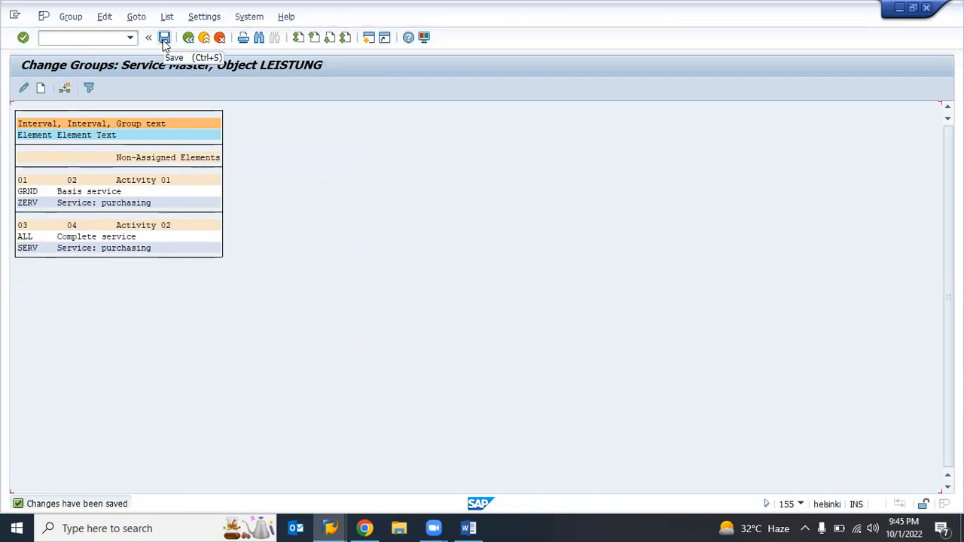
{"action": "left_click", "coordinate": [184, 44]}
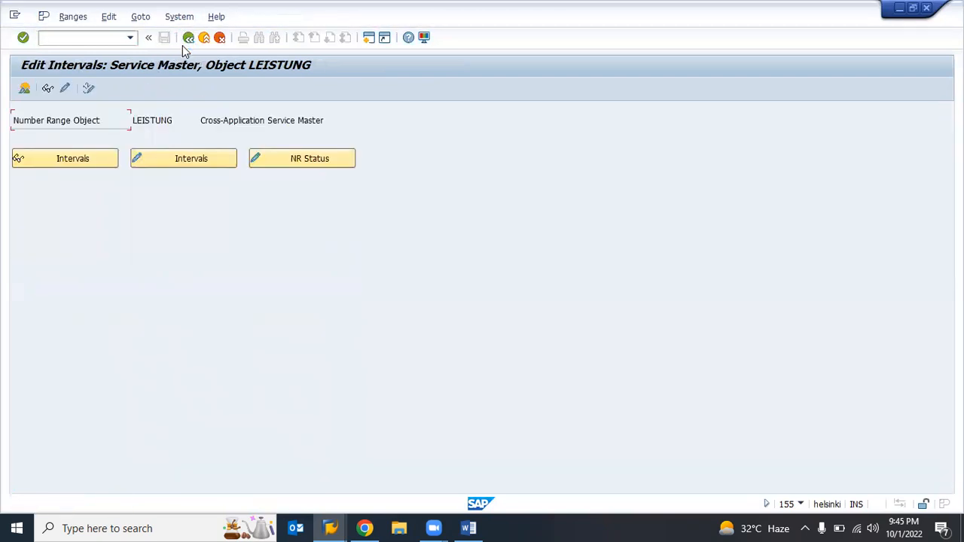
Step: Check the service master's number range intervals again and return to the IMG
{"action": "left_click", "coordinate": [78, 160]}
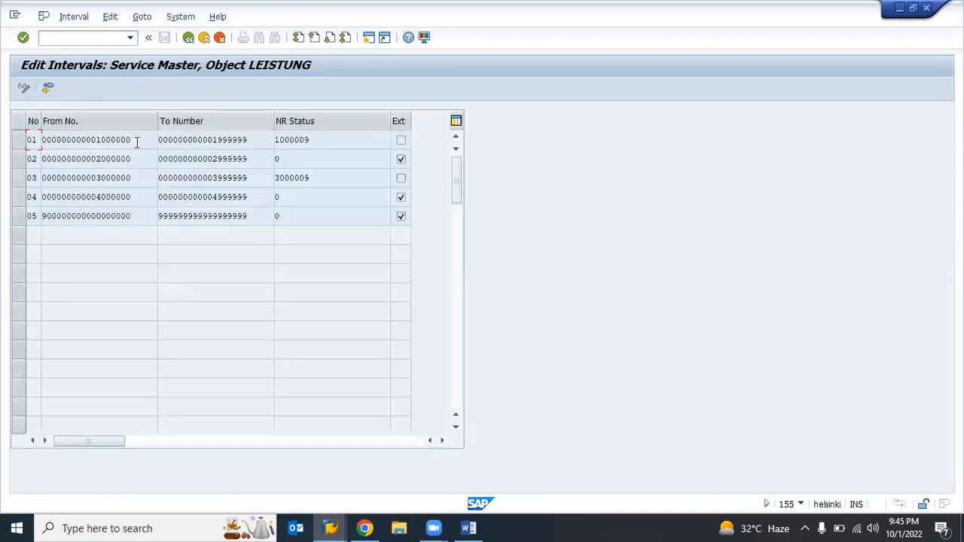
{"action": "left_click", "coordinate": [188, 38]}
{"action": "left_click", "coordinate": [188, 38]}
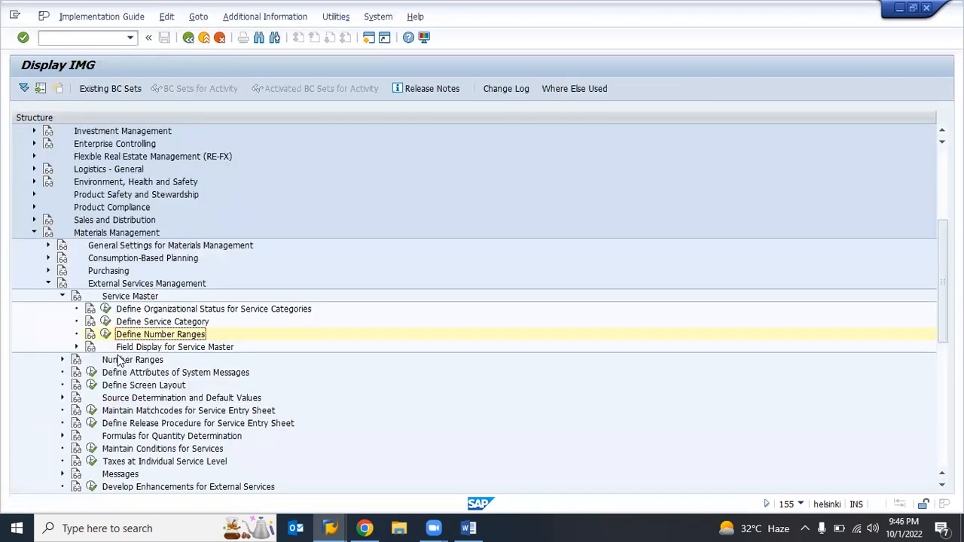
Step: Enable highlighting for Tax Ind. for Service in the service master's Individual Maintenance field selection and return to the IMG
{"action": "double_click", "coordinate": [113, 348]}
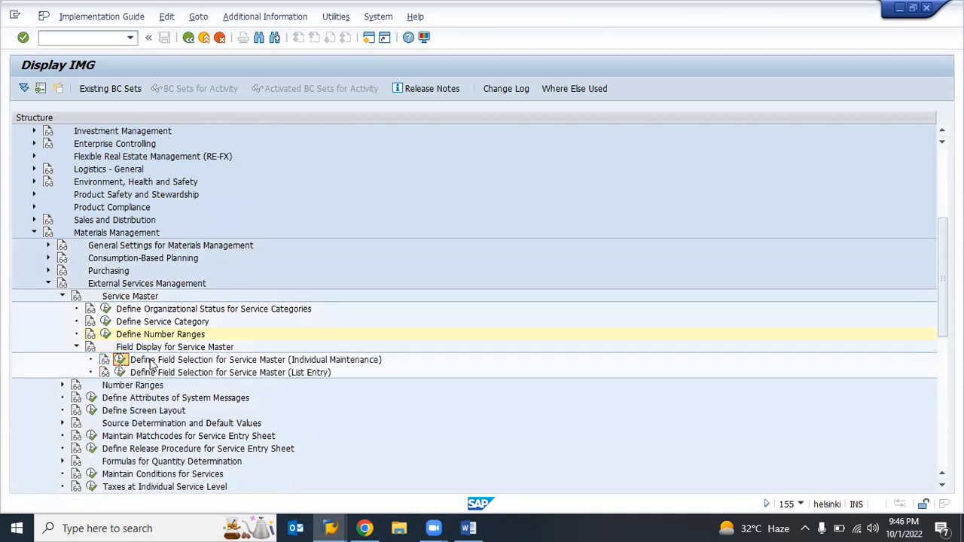
{"action": "left_click", "coordinate": [121, 360]}
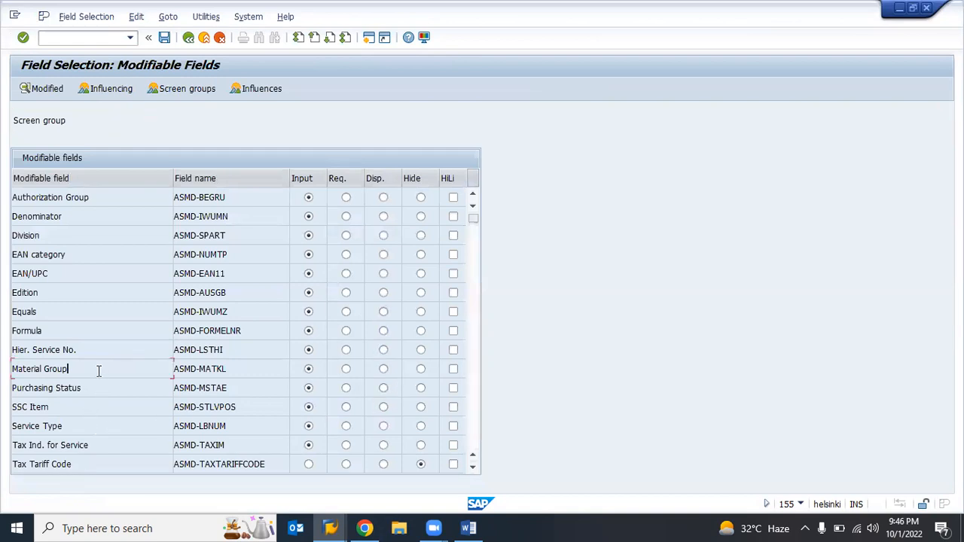
{"action": "scroll", "coordinate": [98, 371], "scroll_direction": "down", "scroll_amount": 2}
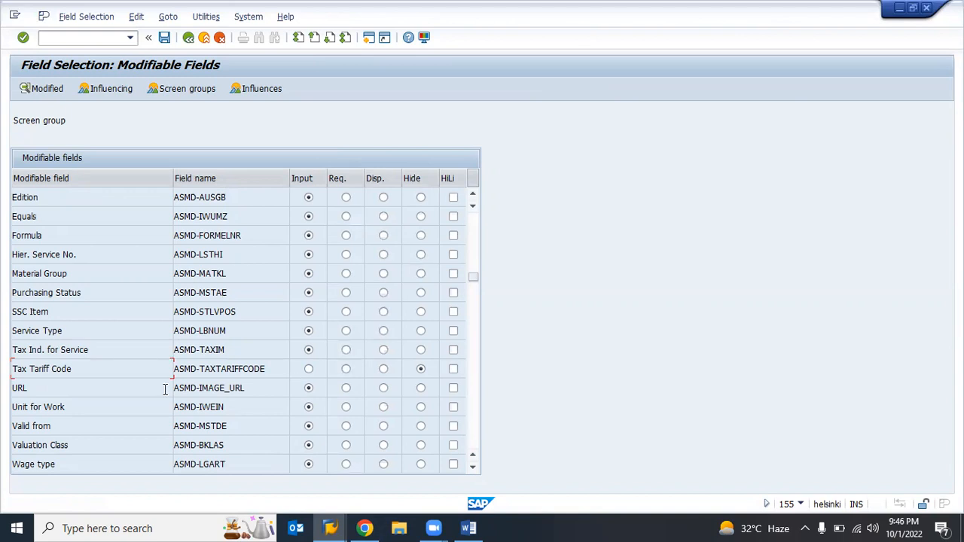
{"action": "left_click", "coordinate": [474, 326]}
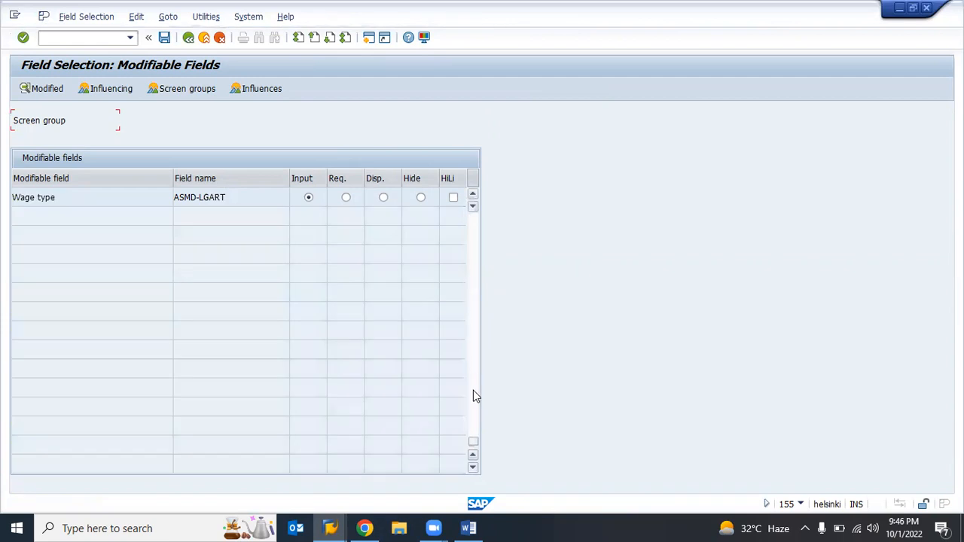
{"action": "left_click", "coordinate": [472, 282]}
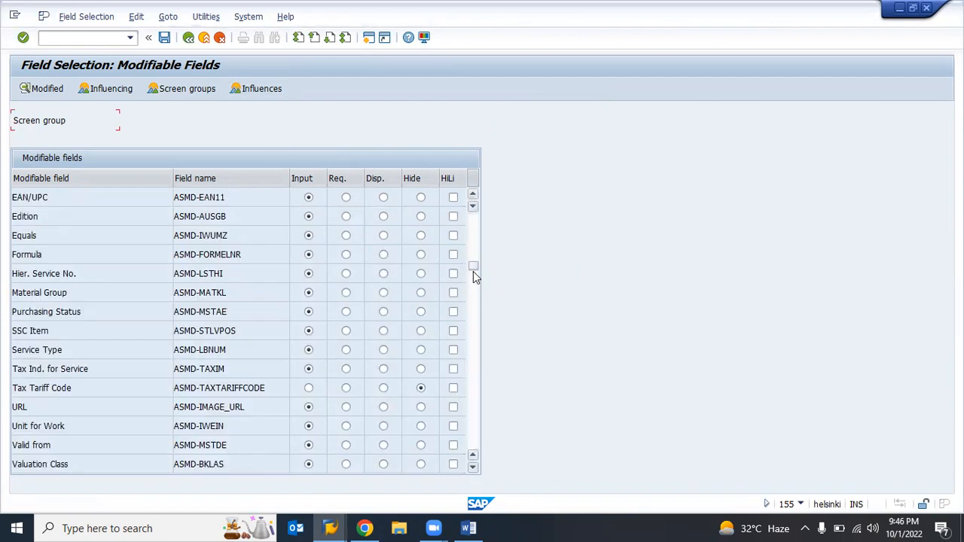
{"action": "left_click", "coordinate": [453, 371]}
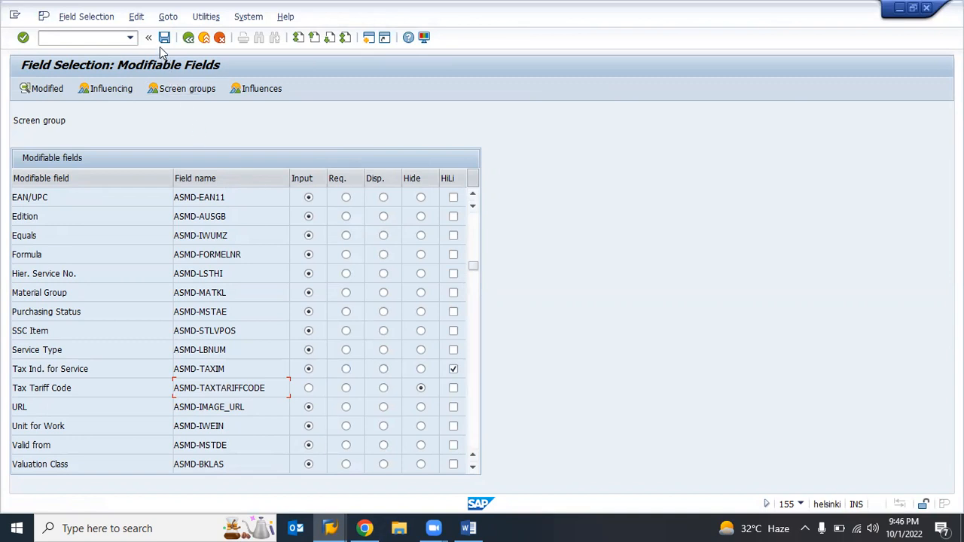
{"action": "left_click", "coordinate": [188, 38]}
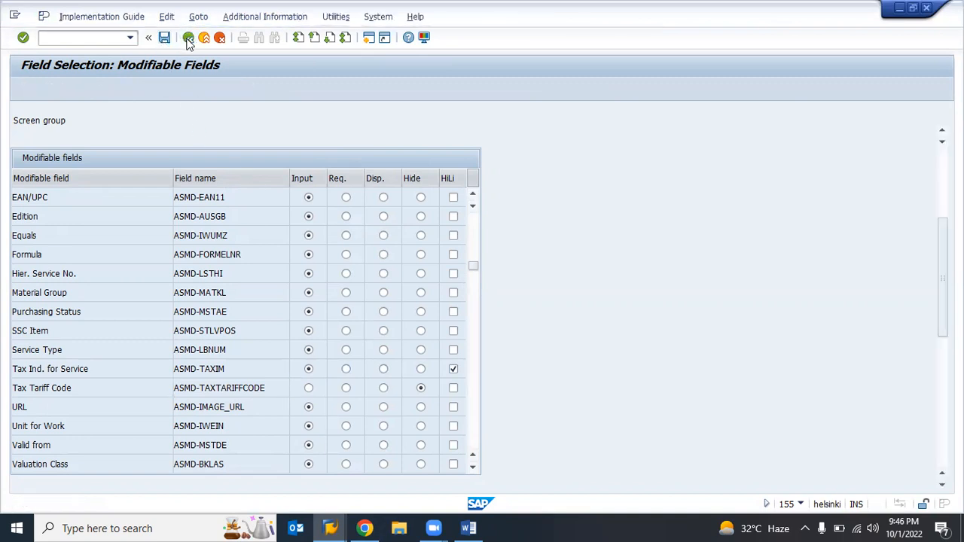
Step: Leave and reopen the SAP Reference IMG, and expand Materials Management down to External Services Management
{"action": "left_click", "coordinate": [188, 38]}
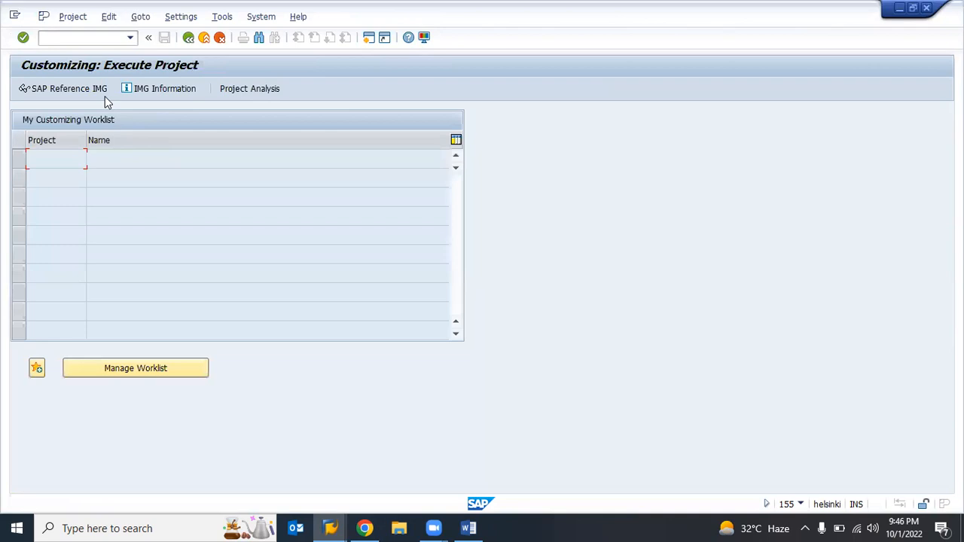
{"action": "left_click", "coordinate": [73, 91]}
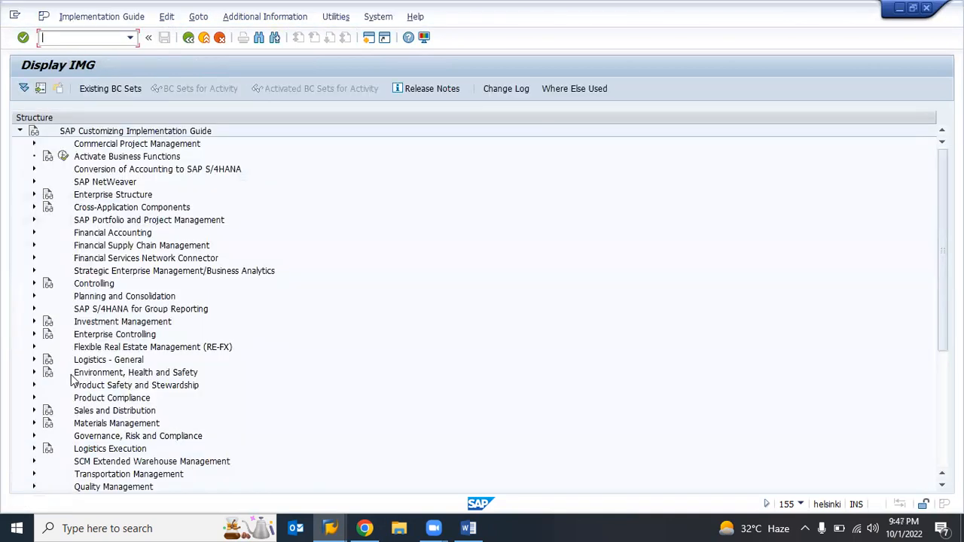
{"action": "double_click", "coordinate": [71, 423]}
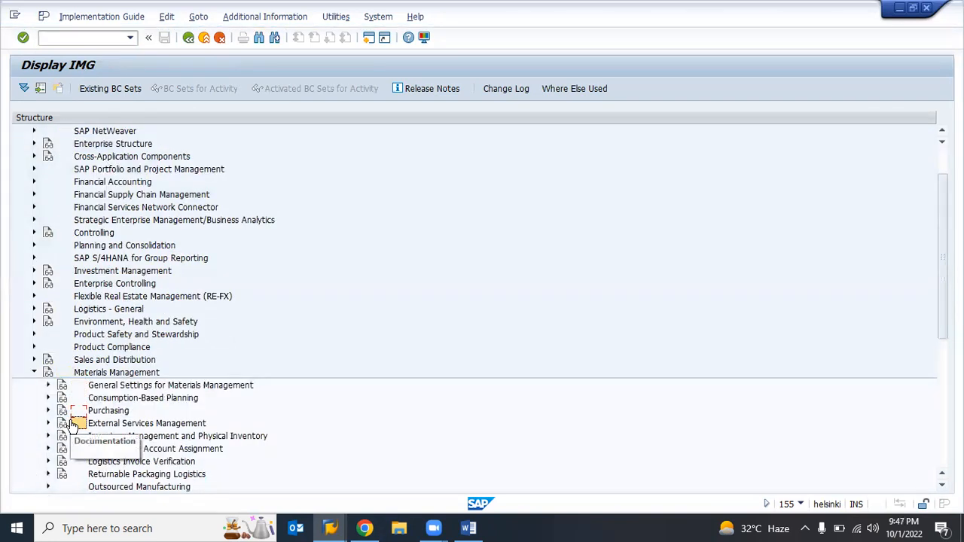
{"action": "double_click", "coordinate": [71, 423]}
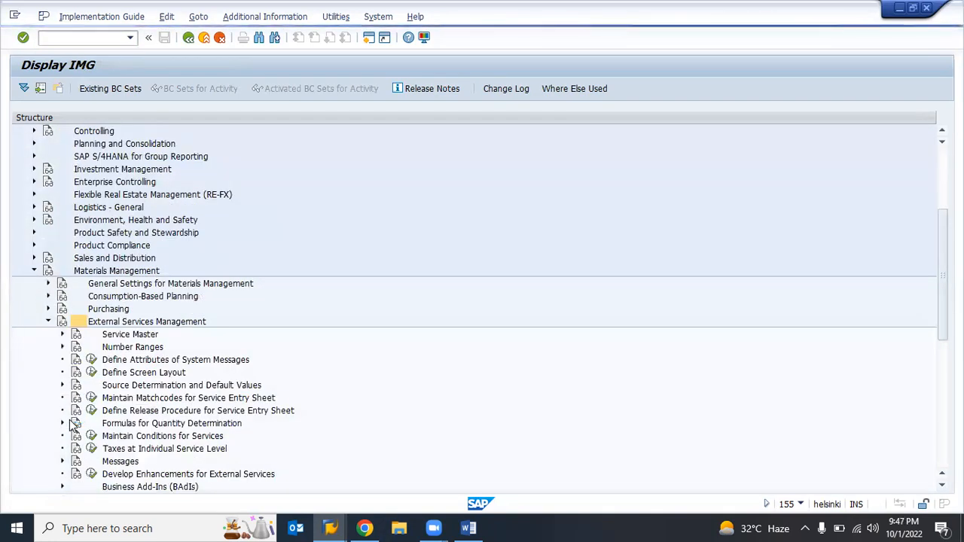
Step: Open Define Field Selection for Service Master (List Entry) under Service Master, review its modifiable fields, and return to the IMG
{"action": "key", "text": "Down"}
{"action": "key", "text": "Up"}
{"action": "key", "text": "Up"}
{"action": "key", "text": "Up"}
{"action": "key", "text": "Right"}
{"action": "key", "text": "Down"}
{"action": "key", "text": "Down"}
{"action": "key", "text": "Down"}
{"action": "key", "text": "Down"}
{"action": "key", "text": "Right"}
{"action": "key", "text": "Down"}
{"action": "key", "text": "Down"}
{"action": "key", "text": "Return"}
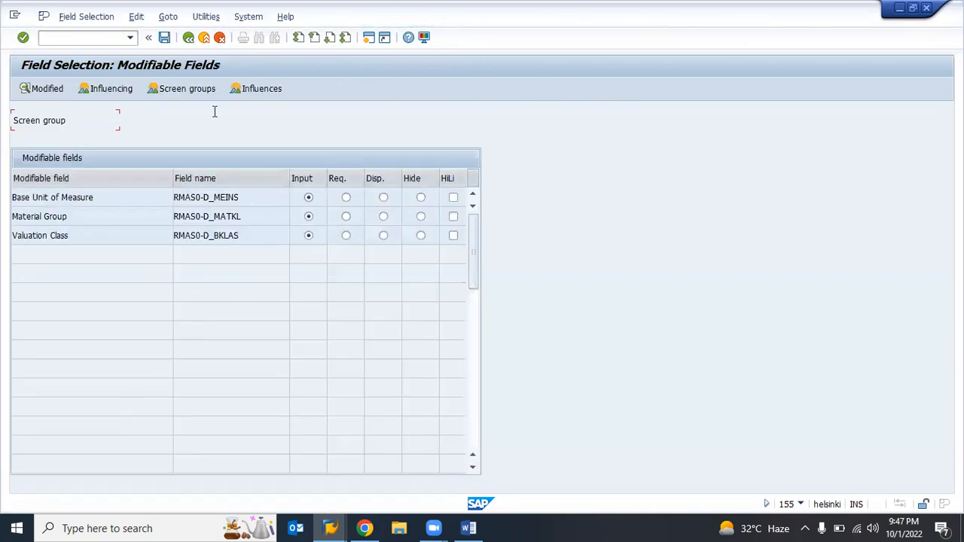
{"action": "left_click", "coordinate": [188, 39]}
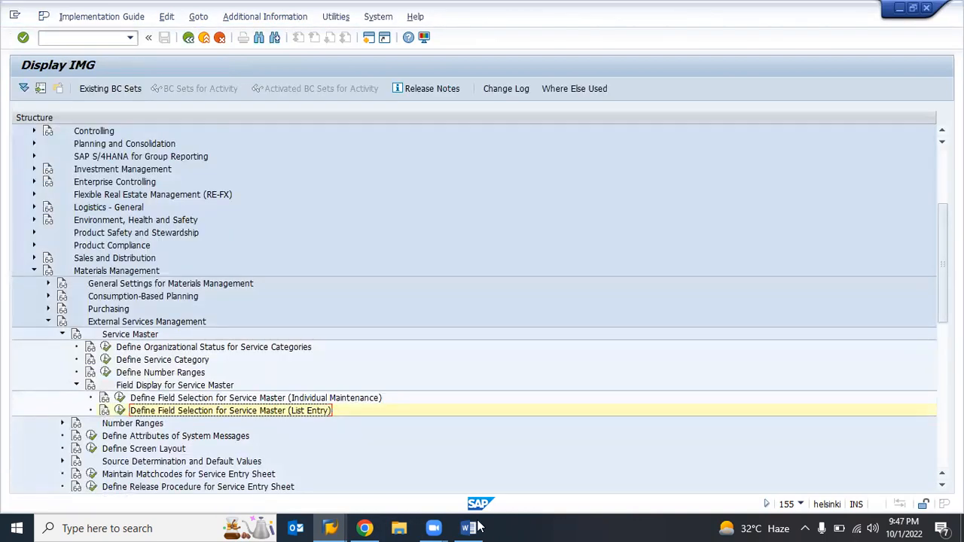
Step: Switch to the Service Cycle document in Word and review the listed SPRO configuration paths for the service master
{"action": "left_click", "coordinate": [468, 527]}
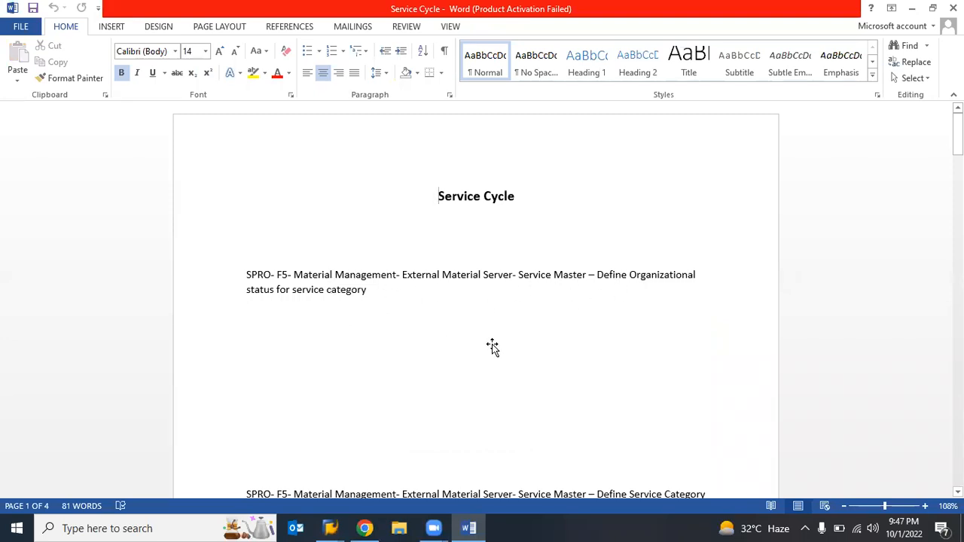
{"action": "scroll", "coordinate": [492, 346], "scroll_direction": "down", "scroll_amount": 10}
{"action": "scroll", "coordinate": [494, 344], "scroll_direction": "up", "scroll_amount": 8}
{"action": "scroll", "coordinate": [492, 346], "scroll_direction": "down", "scroll_amount": 4}
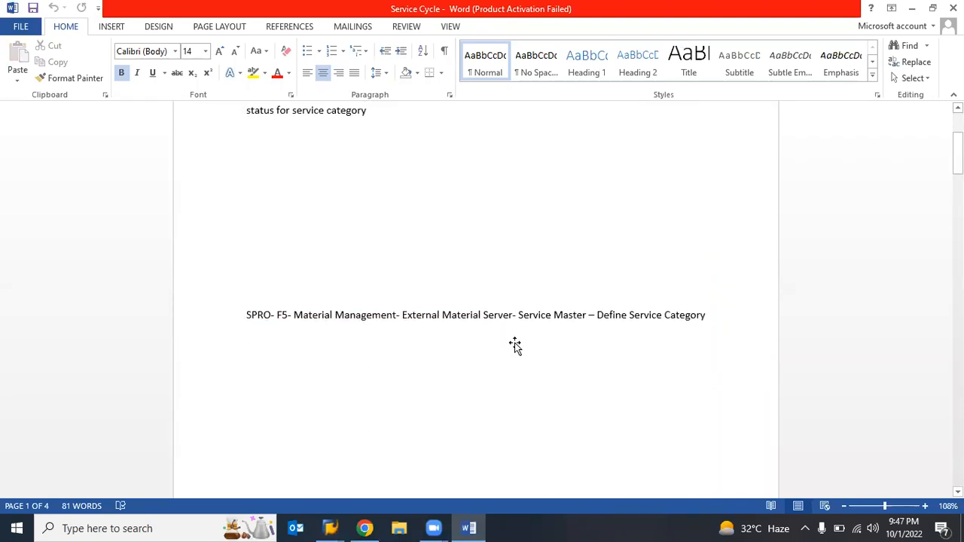
{"action": "scroll", "coordinate": [515, 345], "scroll_direction": "down", "scroll_amount": 10}
{"action": "scroll", "coordinate": [515, 345], "scroll_direction": "up", "scroll_amount": 15}
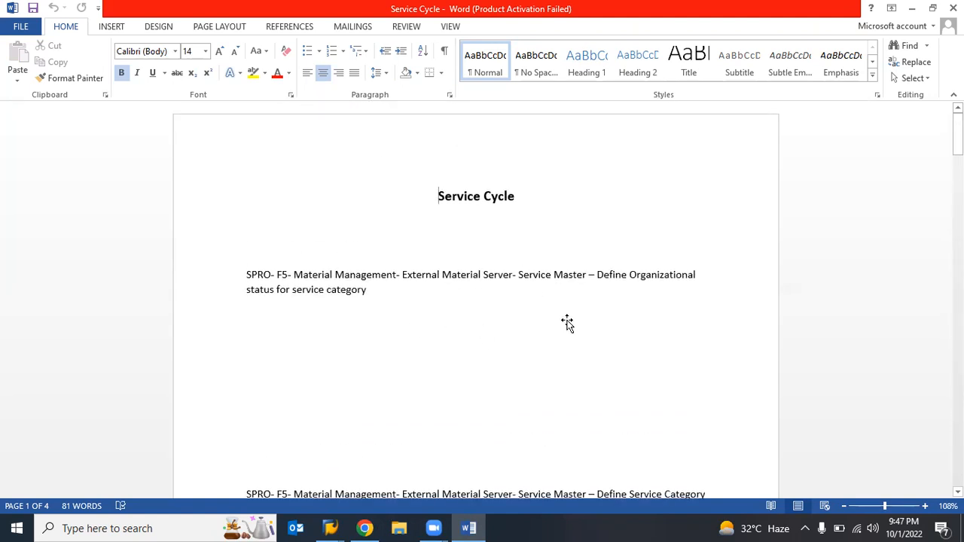
{"action": "scroll", "coordinate": [567, 323], "scroll_direction": "down", "scroll_amount": 5}
{"action": "scroll", "coordinate": [550, 326], "scroll_direction": "down", "scroll_amount": 3}
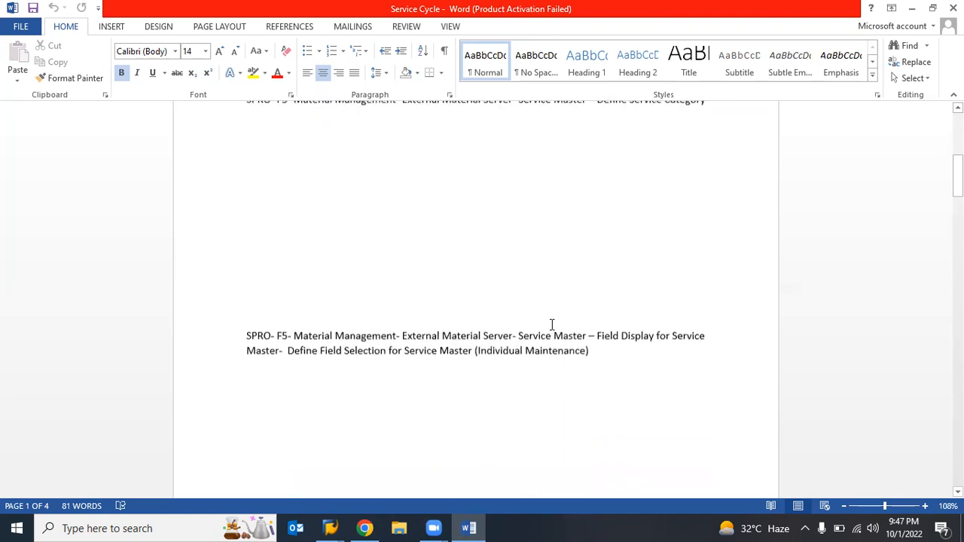
{"action": "scroll", "coordinate": [551, 324], "scroll_direction": "down", "scroll_amount": 2}
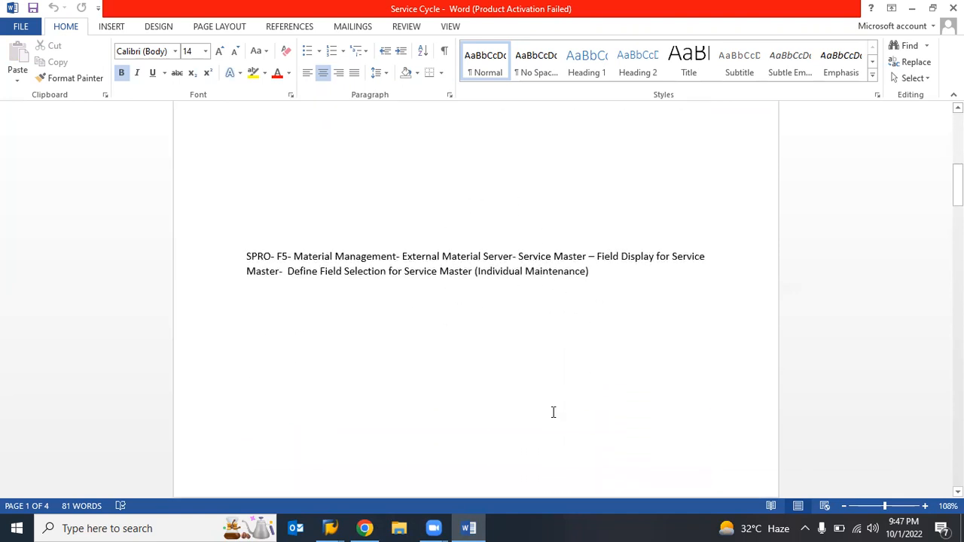
{"action": "scroll", "coordinate": [561, 401], "scroll_direction": "down", "scroll_amount": 4}
{"action": "scroll", "coordinate": [561, 401], "scroll_direction": "up", "scroll_amount": 2}
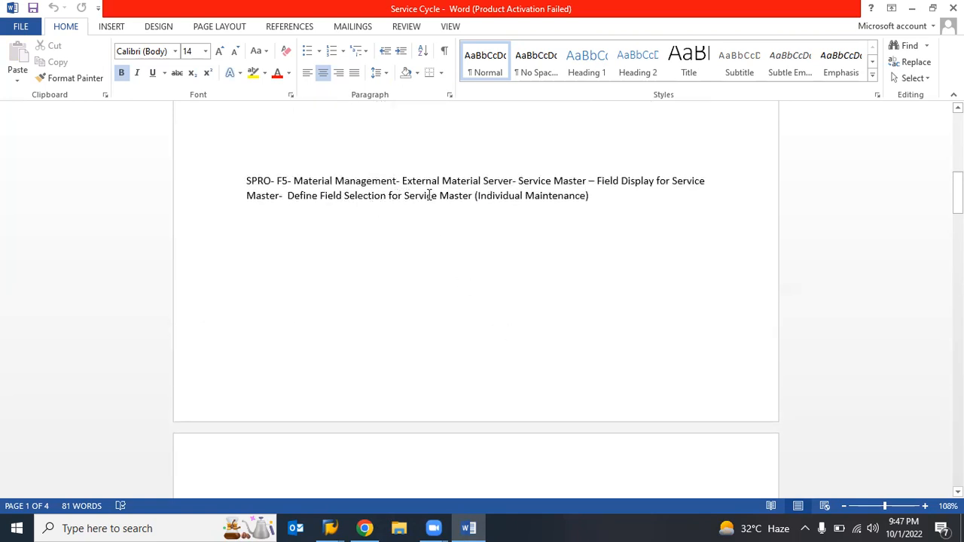
Step: Review the remaining SPRO paths in the Service Cycle document, including Taxes at Individual Service Level and the service entry sheet release procedure
{"action": "scroll", "coordinate": [524, 274], "scroll_direction": "down", "scroll_amount": 10}
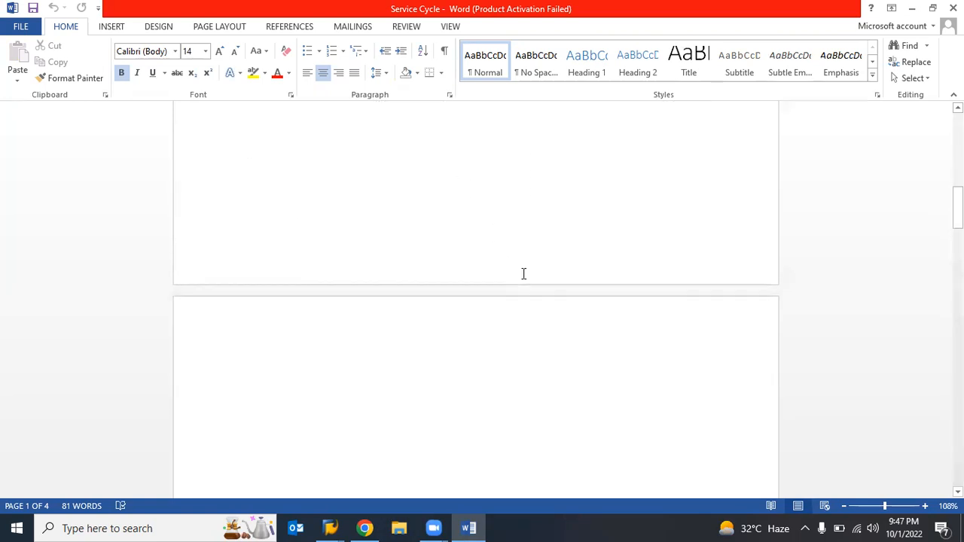
{"action": "scroll", "coordinate": [524, 273], "scroll_direction": "down", "scroll_amount": 8}
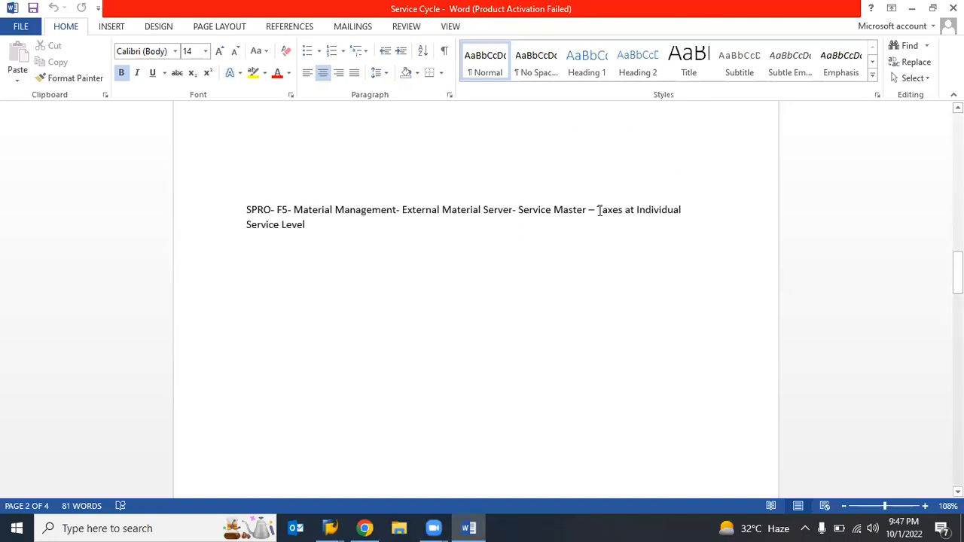
{"action": "left_click_drag", "start_coordinate": [597, 210], "coordinate": [393, 292]}
{"action": "scroll", "coordinate": [393, 291], "scroll_direction": "down", "scroll_amount": 10}
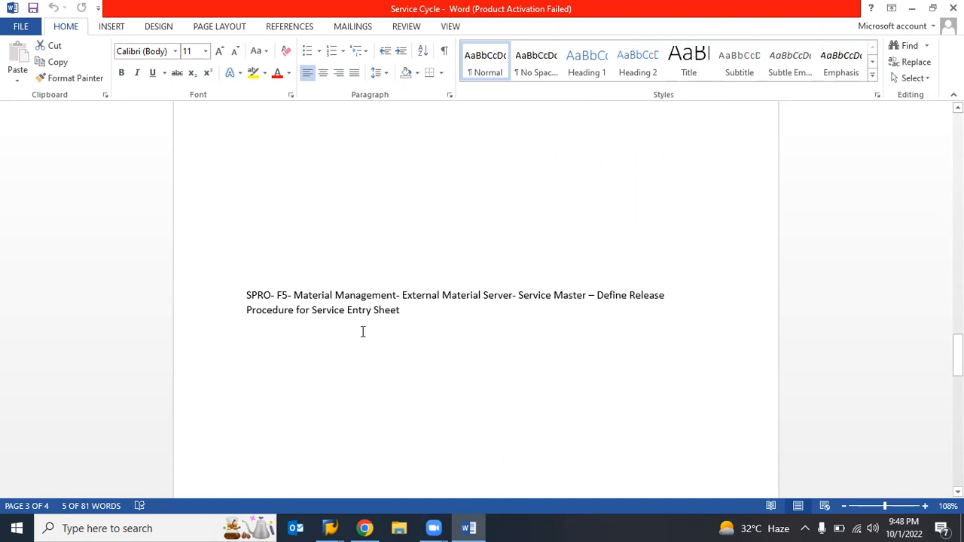
{"action": "scroll", "coordinate": [469, 376], "scroll_direction": "down", "scroll_amount": 5}
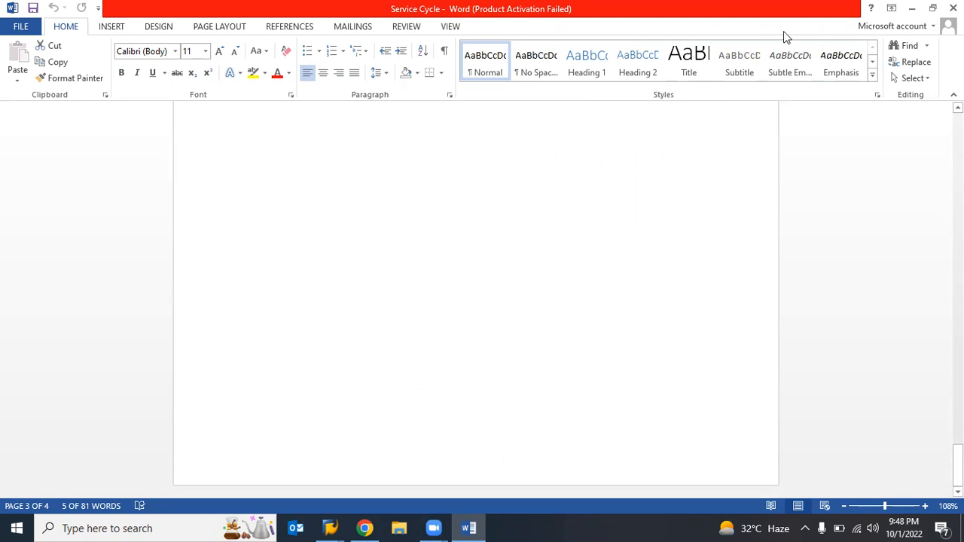
Step: Close the Service Cycle document and Word, and return to the SAP IMG
{"action": "key", "text": "ctrl+w"}
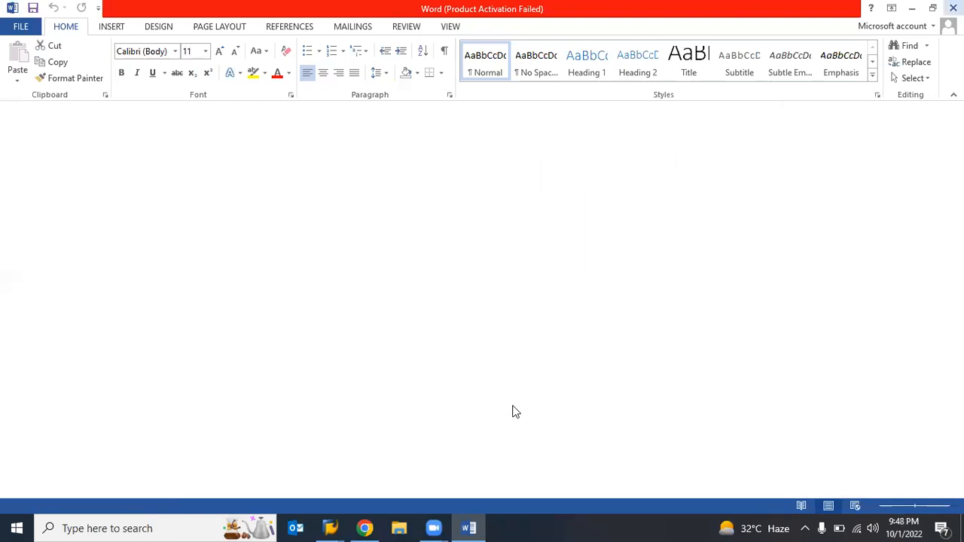
{"action": "key", "text": "alt+F4"}
{"action": "left_click", "coordinate": [467, 408]}
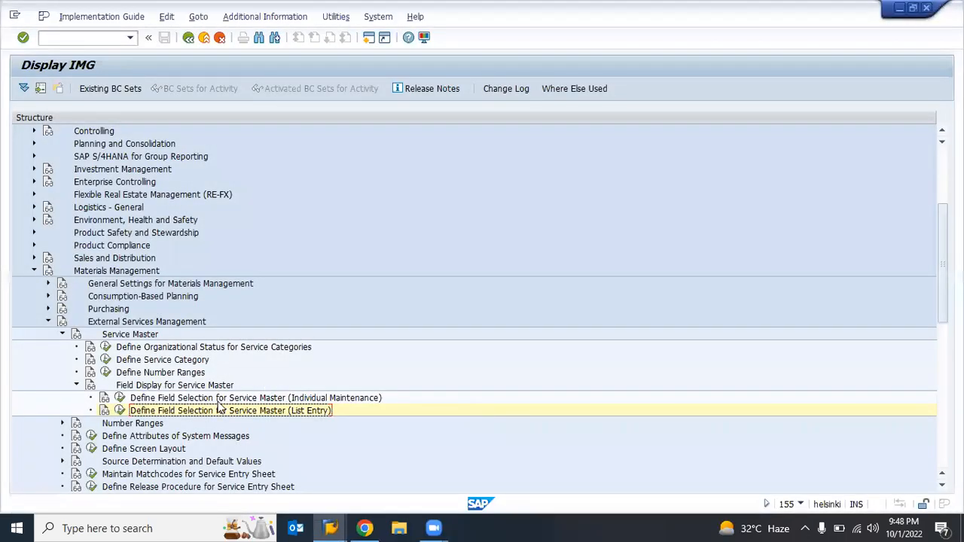
Step: Read the highlight indicator's help in the Individual Maintenance field selection, then turn off highlighting for Tax Ind. for Service and save
{"action": "left_click", "coordinate": [119, 399]}
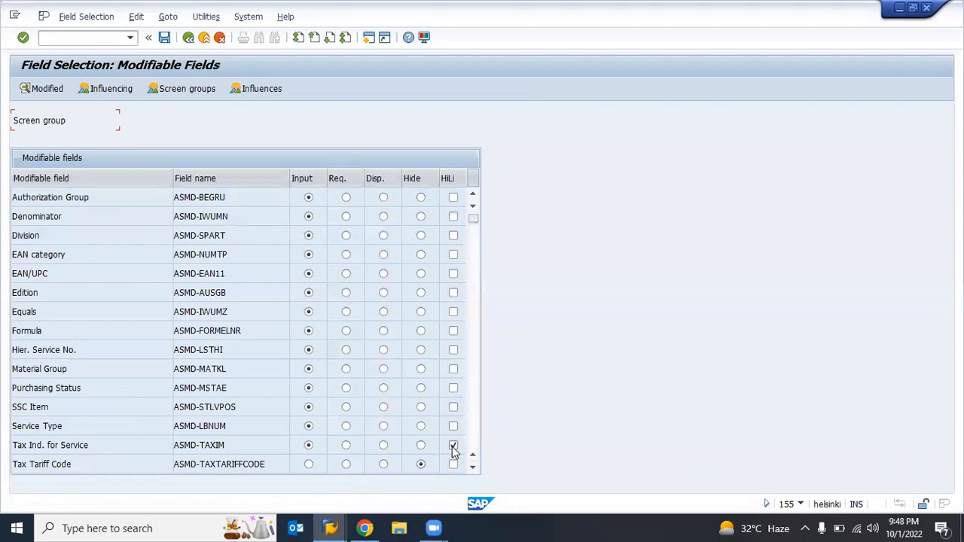
{"action": "left_click", "coordinate": [452, 447]}
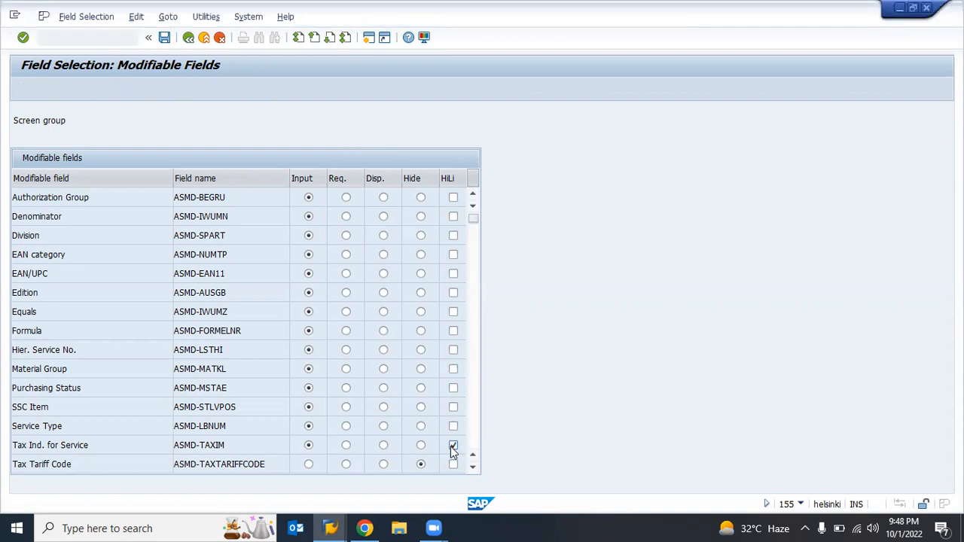
{"action": "key", "text": "F1"}
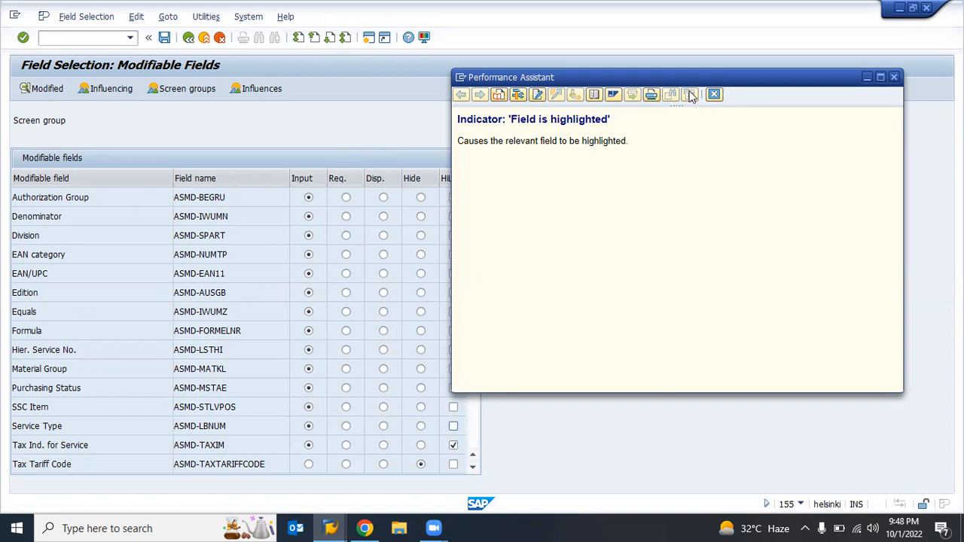
{"action": "key", "text": "Escape"}
{"action": "left_click", "coordinate": [454, 445]}
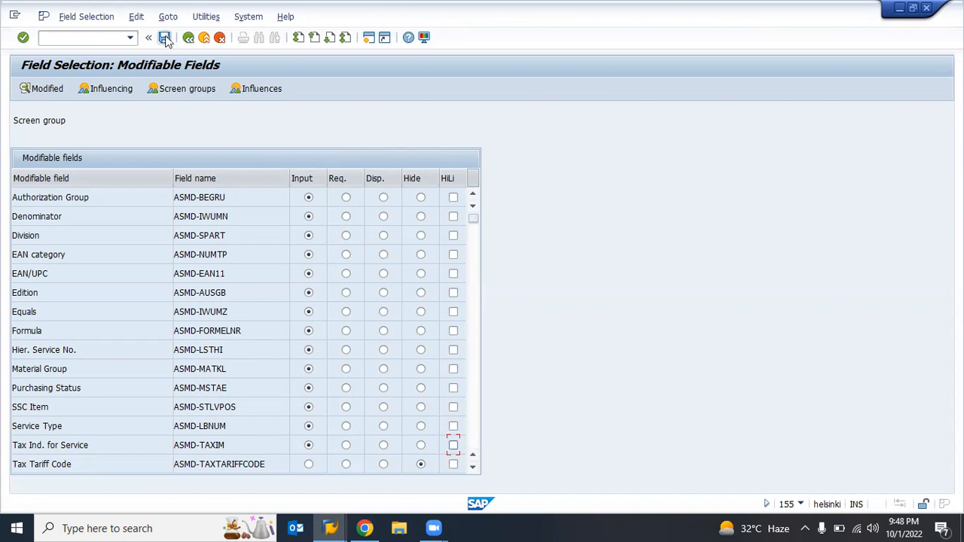
{"action": "left_click", "coordinate": [188, 38]}
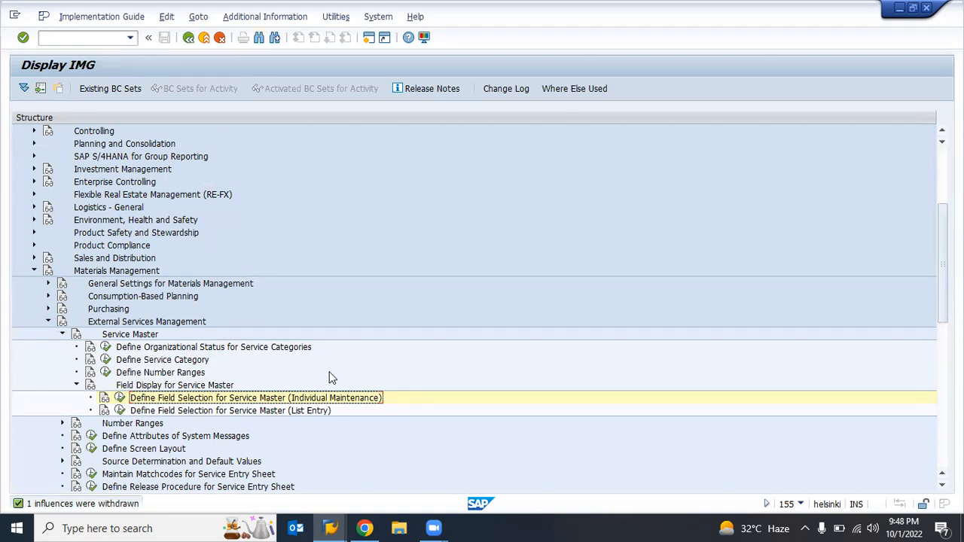
Step: Collapse Field Display for Service Master and expand Number Ranges under External Services Management
{"action": "key", "text": "Left"}
{"action": "key", "text": "Left"}
{"action": "key", "text": "Down"}
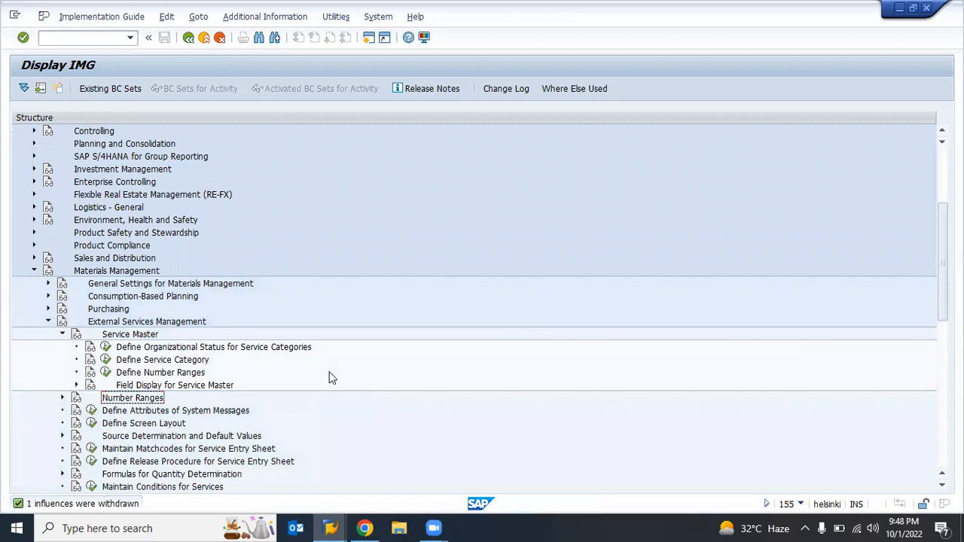
{"action": "key", "text": "Right"}
{"action": "key", "text": "Down"}
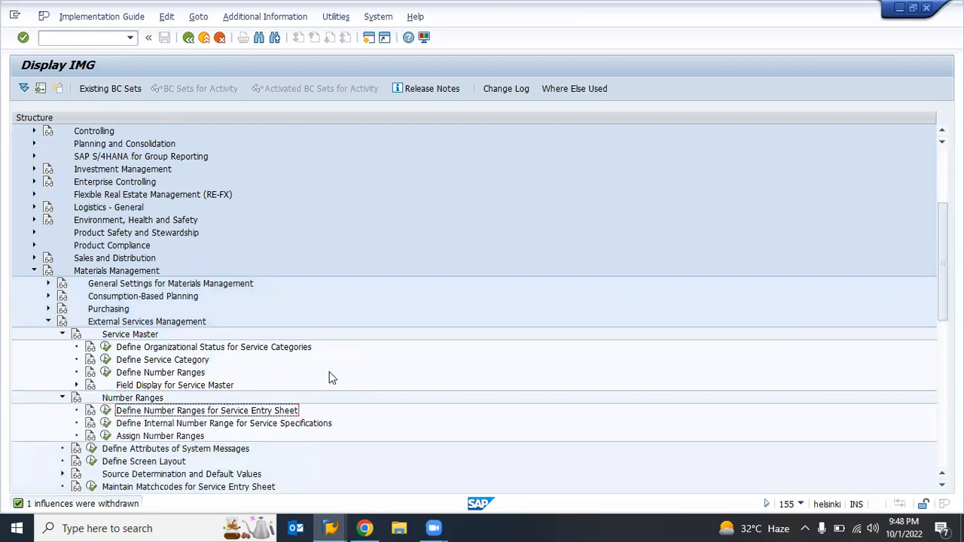
Step: Collapse Service Master, open Define Number Ranges for Service Entry Sheet, and display its intervals
{"action": "left_click", "coordinate": [124, 335]}
{"action": "key", "text": "Left"}
{"action": "key", "text": "Left"}
{"action": "key", "text": "Down"}
{"action": "key", "text": "Down"}
{"action": "key", "text": "Down"}
{"action": "key", "text": "Left"}
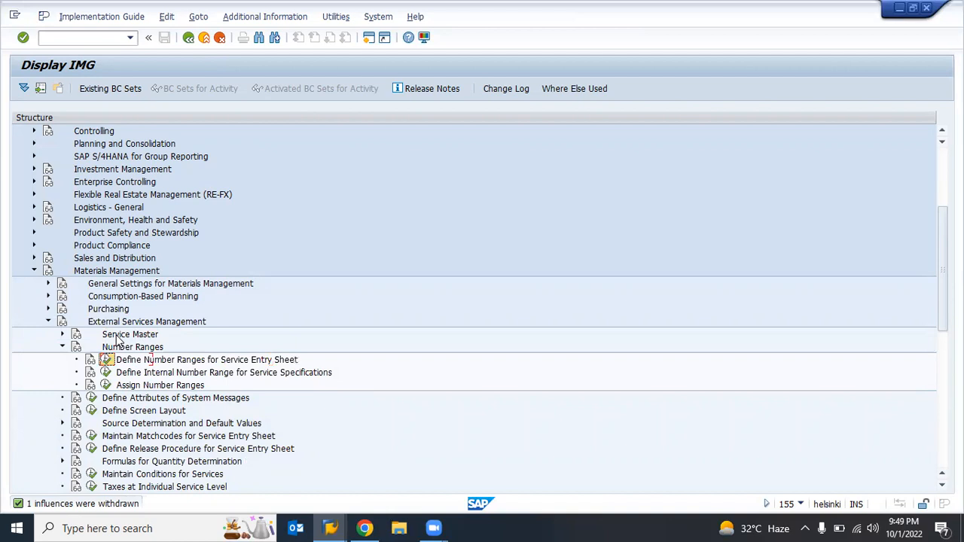
{"action": "key", "text": "Return"}
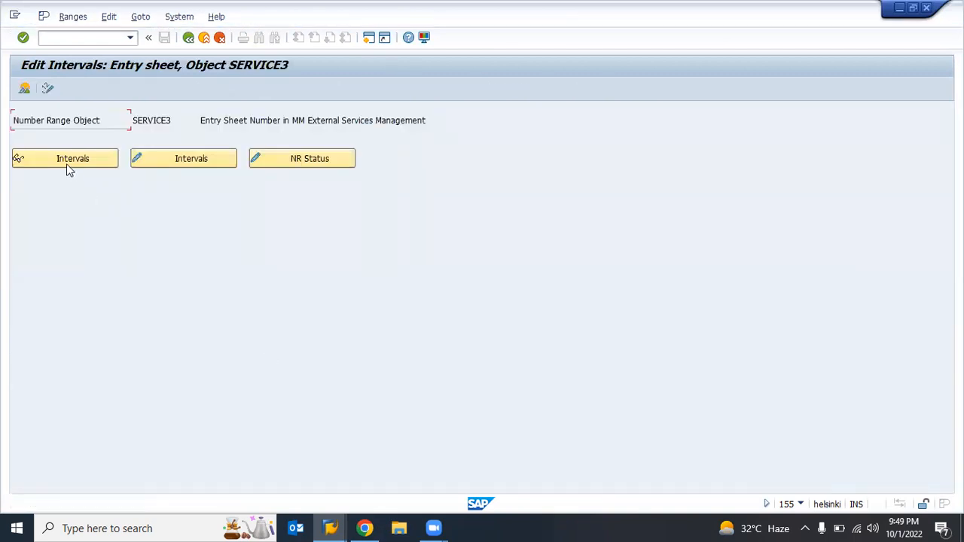
{"action": "left_click", "coordinate": [66, 163]}
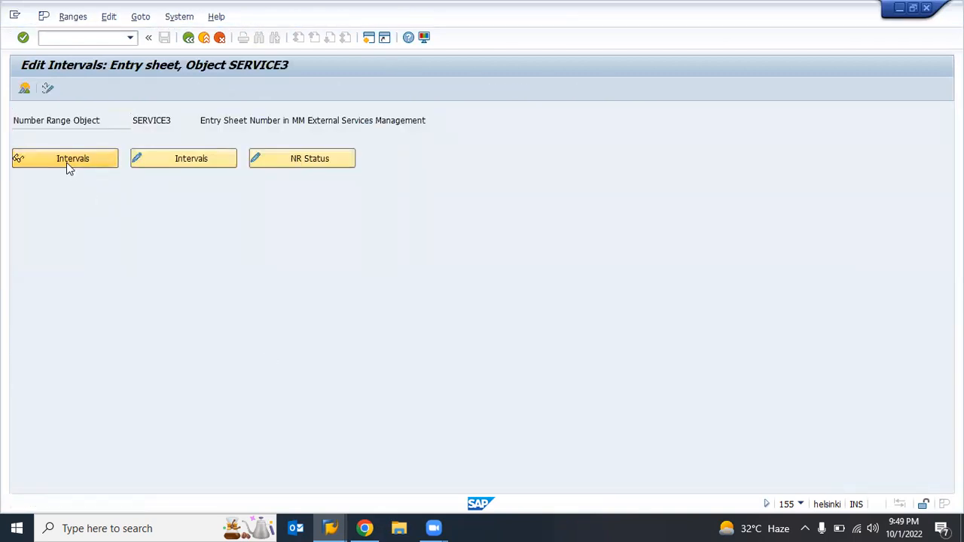
Step: Switch to the SAP MM Training sheet in Chrome and enter PR in cell A154 and PO in A155 beside the Services topics
{"action": "left_click", "coordinate": [365, 529]}
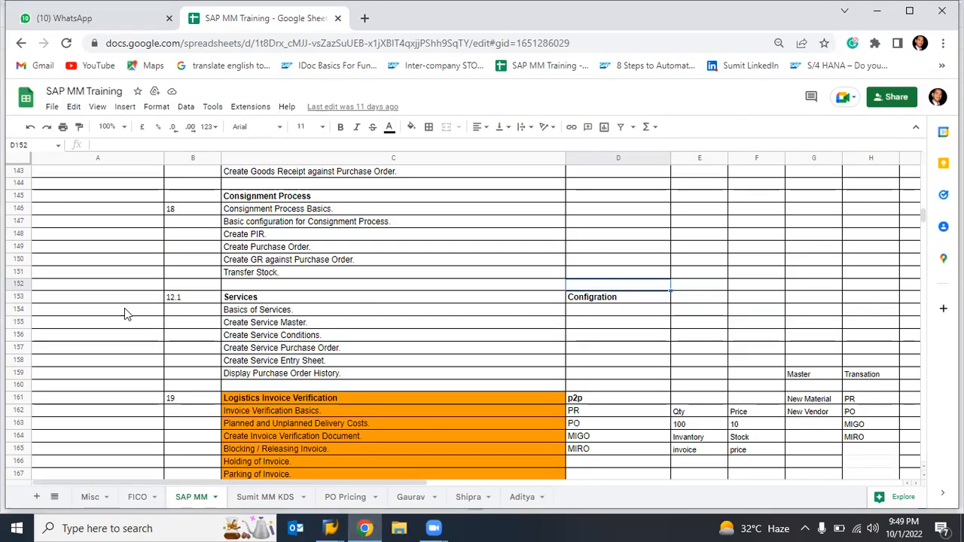
{"action": "left_click", "coordinate": [79, 298]}
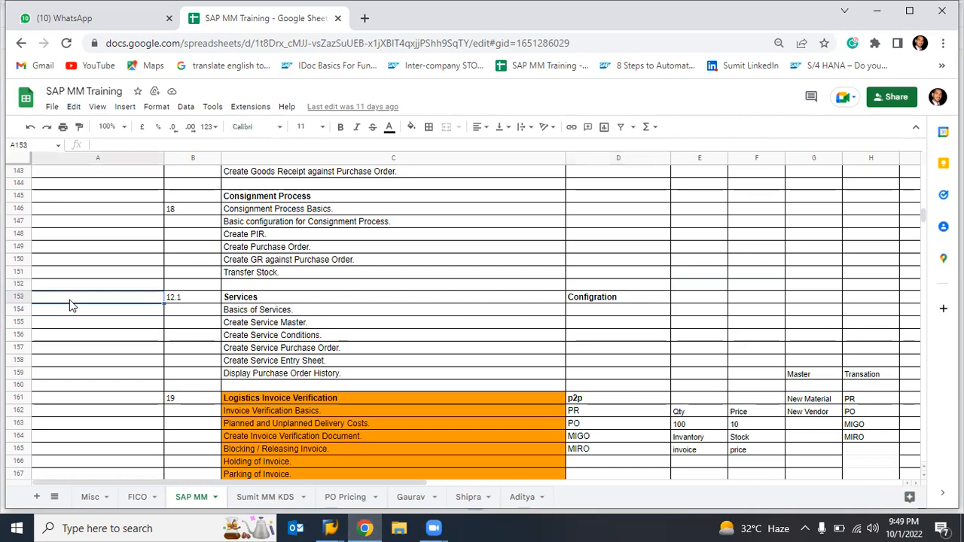
{"action": "key", "text": "Down"}
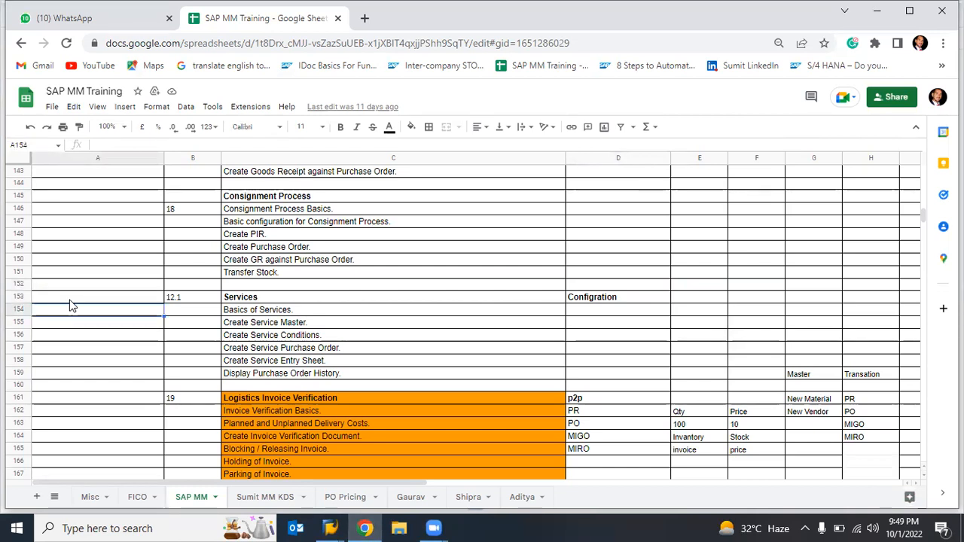
{"action": "type", "text": "PR"}
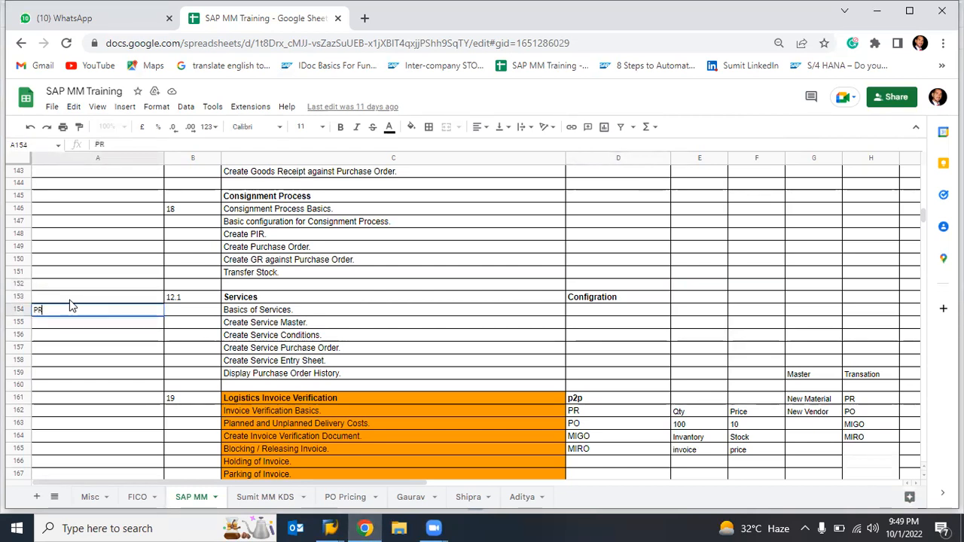
{"action": "key", "text": "Return"}
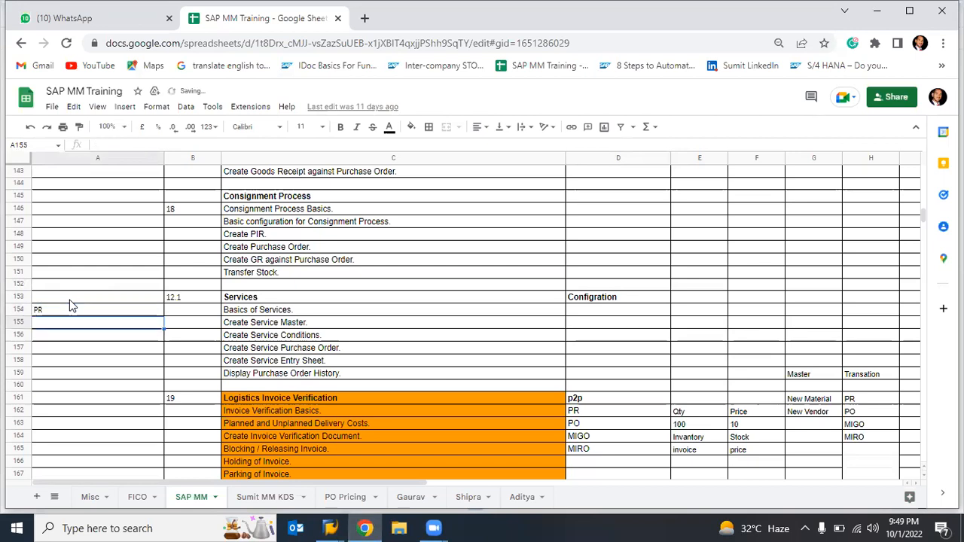
{"action": "type", "text": "PO"}
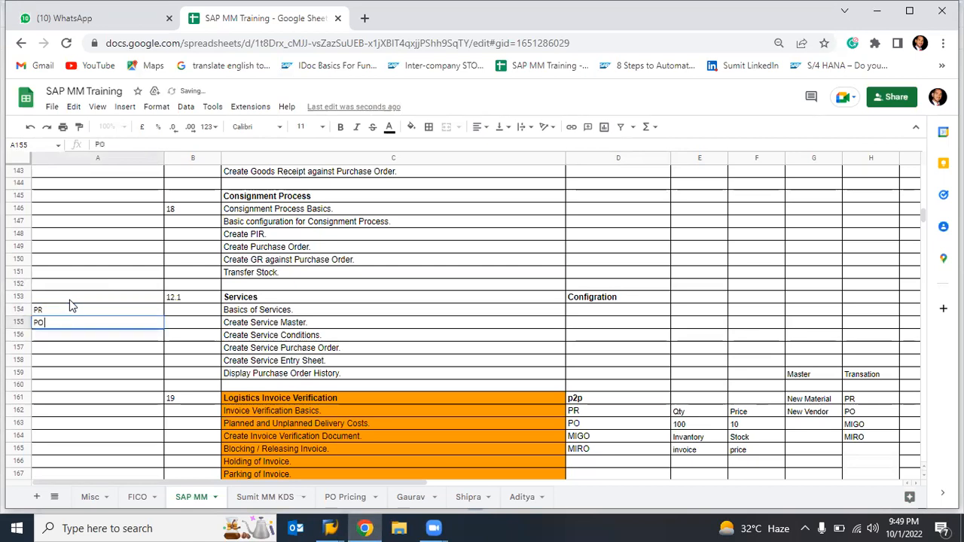
{"action": "key", "text": "Return"}
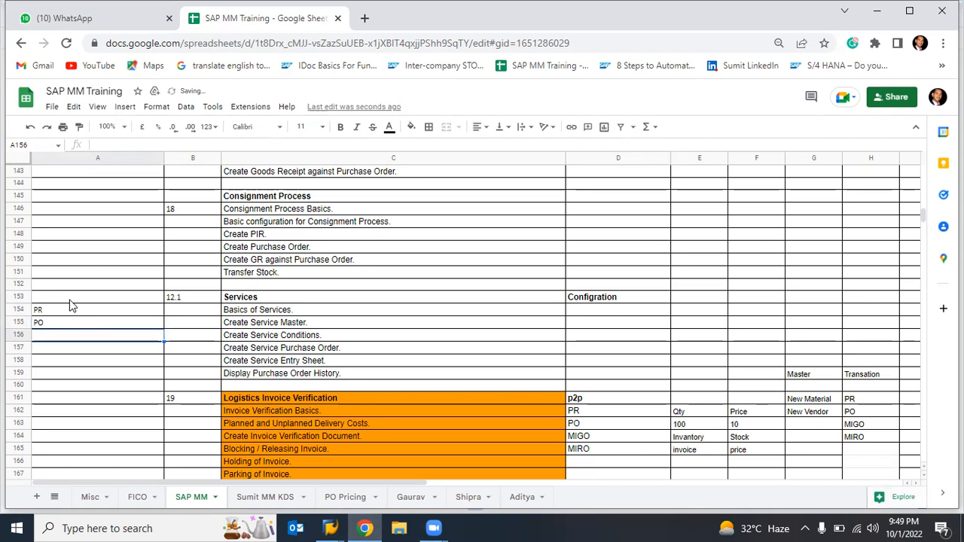
{"action": "type", "text": "S"}
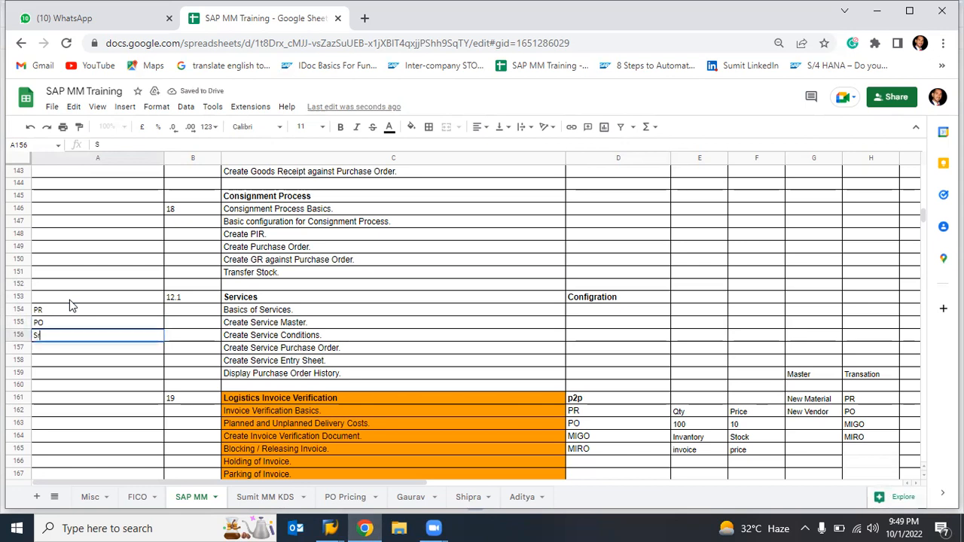
{"action": "type", "text": "ree"}
{"action": "key", "text": "BackSpace"}
{"action": "type", "text": "v"}
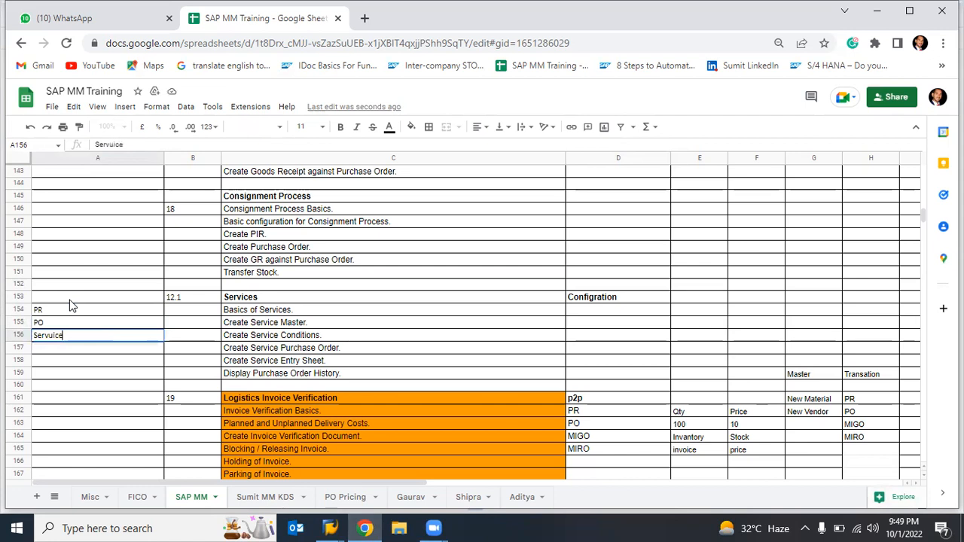
{"action": "type", "text": "ice Entry sheet"}
{"action": "key", "text": "Return"}
{"action": "key", "text": "Up"}
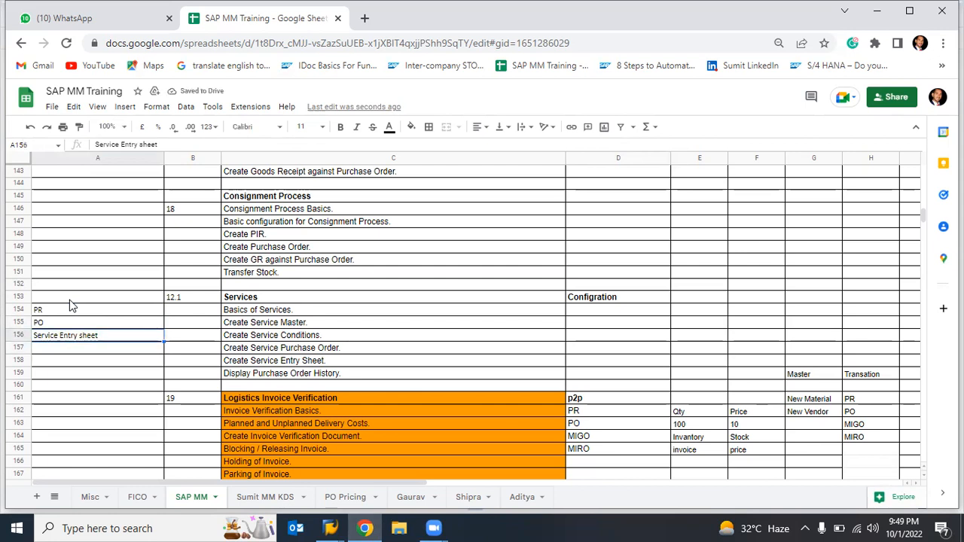
{"action": "key", "text": "Down"}
{"action": "key", "text": "Up"}
{"action": "key", "text": "Up"}
{"action": "key", "text": "Up"}
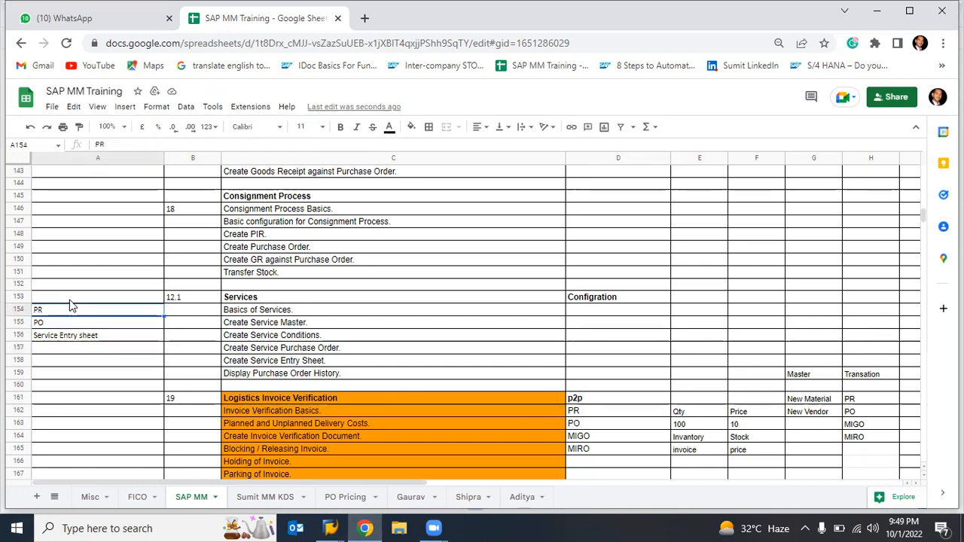
{"action": "key", "text": "Down"}
{"action": "key", "text": "Down"}
{"action": "key", "text": "Delete"}
{"action": "key", "text": "Up"}
{"action": "key", "text": "Up"}
{"action": "key", "text": "Down"}
{"action": "key", "text": "Down"}
{"action": "key", "text": "Down"}
{"action": "key", "text": "Return"}
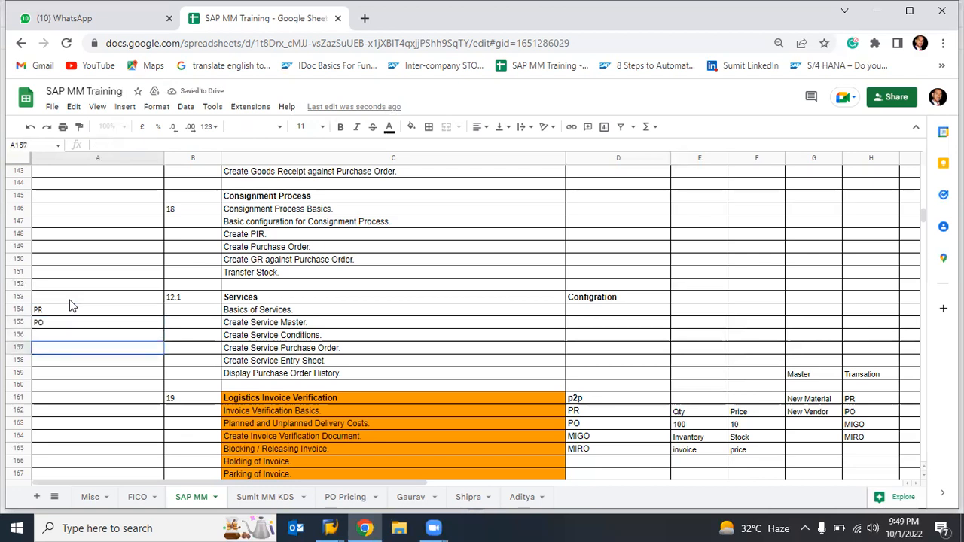
{"action": "key", "text": "Escape"}
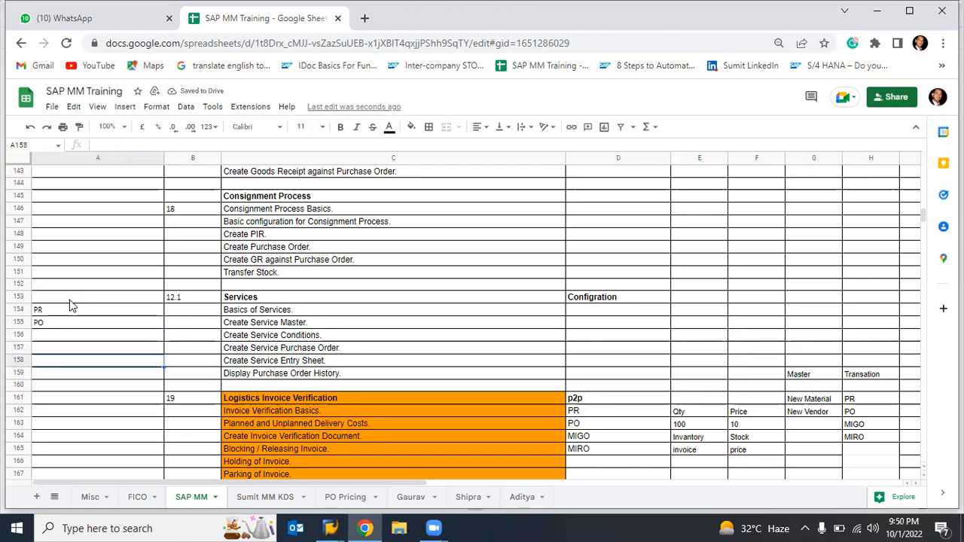
Step: Enter PO Release in cell A156, Service Entry sheet in A157 and Approve in A158
{"action": "key", "text": "Up"}
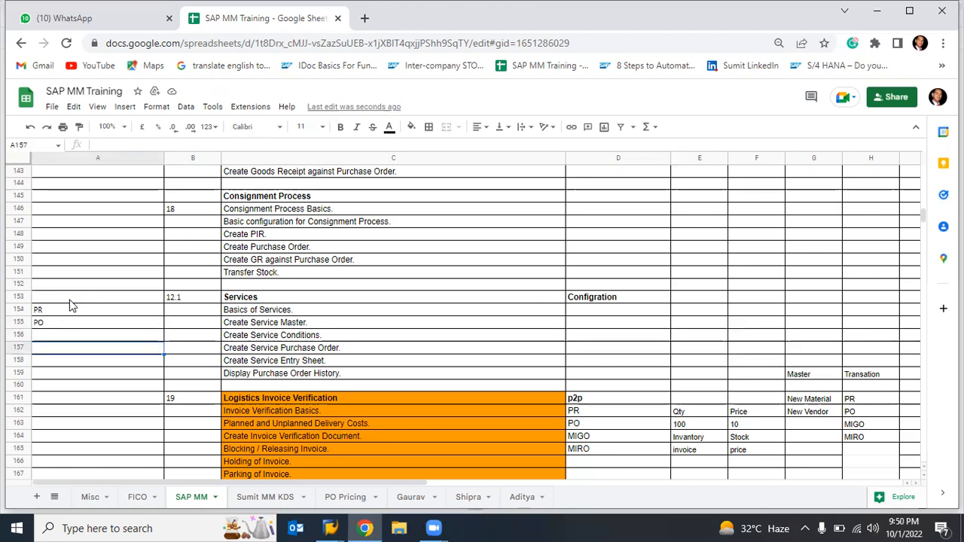
{"action": "type", "text": "PO"}
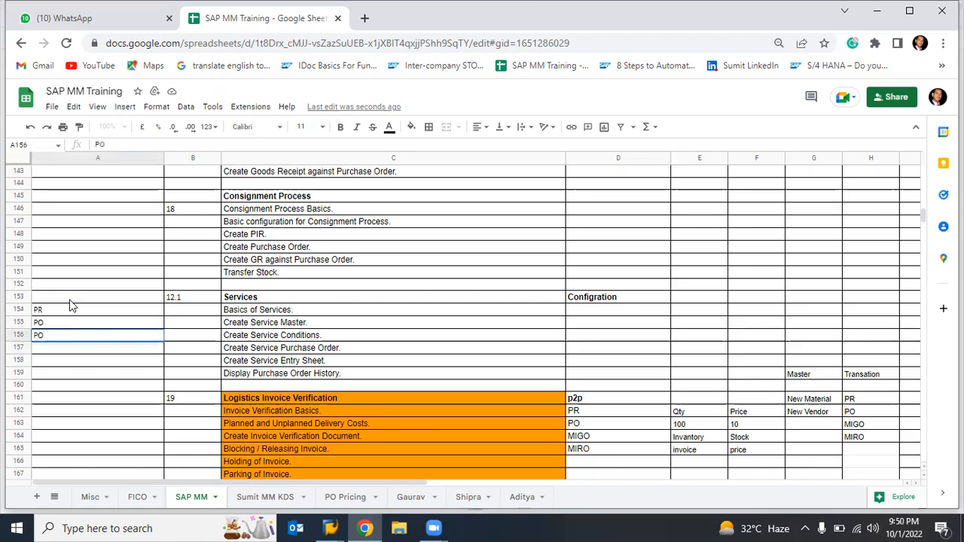
{"action": "type", "text": " Release"}
{"action": "key", "text": "Return"}
{"action": "type", "text": "S"}
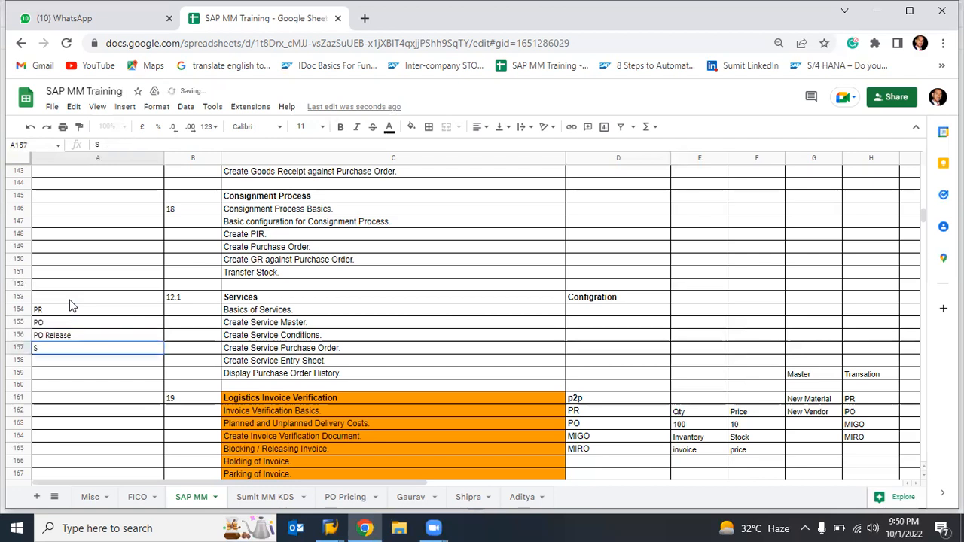
{"action": "type", "text": "ervice Entry sheet"}
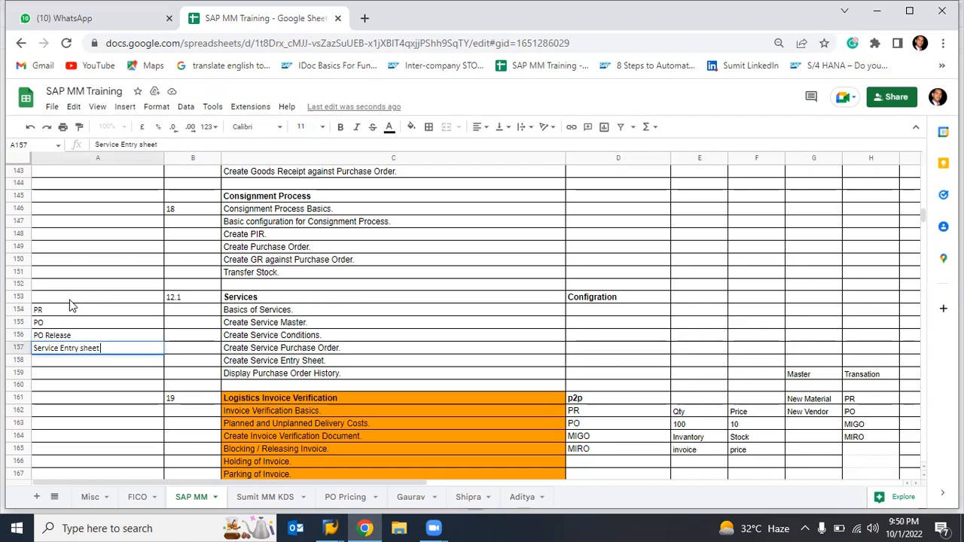
{"action": "key", "text": "Return"}
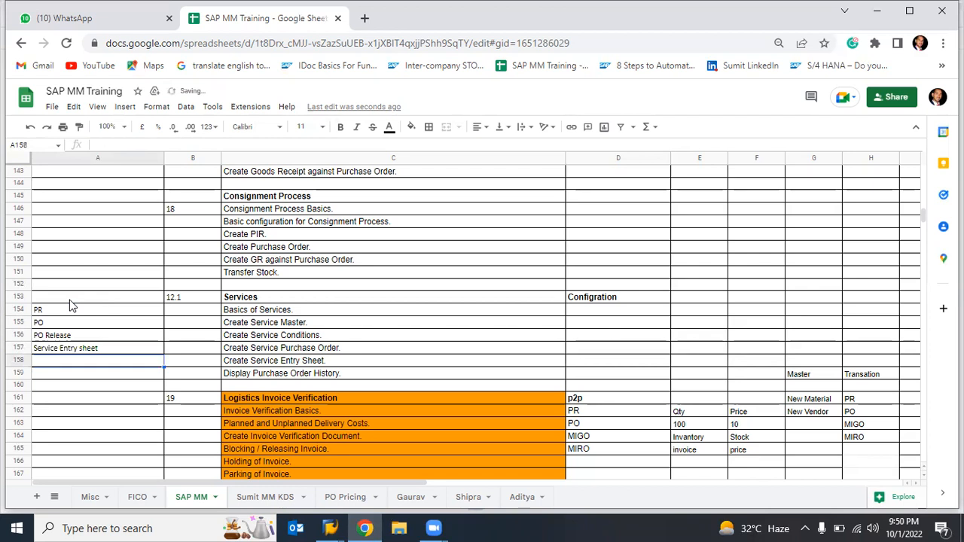
{"action": "type", "text": "Approve"}
{"action": "key", "text": "Return"}
Step: Extend the entry in cell A154 to PR Approve
{"action": "key", "text": "Up"}
{"action": "key", "text": "Up"}
{"action": "key", "text": "Up"}
{"action": "key", "text": "Up"}
{"action": "key", "text": "Up"}
{"action": "key", "text": "F2"}
{"action": "type", "text": "Approve"}
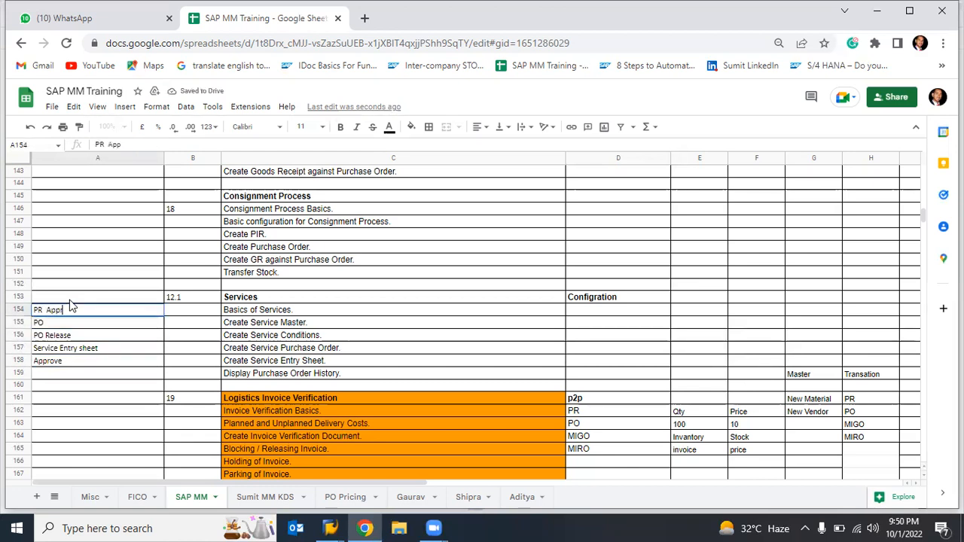
{"action": "key", "text": "Return"}
Step: Enter PR in cell A153 above the PR Approve entry, without the word Approve
{"action": "left_click", "coordinate": [69, 300]}
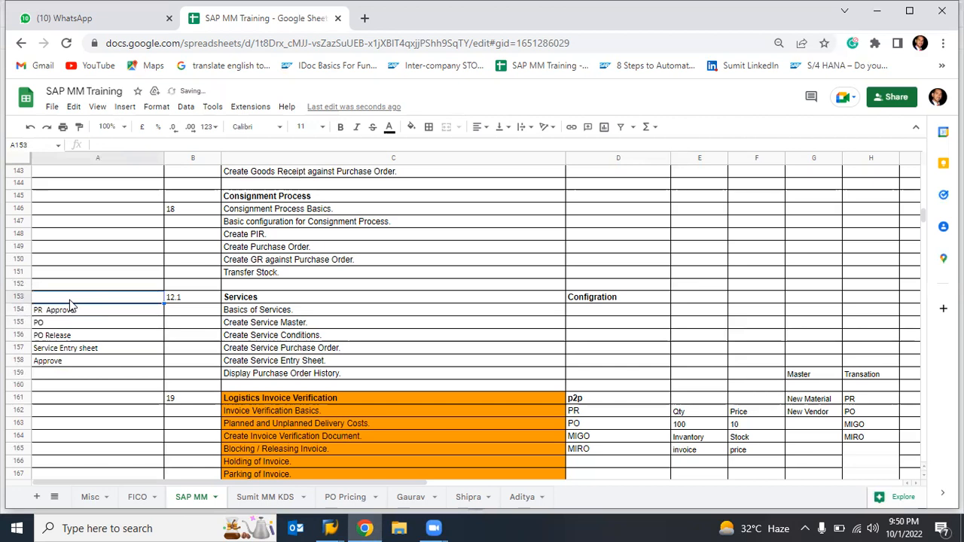
{"action": "type", "text": "PR  Approve"}
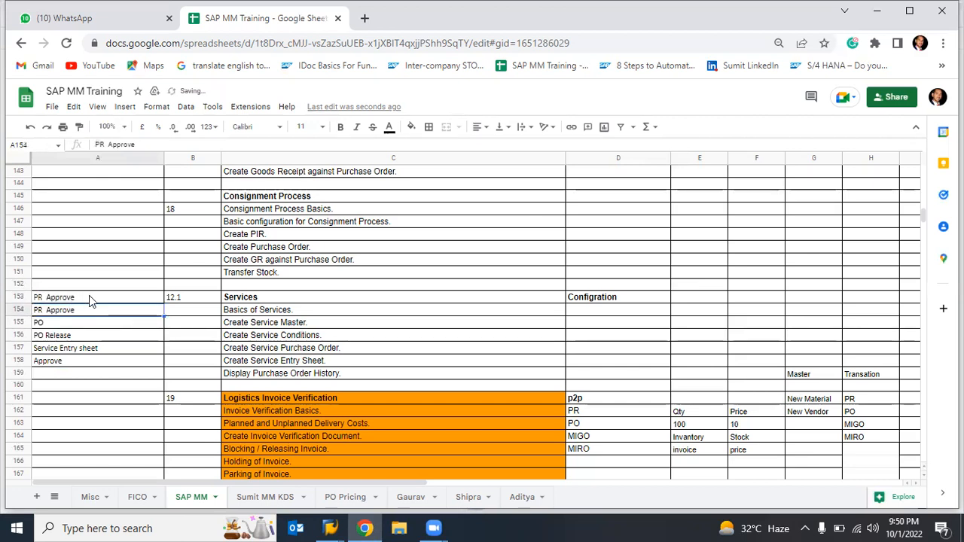
{"action": "double_click", "coordinate": [89, 296]}
{"action": "key", "text": "BackSpace"}
{"action": "key", "text": "BackSpace"}
{"action": "key", "text": "BackSpace"}
{"action": "key", "text": "BackSpace"}
{"action": "key", "text": "Return"}
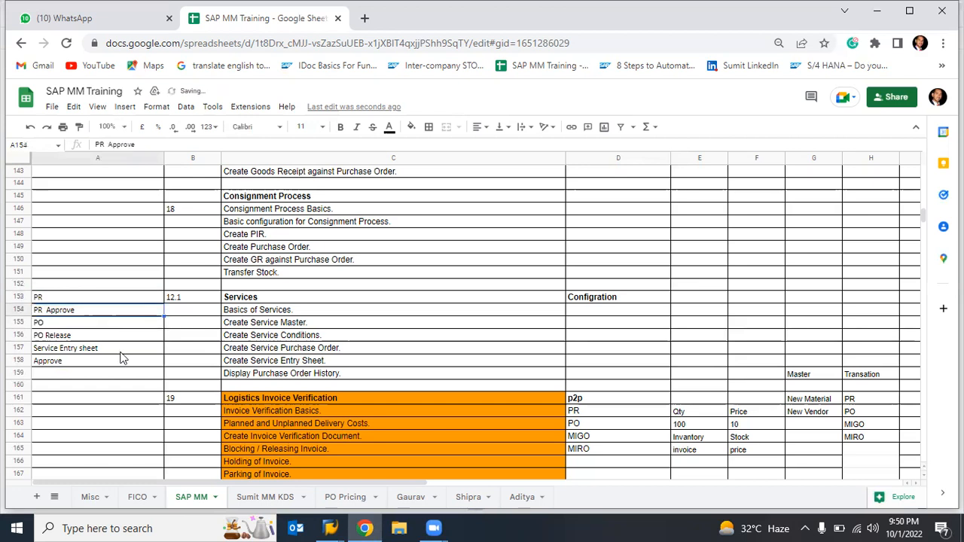
{"action": "left_click", "coordinate": [64, 300]}
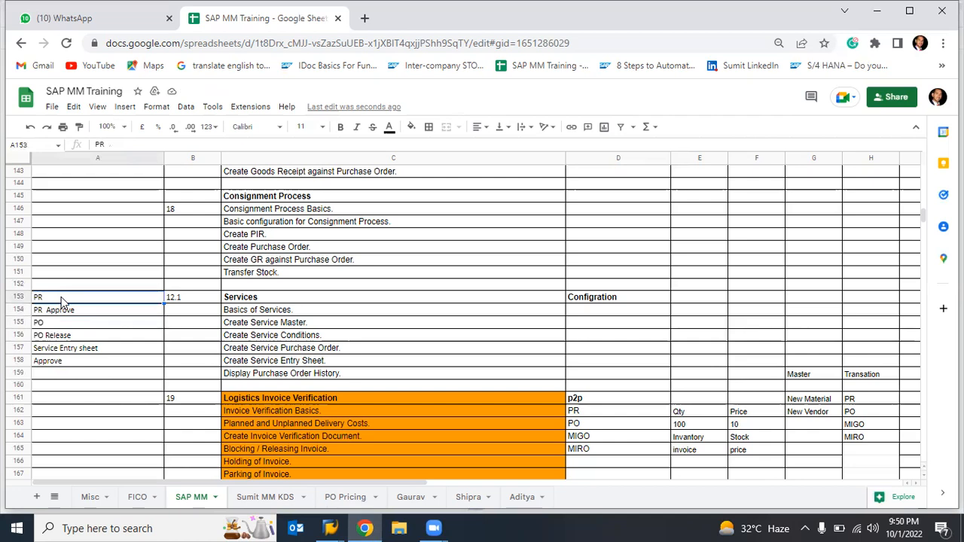
Step: Switch back to SAP, leave the entry sheet intervals, and view Assign Number Ranges under External Services Management before returning to the IMG
{"action": "key", "text": "alt+Tab"}
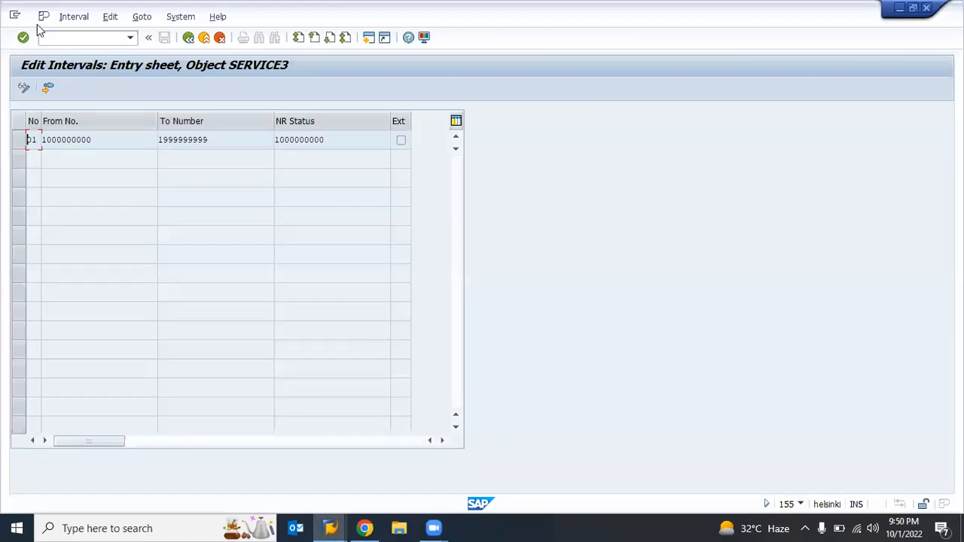
{"action": "left_click", "coordinate": [188, 38]}
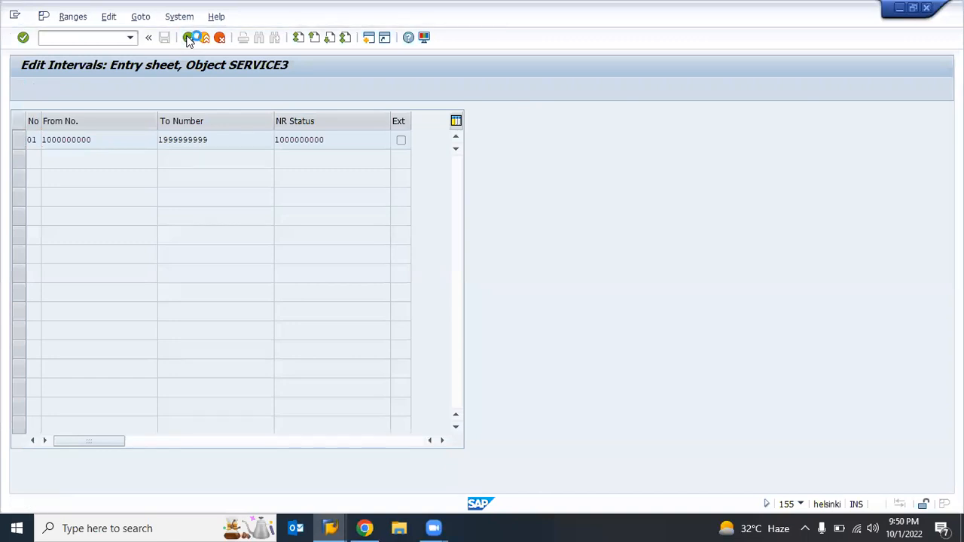
{"action": "left_click", "coordinate": [188, 39]}
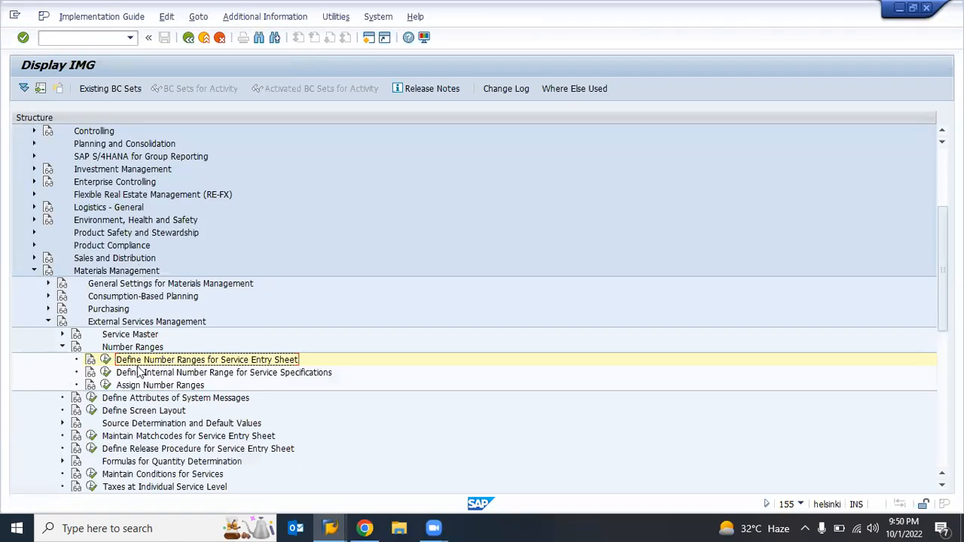
{"action": "left_click", "coordinate": [98, 322]}
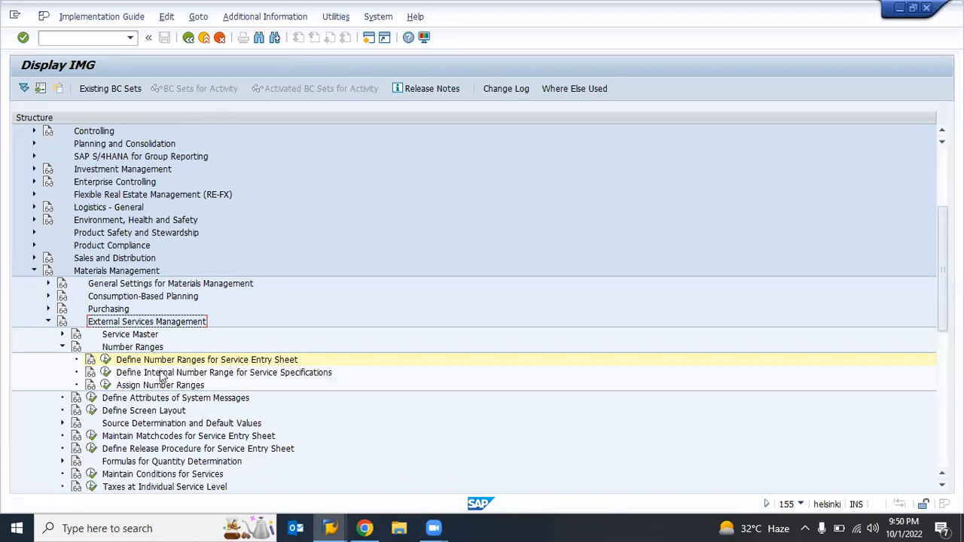
{"action": "left_click", "coordinate": [104, 385]}
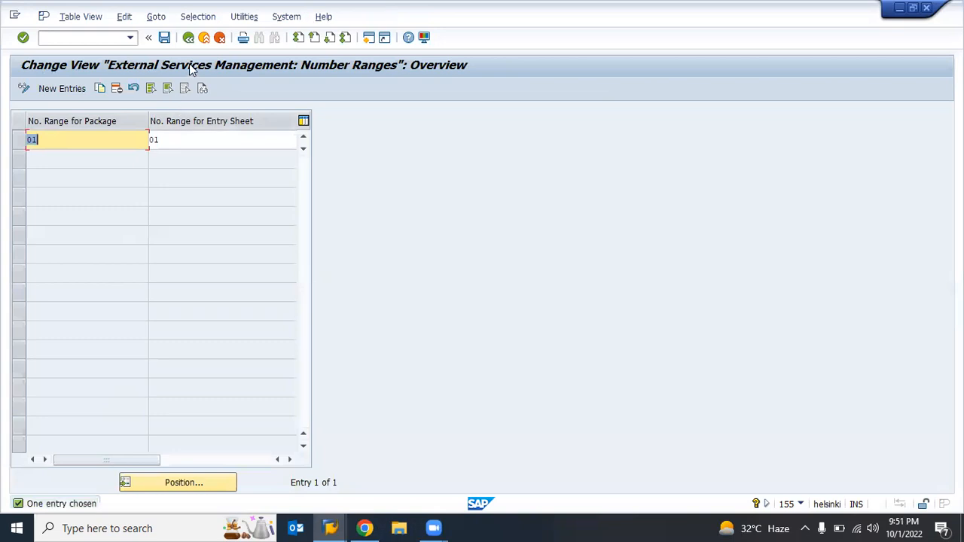
{"action": "left_click", "coordinate": [189, 38]}
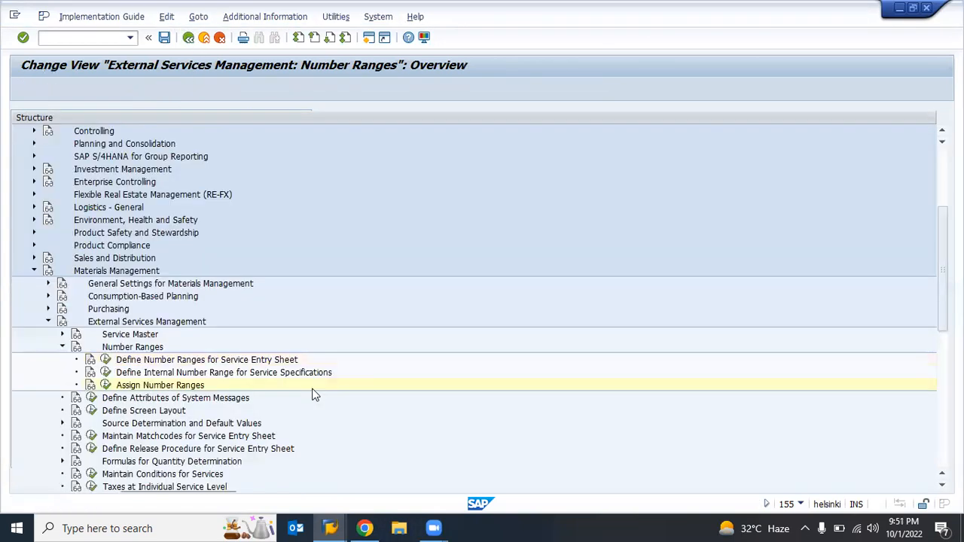
Step: Collapse Number Ranges and open Define Attributes of System Messages under External Services Management
{"action": "key", "text": "Left"}
{"action": "key", "text": "Left"}
{"action": "key", "text": "Down"}
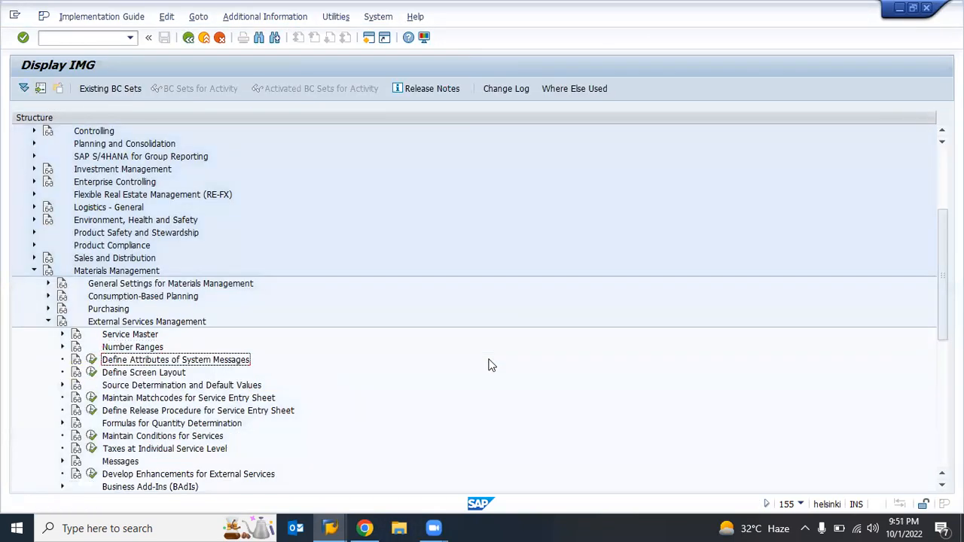
{"action": "key", "text": "Left"}
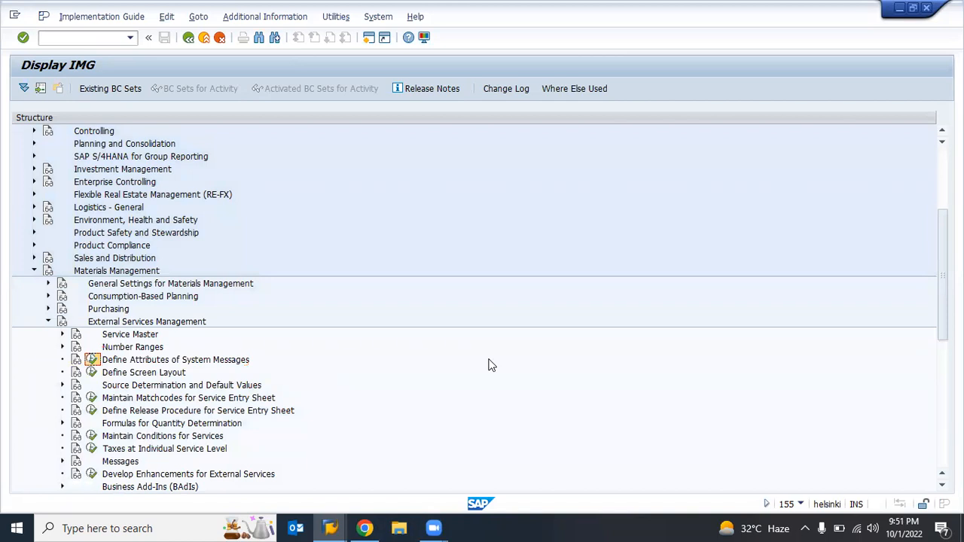
{"action": "key", "text": "Return"}
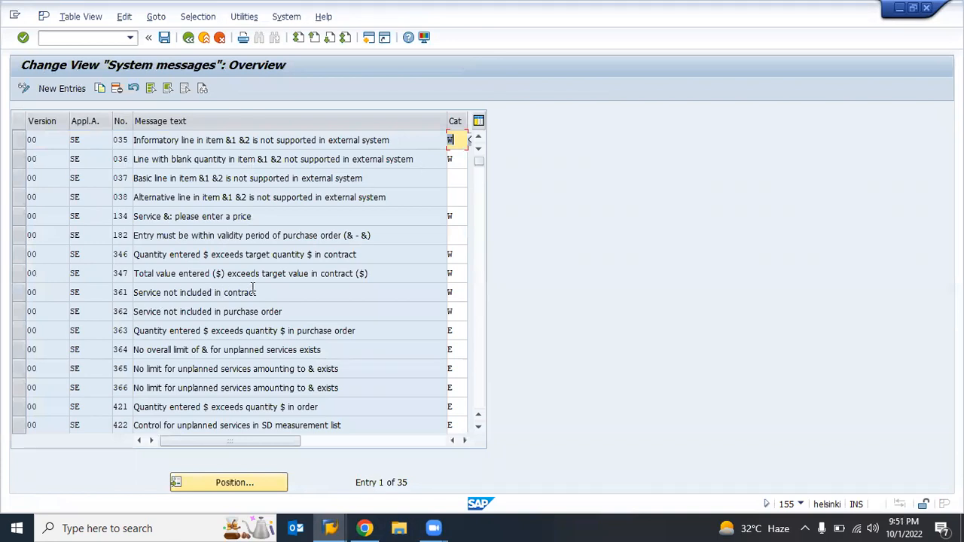
Step: Examine the service message texts and their categories in the System messages overview, then return to the IMG structure
{"action": "left_click", "coordinate": [278, 292]}
{"action": "key", "text": "Down"}
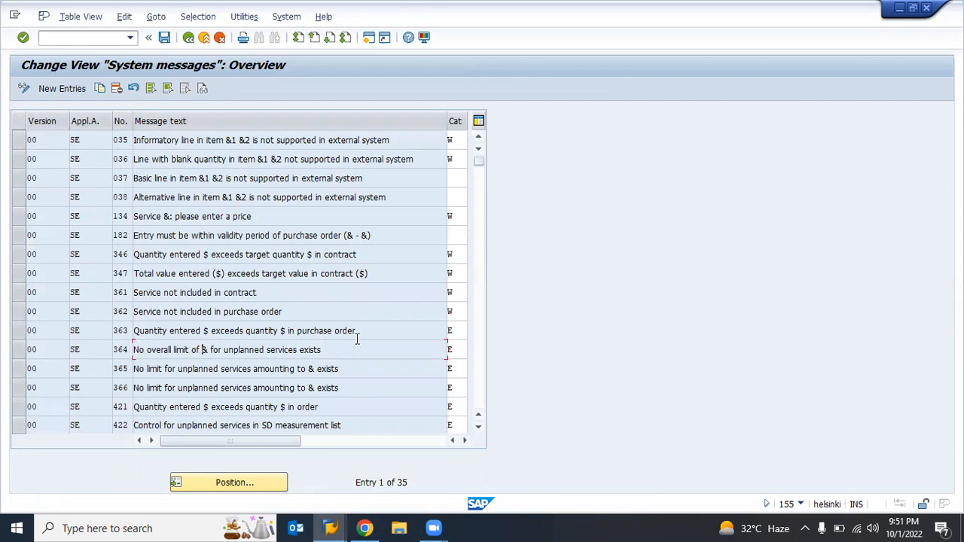
{"action": "left_click", "coordinate": [453, 349]}
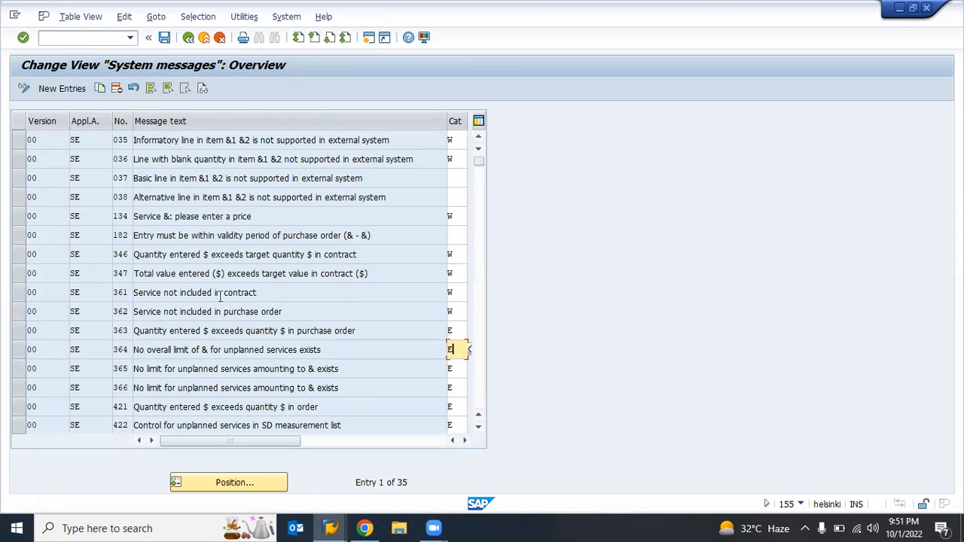
{"action": "left_click", "coordinate": [157, 293]}
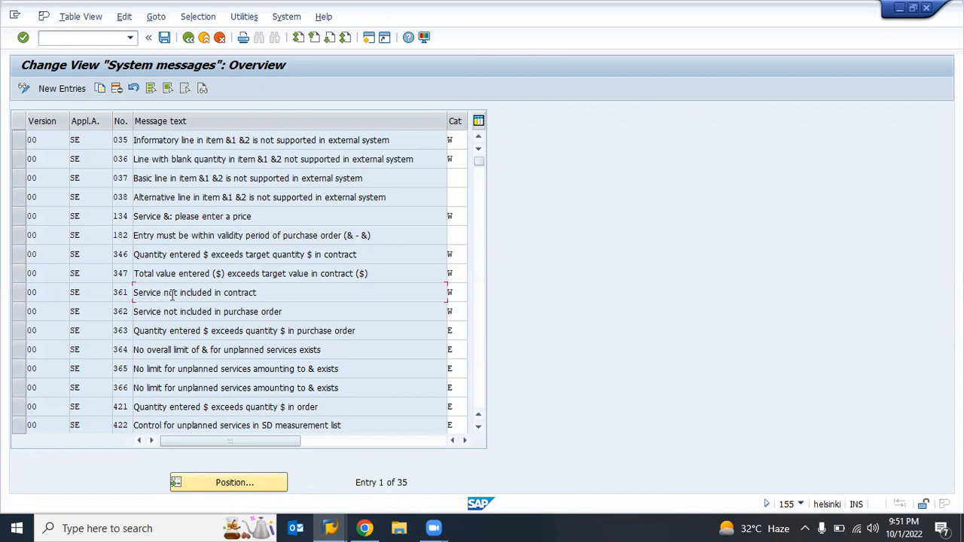
{"action": "left_click", "coordinate": [460, 292]}
{"action": "left_click", "coordinate": [383, 235]}
{"action": "scroll", "coordinate": [228, 325], "scroll_direction": "down", "scroll_amount": 1}
{"action": "scroll", "coordinate": [228, 322], "scroll_direction": "down", "scroll_amount": 5}
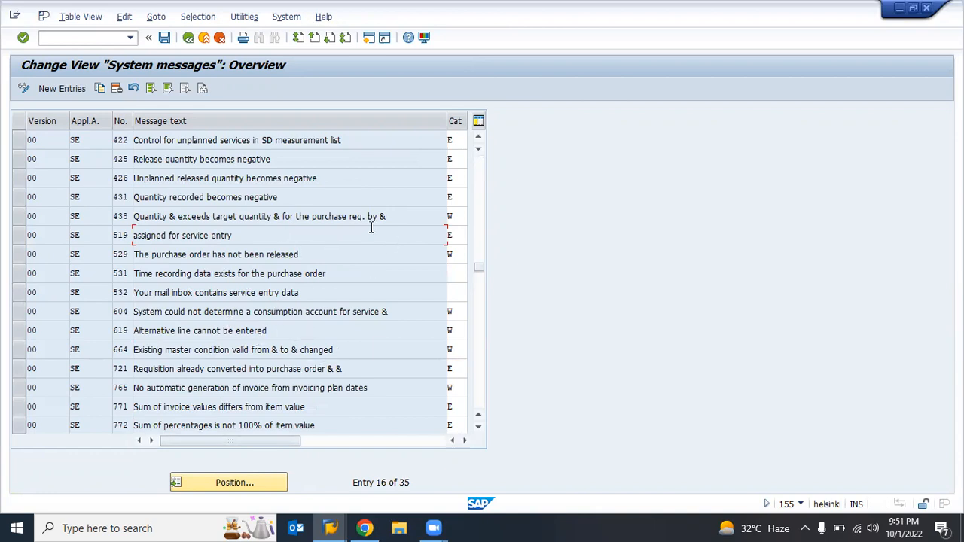
{"action": "left_click", "coordinate": [189, 39]}
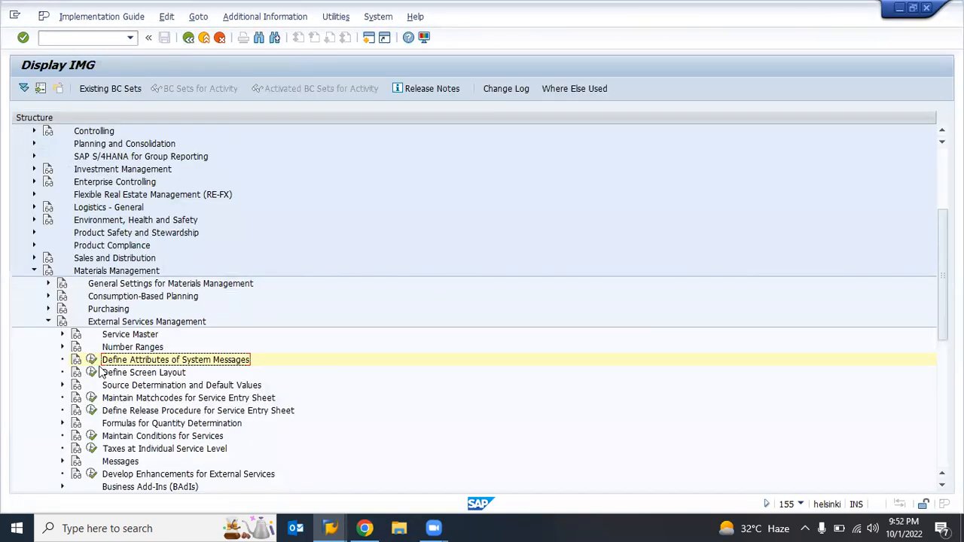
Step: Expand Source Determination and Default Values and view the default values for Purchasing Organizations
{"action": "left_click", "coordinate": [127, 375]}
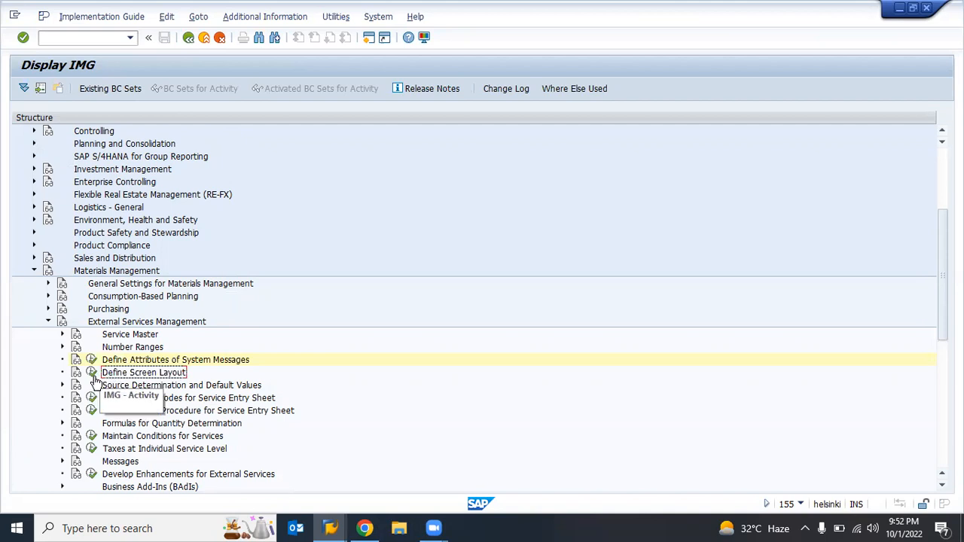
{"action": "key", "text": "Down"}
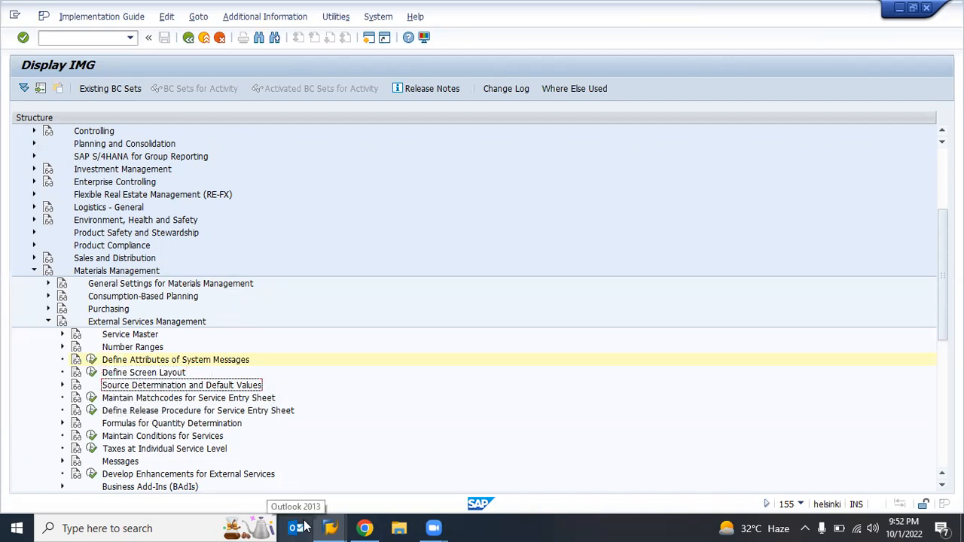
{"action": "key", "text": "Right"}
{"action": "key", "text": "Down"}
{"action": "key", "text": "Down"}
{"action": "key", "text": "Return"}
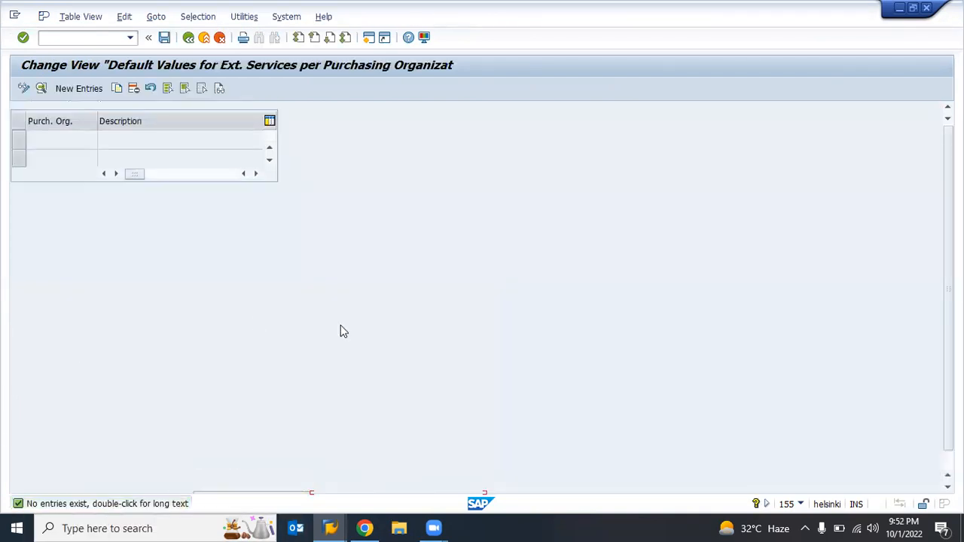
{"action": "left_click", "coordinate": [188, 40]}
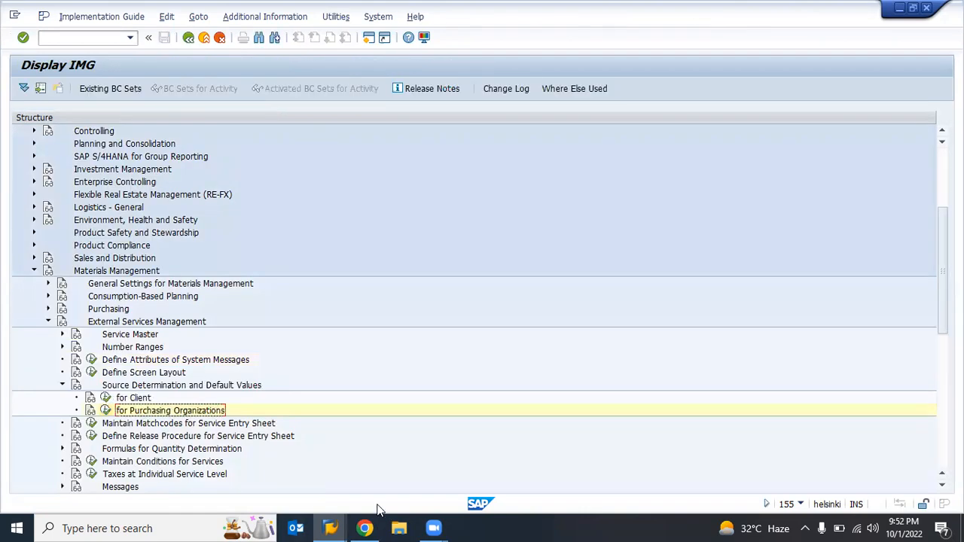
Step: Collapse Source Determination and Default Values and try to open Maintain Matchcodes for Service Entry Sheet
{"action": "key", "text": "Left"}
{"action": "key", "text": "Left"}
{"action": "key", "text": "Down"}
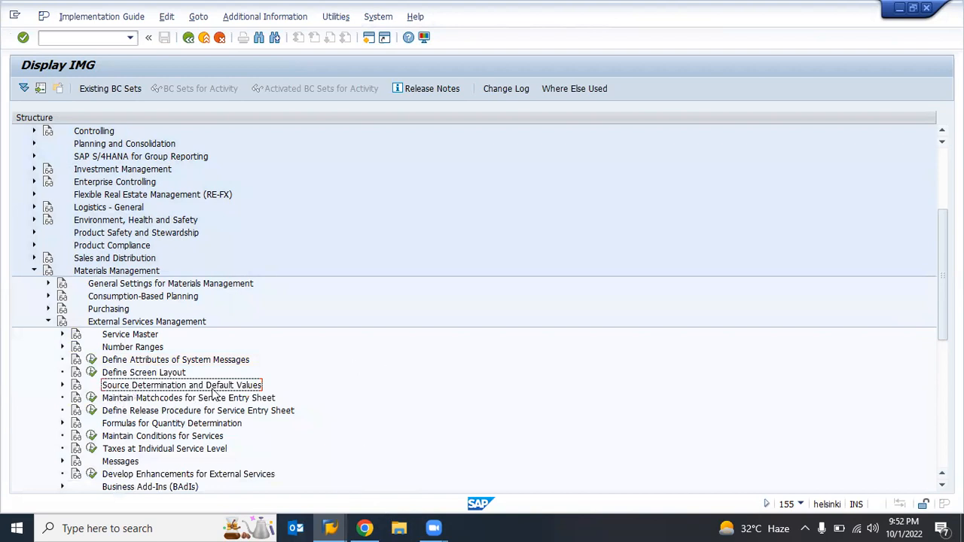
{"action": "left_click", "coordinate": [91, 399]}
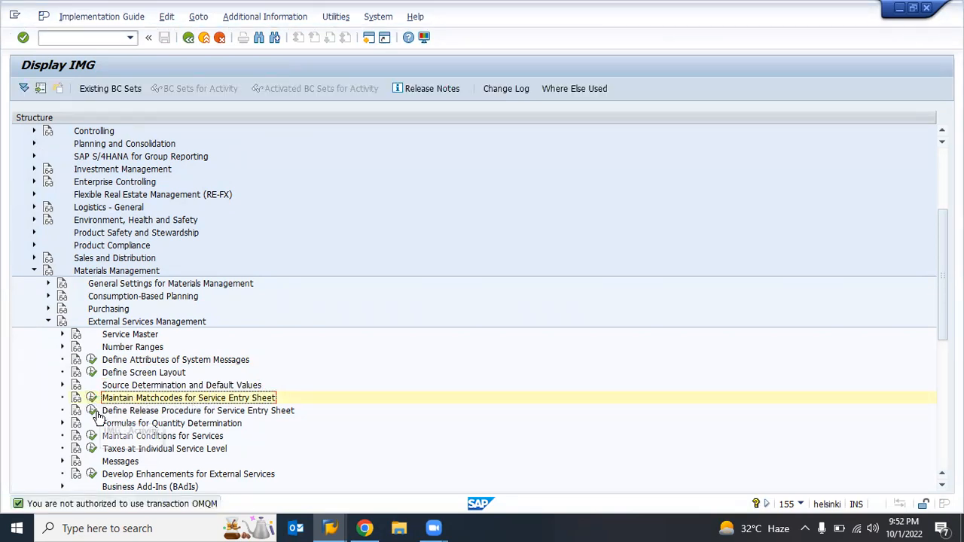
Step: Open Define Release Procedure for Service Entry Sheet, view its Release Groups and Release Strategies activities, and close the activity list
{"action": "left_click", "coordinate": [197, 412]}
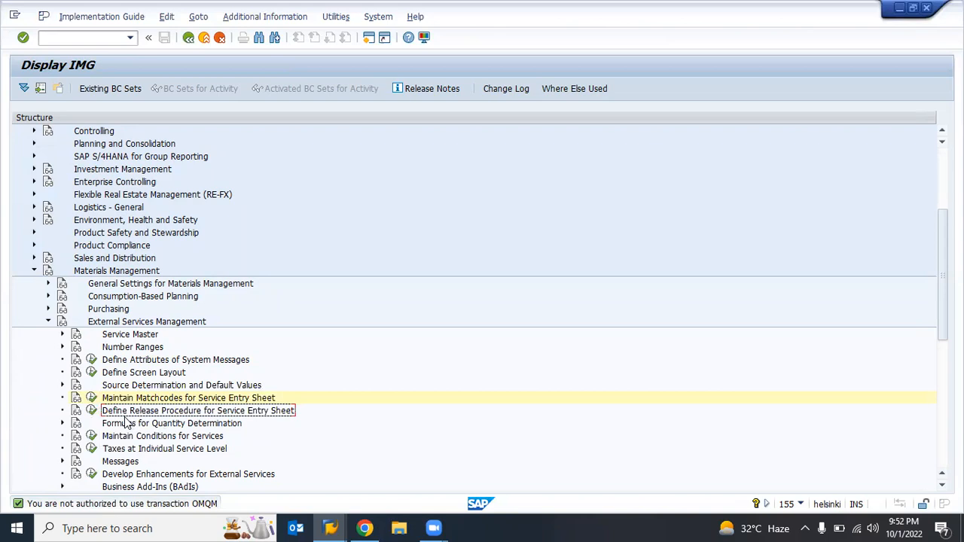
{"action": "left_click", "coordinate": [91, 410]}
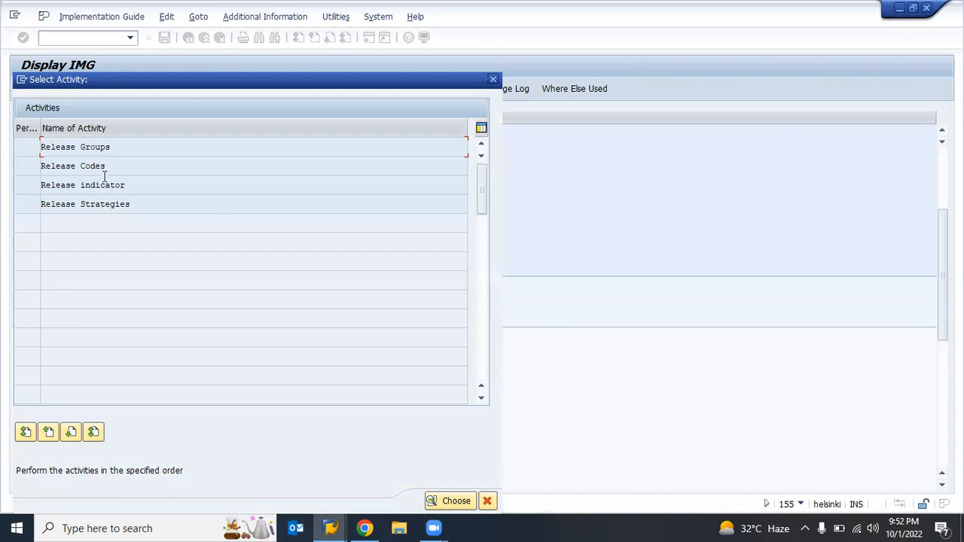
{"action": "double_click", "coordinate": [87, 154]}
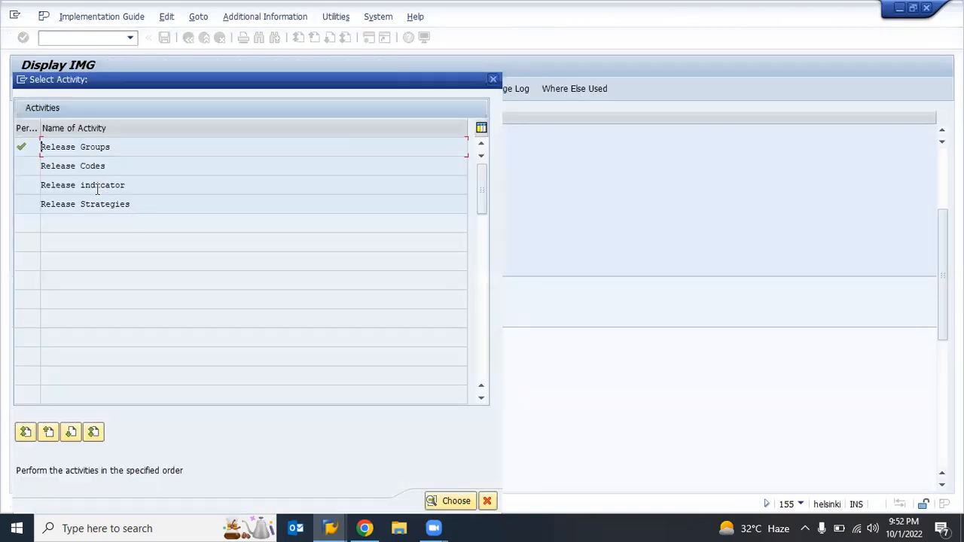
{"action": "double_click", "coordinate": [103, 203]}
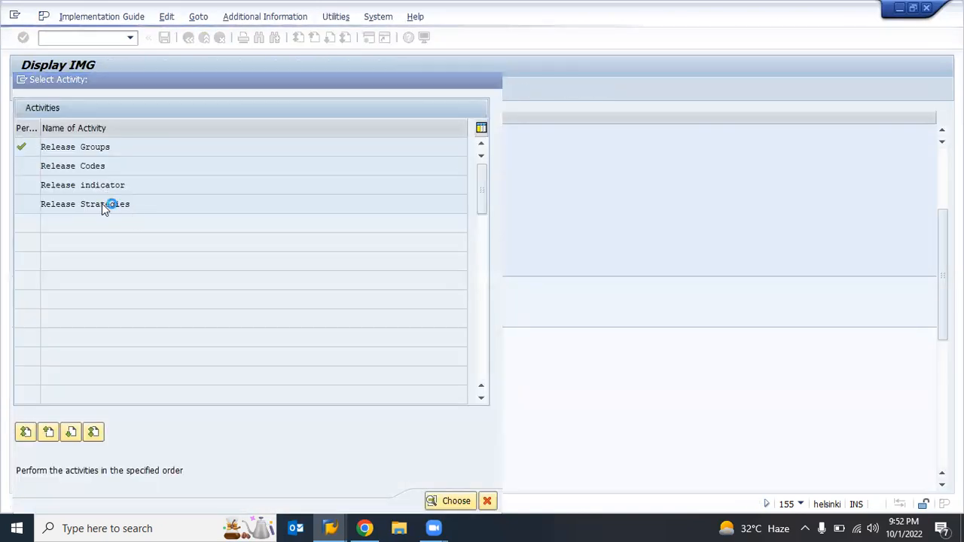
{"action": "key", "text": "F3"}
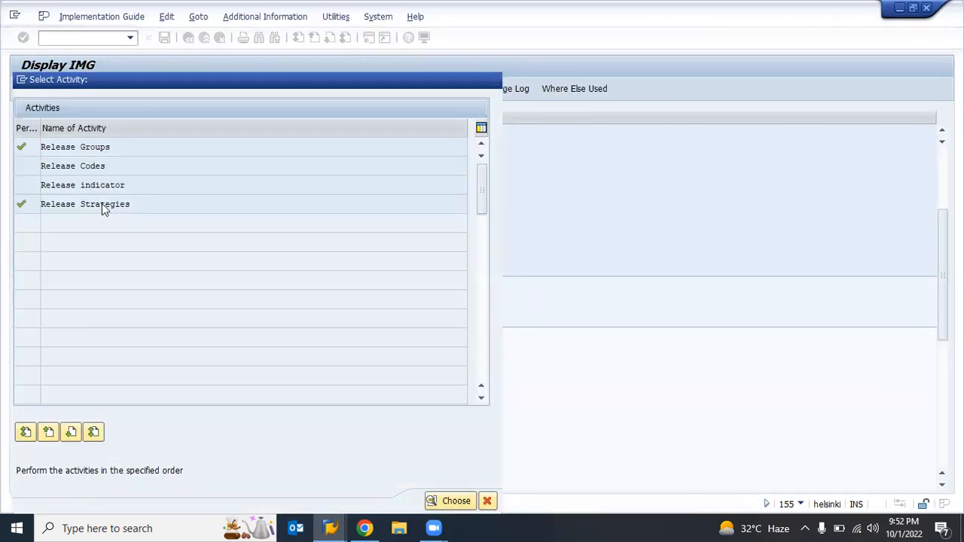
{"action": "key", "text": "F12"}
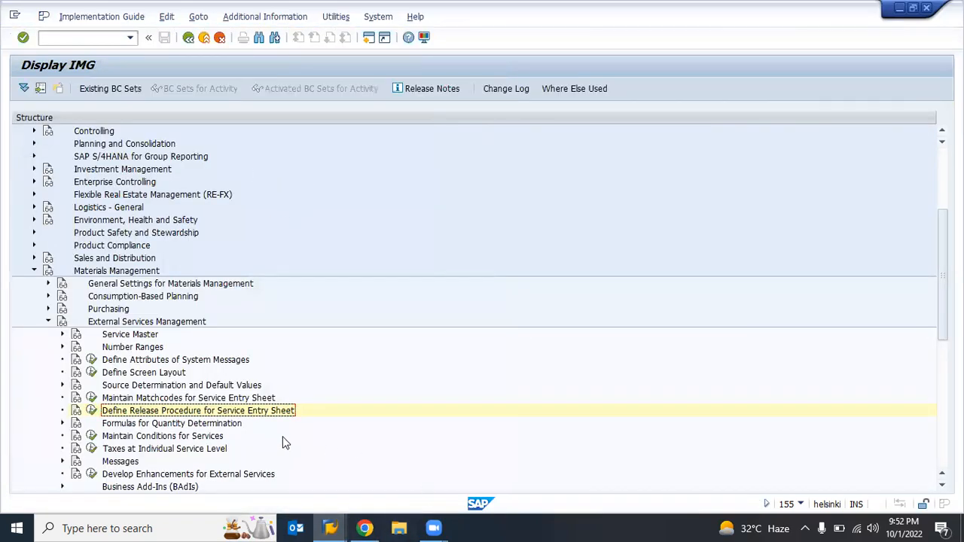
Step: Look through the remaining External Services Management activities after Define Release Procedure for Service Entry Sheet
{"action": "key", "text": "Down"}
{"action": "key", "text": "Down"}
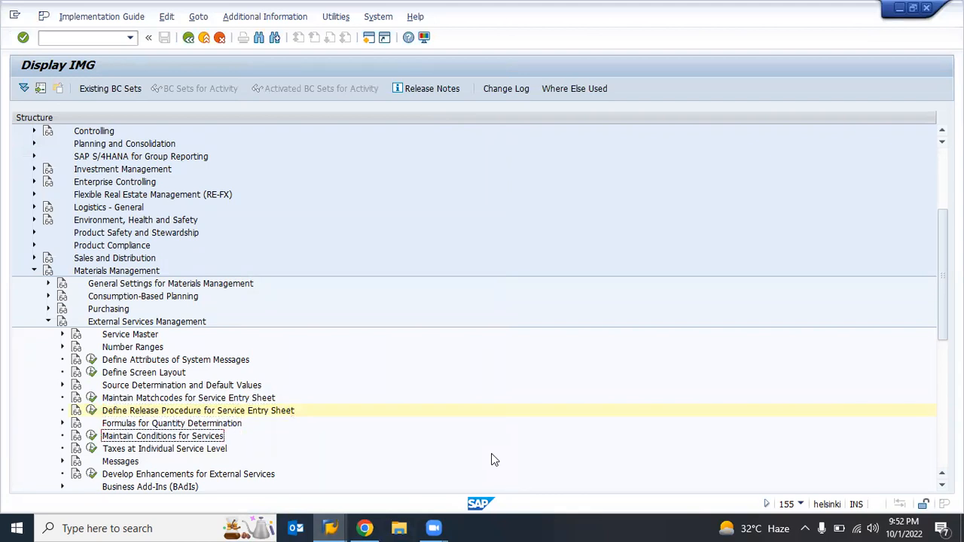
{"action": "key", "text": "Down"}
{"action": "key", "text": "Down"}
{"action": "key", "text": "Down"}
{"action": "key", "text": "Down"}
{"action": "key", "text": "Down"}
{"action": "key", "text": "Up"}
{"action": "key", "text": "Up"}
{"action": "key", "text": "Up"}
{"action": "key", "text": "Up"}
{"action": "key", "text": "Up"}
{"action": "key", "text": "Up"}
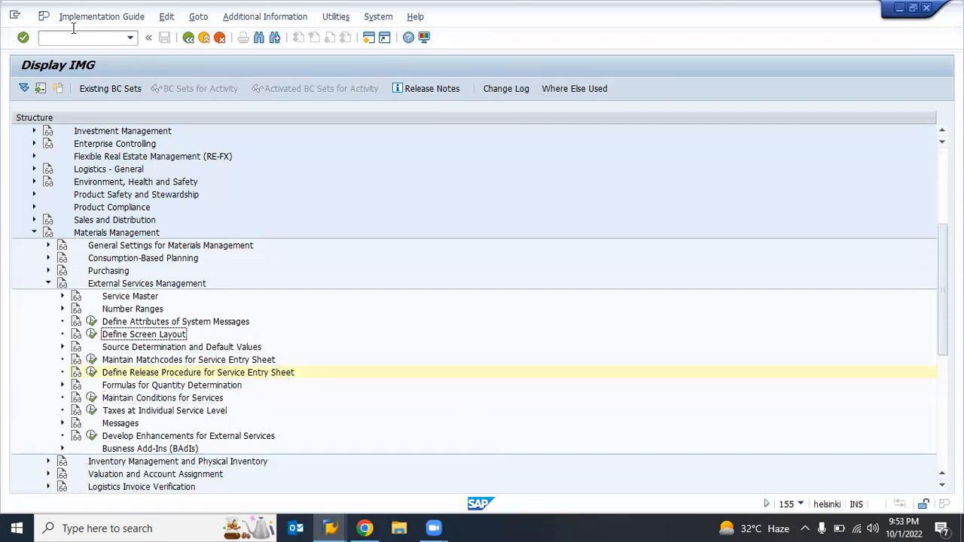
Step: Collapse External Services Management in the IMG structure and switch to the SAP MM Training sheet in Chrome
{"action": "left_click", "coordinate": [78, 36]}
{"action": "left_click", "coordinate": [85, 285]}
{"action": "key", "text": "Left"}
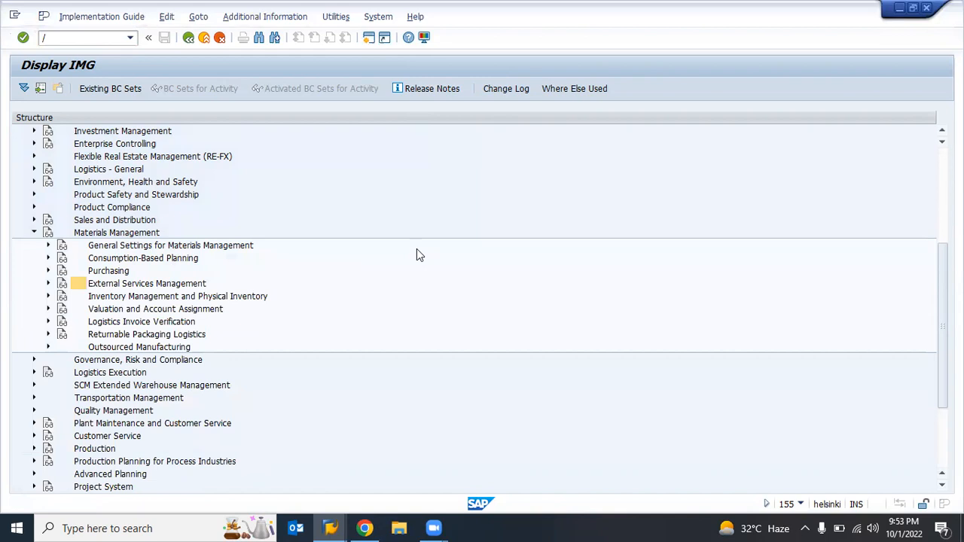
{"action": "left_click", "coordinate": [350, 527]}
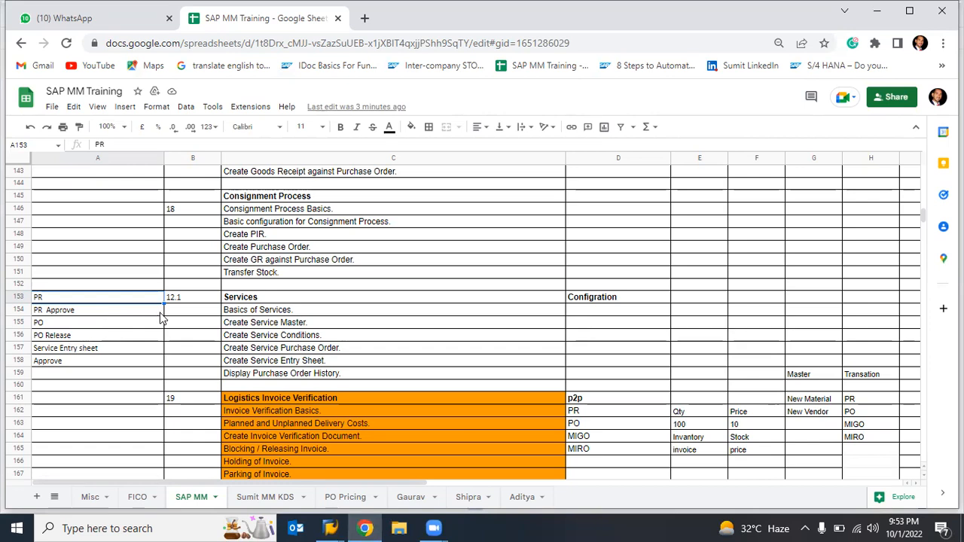
Step: Move the six process entries from PR through Approve out of A153:A158 to the cells starting at E153
{"action": "key", "text": "alt+Tab"}
{"action": "key", "text": "alt+Tab"}
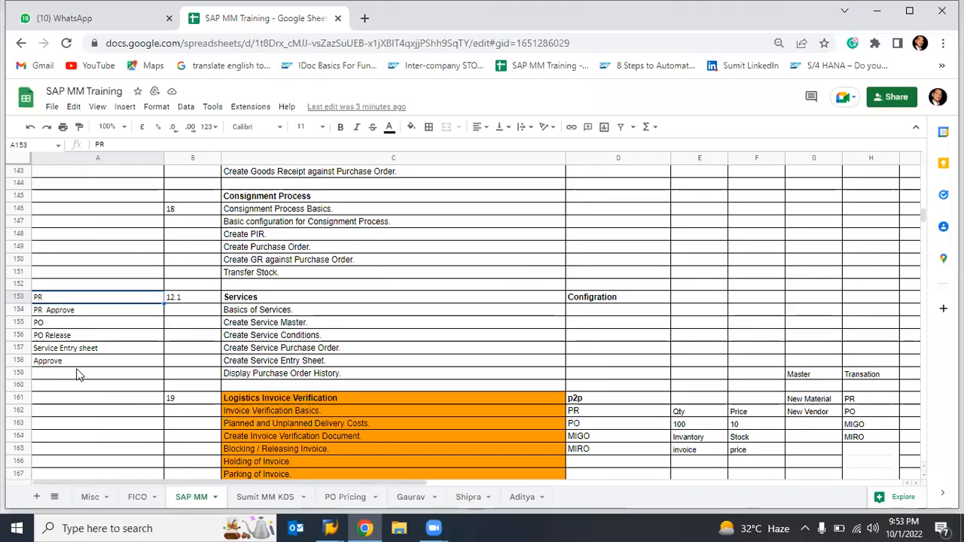
{"action": "key", "text": "shift+Down"}
{"action": "key", "text": "shift+Down"}
{"action": "key", "text": "shift+Down"}
{"action": "key", "text": "shift+Down"}
{"action": "key", "text": "shift+Down"}
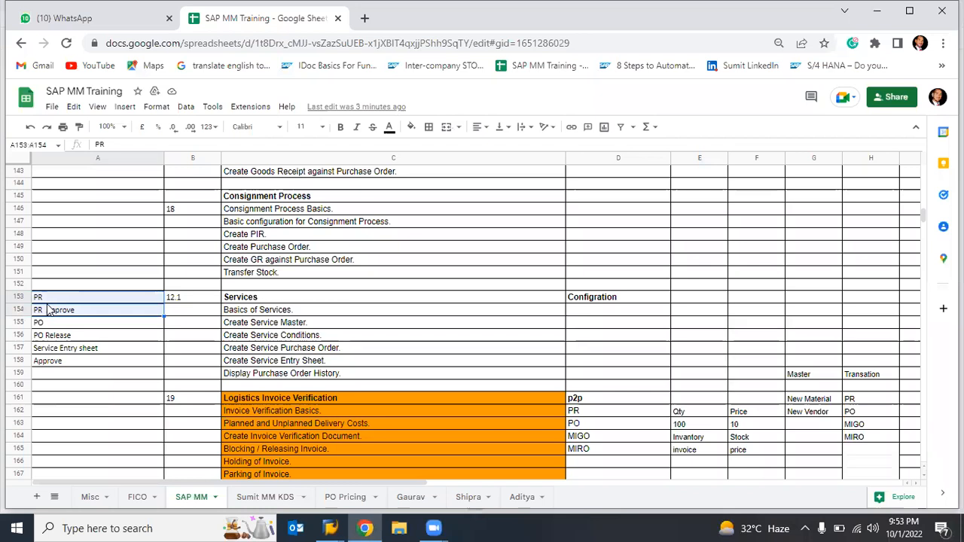
{"action": "key", "text": "ctrl+c"}
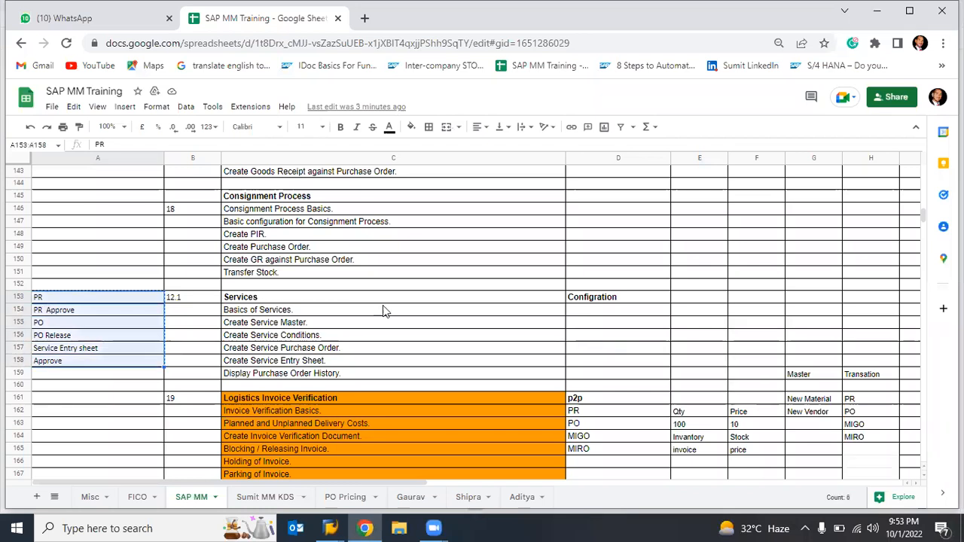
{"action": "left_click", "coordinate": [693, 302]}
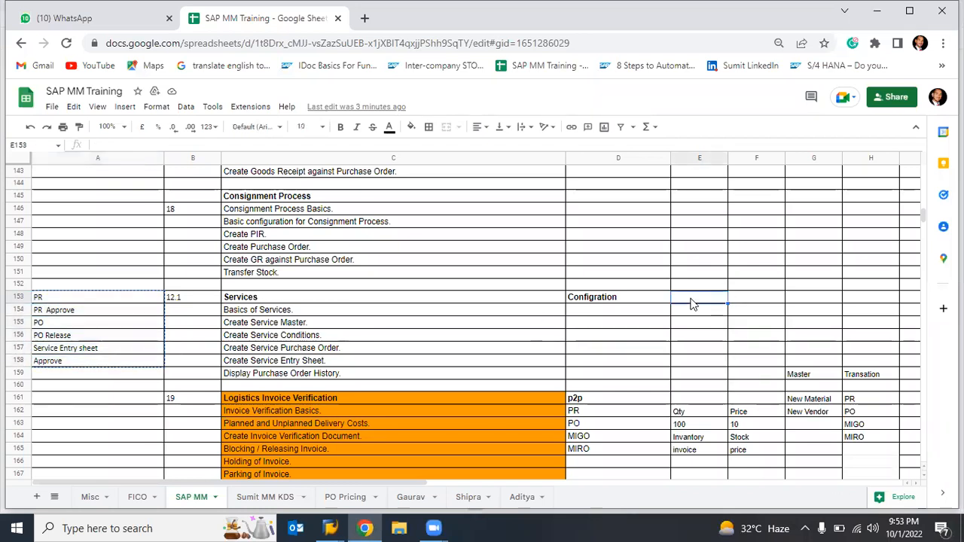
{"action": "key", "text": "ctrl+v"}
Step: Enter the transaction codes ME51n, ME54n, ME21N, Me29n, ML81N and ML85 in F153:F158 beside the matching process steps
{"action": "key", "text": "Right"}
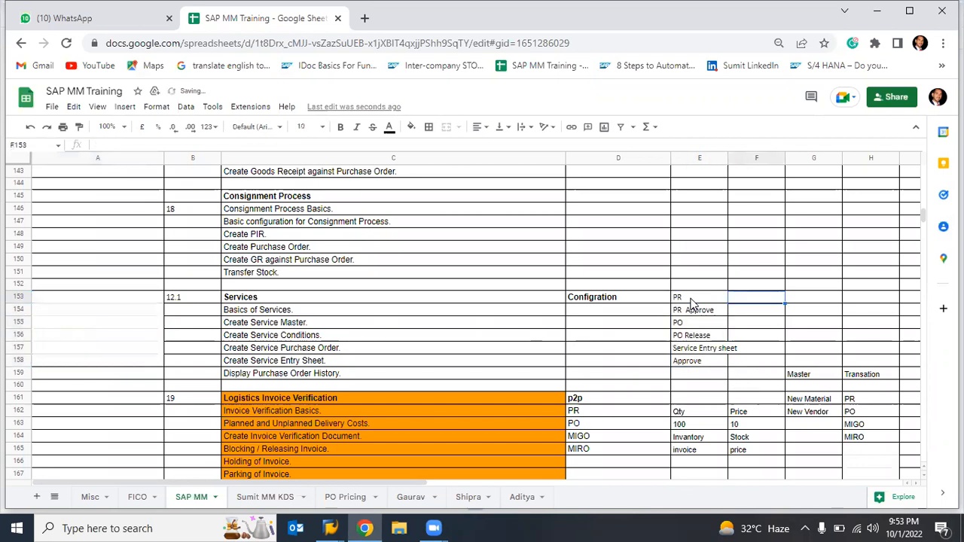
{"action": "type", "text": "ME51n"}
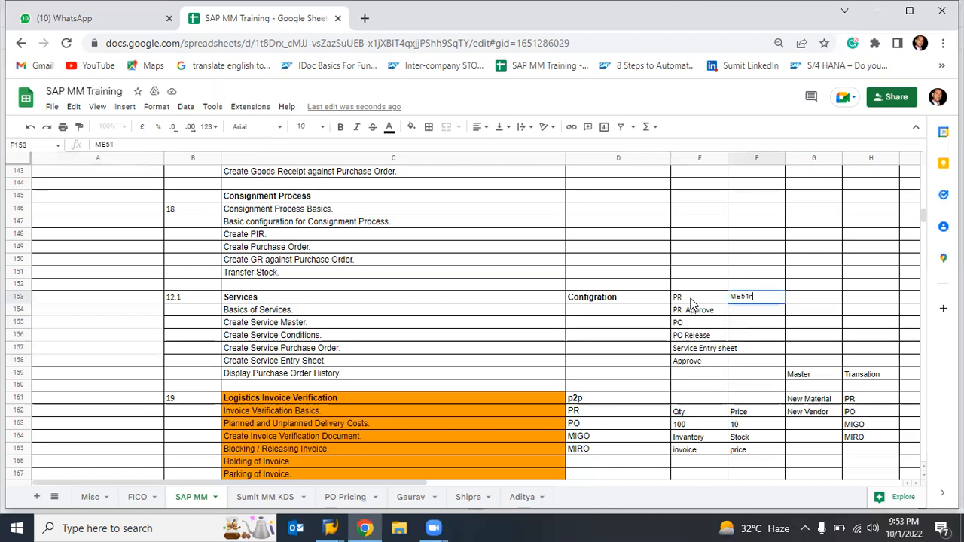
{"action": "key", "text": "Return"}
{"action": "type", "text": "ME54n"}
{"action": "key", "text": "Return"}
{"action": "type", "text": "ME21N"}
{"action": "key", "text": "Return"}
{"action": "type", "text": "Me29n"}
{"action": "key", "text": "Return"}
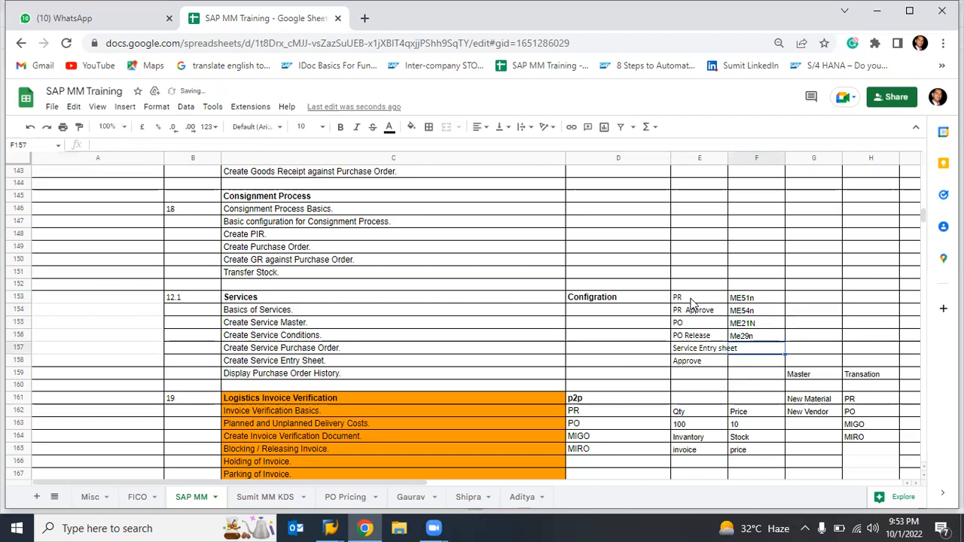
{"action": "type", "text": "ML81N"}
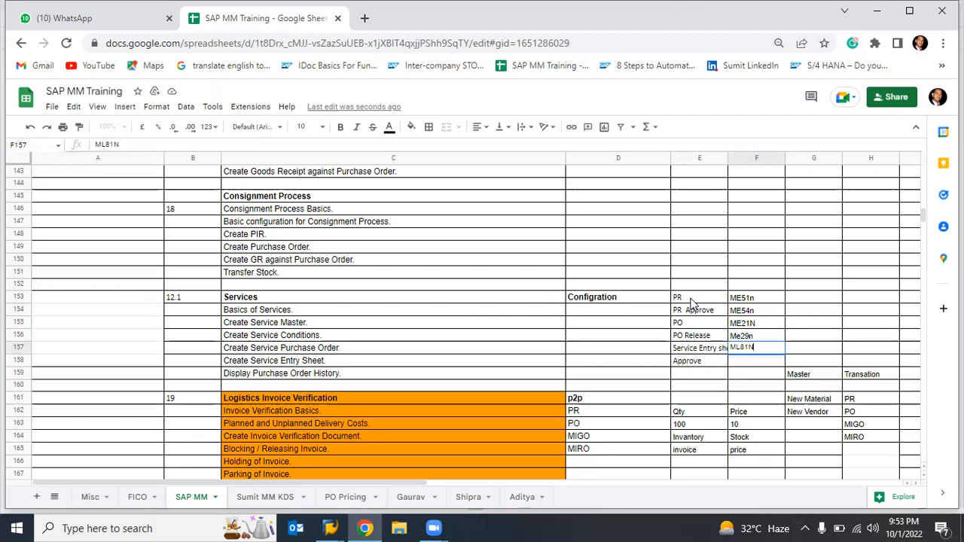
{"action": "key", "text": "Return"}
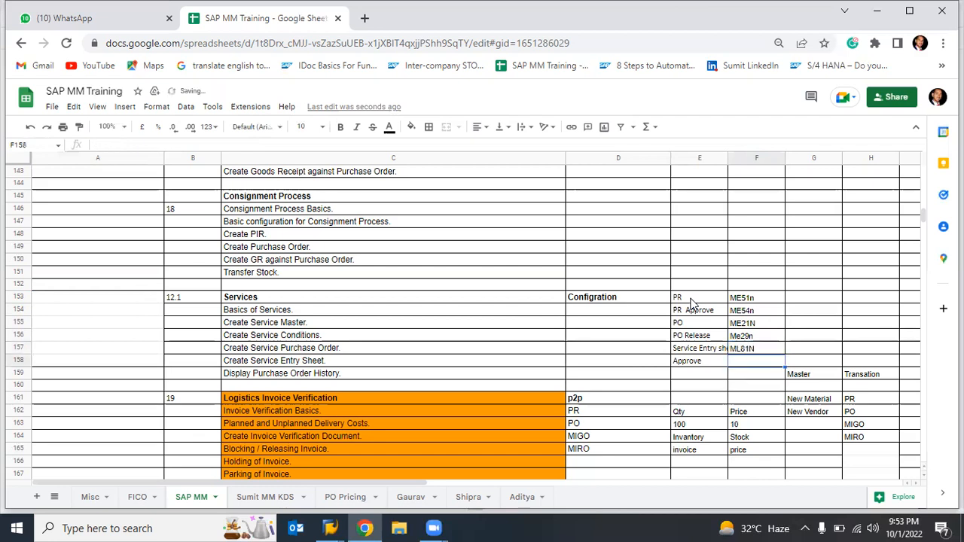
{"action": "type", "text": "ML85"}
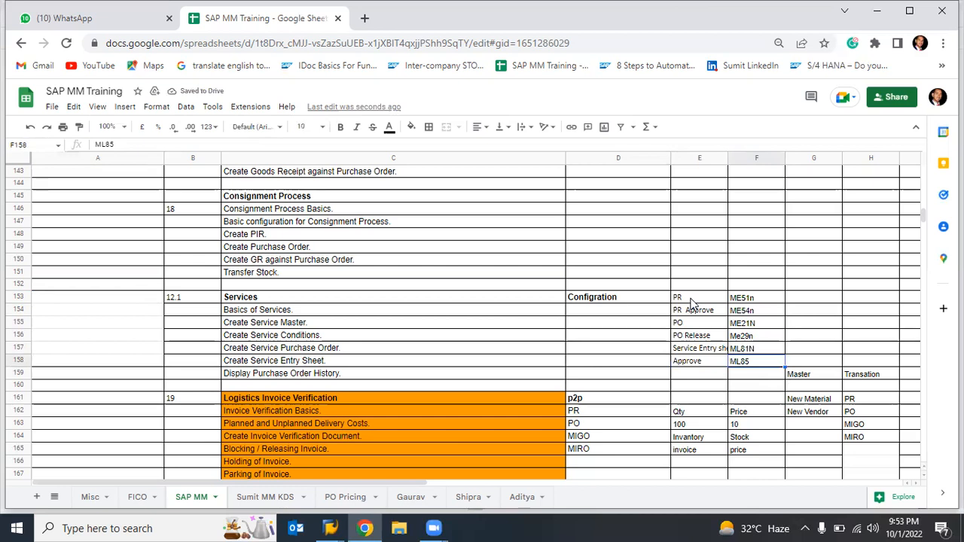
{"action": "key", "text": "Up"}
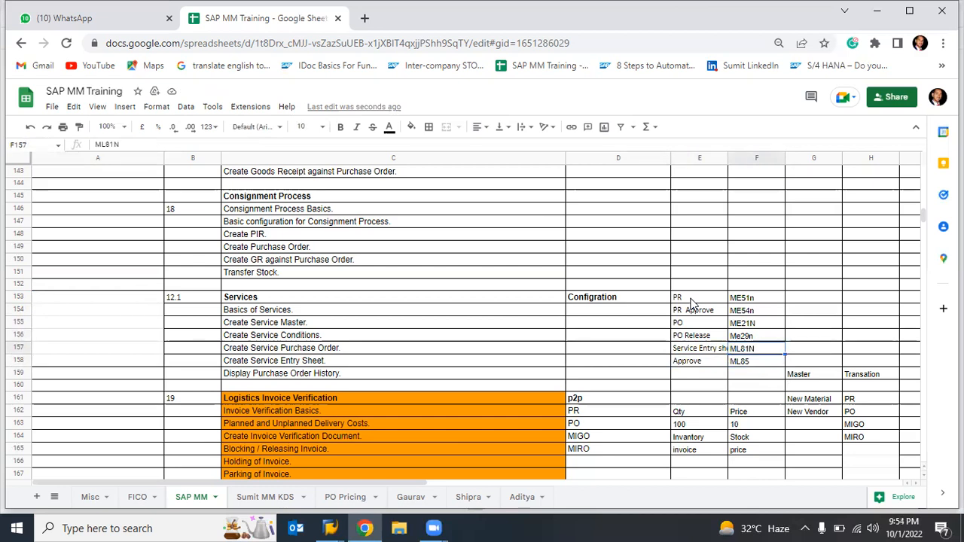
Step: Switch to SAP, open transaction ME51N and view the document types available for a purchase requisition
{"action": "key", "text": "alt+Tab"}
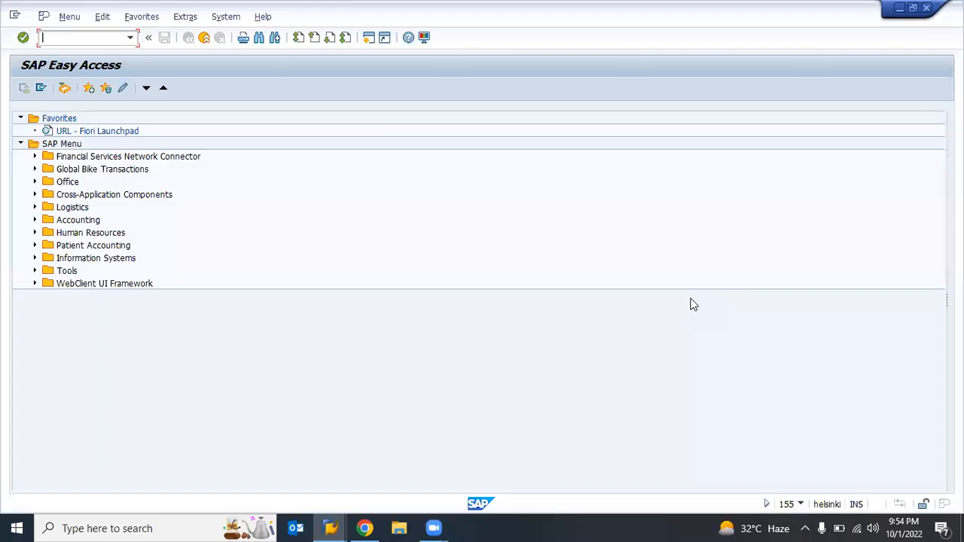
{"action": "type", "text": "me51n"}
{"action": "key", "text": "Return"}
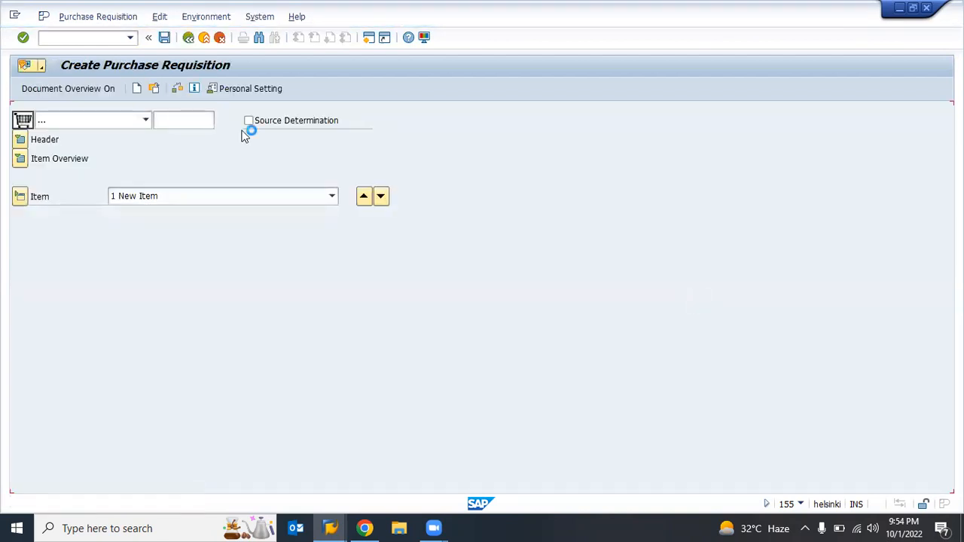
{"action": "left_click", "coordinate": [145, 122]}
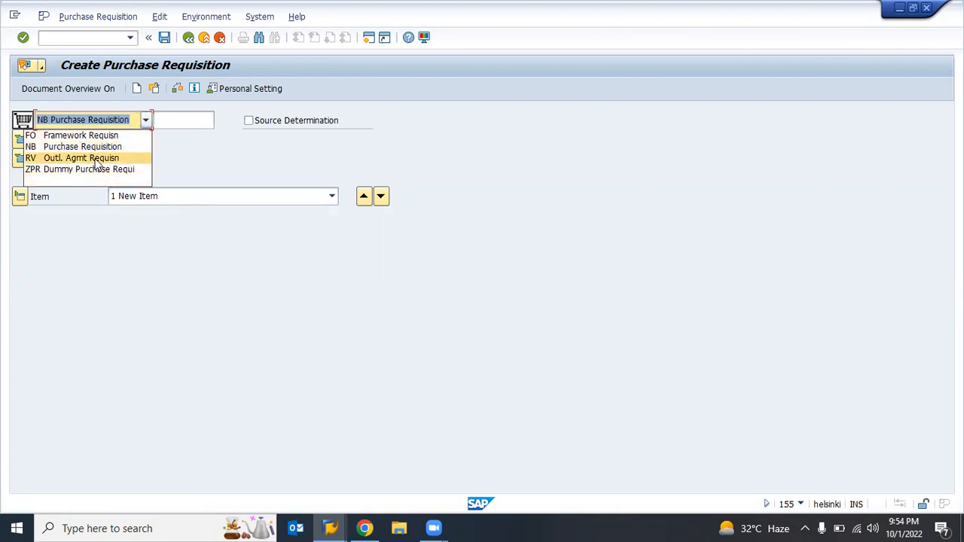
{"action": "left_click", "coordinate": [444, 169]}
Step: Switch to the Display IMG session, collapse Materials Management and expand it again to reach Purchasing
{"action": "key", "text": "alt+Tab"}
{"action": "key", "text": "alt+Tab"}
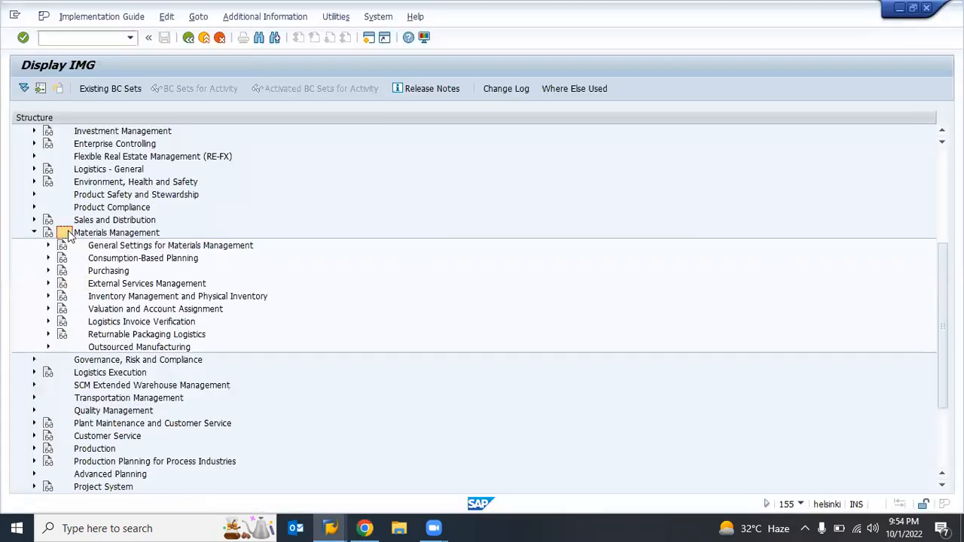
{"action": "double_click", "coordinate": [68, 233]}
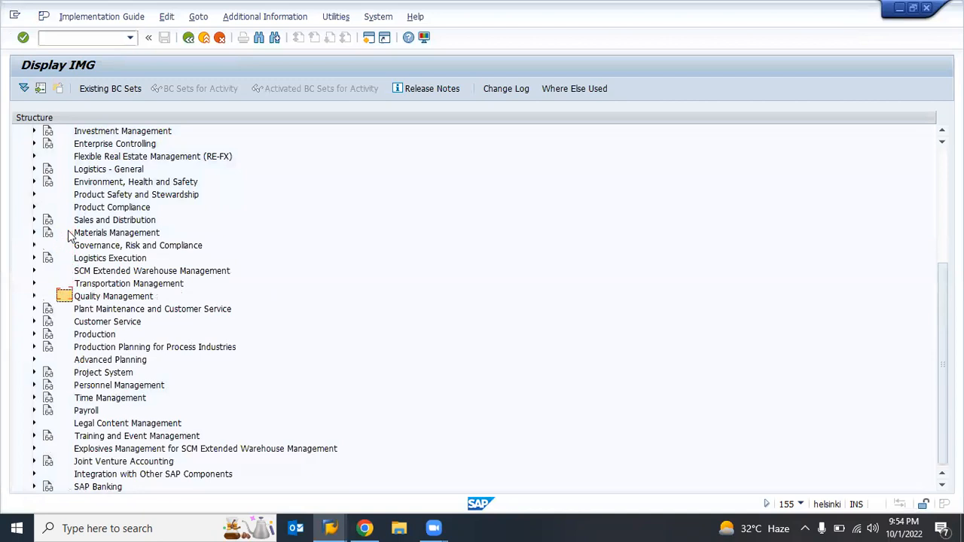
{"action": "key", "text": "Up"}
{"action": "key", "text": "Left"}
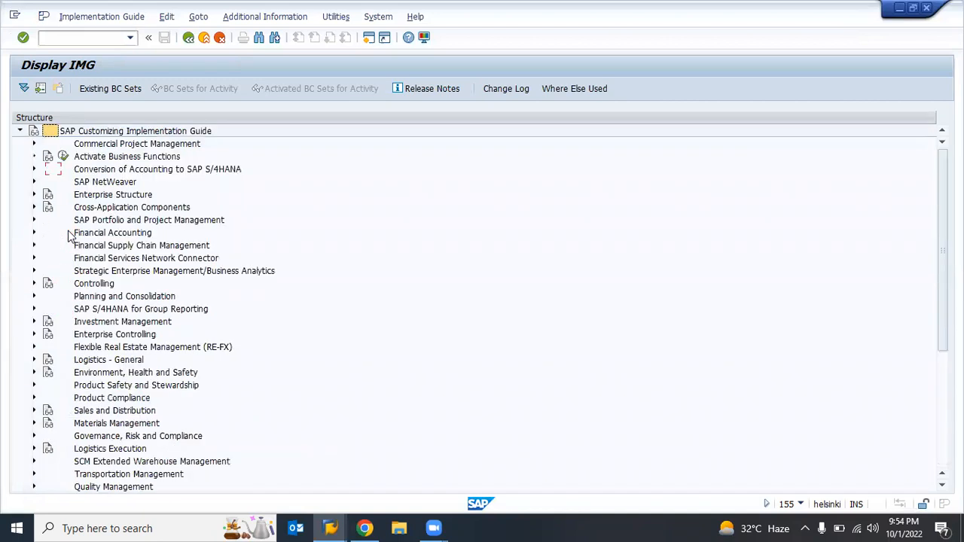
{"action": "key", "text": "Down"}
{"action": "key", "text": "Down"}
{"action": "key", "text": "Down"}
{"action": "key", "text": "Down"}
{"action": "key", "text": "Down"}
{"action": "key", "text": "Down"}
{"action": "key", "text": "Down"}
{"action": "key", "text": "Down"}
{"action": "key", "text": "Down"}
{"action": "key", "text": "Down"}
{"action": "key", "text": "Down"}
{"action": "key", "text": "Down"}
{"action": "key", "text": "Down"}
{"action": "key", "text": "Down"}
{"action": "key", "text": "Down"}
{"action": "key", "text": "Down"}
{"action": "key", "text": "Down"}
{"action": "key", "text": "Down"}
{"action": "key", "text": "Down"}
{"action": "key", "text": "Down"}
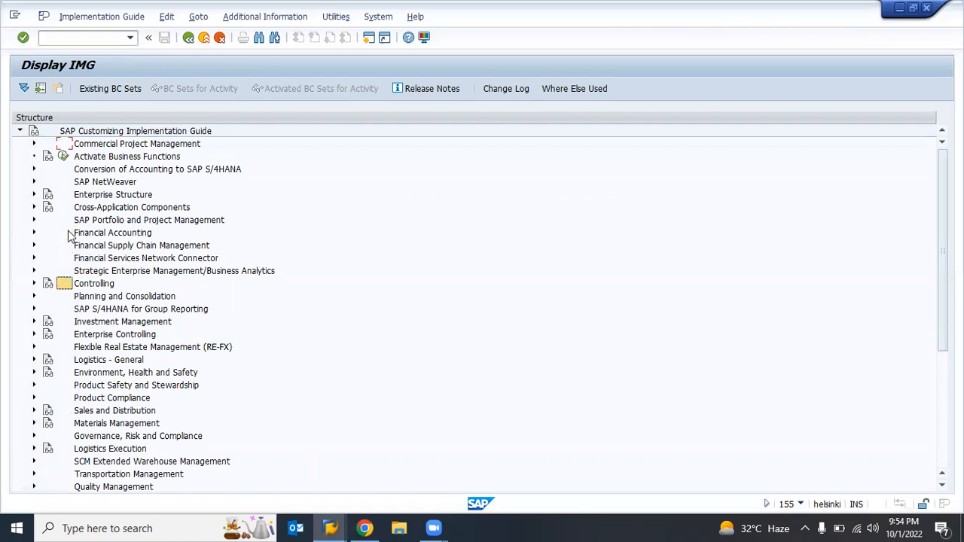
{"action": "key", "text": "Down"}
{"action": "key", "text": "Down"}
{"action": "key", "text": "Down"}
{"action": "key", "text": "Down"}
{"action": "key", "text": "Up"}
{"action": "key", "text": "Up"}
{"action": "key", "text": "Up"}
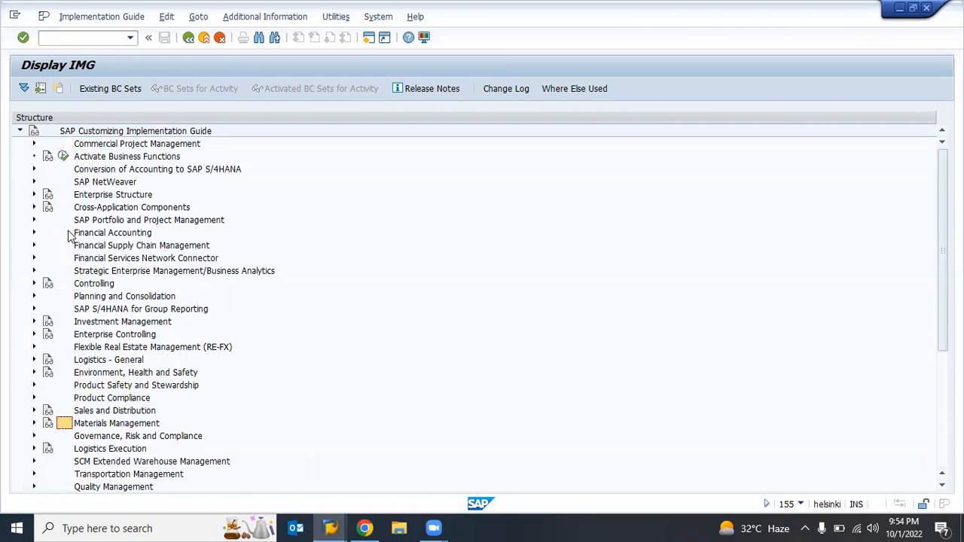
{"action": "key", "text": "Right"}
{"action": "key", "text": "Down"}
{"action": "key", "text": "Down"}
{"action": "key", "text": "Down"}
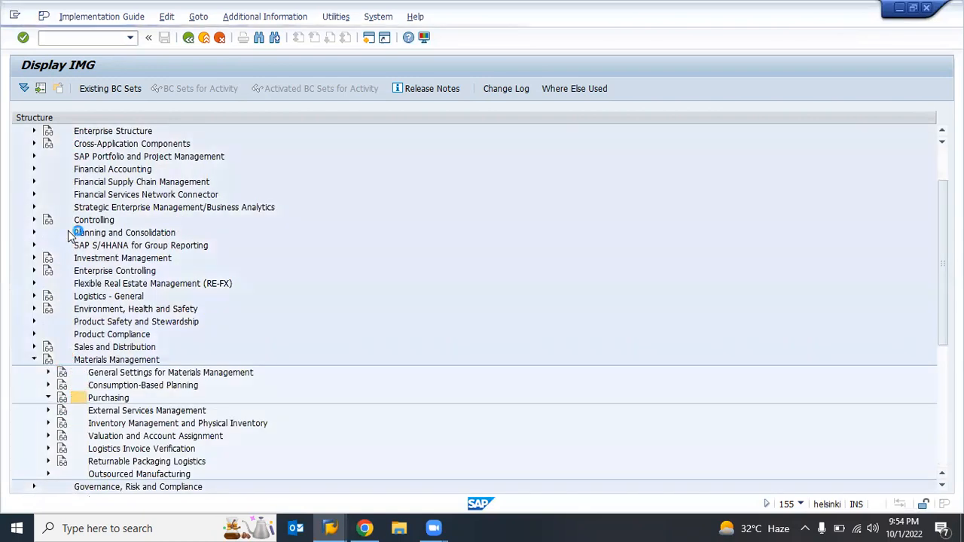
Step: Expand Purchasing and its Purchase Requisition node, and open the document types activity for purchase requisitions
{"action": "key", "text": "Right"}
{"action": "key", "text": "Down"}
{"action": "key", "text": "Down"}
{"action": "key", "text": "Down"}
{"action": "key", "text": "Down"}
{"action": "key", "text": "Down"}
{"action": "key", "text": "Down"}
{"action": "key", "text": "Down"}
{"action": "key", "text": "Down"}
{"action": "key", "text": "Down"}
{"action": "key", "text": "Down"}
{"action": "key", "text": "Down"}
{"action": "key", "text": "Down"}
{"action": "key", "text": "Down"}
{"action": "key", "text": "Down"}
{"action": "key", "text": "Down"}
{"action": "key", "text": "Down"}
{"action": "key", "text": "Down"}
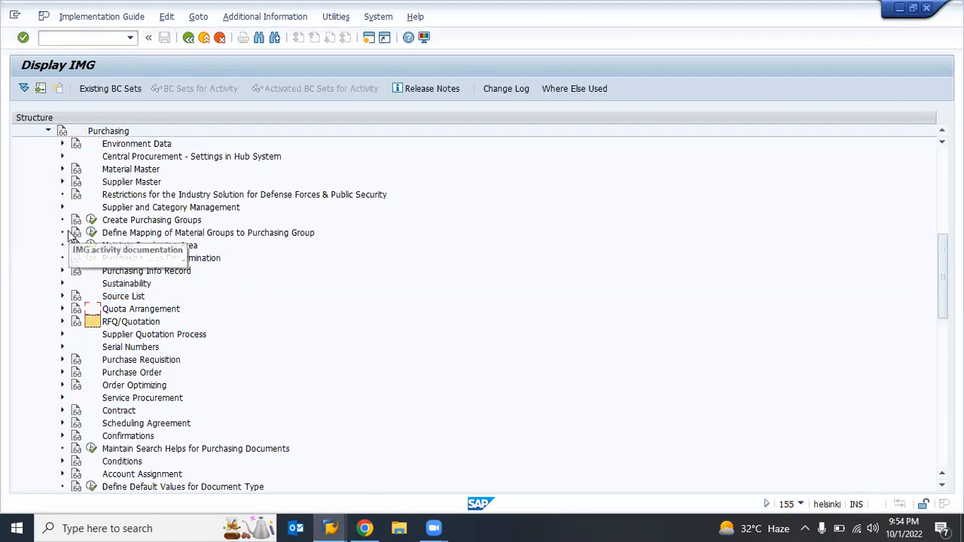
{"action": "key", "text": "Down"}
{"action": "key", "text": "Right"}
{"action": "key", "text": "Down"}
{"action": "key", "text": "Down"}
{"action": "key", "text": "Down"}
{"action": "key", "text": "Up"}
{"action": "key", "text": "Up"}
{"action": "key", "text": "Return"}
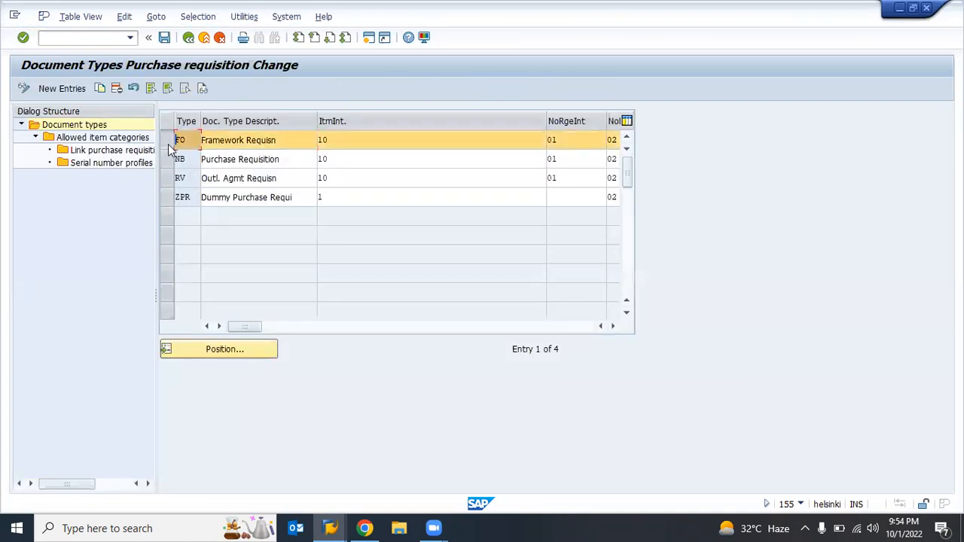
Step: Copy the FO Framework Requisn document type as ZSER with the description Service PO, and confirm the copy dialogs
{"action": "left_click", "coordinate": [167, 140]}
{"action": "left_click", "coordinate": [100, 88]}
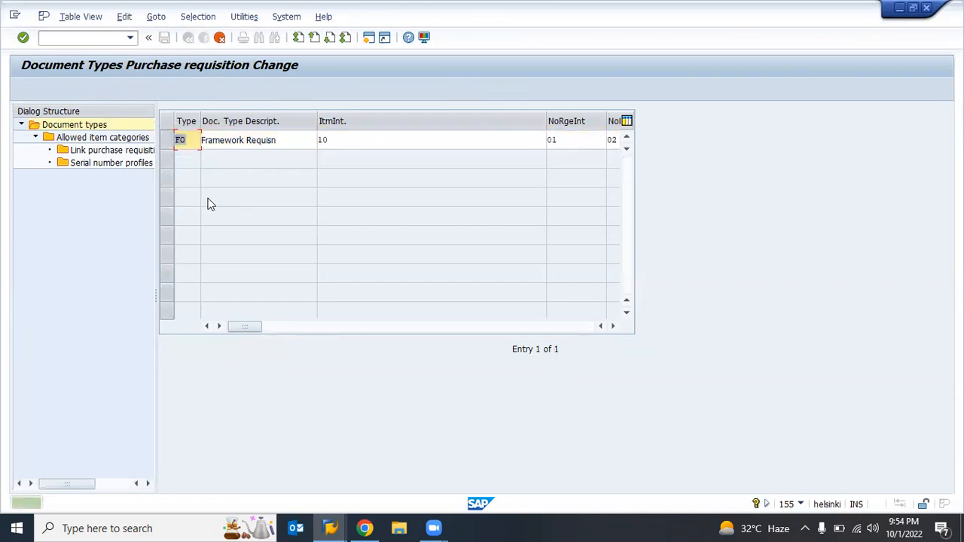
{"action": "key", "text": "Left"}
{"action": "type", "text": "ZS"}
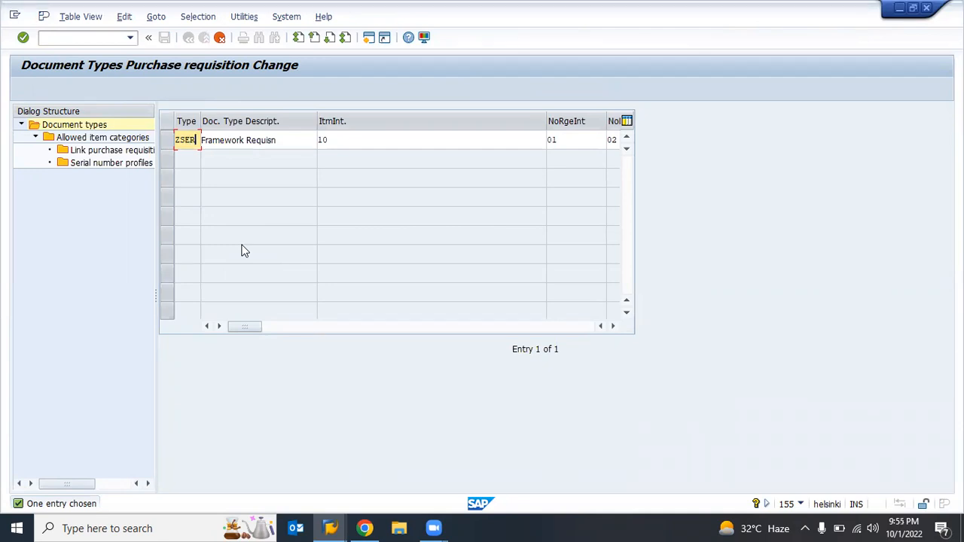
{"action": "key", "text": "Tab"}
{"action": "type", "text": "Se"}
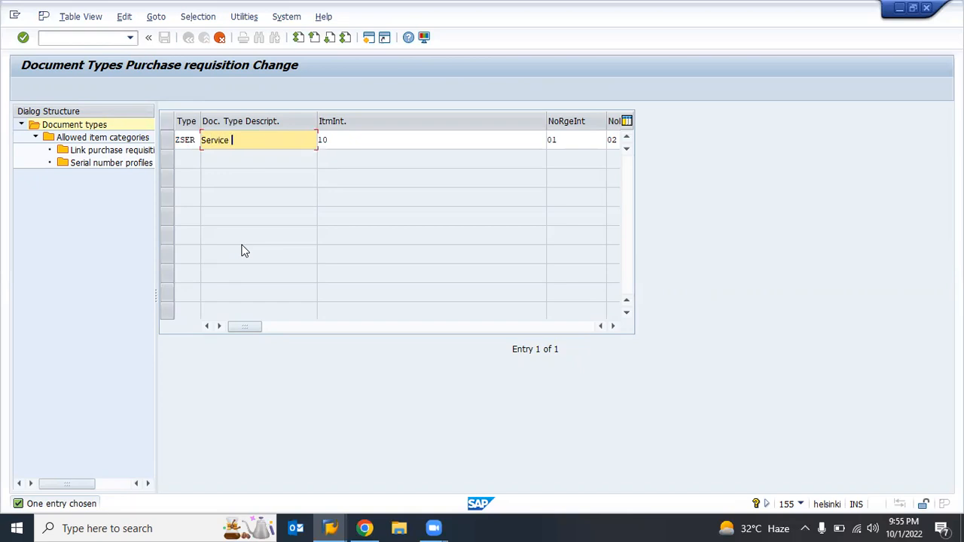
{"action": "key", "text": "Return"}
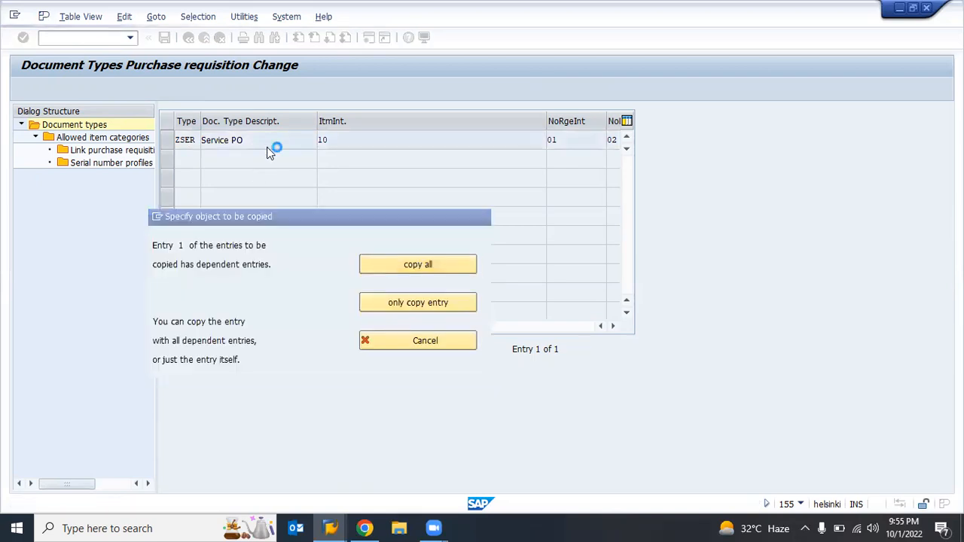
{"action": "key", "text": "Return"}
{"action": "key", "text": "Return"}
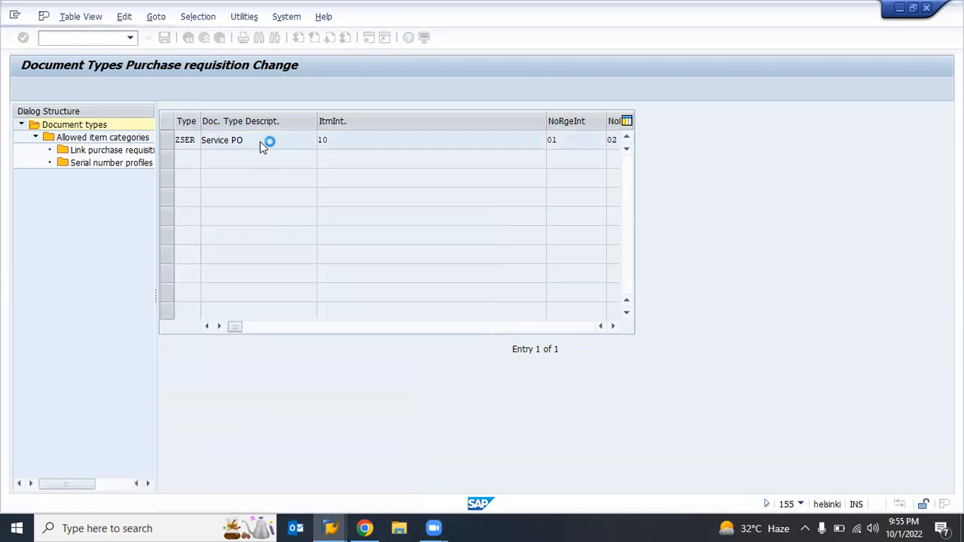
Step: Change the description of document type ZSER to Service PR and save the entry
{"action": "left_click", "coordinate": [260, 141]}
{"action": "key", "text": "BackSpace"}
{"action": "key", "text": "BackSpace"}
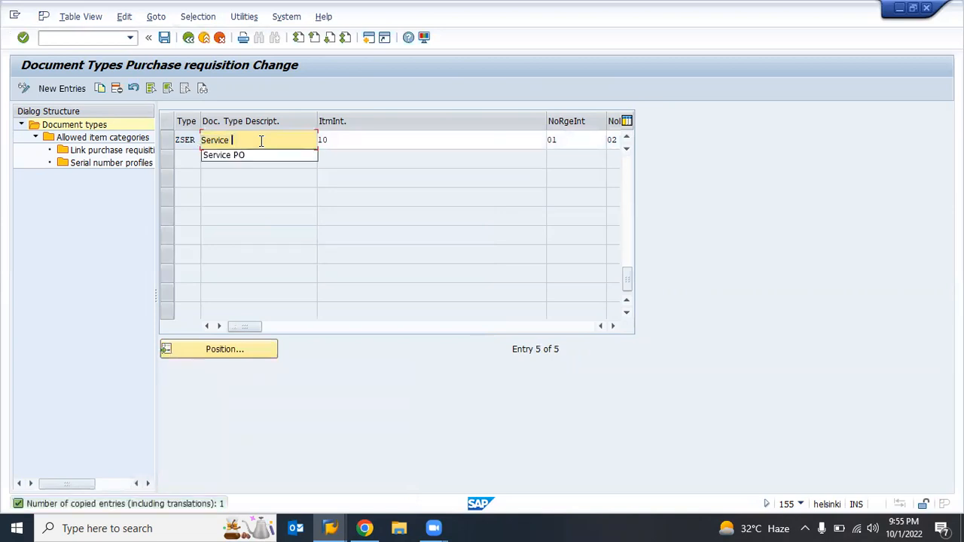
{"action": "type", "text": "PR"}
{"action": "key", "text": "Return"}
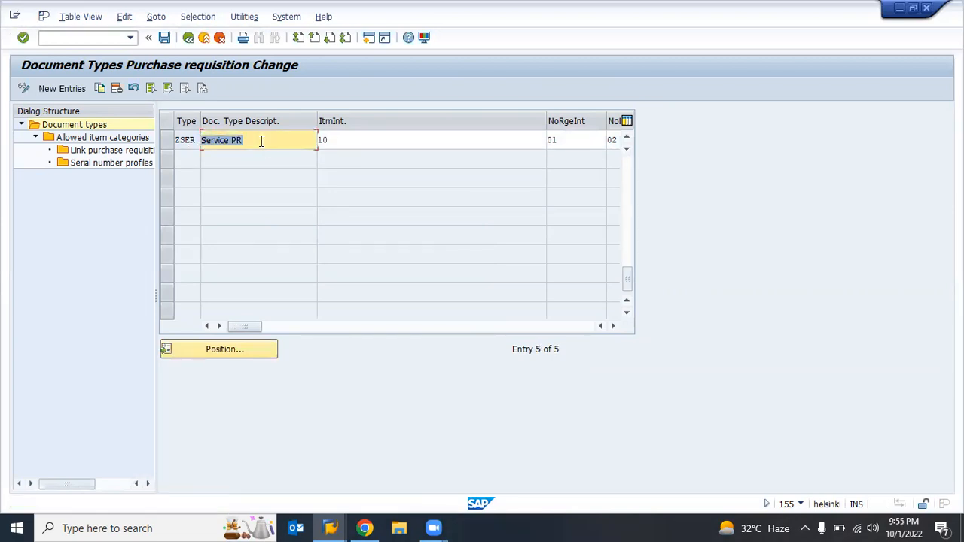
{"action": "key", "text": "ctrl+s"}
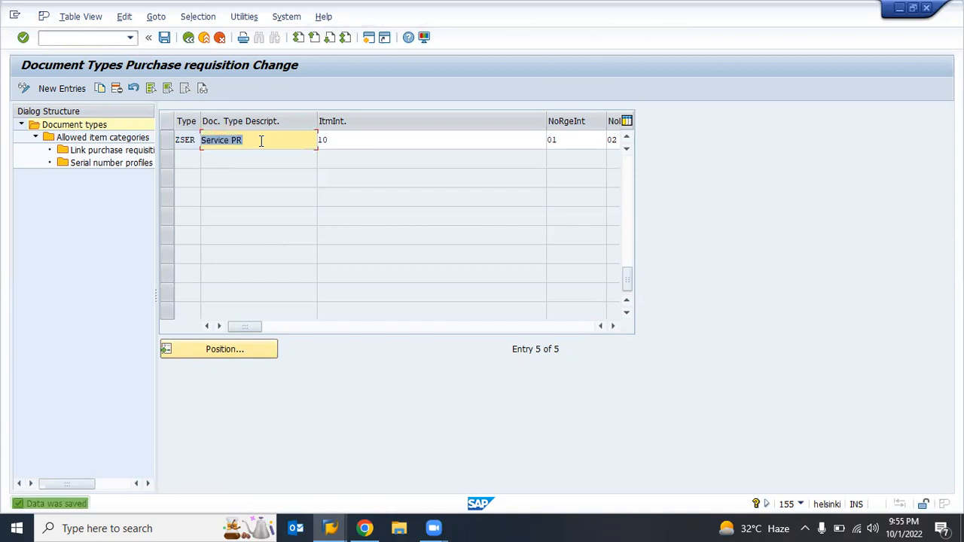
Step: Return to the IMG, collapse Purchase Requisition, expand Purchase Order and open its document types activity
{"action": "left_click", "coordinate": [188, 40]}
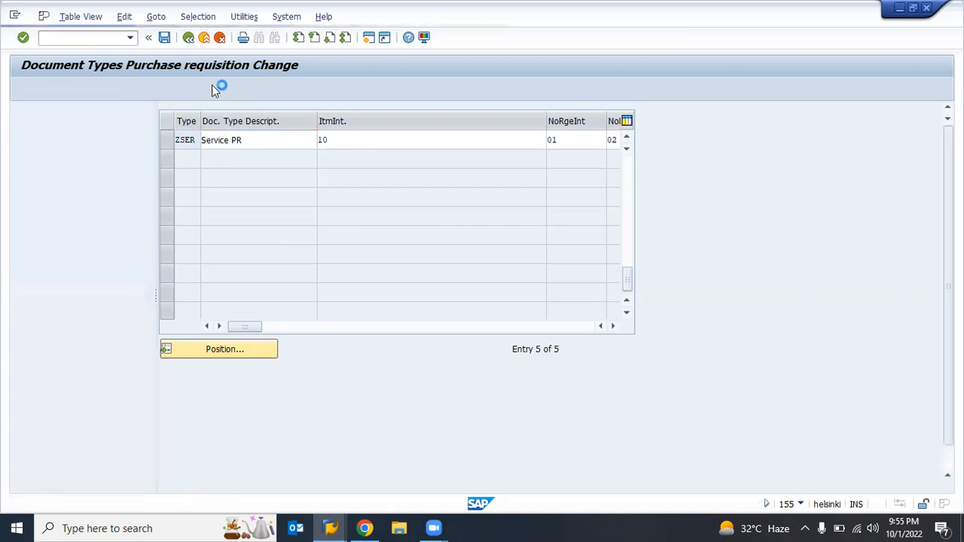
{"action": "key", "text": "Left"}
{"action": "key", "text": "Left"}
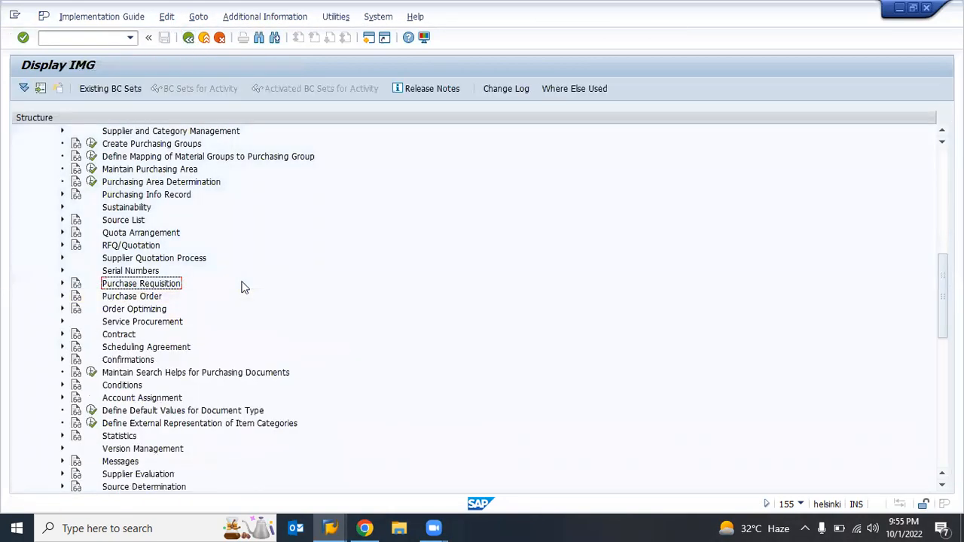
{"action": "key", "text": "Right"}
{"action": "key", "text": "Left"}
{"action": "key", "text": "Down"}
{"action": "key", "text": "Right"}
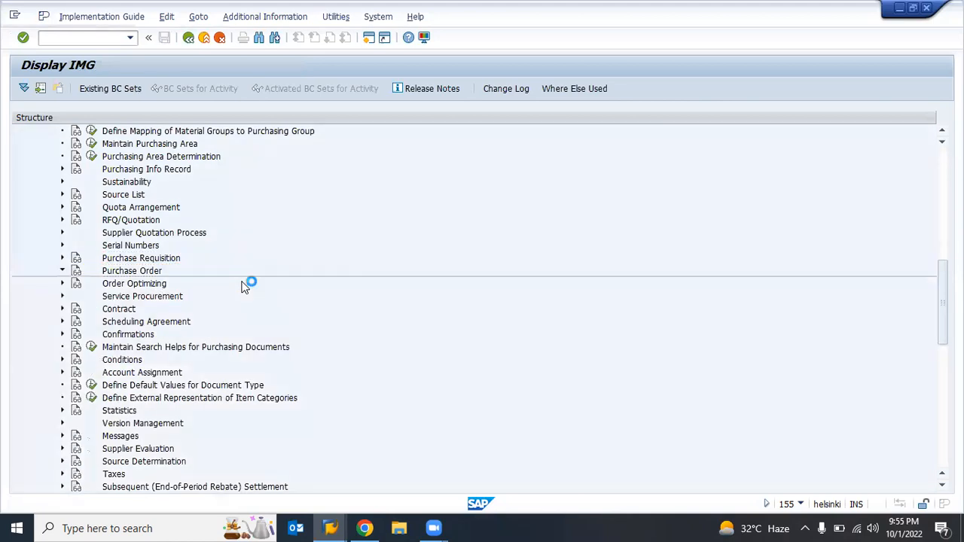
{"action": "key", "text": "Down"}
{"action": "key", "text": "Down"}
{"action": "key", "text": "Return"}
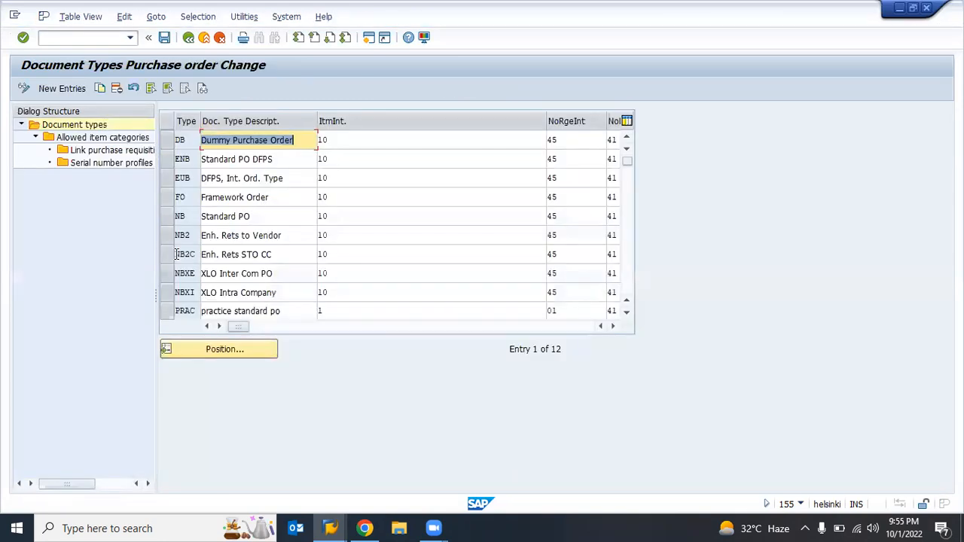
Step: Copy the FO Framework Order document type as ZSER with the description Service PO, including its dependent entries, and save on leaving
{"action": "left_click", "coordinate": [166, 198]}
{"action": "left_click", "coordinate": [116, 90]}
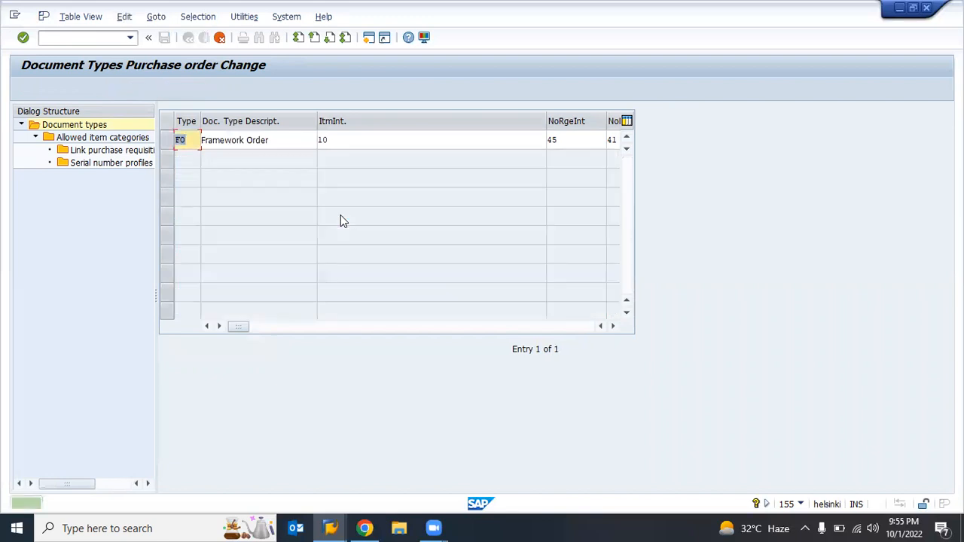
{"action": "type", "text": "ZSER"}
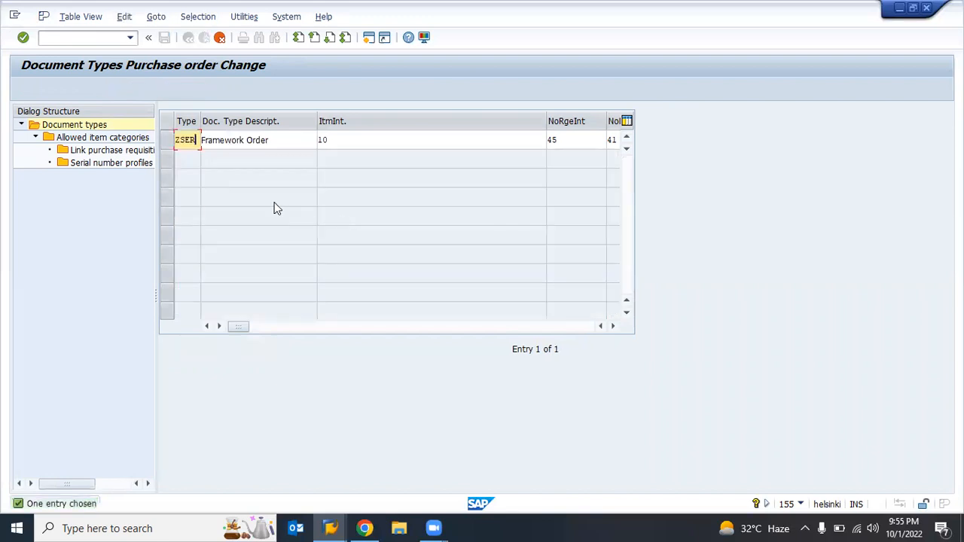
{"action": "key", "text": "Tab"}
{"action": "type", "text": "Service PO"}
{"action": "key", "text": "Tab"}
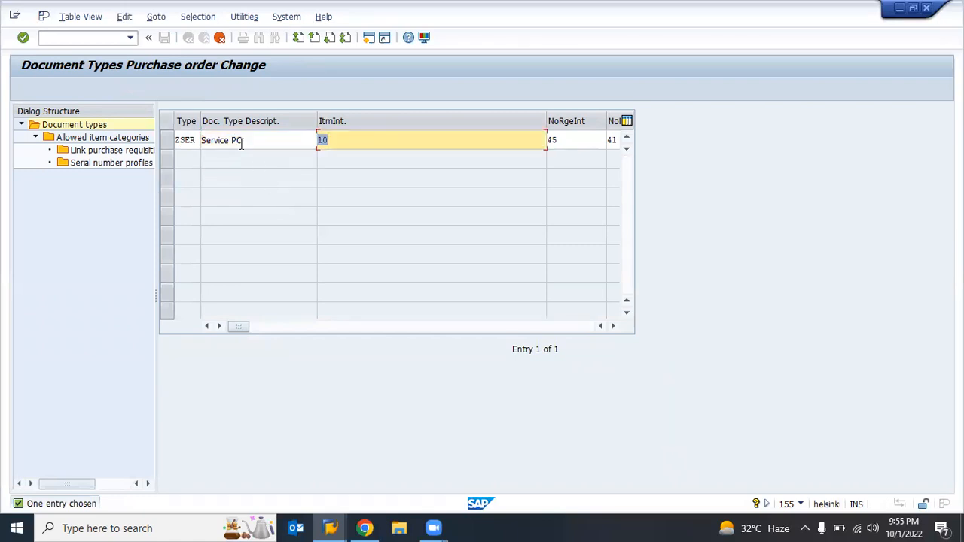
{"action": "key", "text": "Return"}
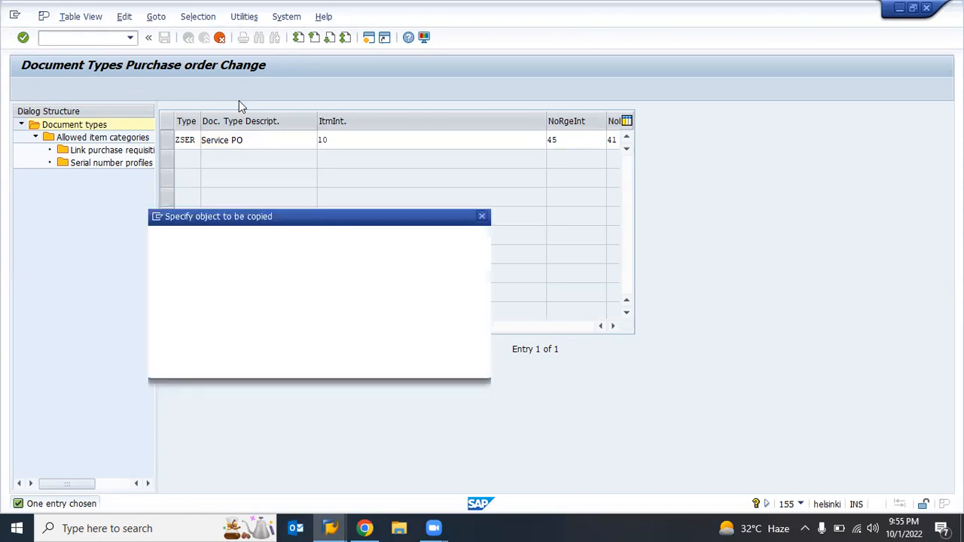
{"action": "key", "text": "Return"}
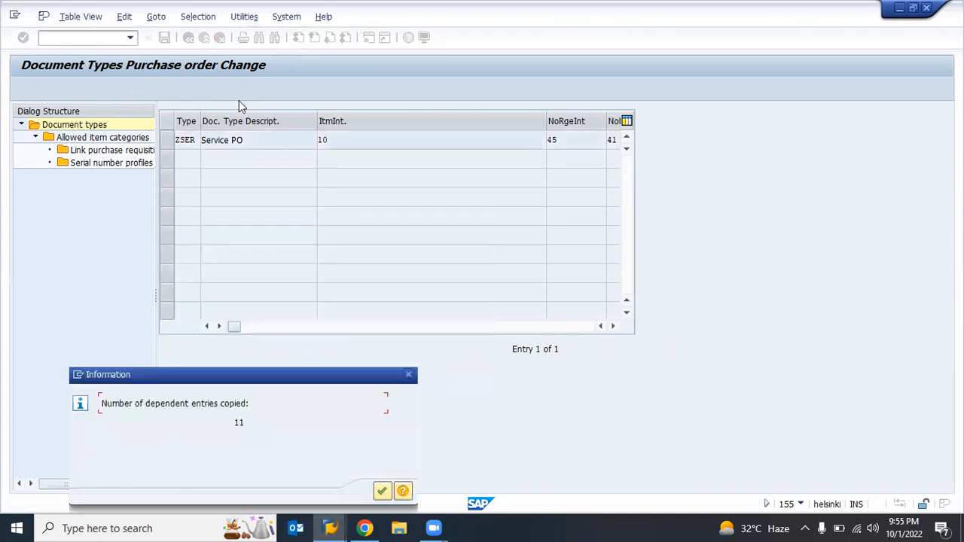
{"action": "key", "text": "Return"}
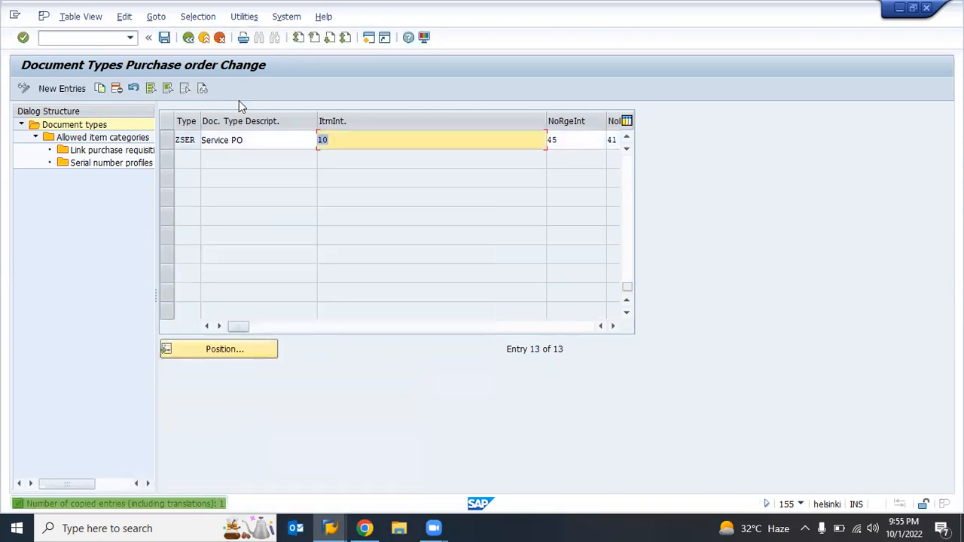
{"action": "key", "text": "F3"}
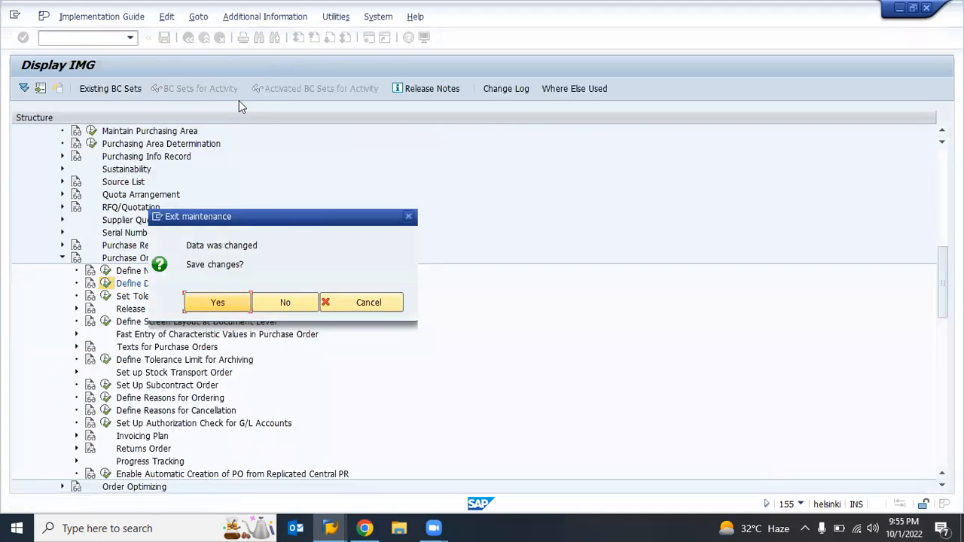
{"action": "key", "text": "Return"}
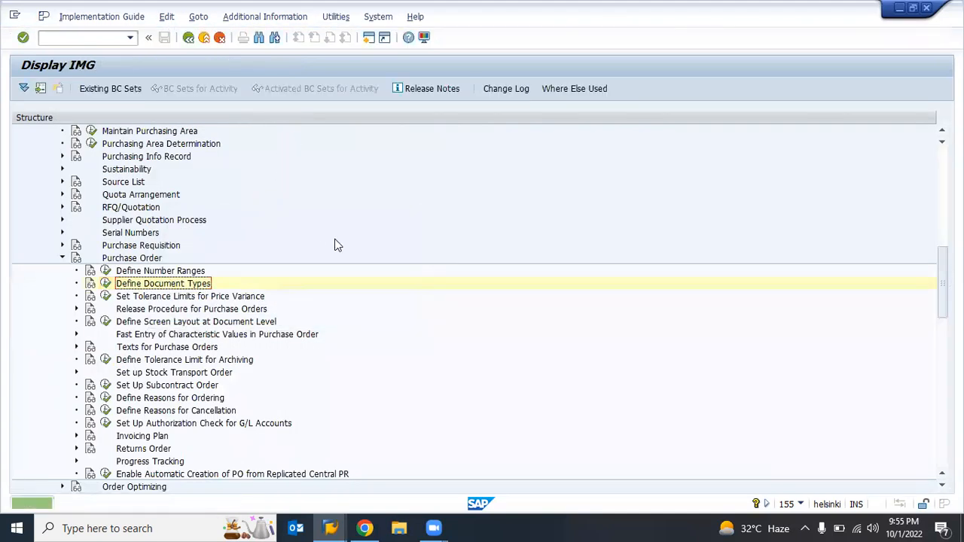
Step: Open transaction ME51N in the other SAP session and choose ZSER Service PR as the requisition's document type
{"action": "key", "text": "alt+Tab"}
{"action": "key", "text": "alt+Tab"}
{"action": "key", "text": "F3"}
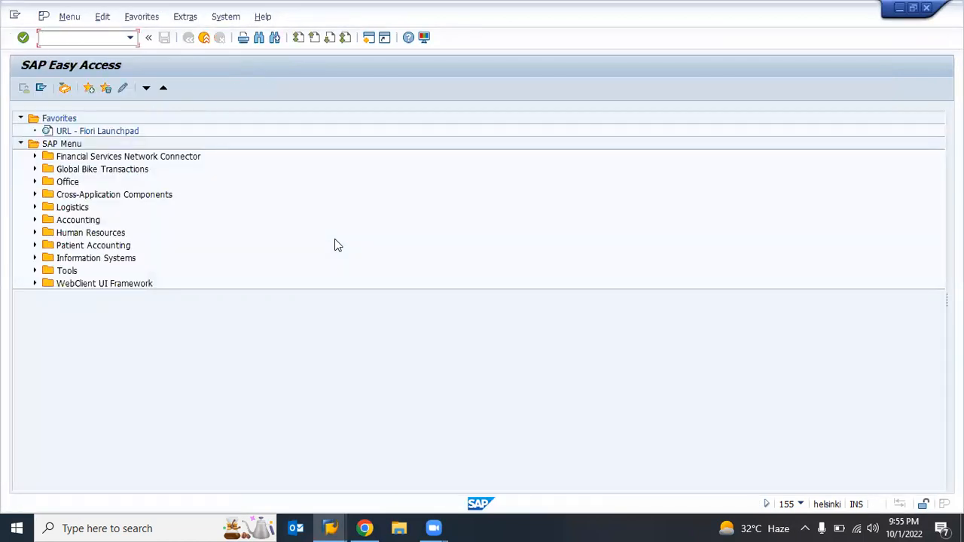
{"action": "type", "text": "me51n"}
{"action": "key", "text": "Return"}
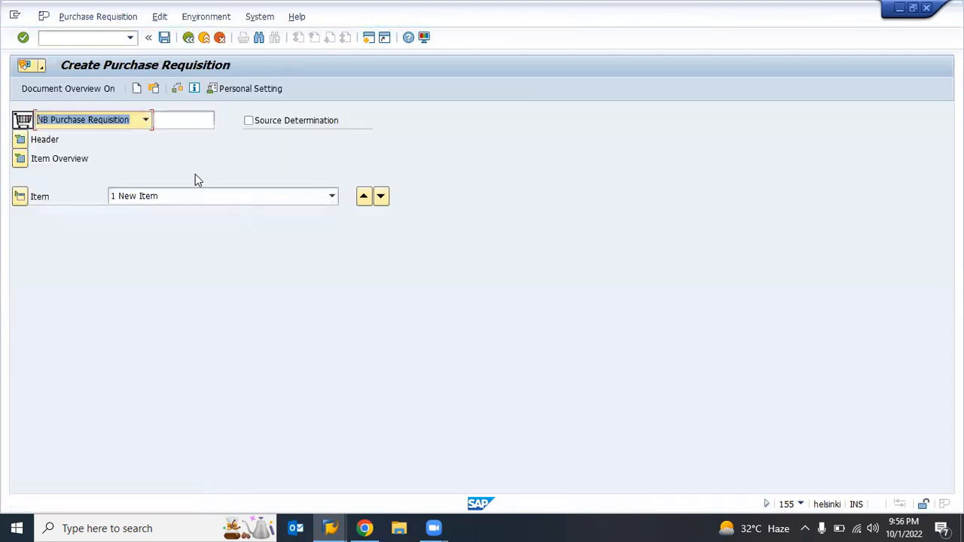
{"action": "left_click", "coordinate": [139, 125]}
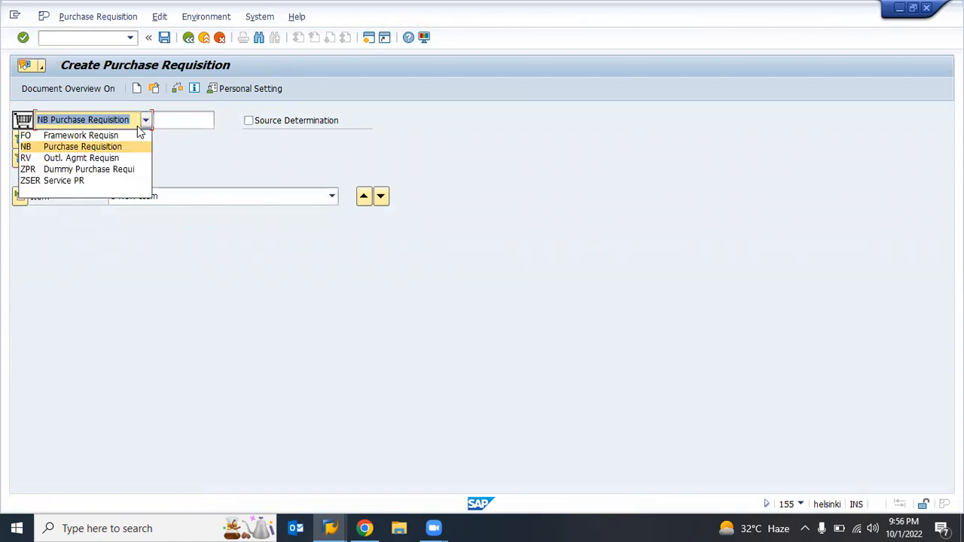
{"action": "left_click", "coordinate": [66, 180]}
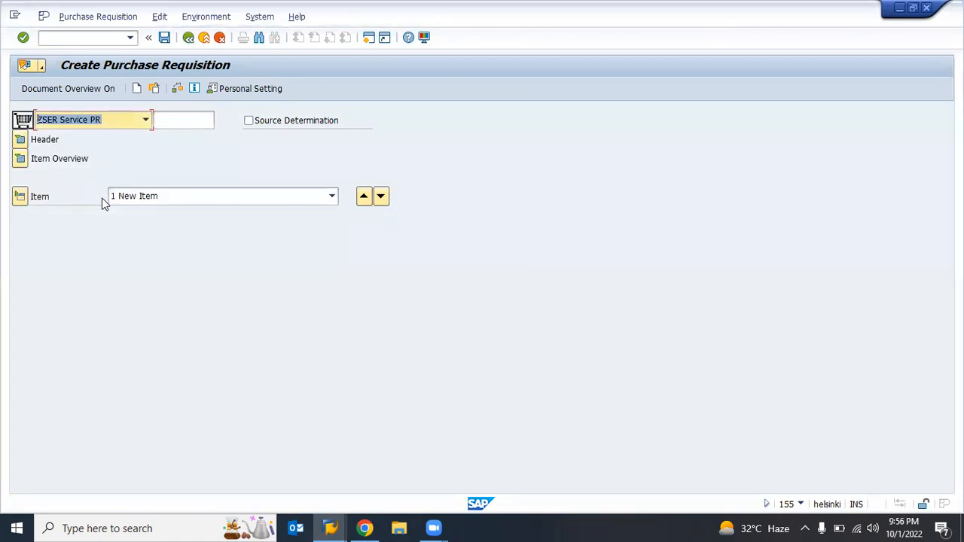
Step: Expand the header and item overview, and give the first item account assignment category K (Cost center) and item category D (Service)
{"action": "left_click", "coordinate": [20, 140]}
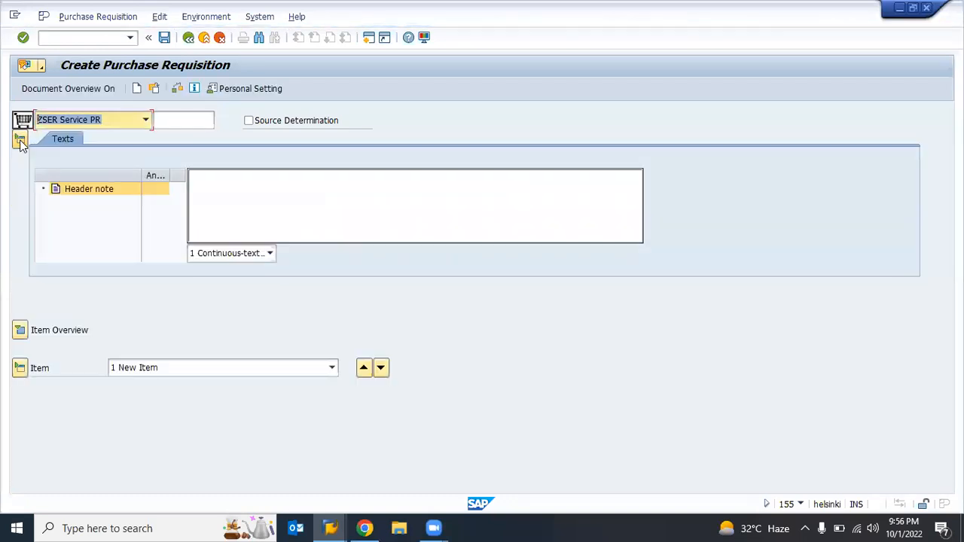
{"action": "left_click", "coordinate": [20, 331]}
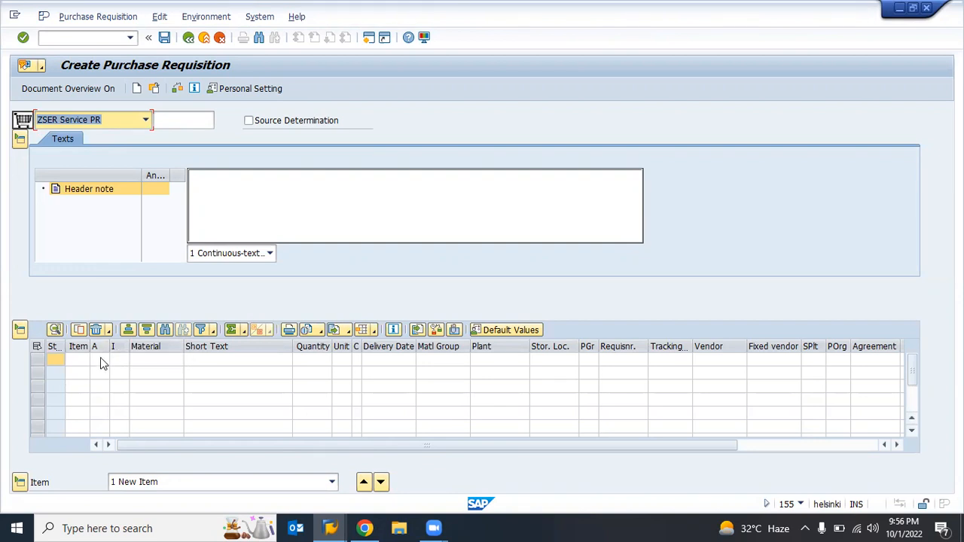
{"action": "left_click", "coordinate": [100, 359]}
{"action": "left_click", "coordinate": [104, 360]}
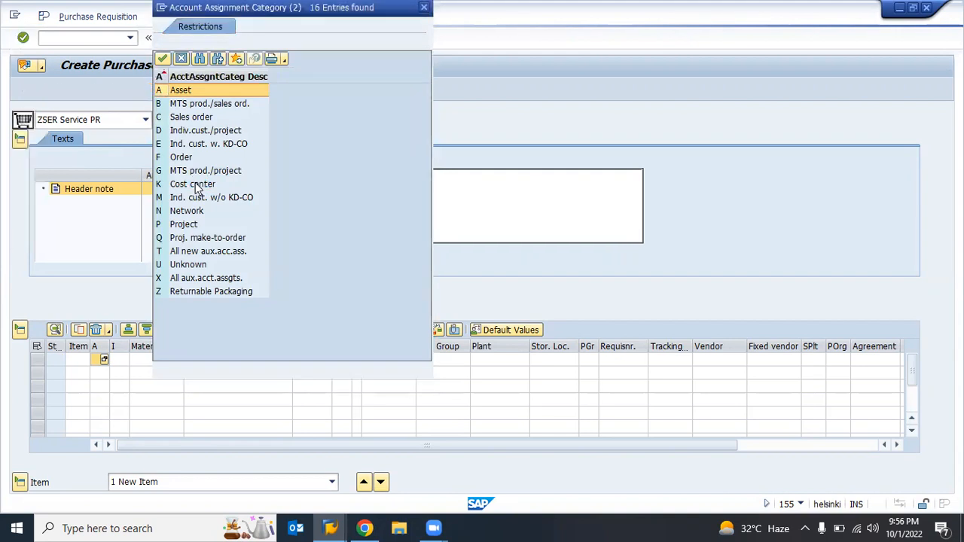
{"action": "double_click", "coordinate": [195, 185]}
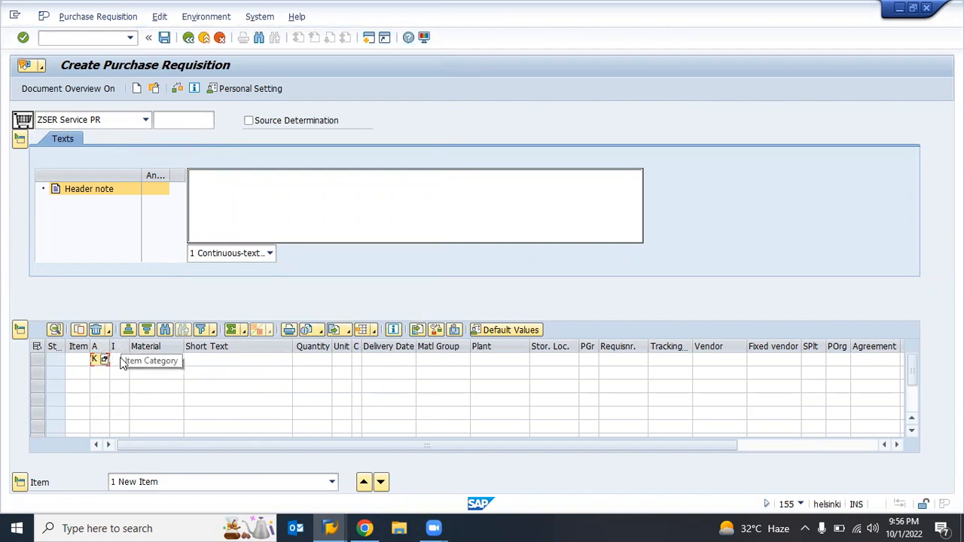
{"action": "left_click", "coordinate": [123, 361]}
{"action": "left_click", "coordinate": [124, 360]}
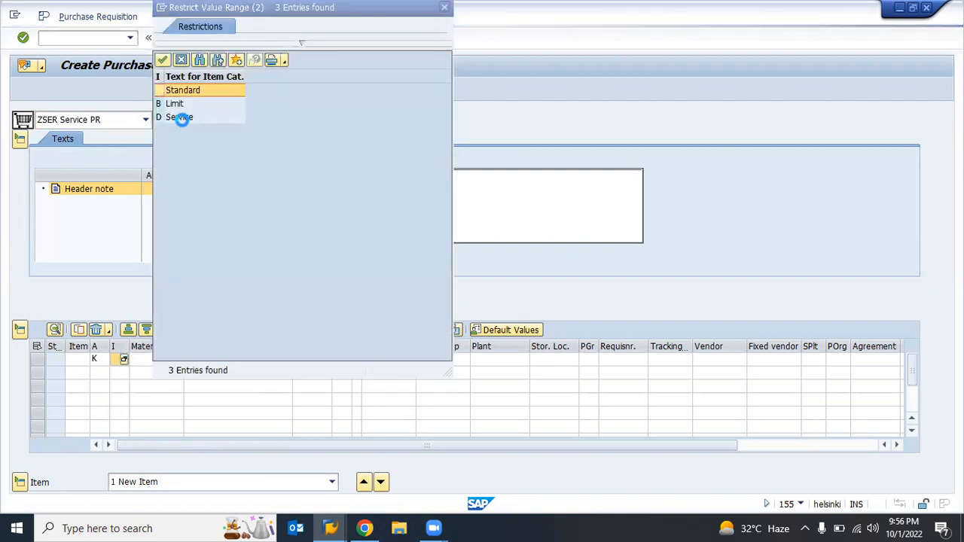
{"action": "double_click", "coordinate": [183, 118]}
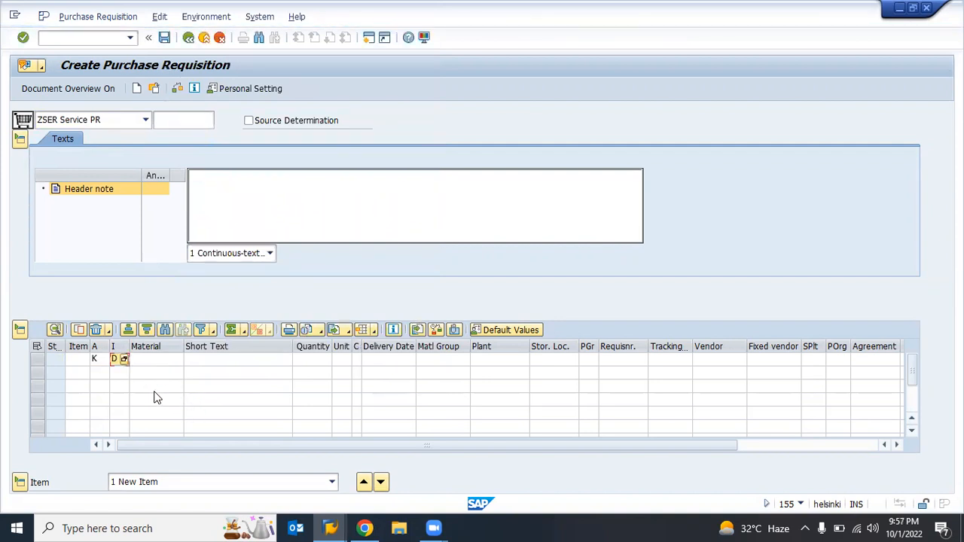
Step: Return to the IMG session, reopen the purchase order document types and display the allowed item categories of ZSER Service PO
{"action": "key", "text": "alt+Tab"}
{"action": "left_click", "coordinate": [106, 284]}
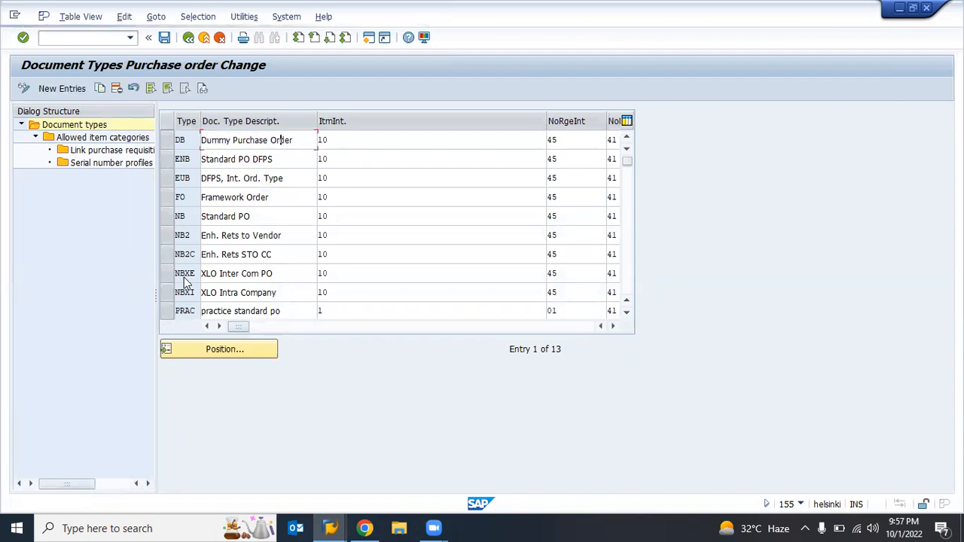
{"action": "scroll", "coordinate": [187, 284], "scroll_direction": "down", "scroll_amount": 3}
{"action": "left_click", "coordinate": [166, 200]}
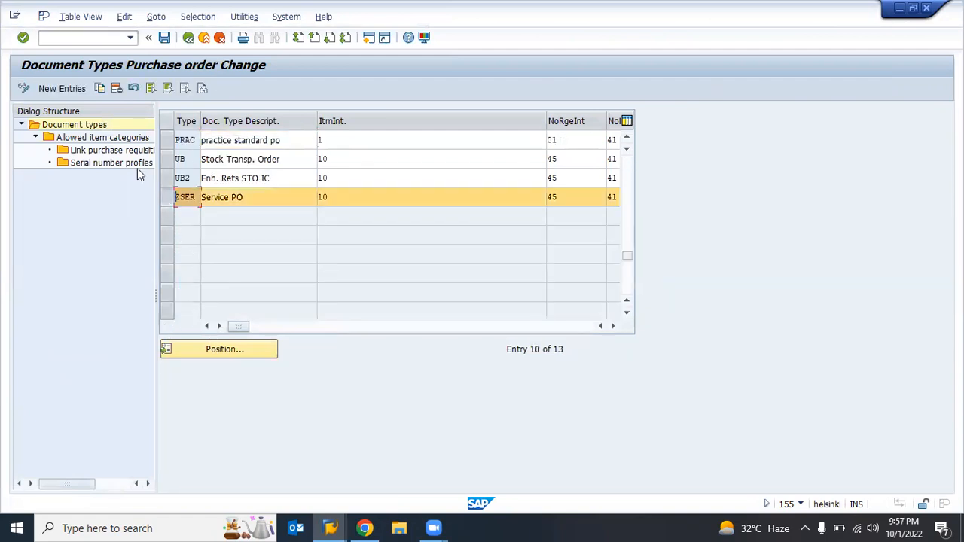
{"action": "double_click", "coordinate": [107, 140]}
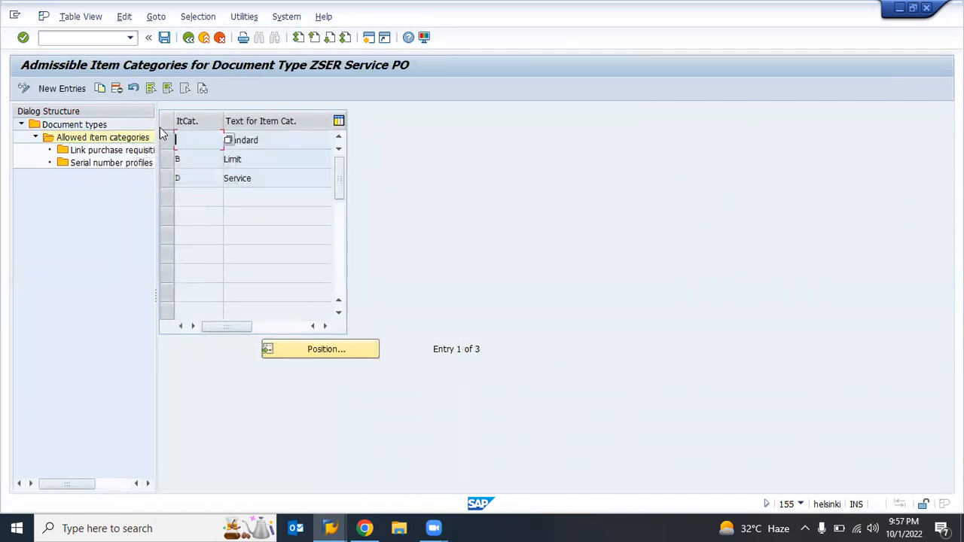
Step: Check the purchase requisition links of item category D (Service) for ZSER, and go back to the item categories
{"action": "left_click", "coordinate": [166, 178]}
{"action": "double_click", "coordinate": [118, 153]}
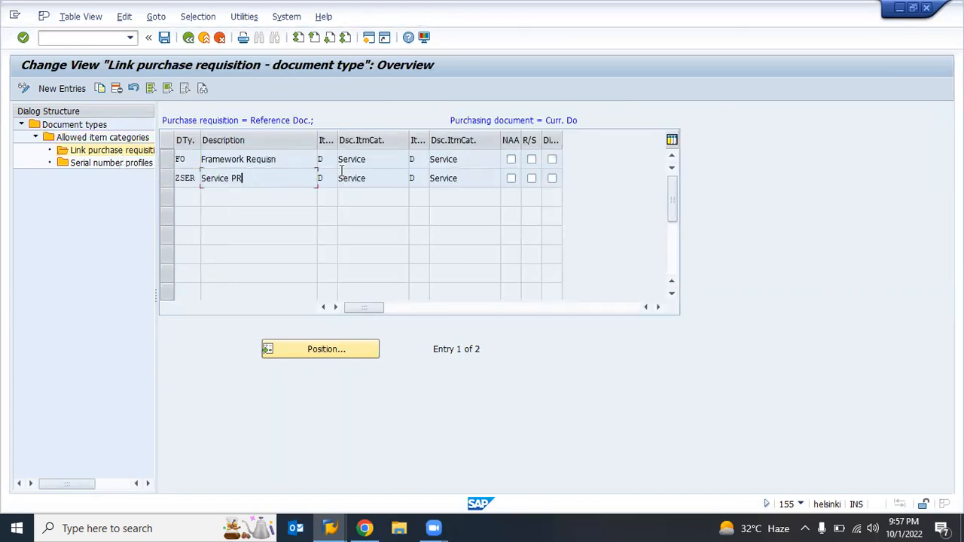
{"action": "left_click", "coordinate": [435, 178]}
{"action": "left_click", "coordinate": [188, 38]}
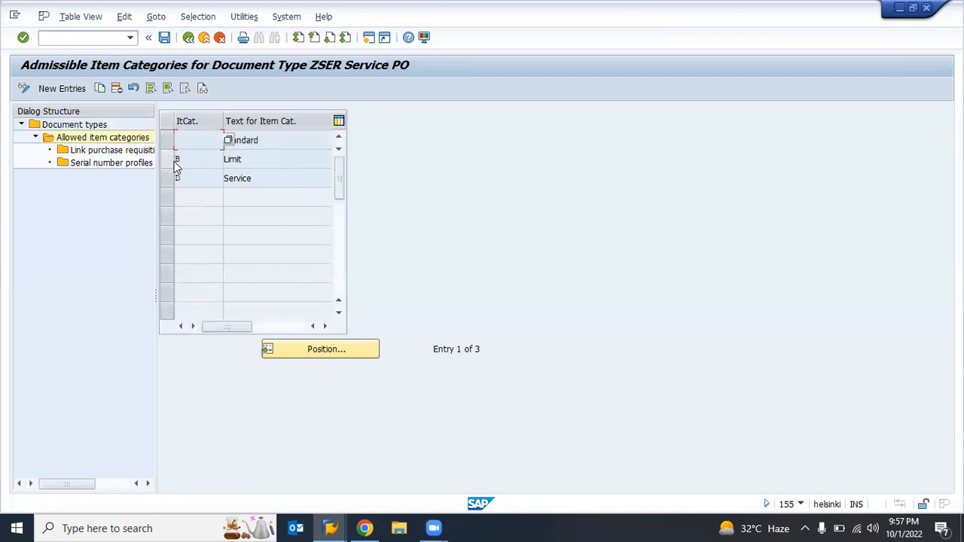
Step: Check the purchase requisition links of the Standard item category for ZSER, and return to the item category list
{"action": "double_click", "coordinate": [97, 154]}
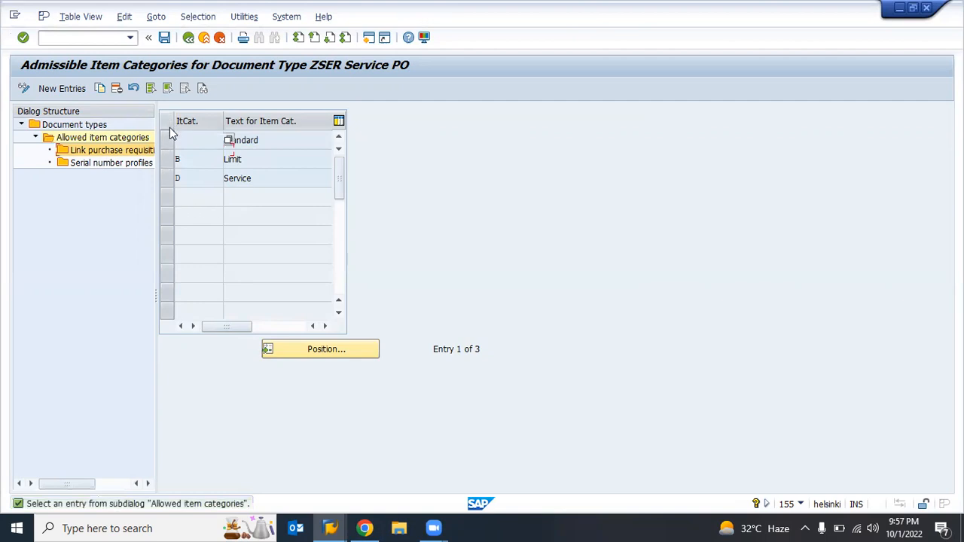
{"action": "left_click", "coordinate": [172, 179]}
{"action": "left_click", "coordinate": [168, 161]}
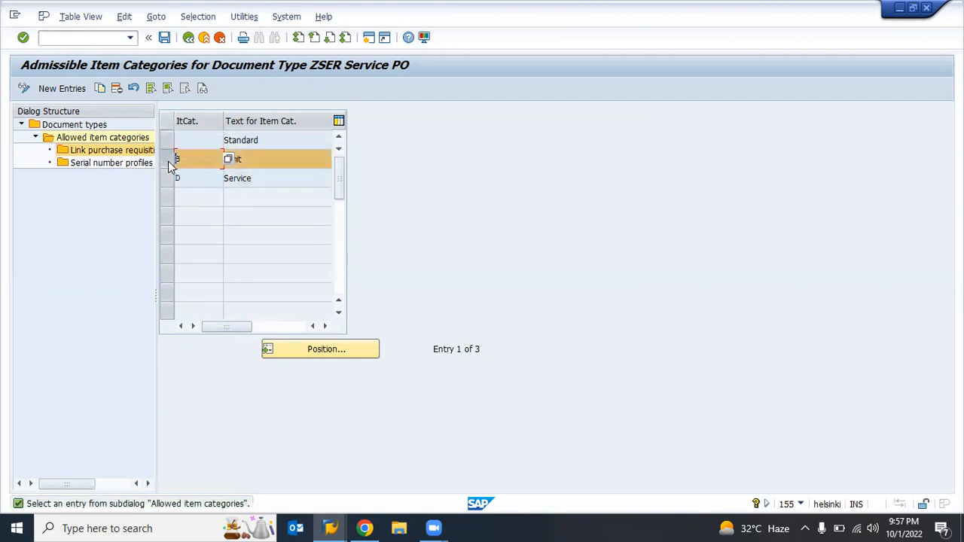
{"action": "left_click", "coordinate": [167, 140]}
{"action": "double_click", "coordinate": [113, 150]}
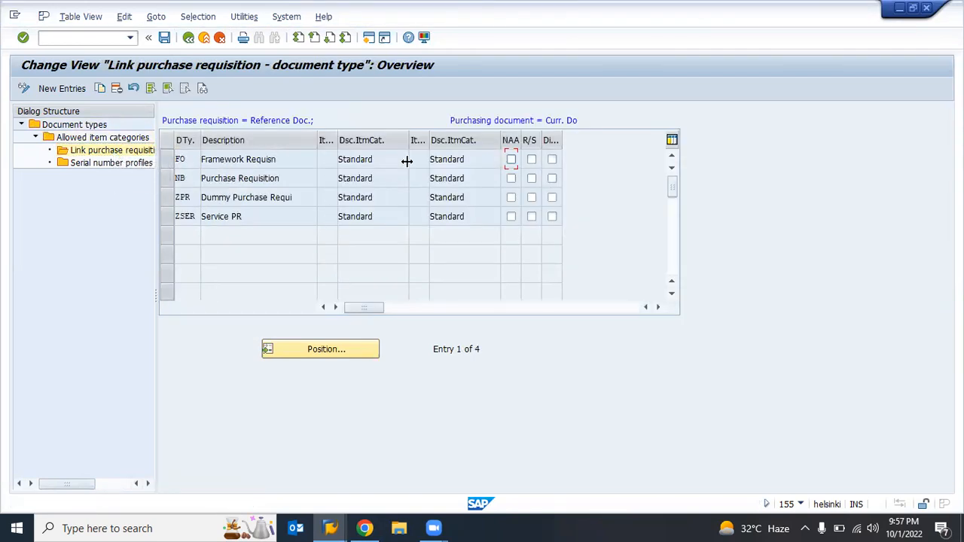
{"action": "left_click", "coordinate": [189, 37]}
Step: Check the purchase requisition links of item category B (Limit) for ZSER, and go back to the document types overview
{"action": "left_click", "coordinate": [169, 160]}
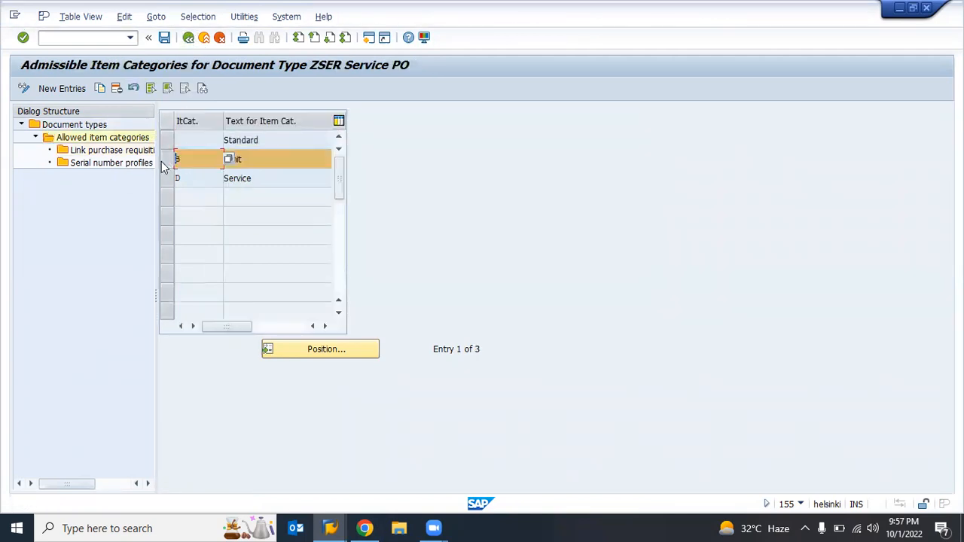
{"action": "double_click", "coordinate": [117, 151]}
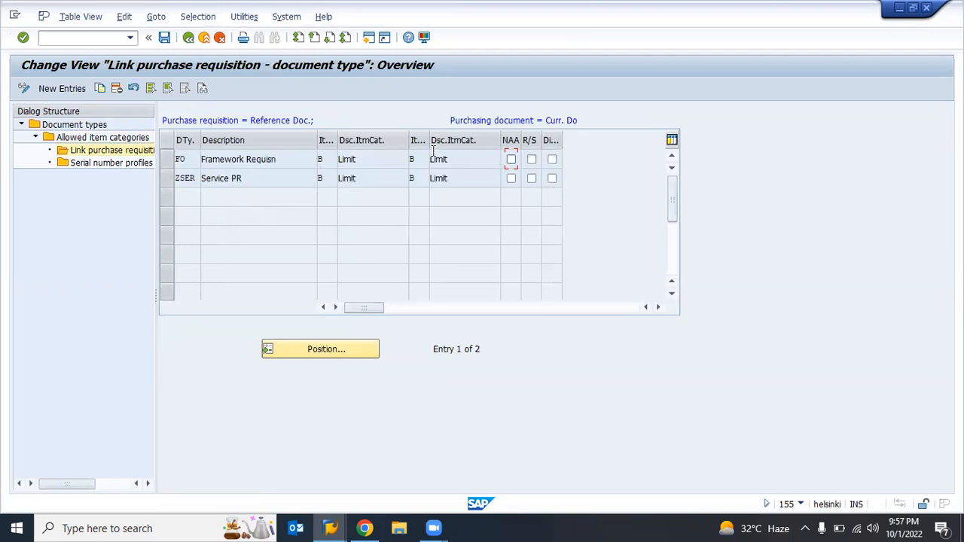
{"action": "key", "text": "F3"}
{"action": "key", "text": "F3"}
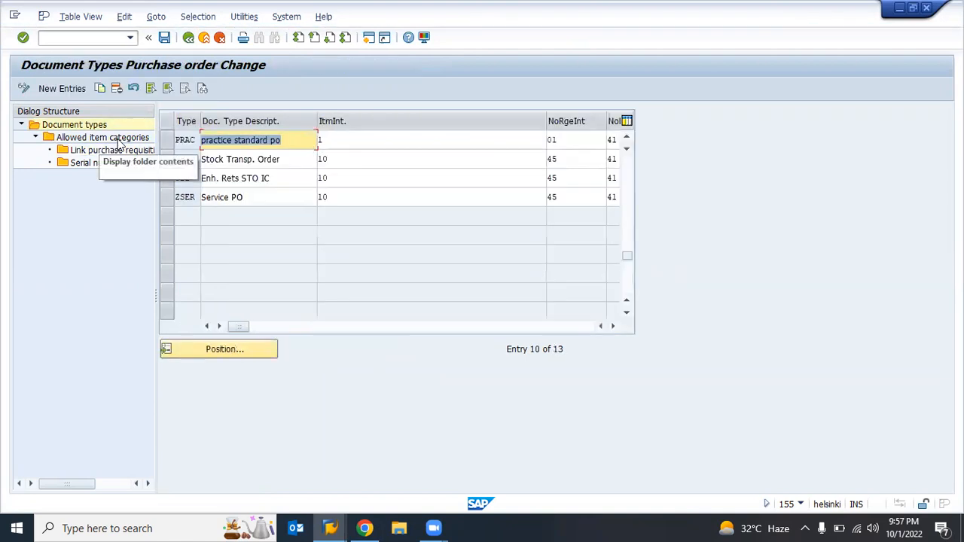
Step: Review the item categories allowed for ZSER Service PO once more and return to the IMG structure
{"action": "left_click", "coordinate": [164, 200]}
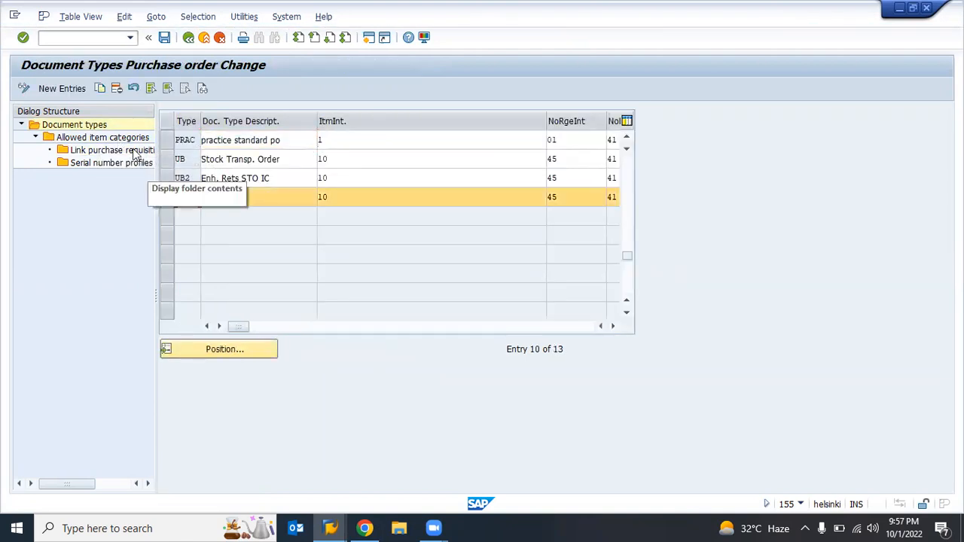
{"action": "double_click", "coordinate": [124, 139]}
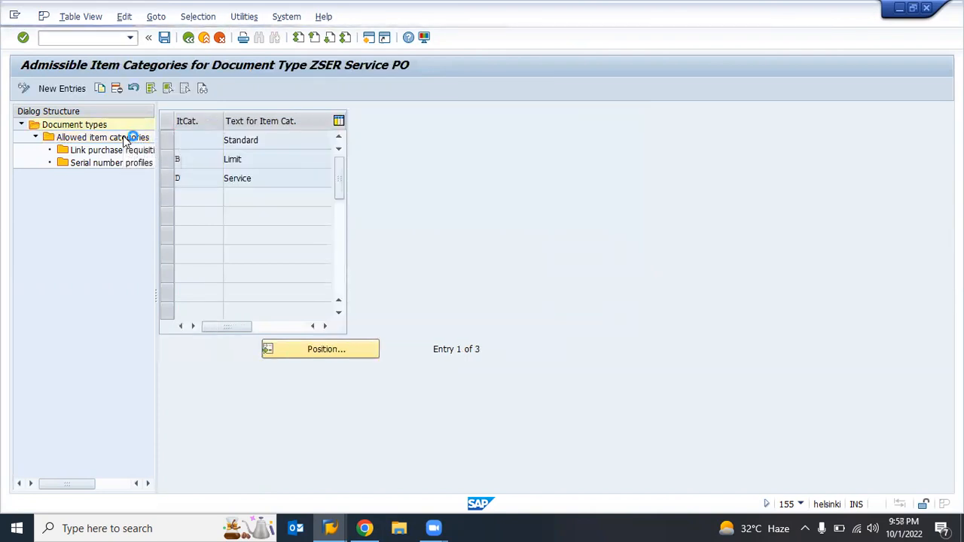
{"action": "key", "text": "F3"}
{"action": "key", "text": "F3"}
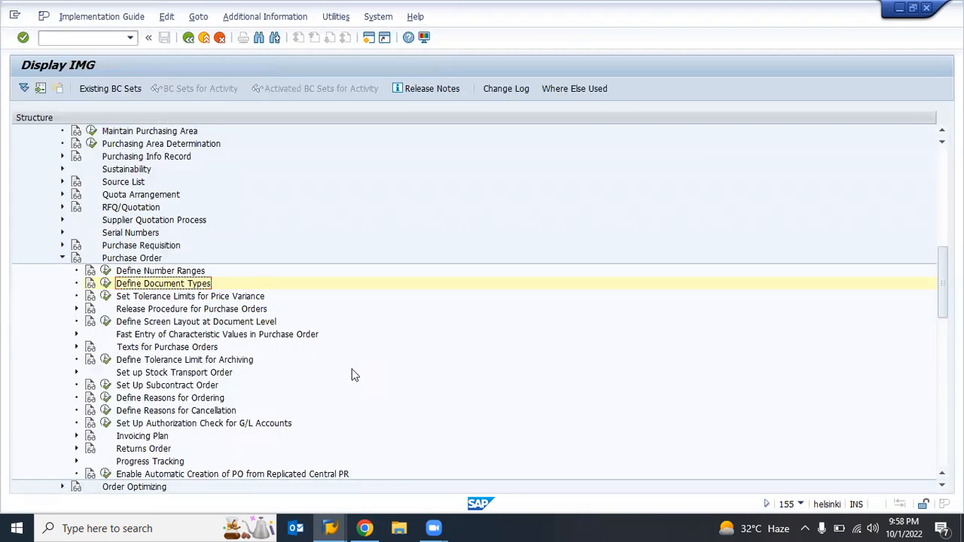
Step: Collapse the Purchase Order node and look through the Purchasing nodes of the IMG from Order Optimizing to Messages
{"action": "key", "text": "Left"}
{"action": "key", "text": "Left"}
{"action": "key", "text": "Down"}
{"action": "key", "text": "Down"}
{"action": "key", "text": "Down"}
{"action": "key", "text": "Down"}
{"action": "key", "text": "Down"}
{"action": "key", "text": "Down"}
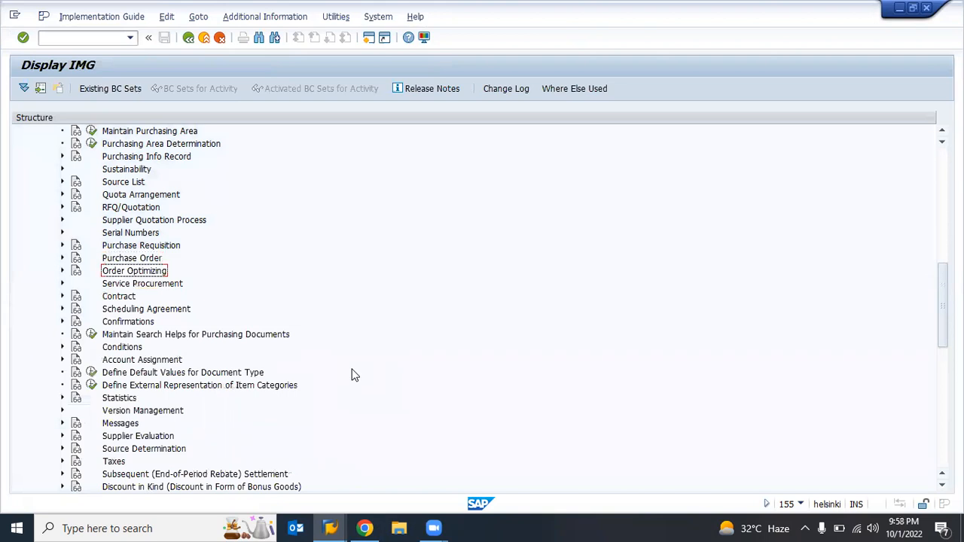
{"action": "key", "text": "Down"}
{"action": "key", "text": "Down"}
{"action": "key", "text": "Down"}
{"action": "key", "text": "Down"}
{"action": "key", "text": "Down"}
{"action": "key", "text": "Down"}
{"action": "key", "text": "Down"}
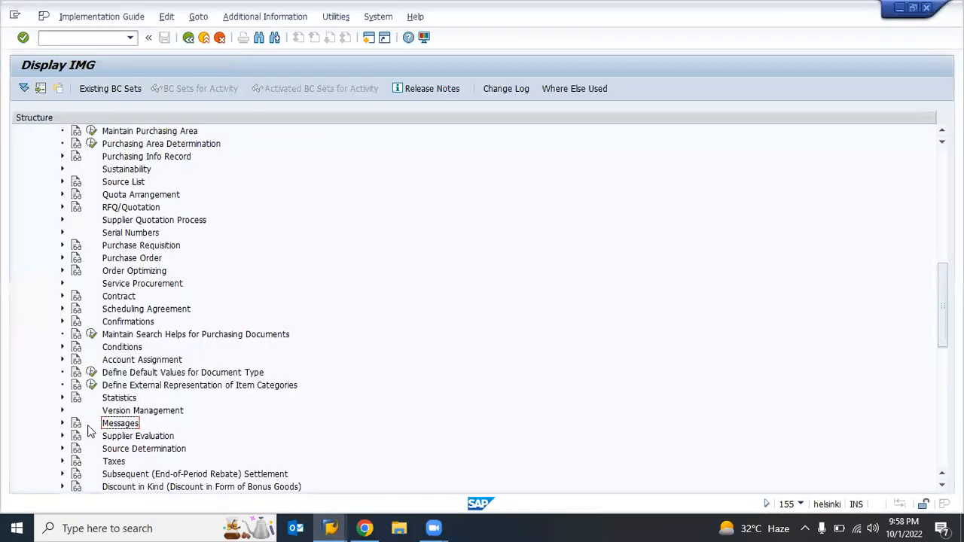
{"action": "double_click", "coordinate": [93, 248]}
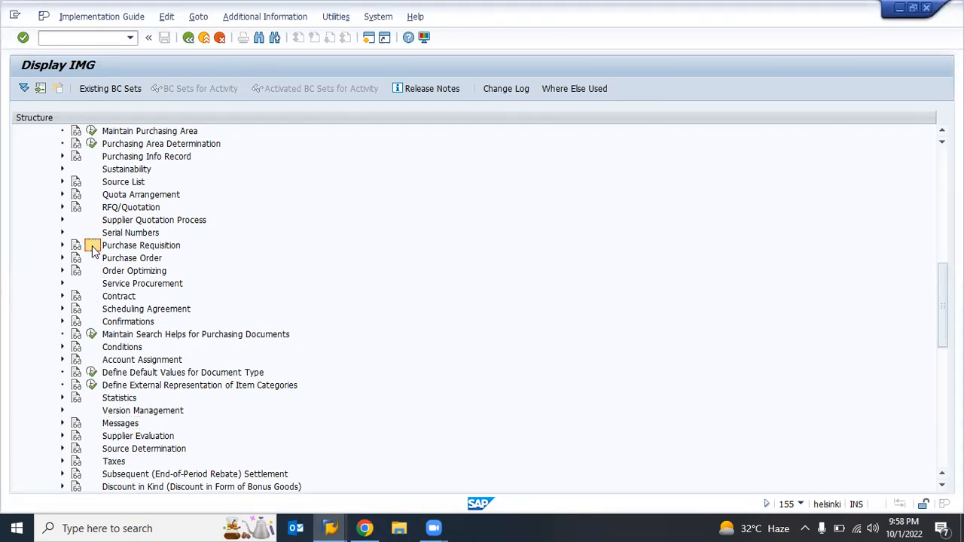
Step: Look through the activities under the Purchase Requisition node of the IMG and collapse the node
{"action": "key", "text": "Down"}
{"action": "key", "text": "Down"}
{"action": "key", "text": "Down"}
{"action": "key", "text": "Down"}
{"action": "key", "text": "Down"}
{"action": "key", "text": "Down"}
{"action": "key", "text": "Down"}
{"action": "key", "text": "Down"}
{"action": "key", "text": "Down"}
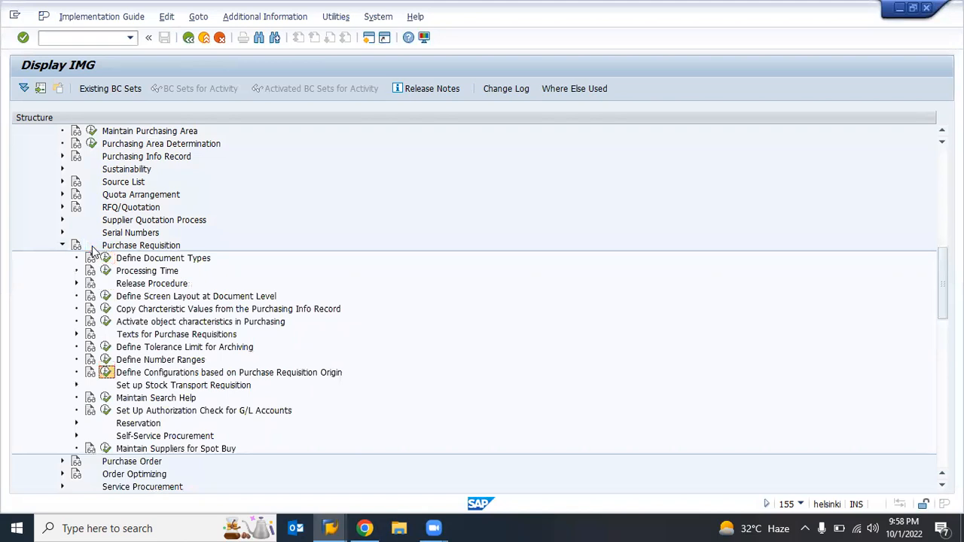
{"action": "key", "text": "Down"}
{"action": "key", "text": "Down"}
{"action": "key", "text": "Down"}
{"action": "key", "text": "Down"}
{"action": "key", "text": "Down"}
{"action": "key", "text": "Down"}
{"action": "key", "text": "Left"}
{"action": "key", "text": "Left"}
Step: Expand the Purchase Order node, look through its activities from Define Number Ranges to Invoicing Plan, and collapse it
{"action": "key", "text": "Down"}
{"action": "key", "text": "Right"}
{"action": "key", "text": "Down"}
{"action": "key", "text": "Down"}
{"action": "key", "text": "Down"}
{"action": "key", "text": "Down"}
{"action": "key", "text": "Down"}
{"action": "key", "text": "Down"}
{"action": "key", "text": "Down"}
{"action": "key", "text": "Down"}
{"action": "key", "text": "Down"}
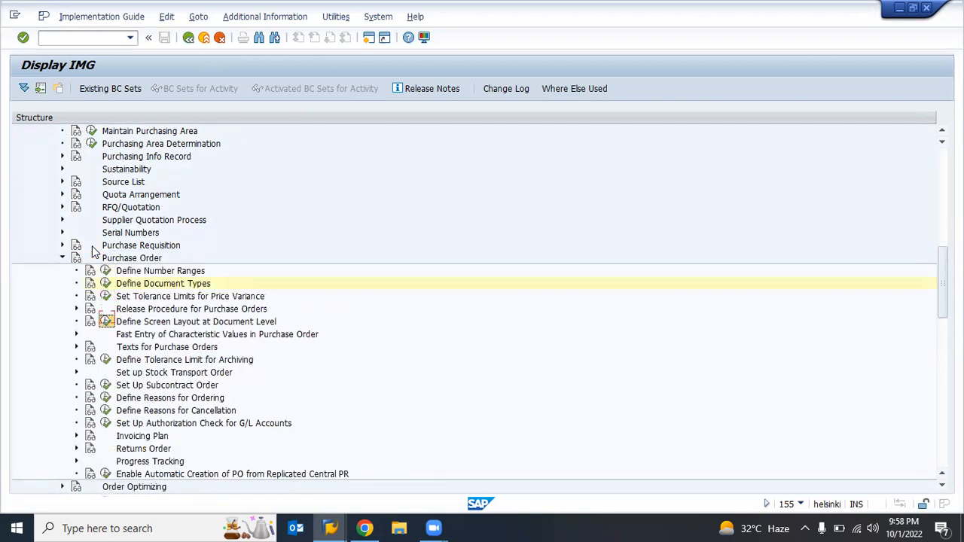
{"action": "key", "text": "Down"}
{"action": "key", "text": "Down"}
{"action": "key", "text": "Down"}
{"action": "key", "text": "Up"}
{"action": "key", "text": "Down"}
{"action": "key", "text": "Down"}
{"action": "key", "text": "Down"}
{"action": "key", "text": "Down"}
{"action": "key", "text": "Down"}
{"action": "key", "text": "Left"}
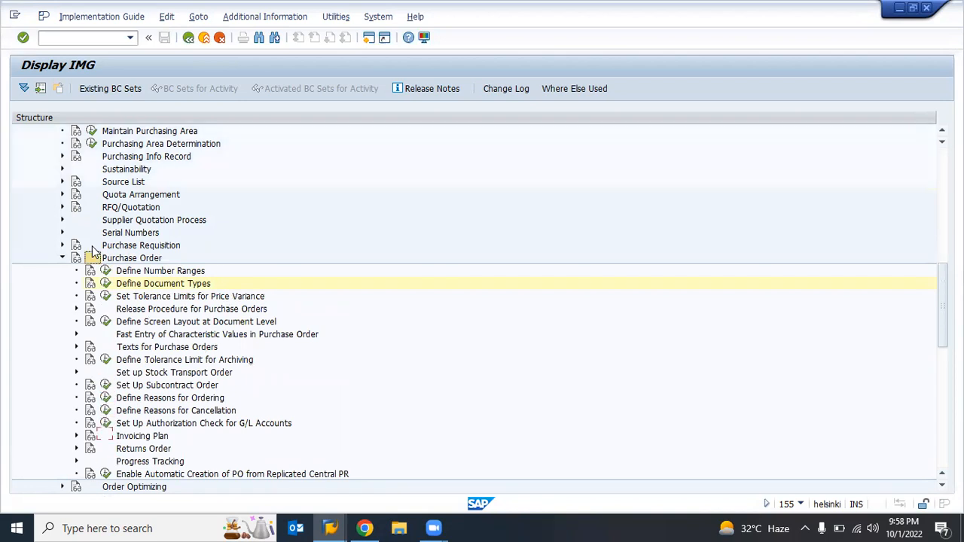
{"action": "key", "text": "Left"}
Step: Expand the Account Assignment node under Purchasing and open the Maintain Account Assignment Categories activity
{"action": "key", "text": "Down"}
{"action": "key", "text": "Down"}
{"action": "key", "text": "Down"}
{"action": "key", "text": "Down"}
{"action": "key", "text": "Down"}
{"action": "key", "text": "Down"}
{"action": "key", "text": "Down"}
{"action": "key", "text": "Down"}
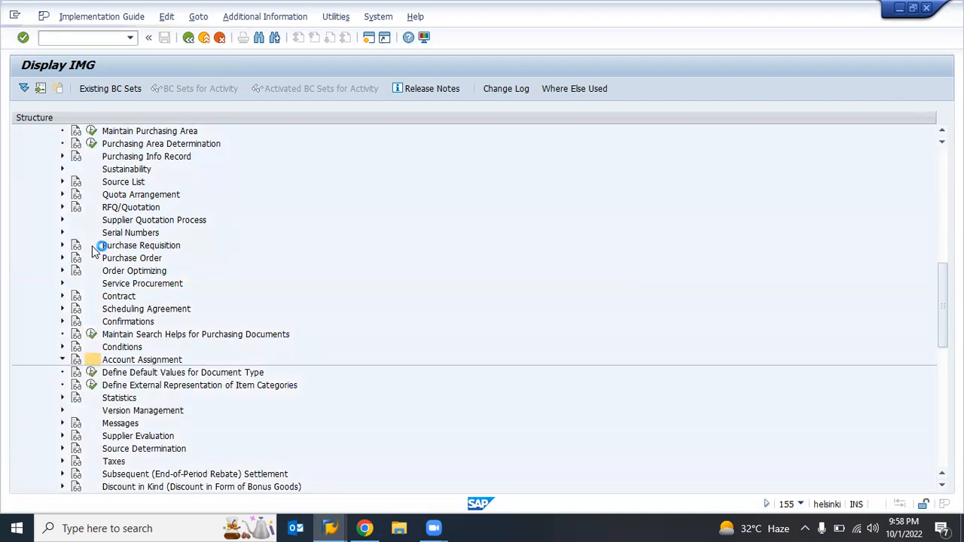
{"action": "key", "text": "Right"}
{"action": "key", "text": "Down"}
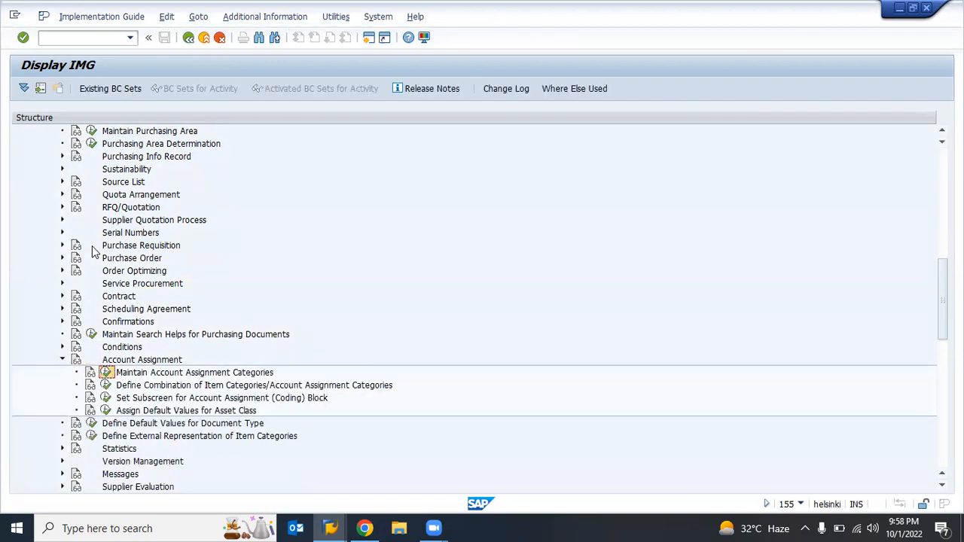
{"action": "key", "text": "Return"}
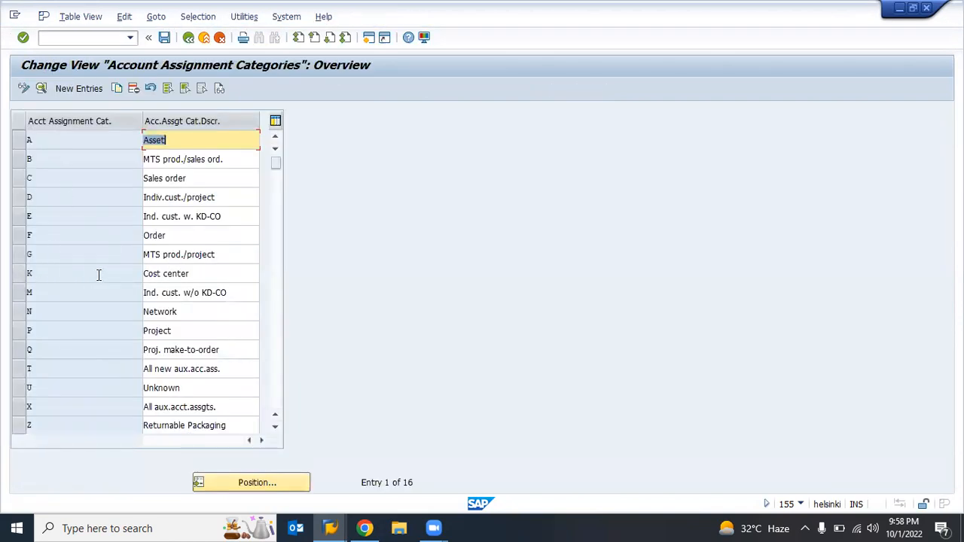
Step: Check account assignment category K (Cost center) in the overview and return to the open purchase requisition
{"action": "left_click", "coordinate": [100, 274]}
{"action": "left_click", "coordinate": [208, 273]}
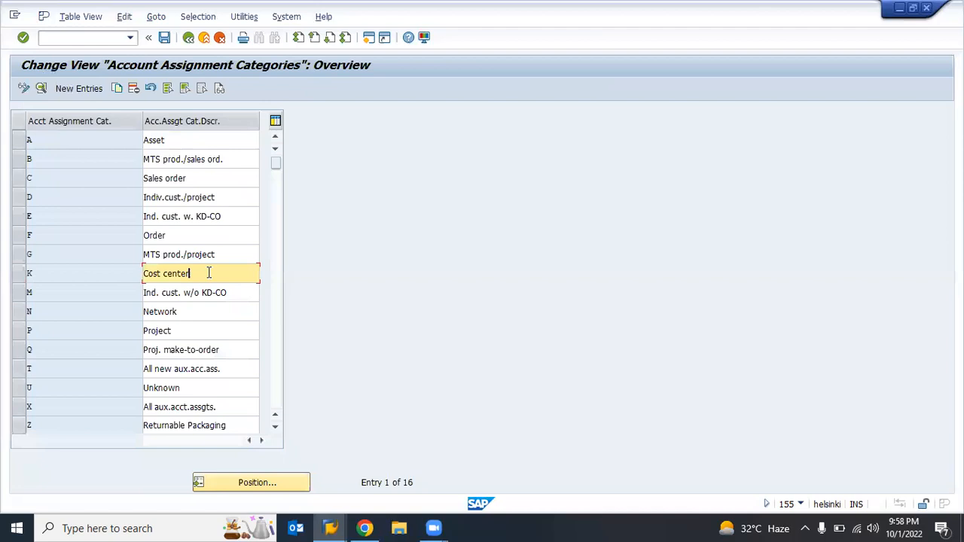
{"action": "key", "text": "F3"}
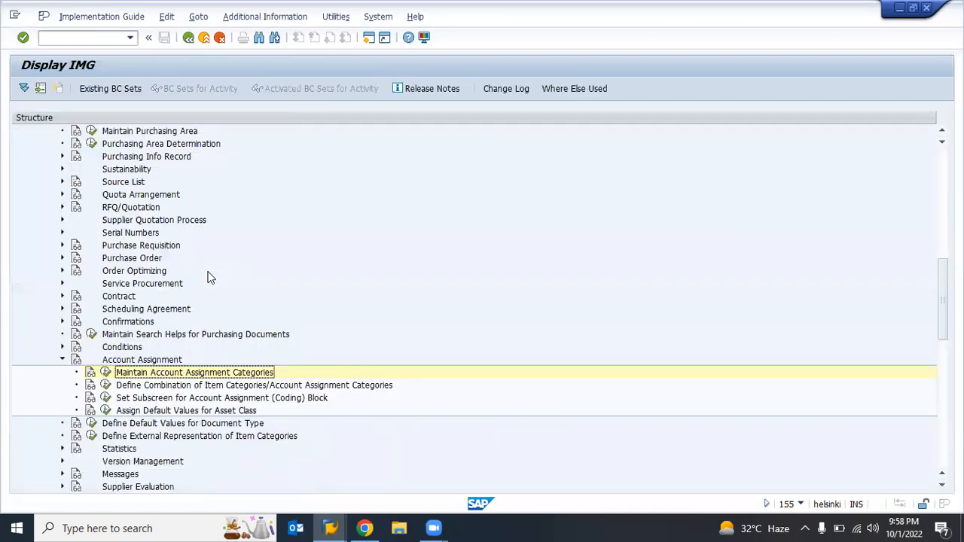
{"action": "key", "text": "F3"}
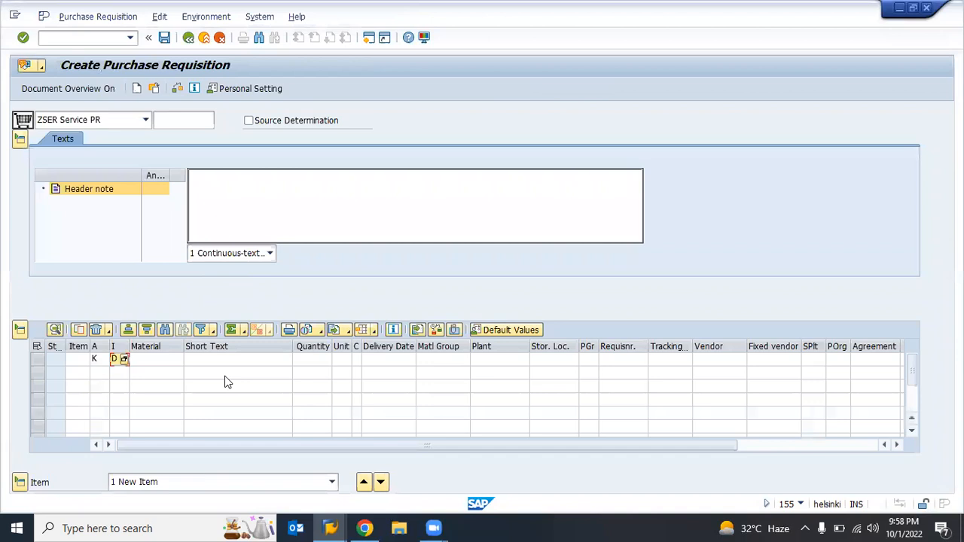
Step: Go back to SAP Easy Access in the other session and start the Data Browser with transaction SE16 after trying SE16N
{"action": "left_click", "coordinate": [492, 358]}
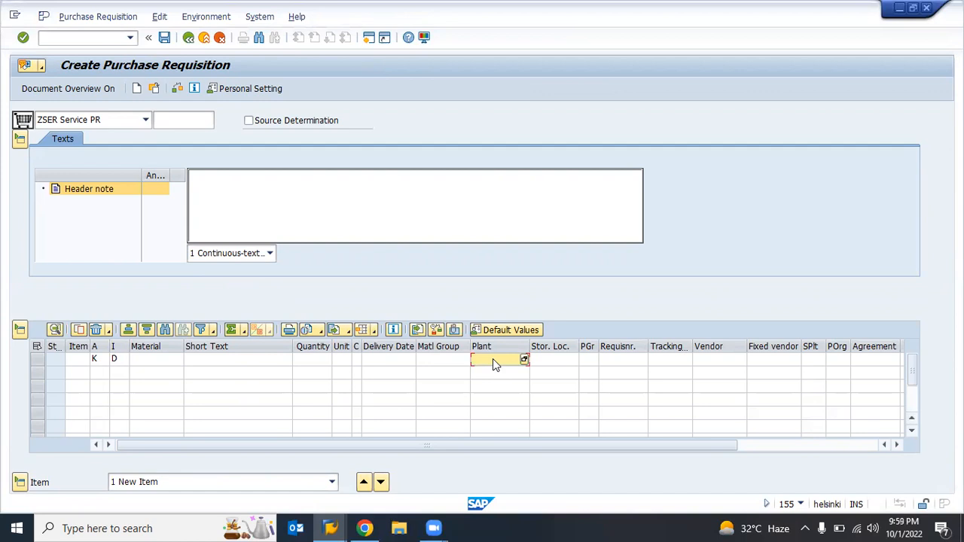
{"action": "key", "text": "F3"}
{"action": "key", "text": "F3"}
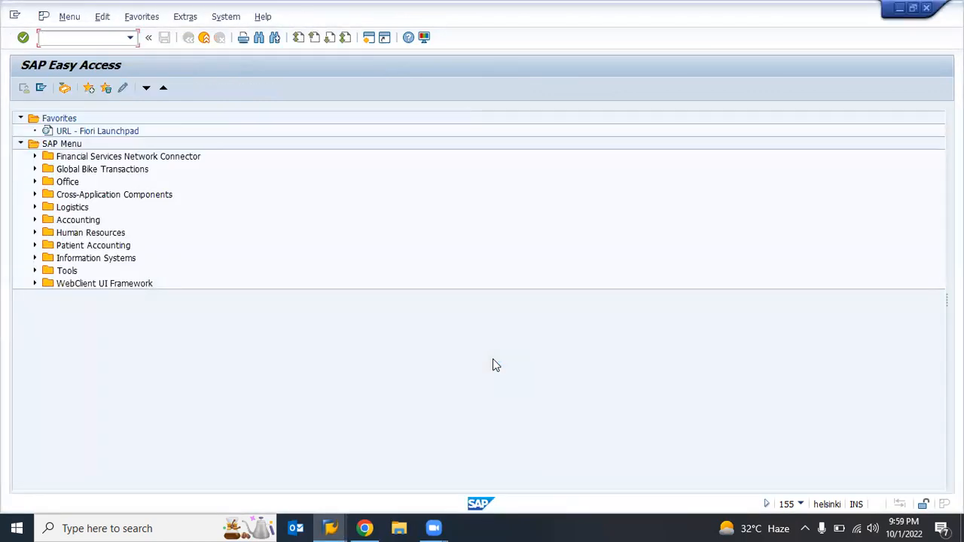
{"action": "key", "text": "Return"}
{"action": "type", "text": "se16"}
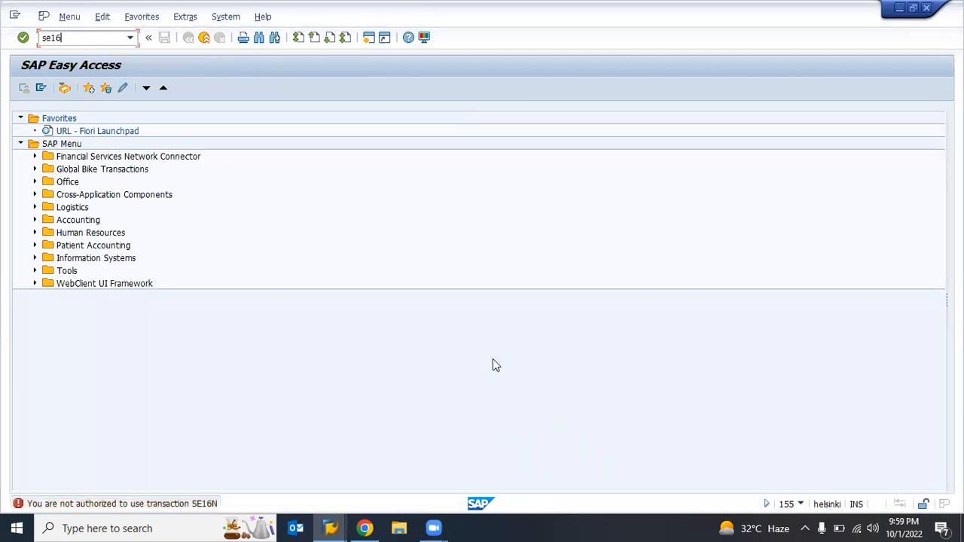
{"action": "key", "text": "Return"}
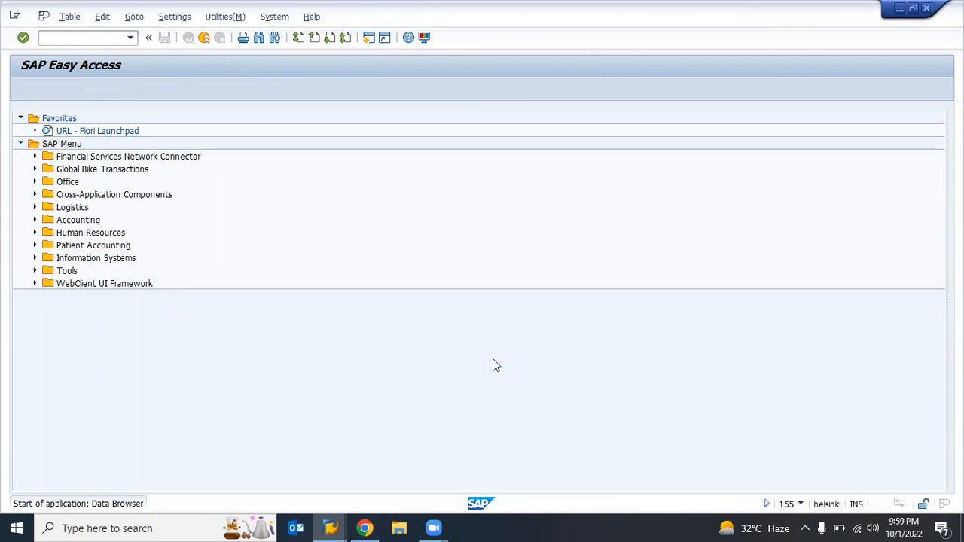
Step: Open the selection screen of table MATDOC in the Data Browser and return to the initial screen
{"action": "type", "text": "mar"}
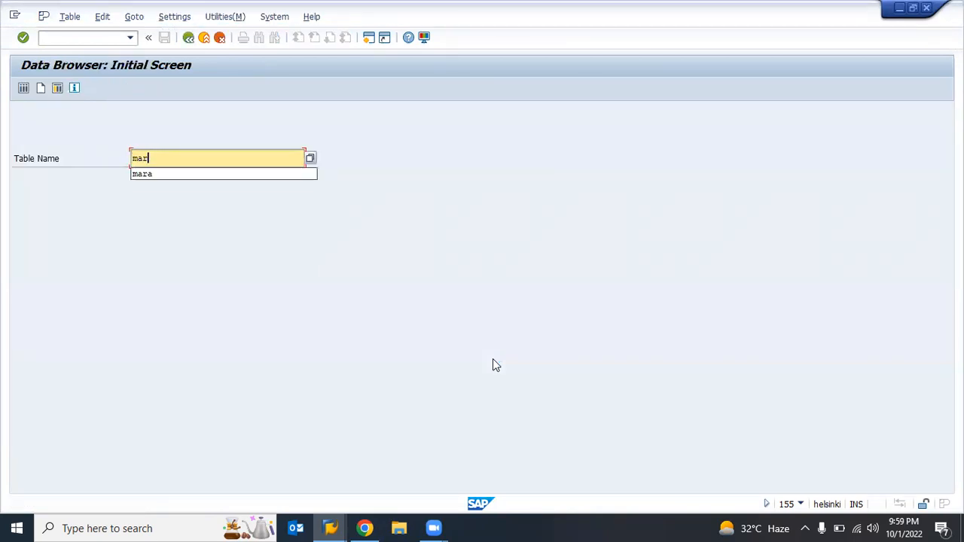
{"action": "type", "text": "doc"}
{"action": "key", "text": "Return"}
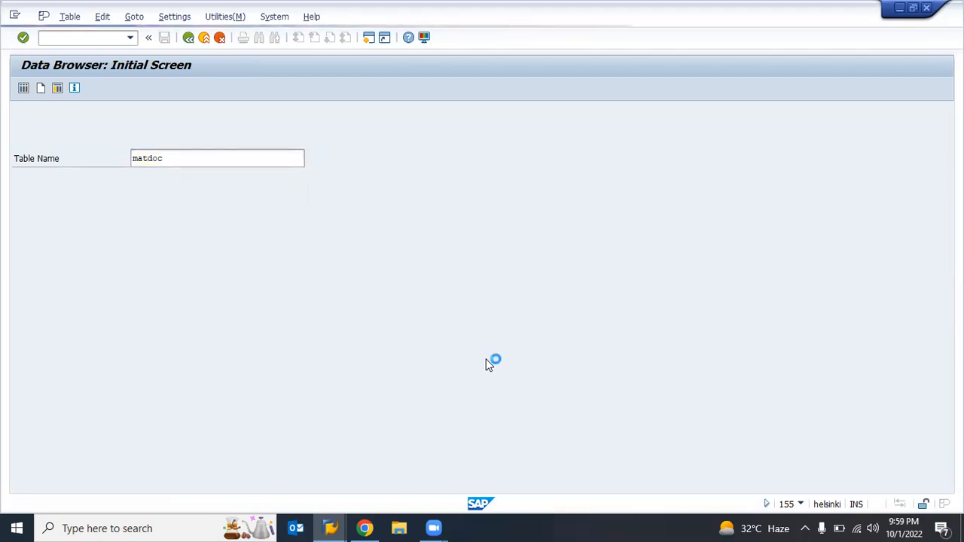
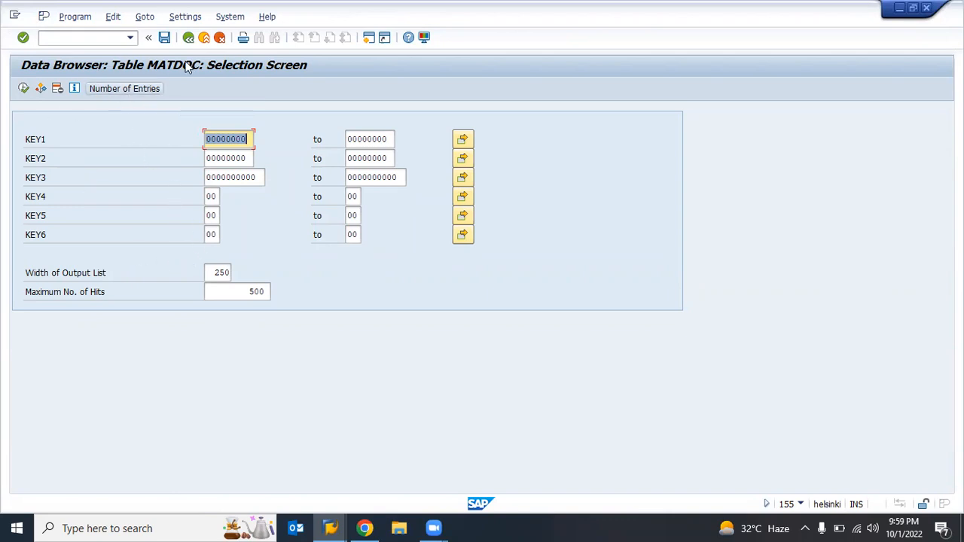
{"action": "key", "text": "F3"}
Step: Open the selection screen of table MSEG and look through its selection fields, such as MATNR, WERKS, LIFNR and EBELN
{"action": "key", "text": "BackSpace"}
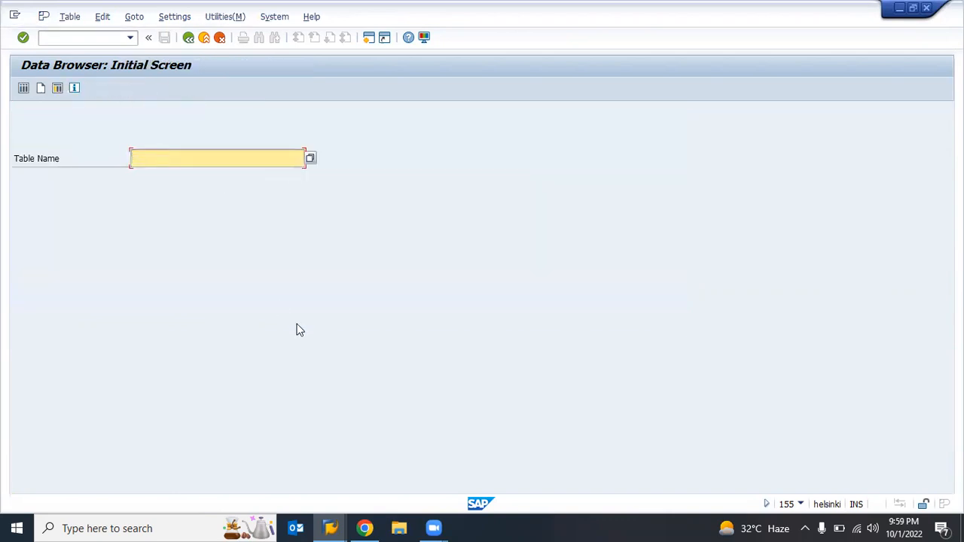
{"action": "type", "text": "mseg"}
{"action": "key", "text": "Return"}
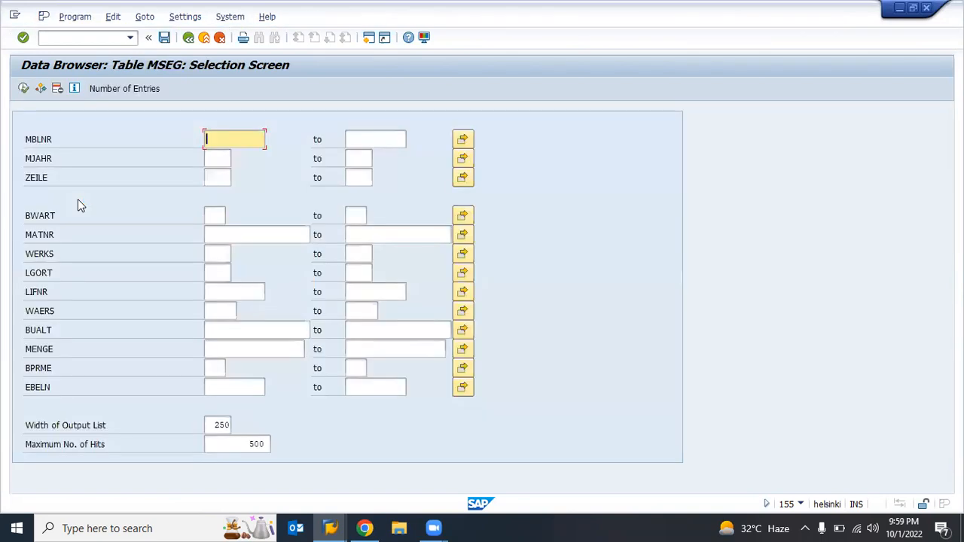
{"action": "left_click", "coordinate": [225, 237]}
{"action": "key", "text": "Down"}
{"action": "key", "text": "Down"}
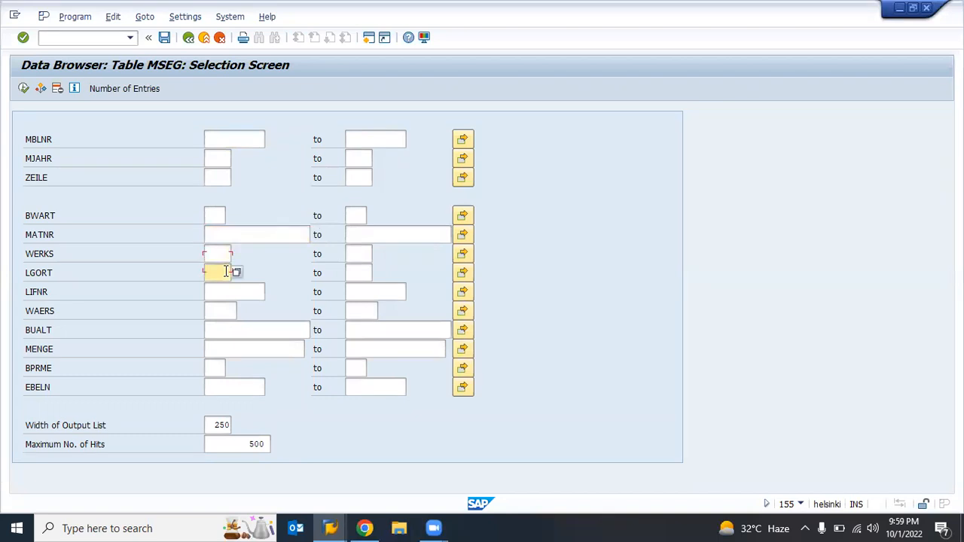
{"action": "key", "text": "Up"}
{"action": "left_click", "coordinate": [69, 387]}
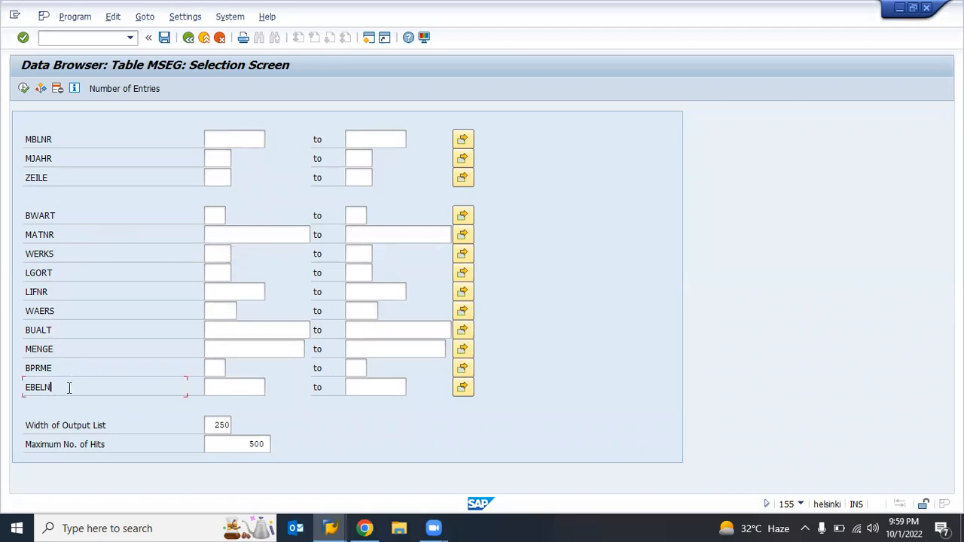
{"action": "left_click", "coordinate": [223, 387]}
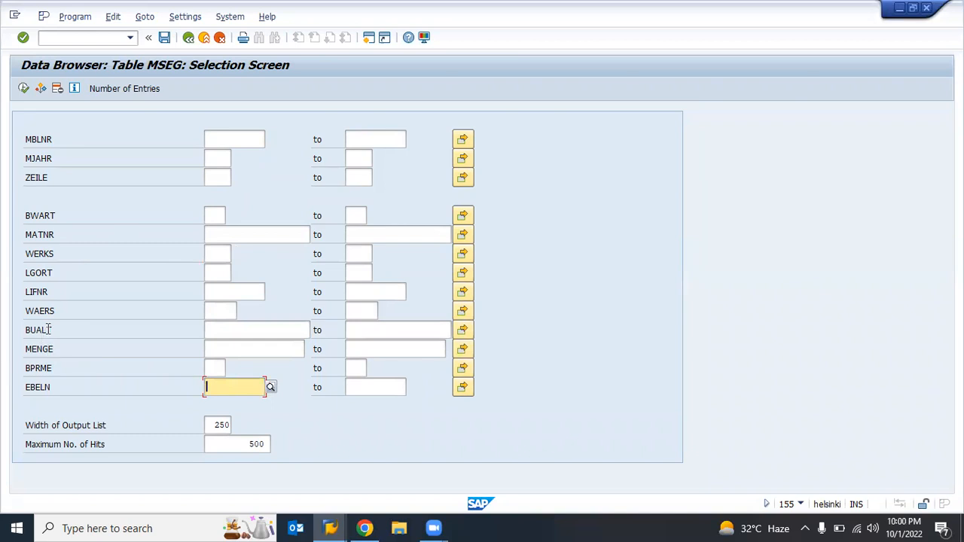
{"action": "left_click", "coordinate": [57, 291]}
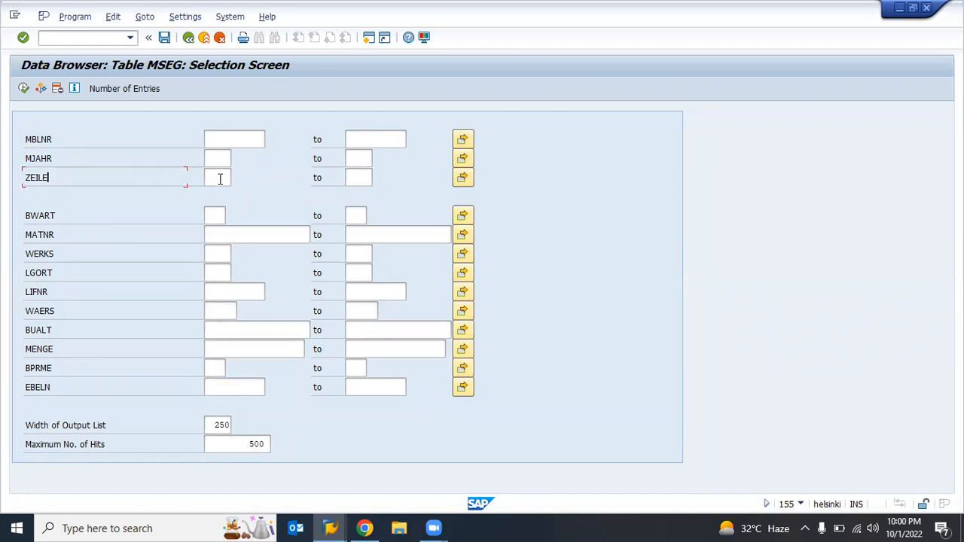
Step: Display the MSEG entries for material document year (MJAHR) 2022
{"action": "left_click", "coordinate": [216, 159]}
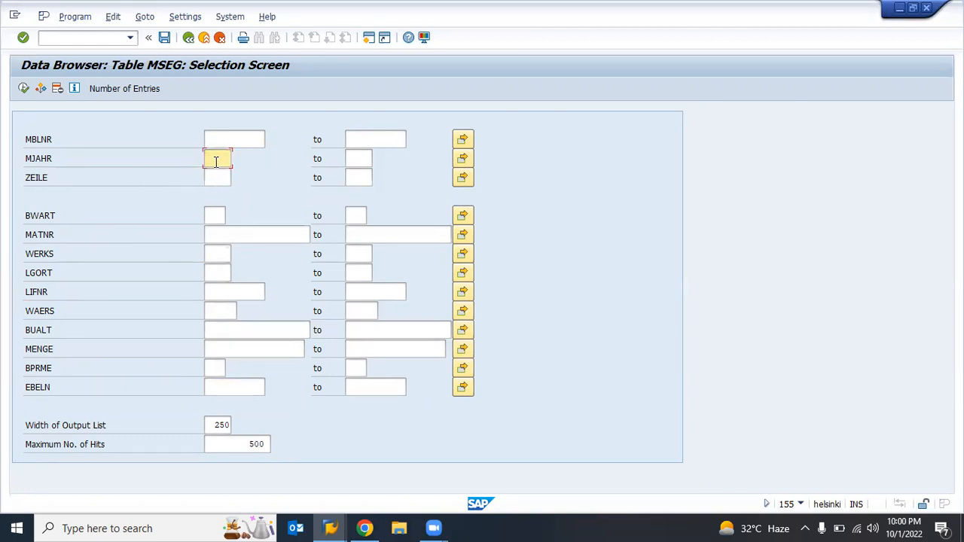
{"action": "type", "text": "2022"}
{"action": "double_click", "coordinate": [216, 161]}
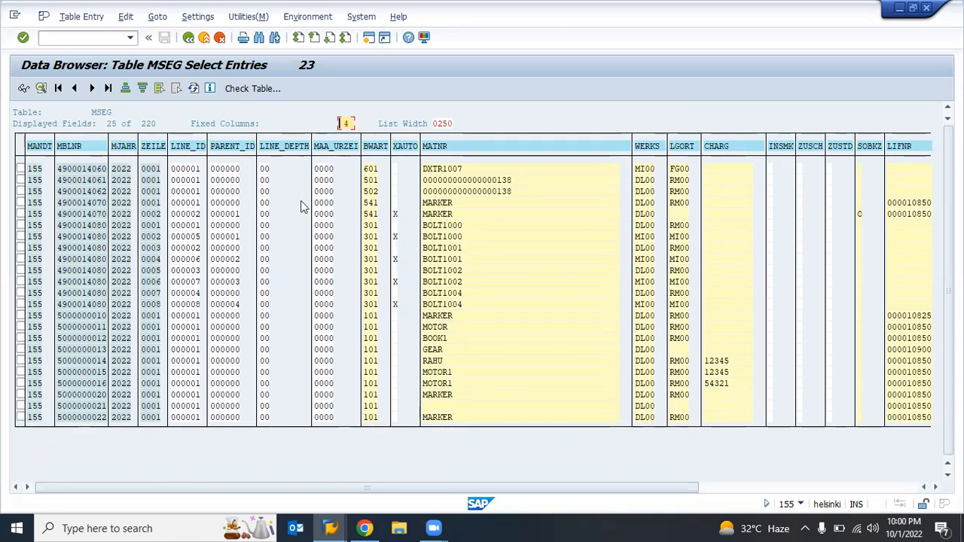
Step: Look up plant DL00 in the MSEG entries and enter it as the plant of the purchase requisition item
{"action": "left_click", "coordinate": [643, 204]}
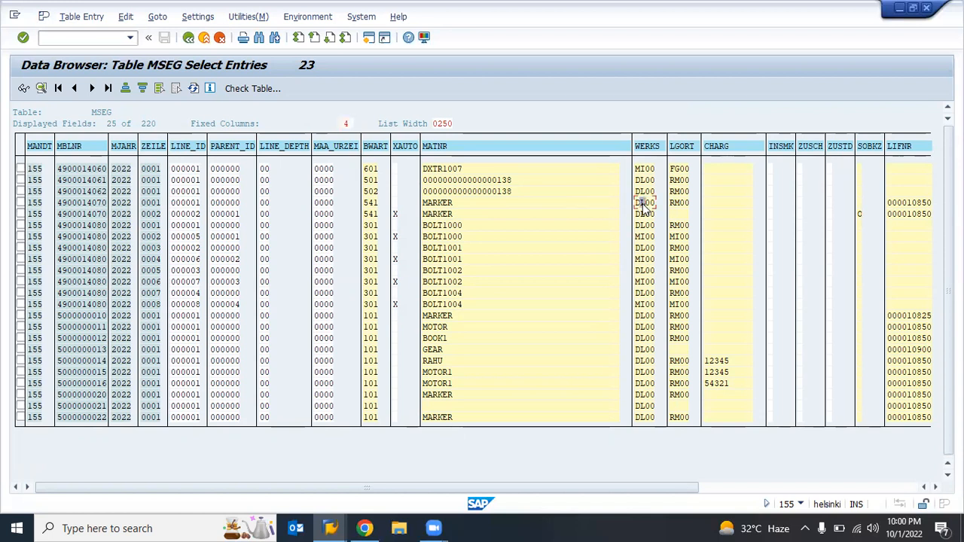
{"action": "left_click", "coordinate": [644, 294]}
{"action": "key", "text": "alt+Tab"}
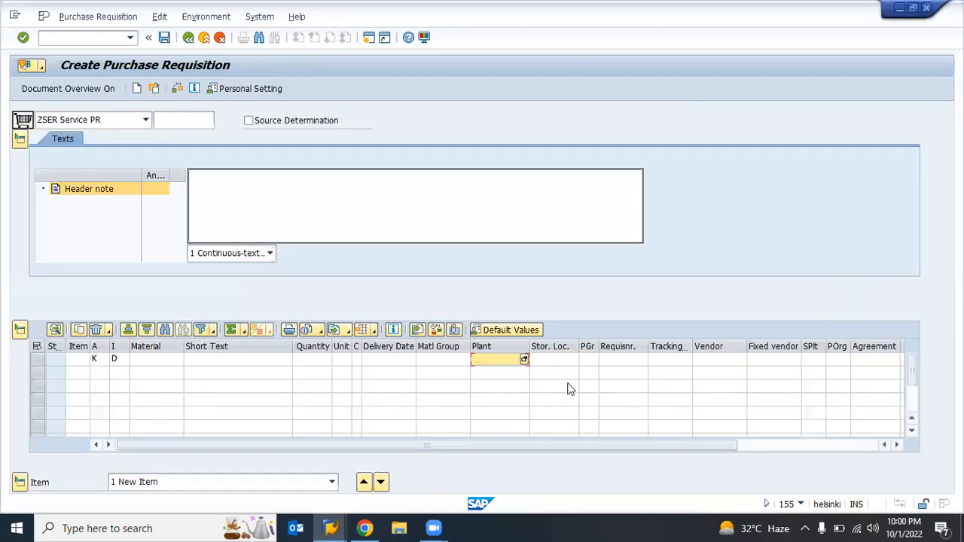
{"action": "key", "text": "Return"}
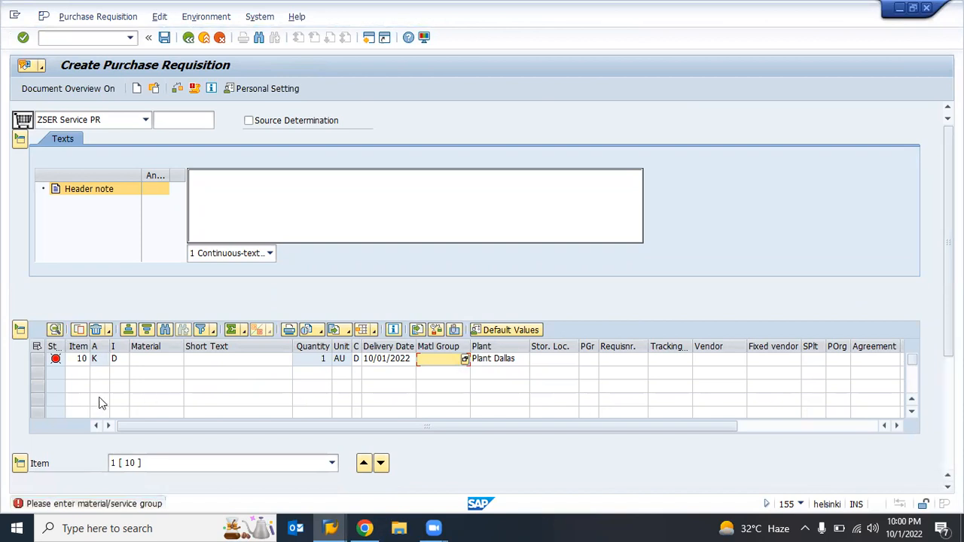
Step: Choose material group SERVICES for requisition item 10, and check the item's messages
{"action": "left_click", "coordinate": [464, 360]}
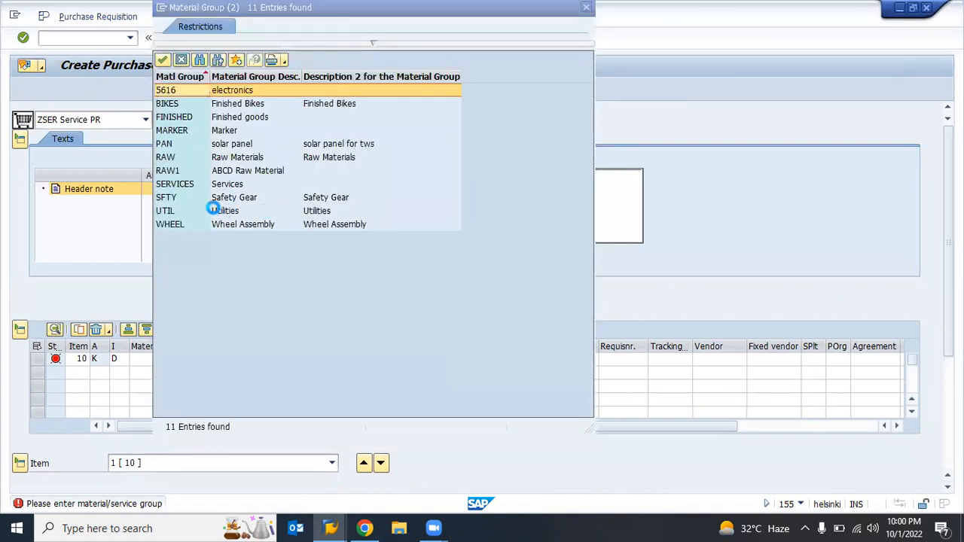
{"action": "left_click", "coordinate": [235, 214]}
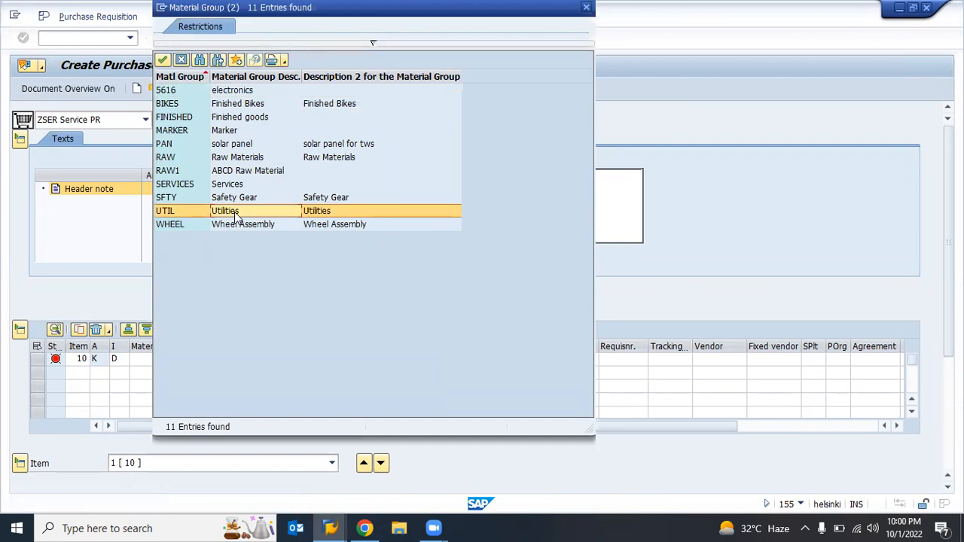
{"action": "left_click", "coordinate": [224, 186]}
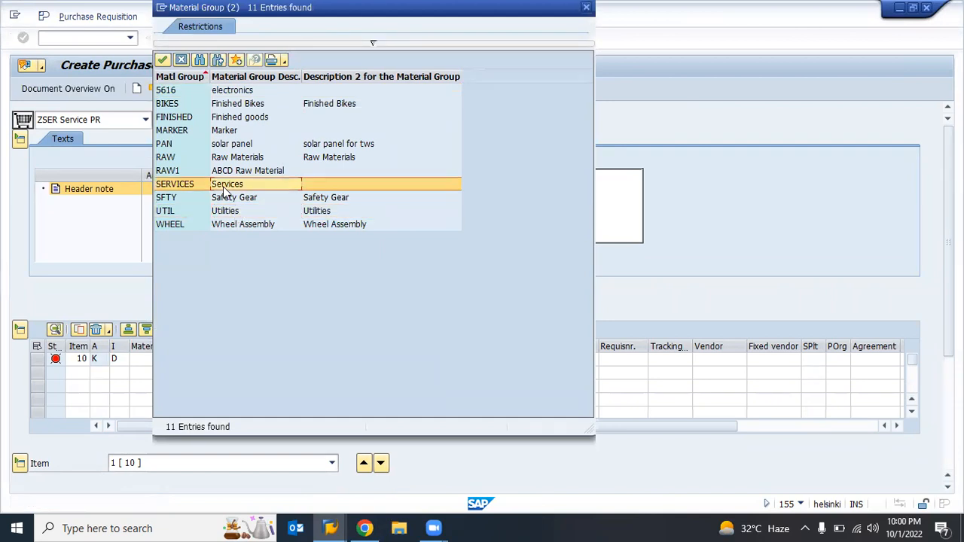
{"action": "double_click", "coordinate": [224, 186]}
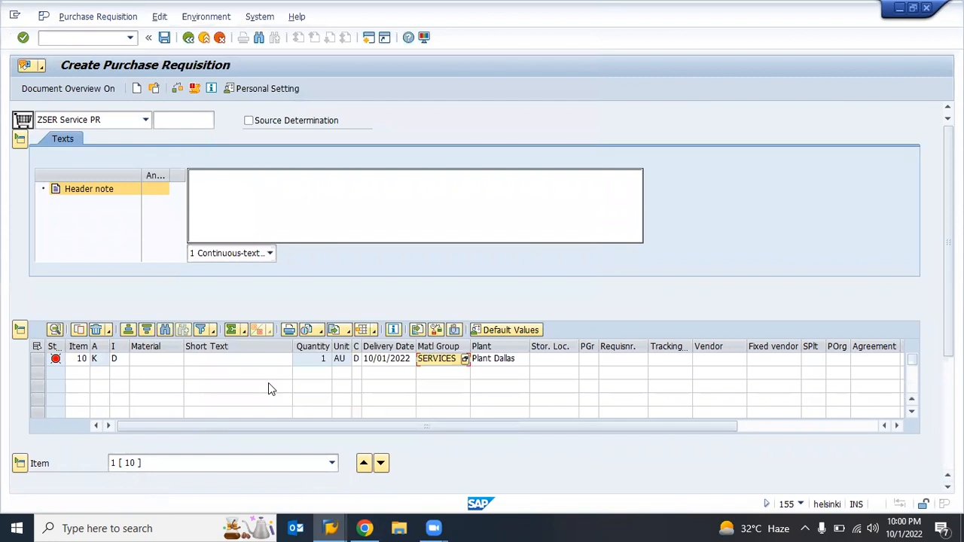
{"action": "left_click", "coordinate": [56, 360]}
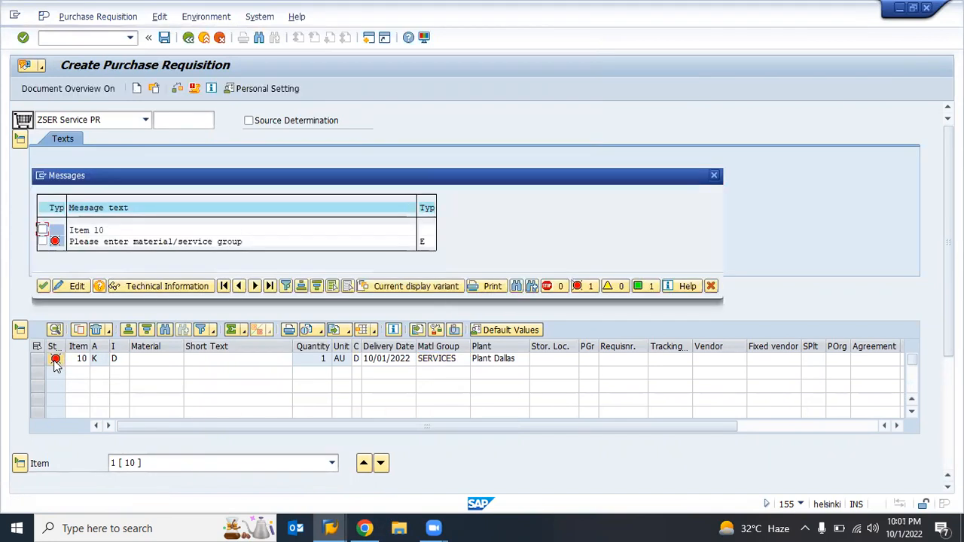
{"action": "left_click", "coordinate": [714, 174]}
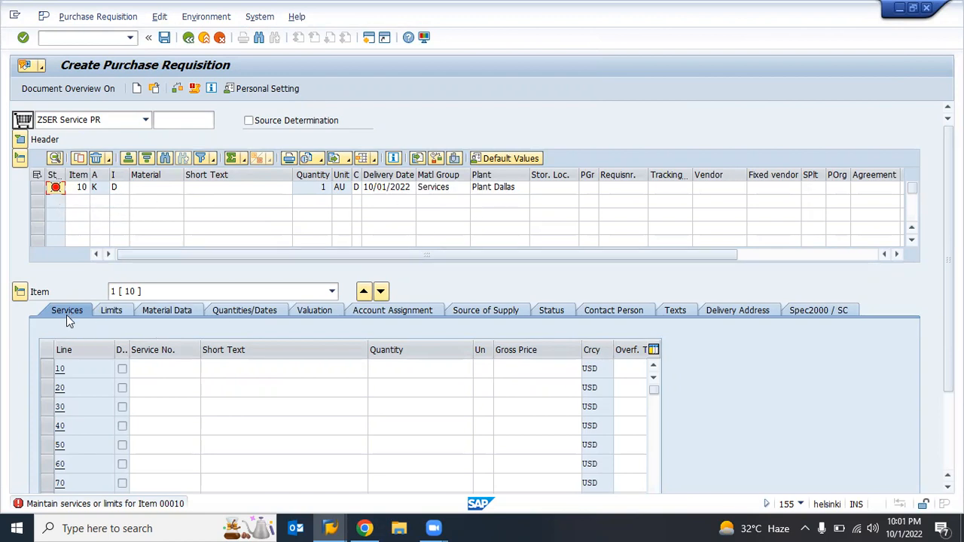
Step: Clear item category D from requisition item 10 and display the item's material data
{"action": "left_click", "coordinate": [118, 188]}
{"action": "left_click", "coordinate": [124, 187]}
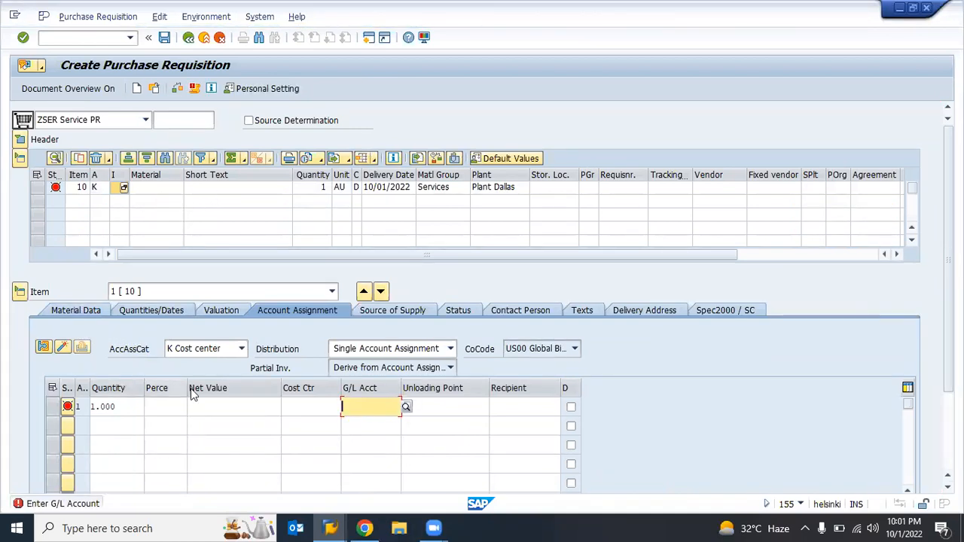
{"action": "left_click", "coordinate": [65, 311]}
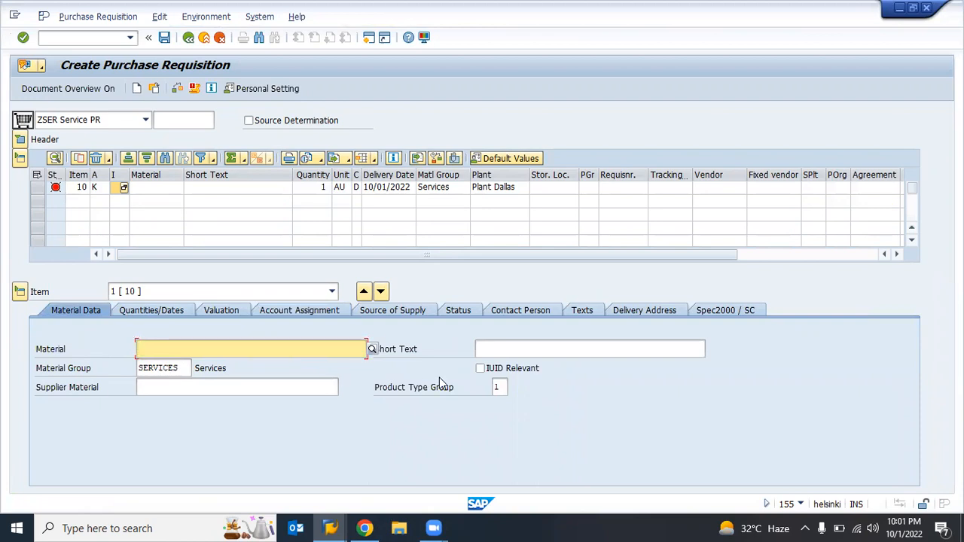
Step: Try to set item category L for requisition item 10
{"action": "type", "text": "1"}
{"action": "key", "text": "Return"}
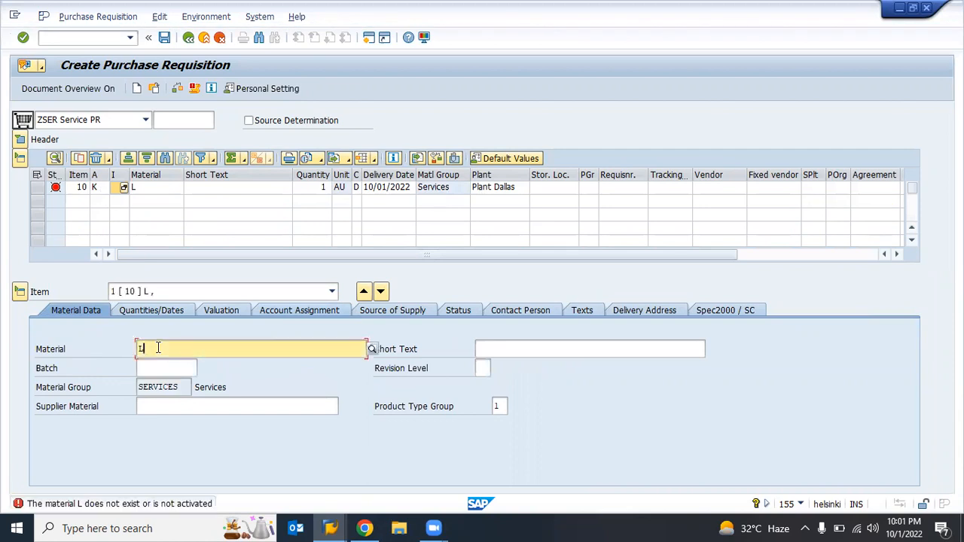
{"action": "key", "text": "BackSpace"}
{"action": "left_click", "coordinate": [117, 196]}
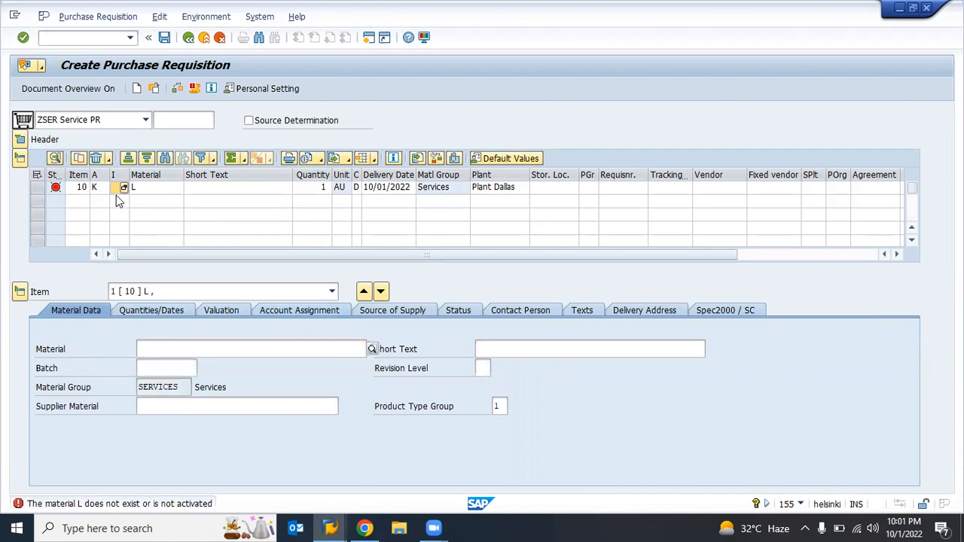
{"action": "left_click", "coordinate": [115, 189]}
{"action": "type", "text": "l"}
{"action": "key", "text": "BackSpace"}
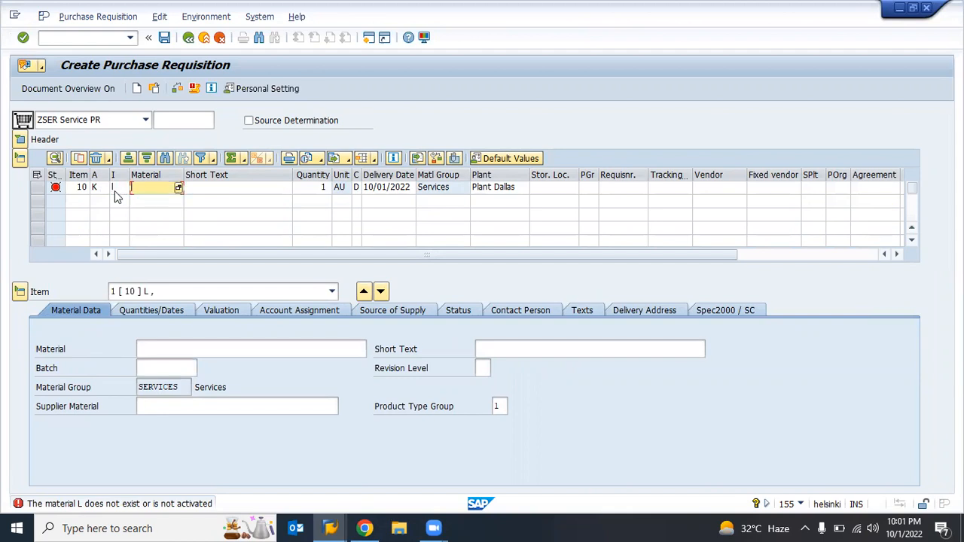
{"action": "key", "text": "Return"}
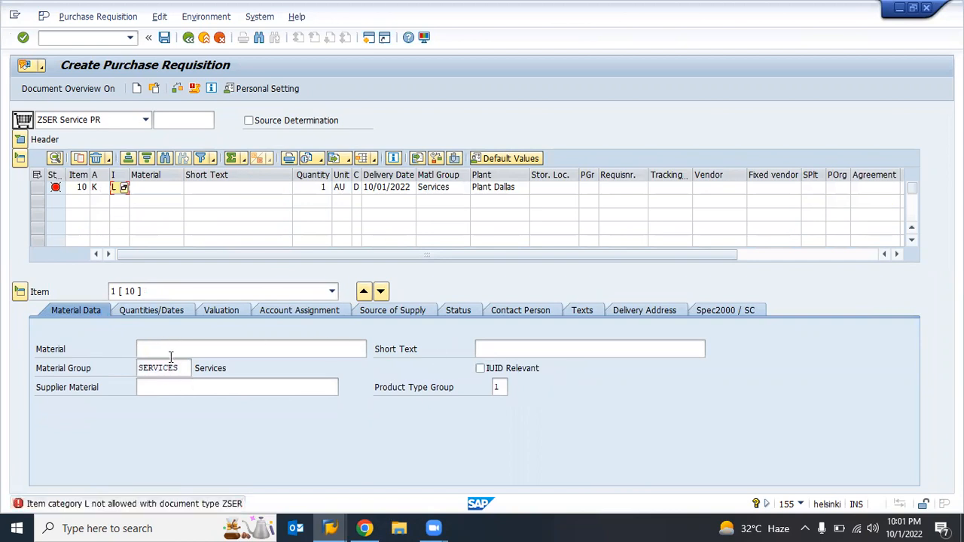
Step: Set the item category of requisition item 10 to D and display the item's services
{"action": "key", "text": "shift+Tab"}
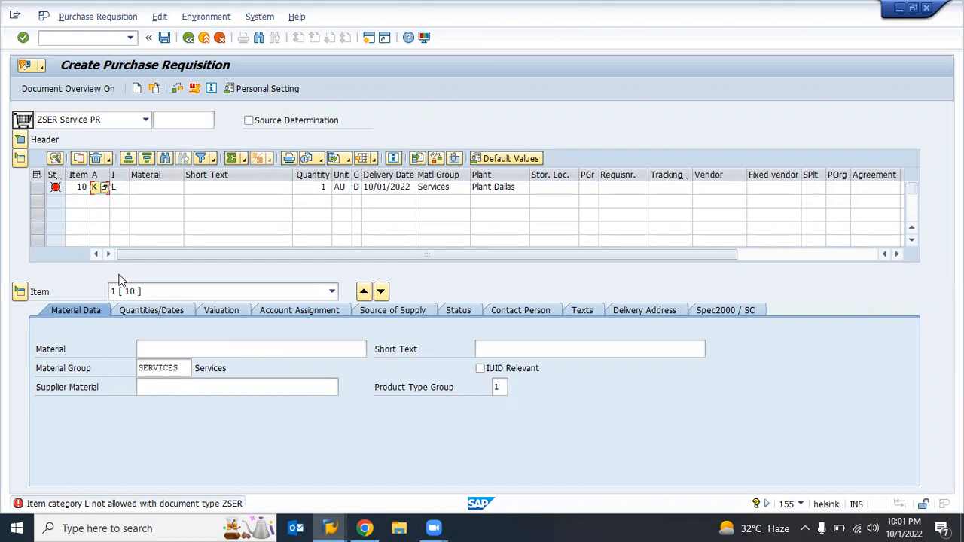
{"action": "key", "text": "Tab"}
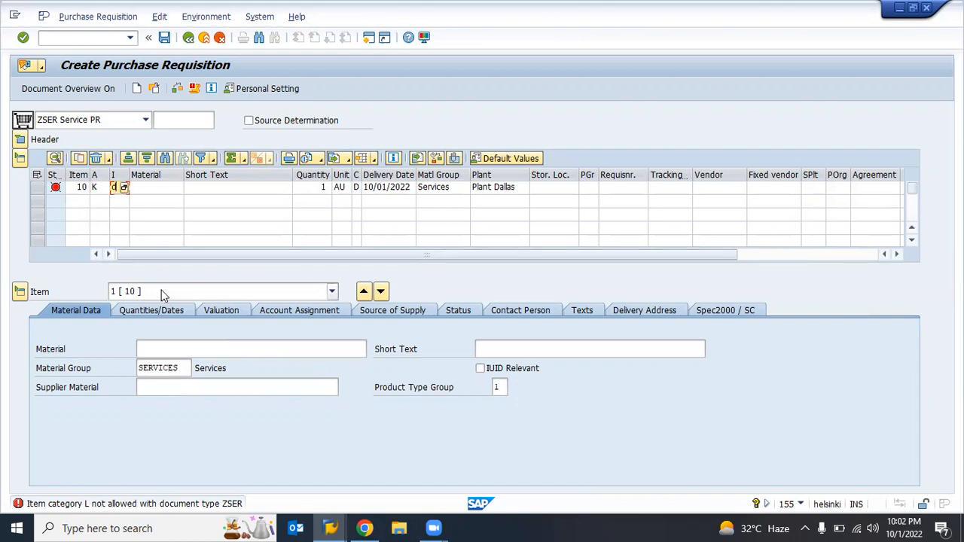
{"action": "type", "text": "d"}
{"action": "key", "text": "Return"}
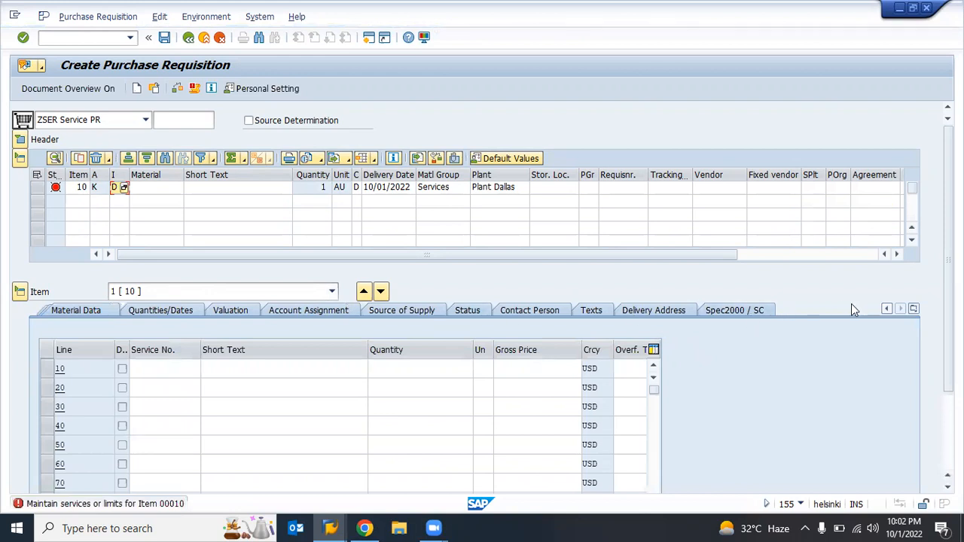
{"action": "left_click", "coordinate": [913, 309]}
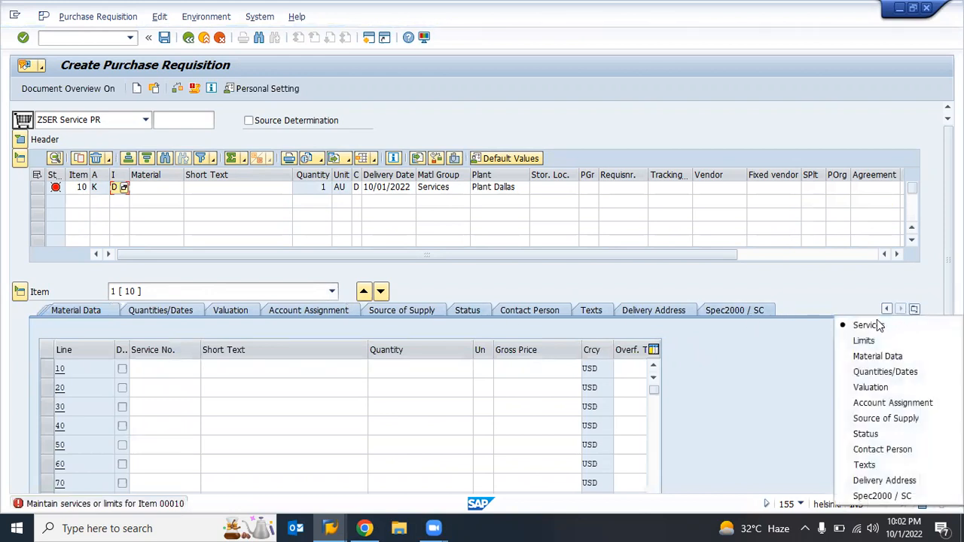
{"action": "left_click", "coordinate": [876, 322]}
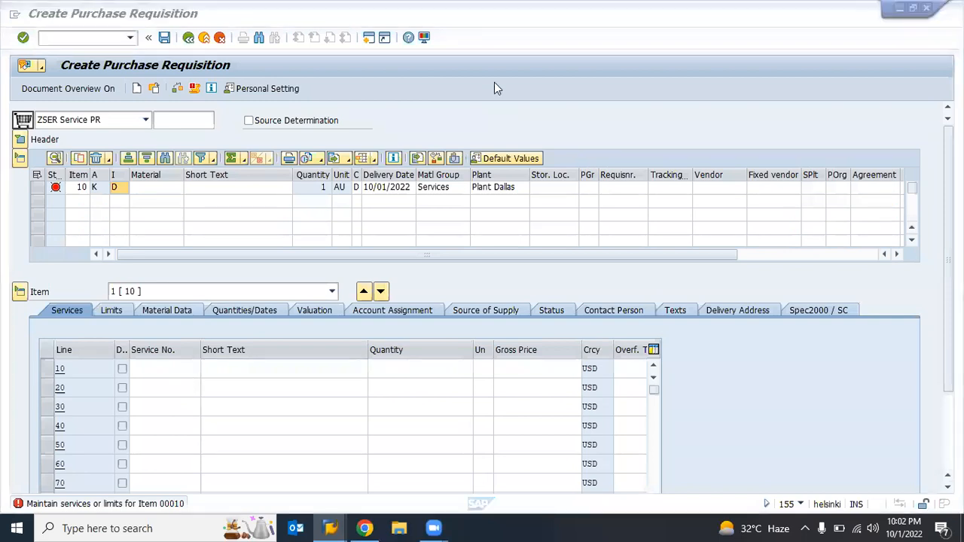
Step: Enter Test Service as the short text of service line 10, leaving the service number empty
{"action": "left_click", "coordinate": [159, 366]}
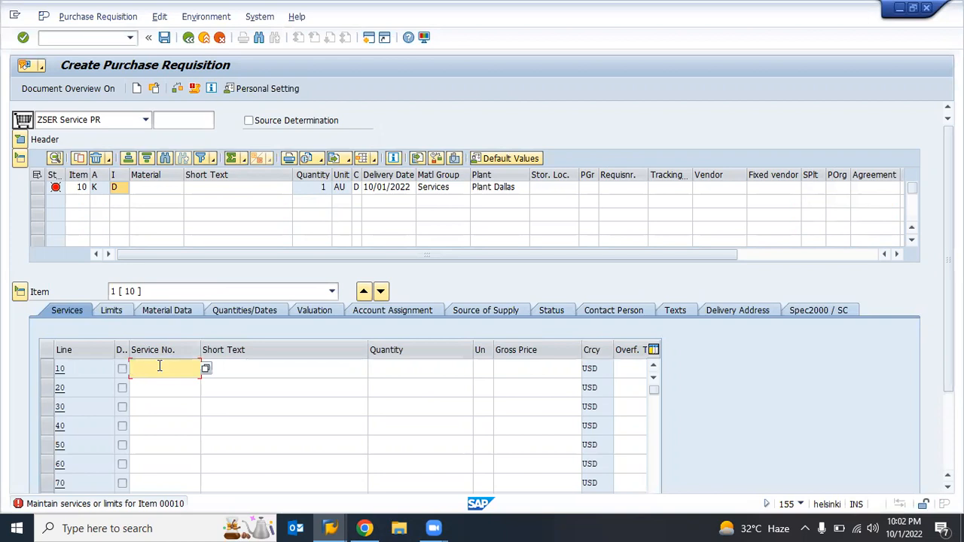
{"action": "left_click", "coordinate": [207, 370]}
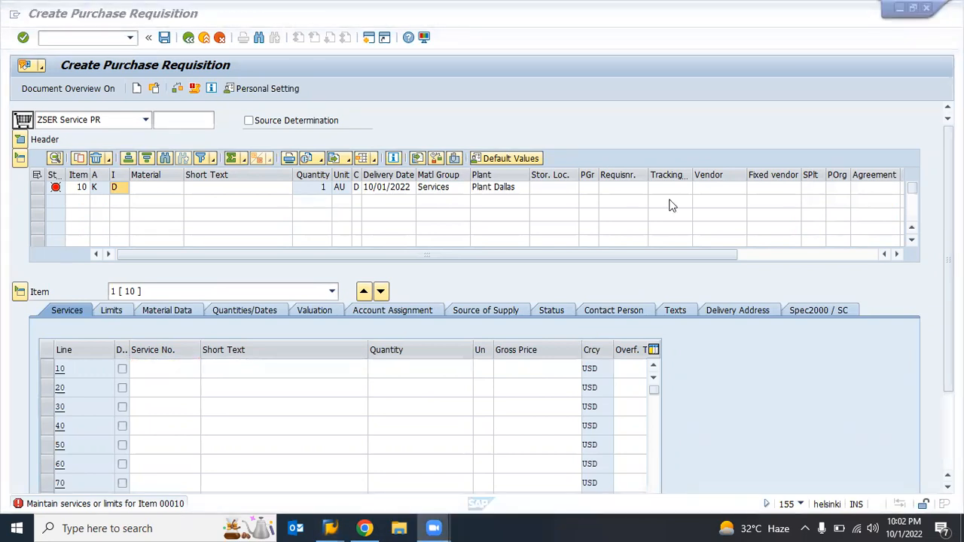
{"action": "left_click", "coordinate": [178, 414]}
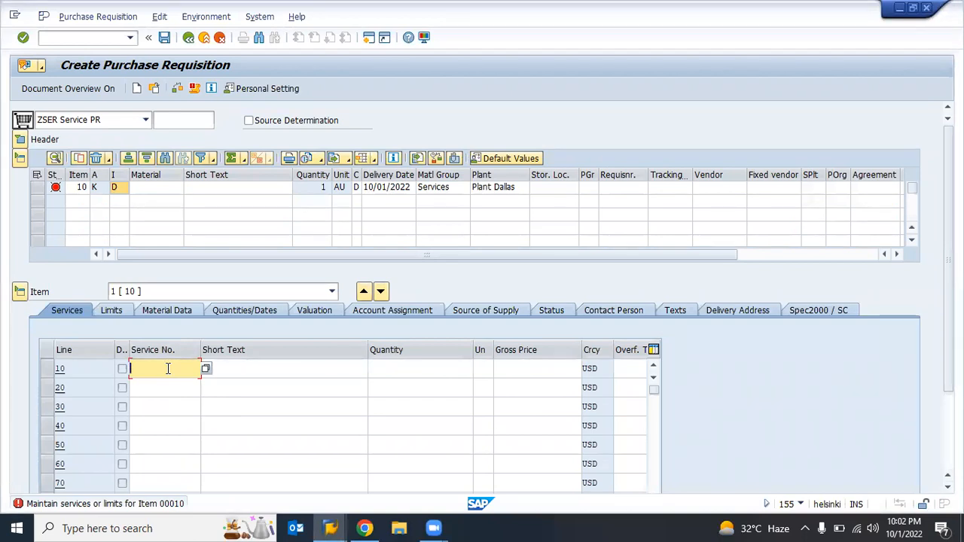
{"action": "left_click", "coordinate": [242, 368]}
{"action": "type", "text": "Test"}
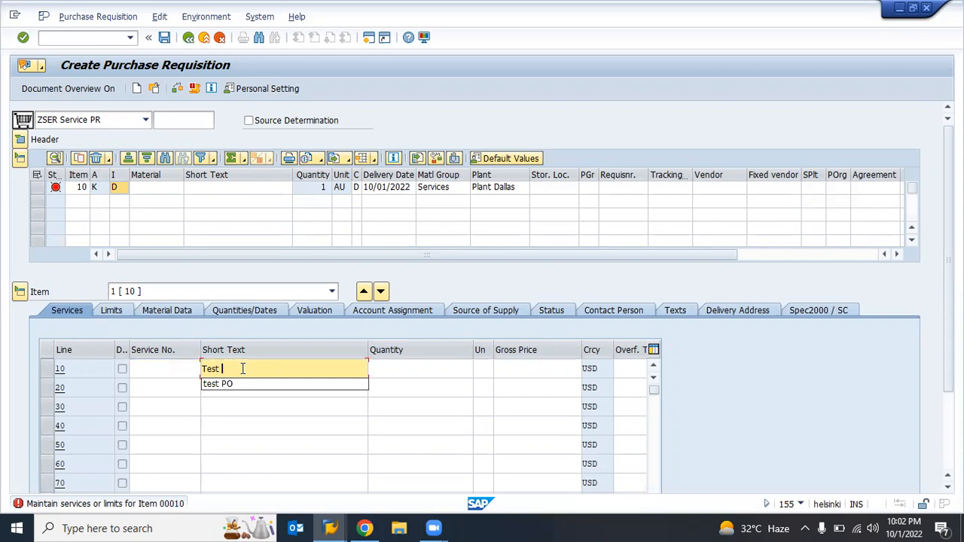
{"action": "type", "text": " Service"}
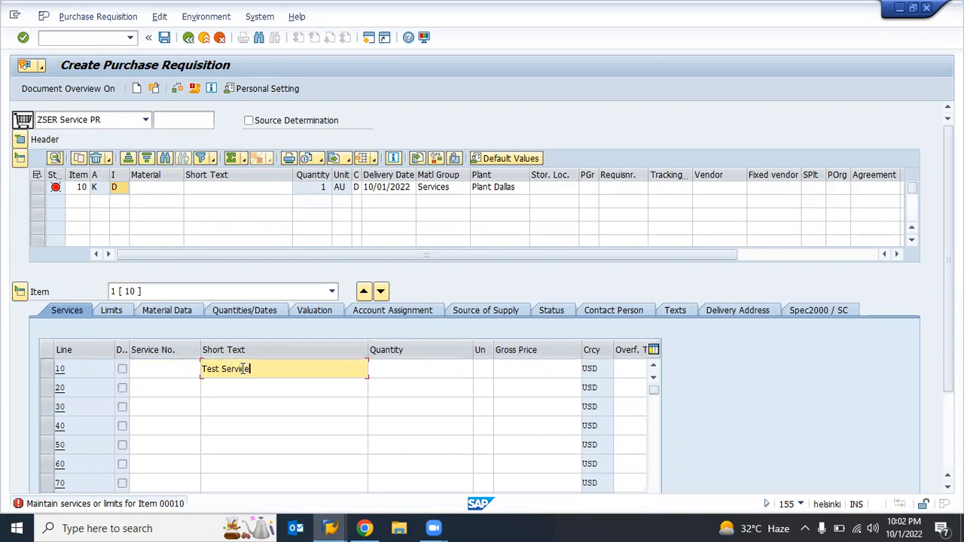
{"action": "key", "text": "Tab"}
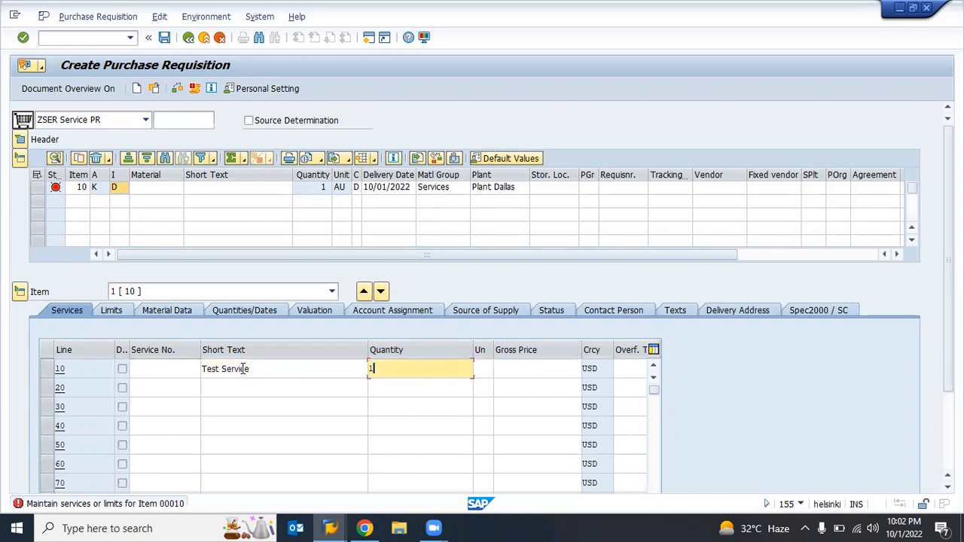
Step: Set service line 10 to quantity 1, unit AU and gross price 100, and call up its account assignment
{"action": "type", "text": "1"}
{"action": "key", "text": "Tab"}
{"action": "type", "text": "A"}
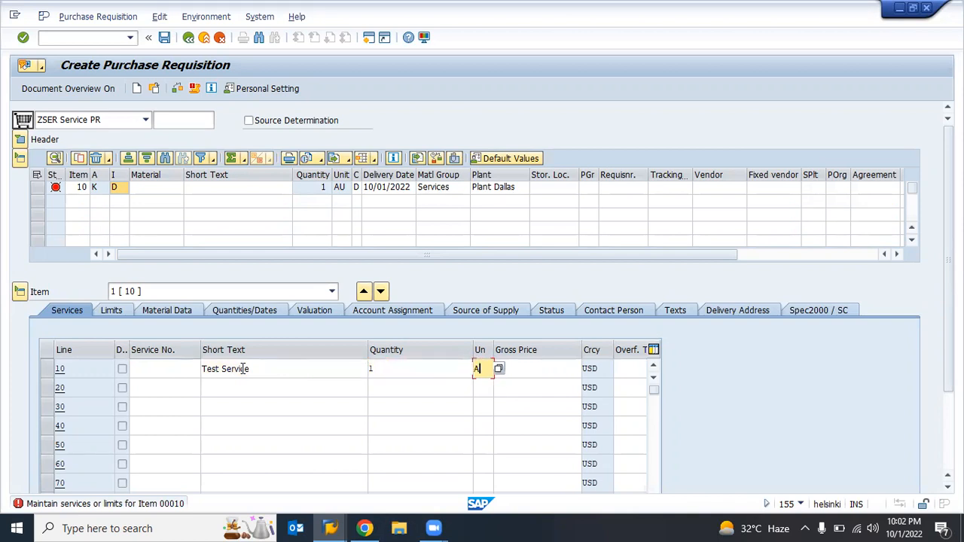
{"action": "type", "text": "U"}
{"action": "key", "text": "Tab"}
{"action": "type", "text": "100"}
{"action": "key", "text": "Return"}
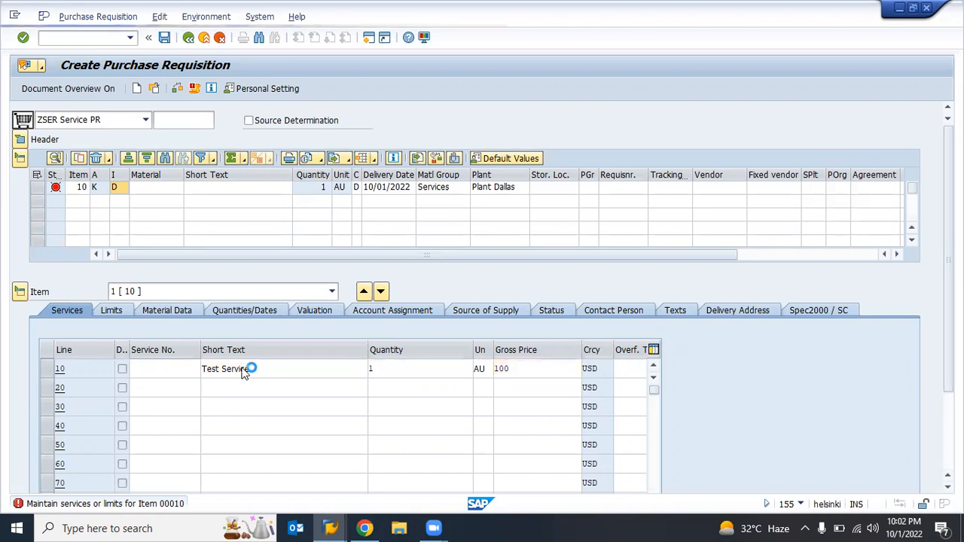
{"action": "key", "text": "Return"}
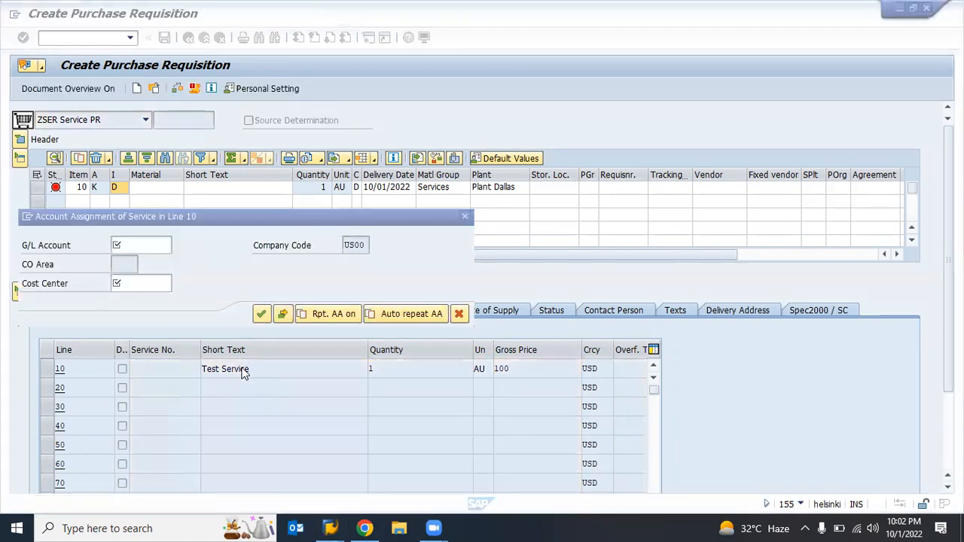
Step: Look up the G/L accounts and assign Accrued Expenses of company code US00 to service line 10
{"action": "left_click", "coordinate": [145, 243]}
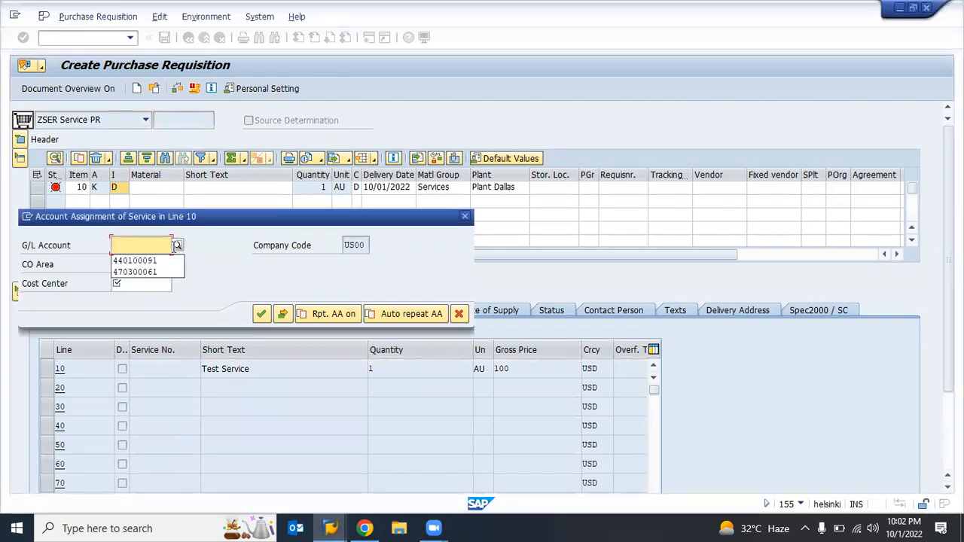
{"action": "left_click", "coordinate": [177, 245]}
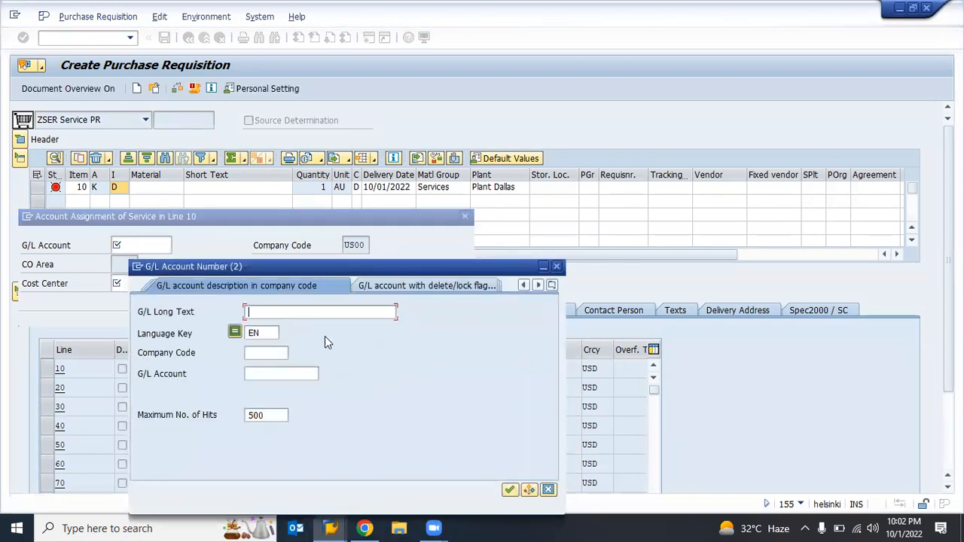
{"action": "key", "text": "Return"}
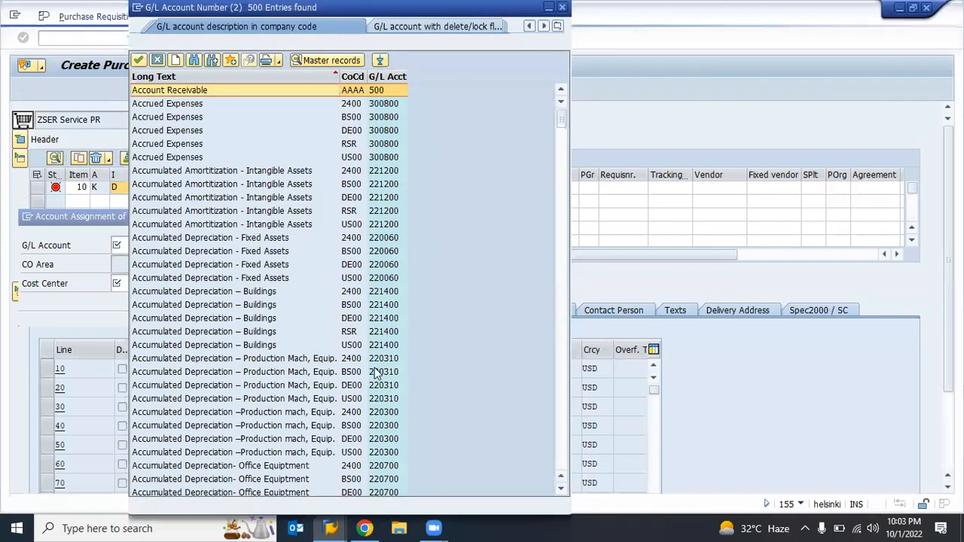
{"action": "key", "text": "Down"}
{"action": "key", "text": "Down"}
{"action": "key", "text": "Down"}
{"action": "key", "text": "Down"}
{"action": "key", "text": "Down"}
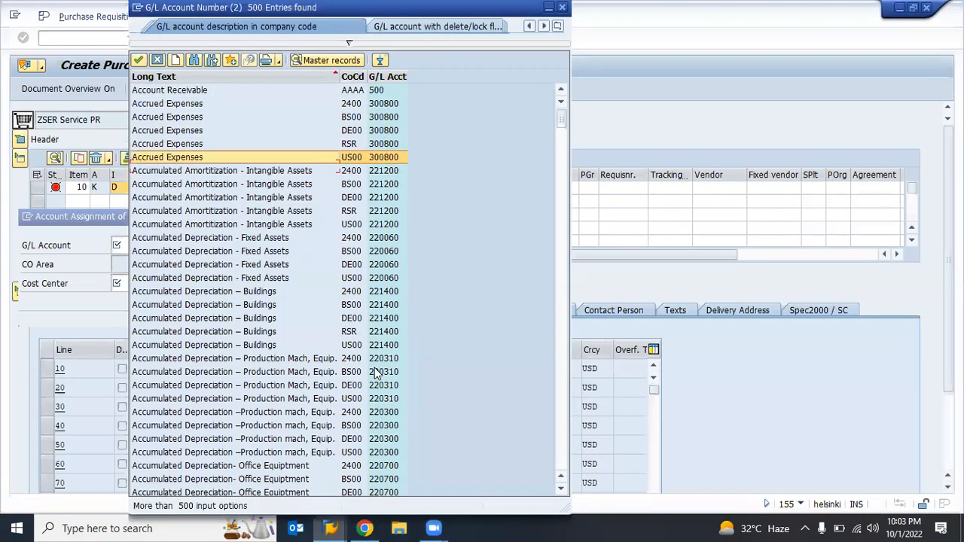
{"action": "key", "text": "Return"}
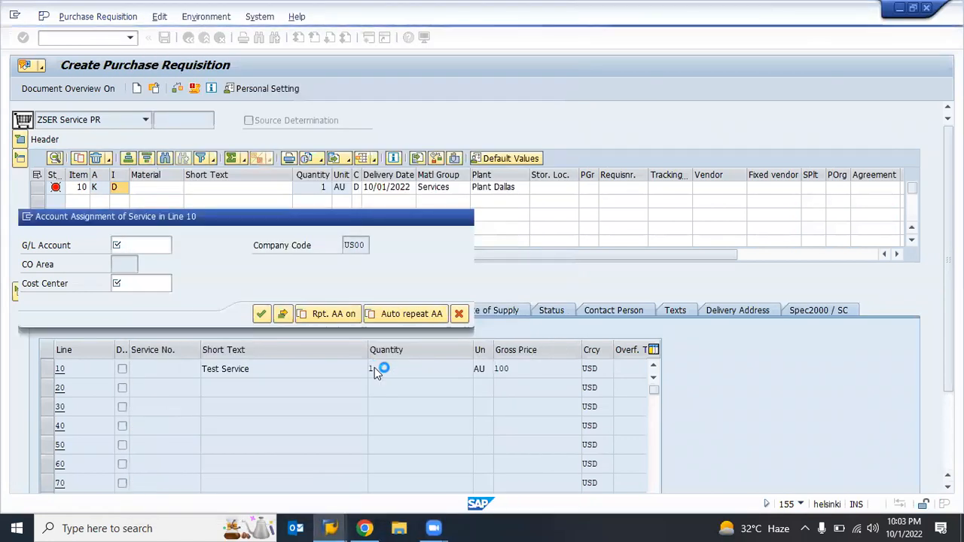
Step: Look up cost centers without the user responsible filter, assign NAHR2000 to service line 10, and confirm the account assignment
{"action": "key", "text": "Tab"}
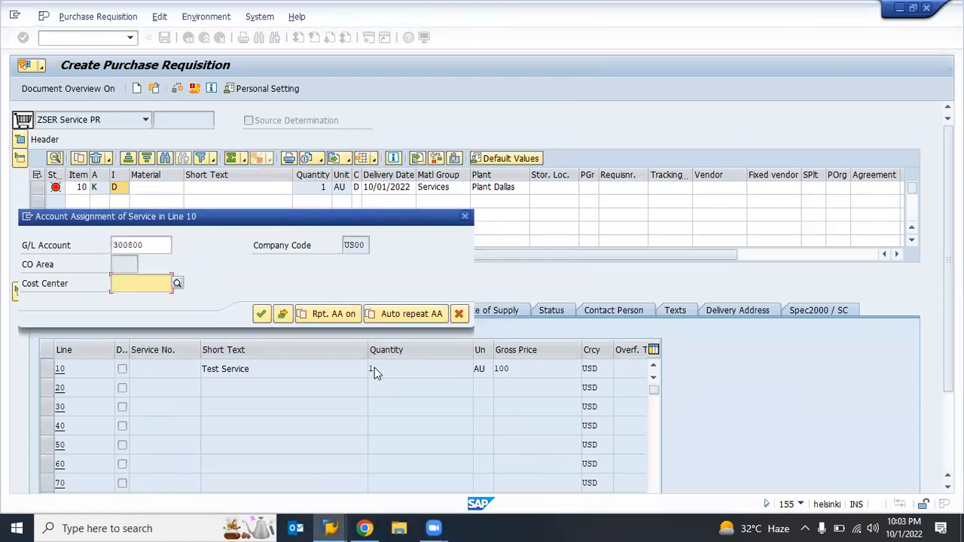
{"action": "key", "text": "F4"}
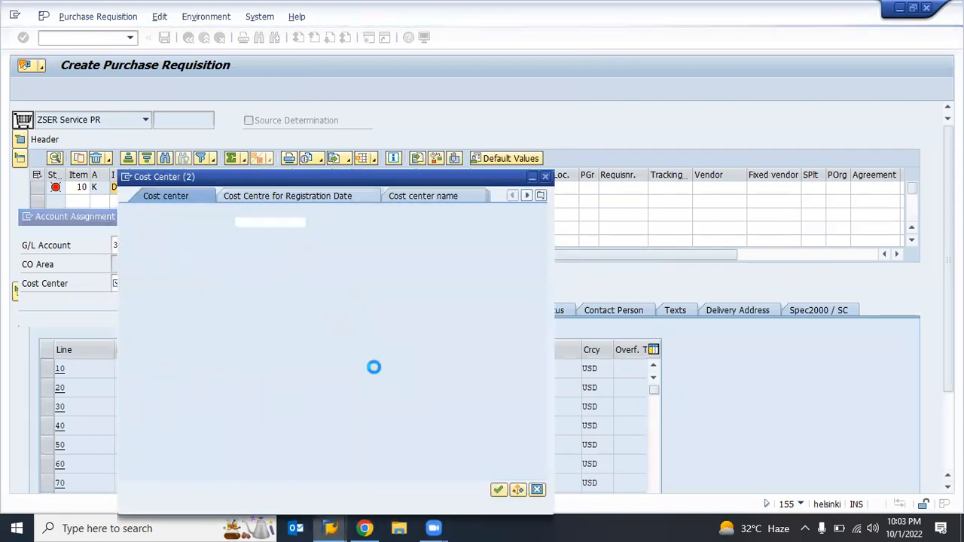
{"action": "key", "text": "Return"}
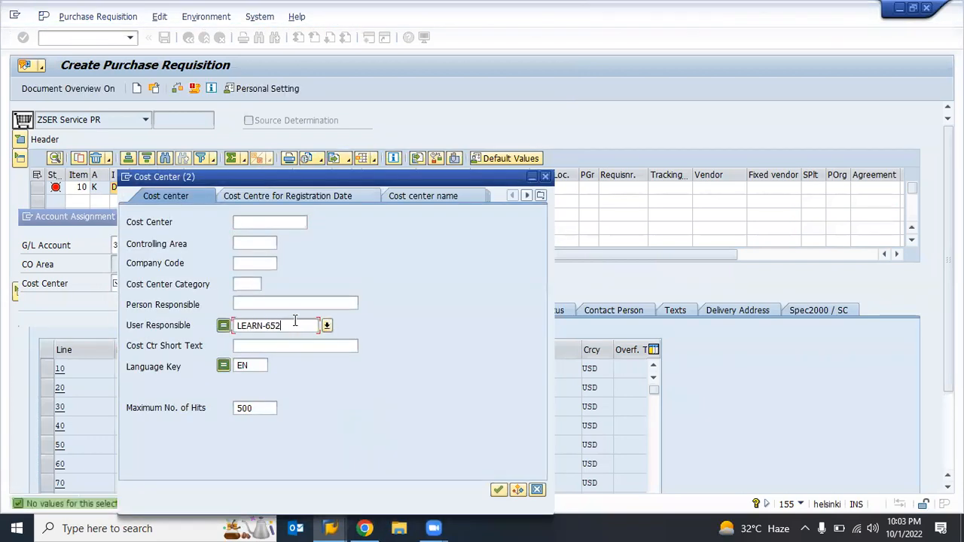
{"action": "key", "text": "BackSpace"}
{"action": "key", "text": "BackSpace"}
{"action": "key", "text": "BackSpace"}
{"action": "key", "text": "BackSpace"}
{"action": "key", "text": "BackSpace"}
{"action": "key", "text": "BackSpace"}
{"action": "key", "text": "BackSpace"}
{"action": "key", "text": "BackSpace"}
{"action": "key", "text": "Return"}
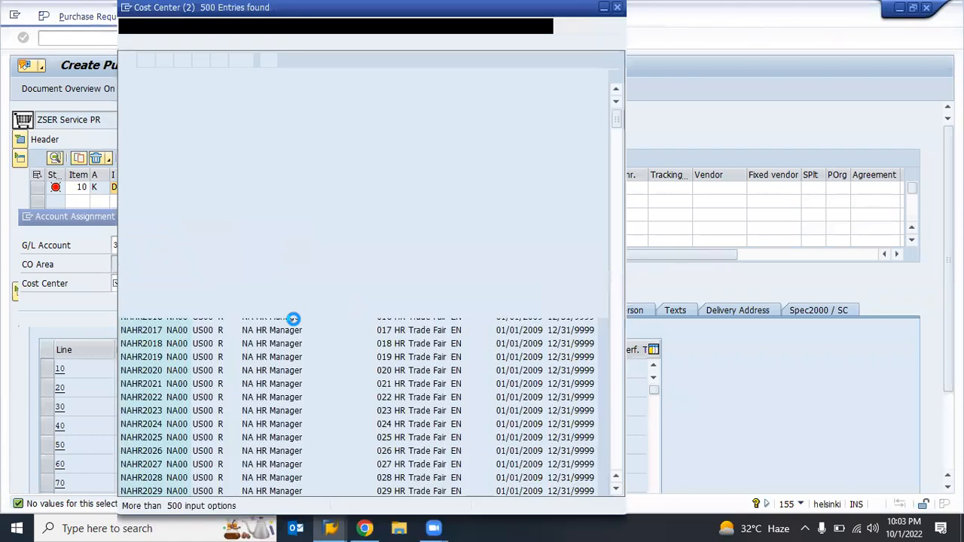
{"action": "double_click", "coordinate": [293, 321]}
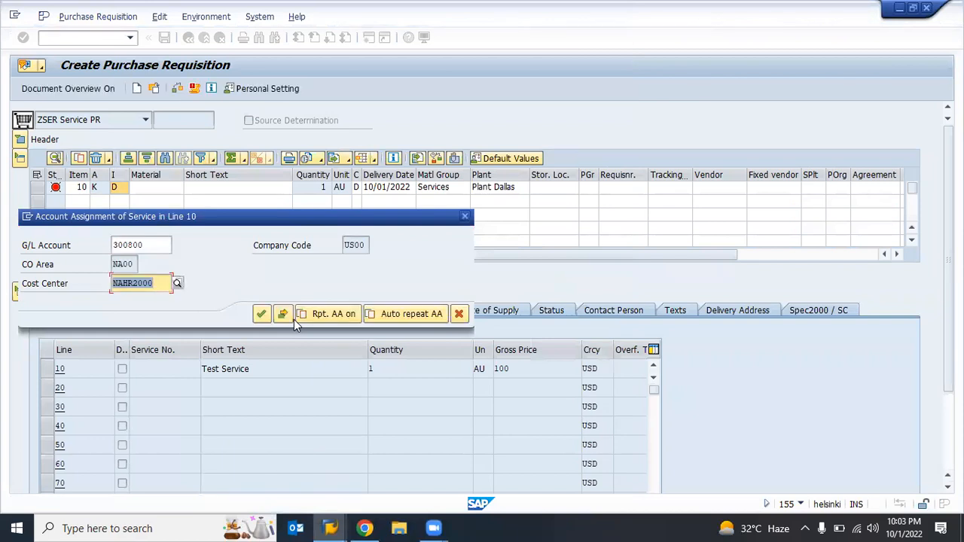
{"action": "left_click", "coordinate": [290, 316]}
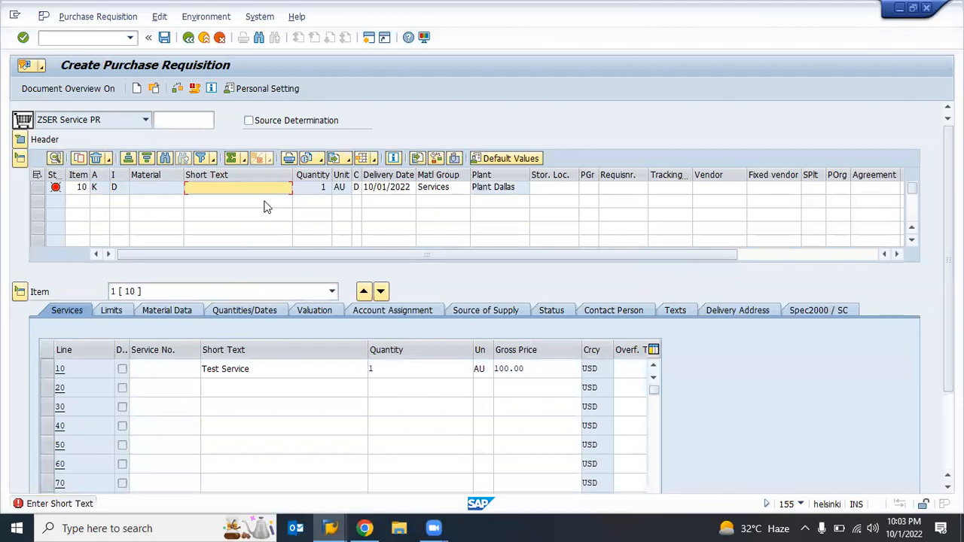
Step: Enter Test Service PR Create as the short text of requisition item 10 and save the requisition
{"action": "type", "text": "Test Service PR Create"}
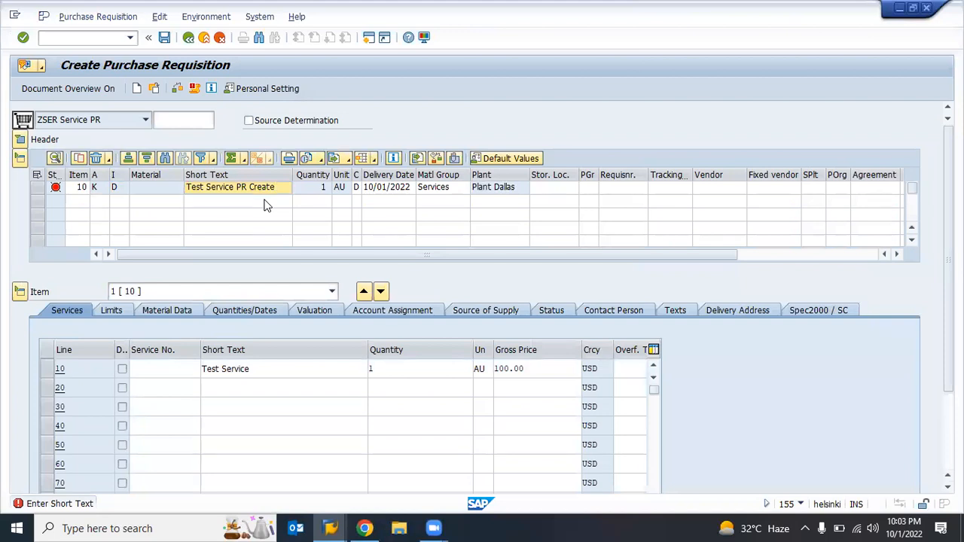
{"action": "key", "text": "Return"}
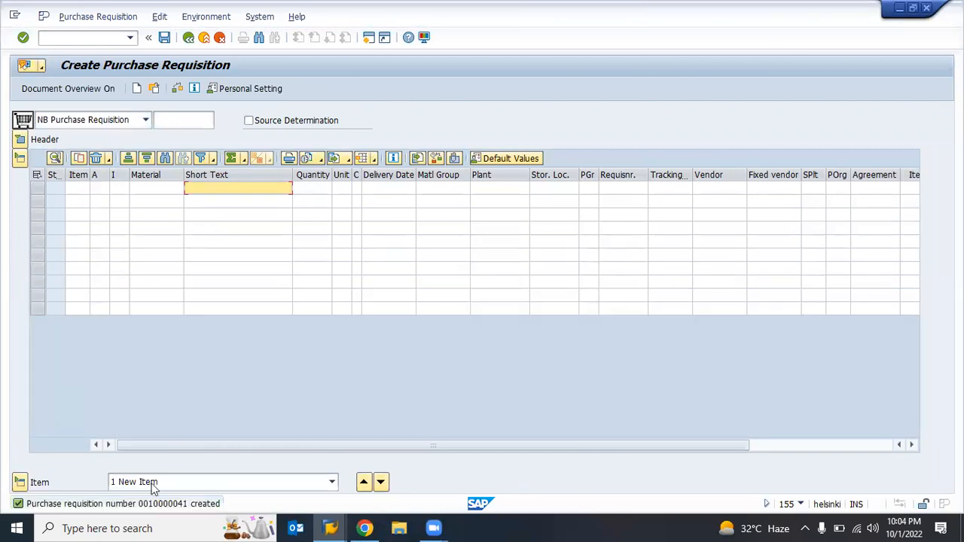
Step: Open the newly saved purchase requisition and check its number and item details
{"action": "left_click", "coordinate": [154, 88]}
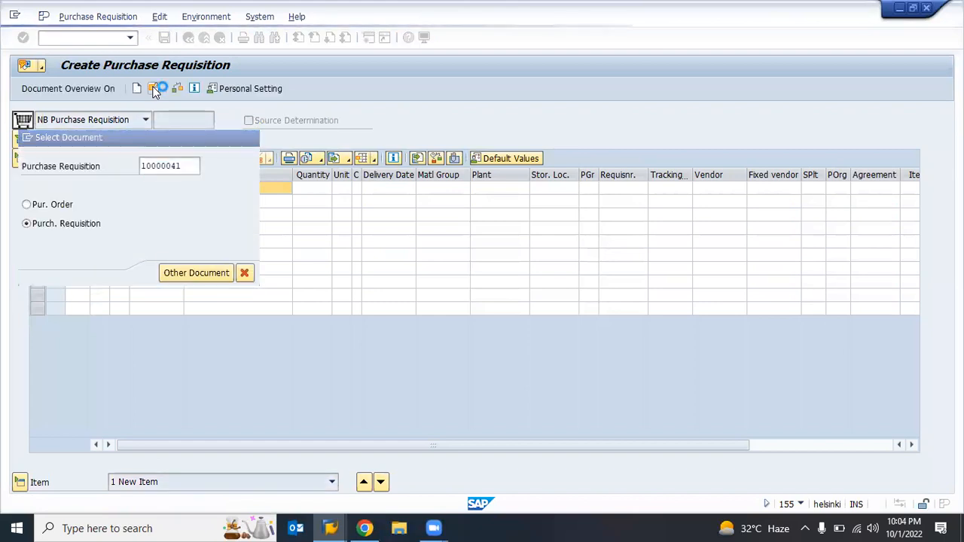
{"action": "key", "text": "Return"}
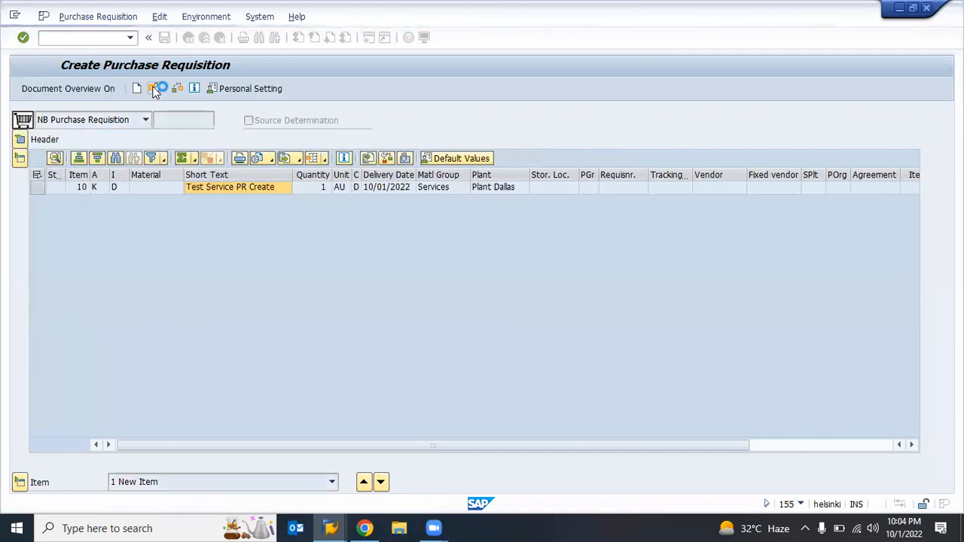
{"action": "left_click", "coordinate": [23, 483]}
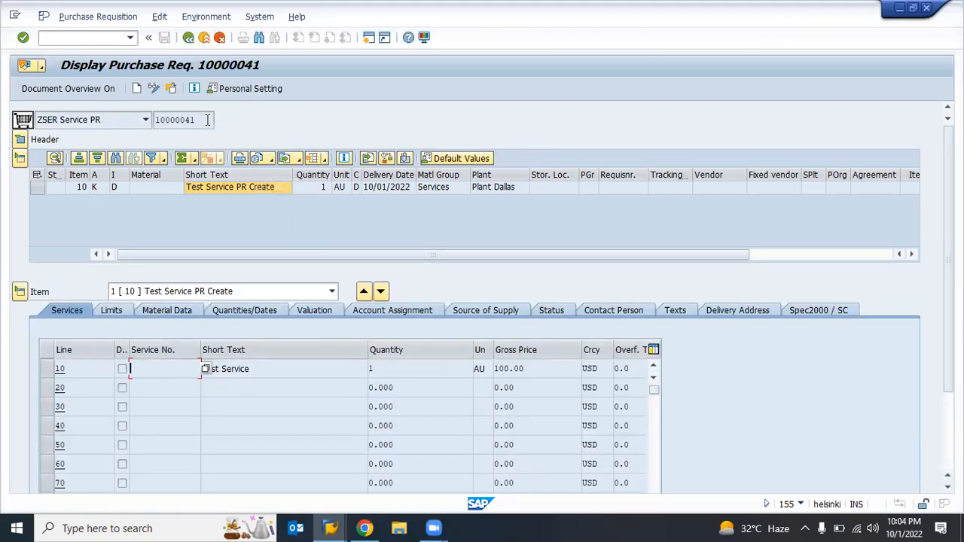
{"action": "left_click_drag", "start_coordinate": [207, 119], "coordinate": [163, 121]}
{"action": "left_click", "coordinate": [157, 121]}
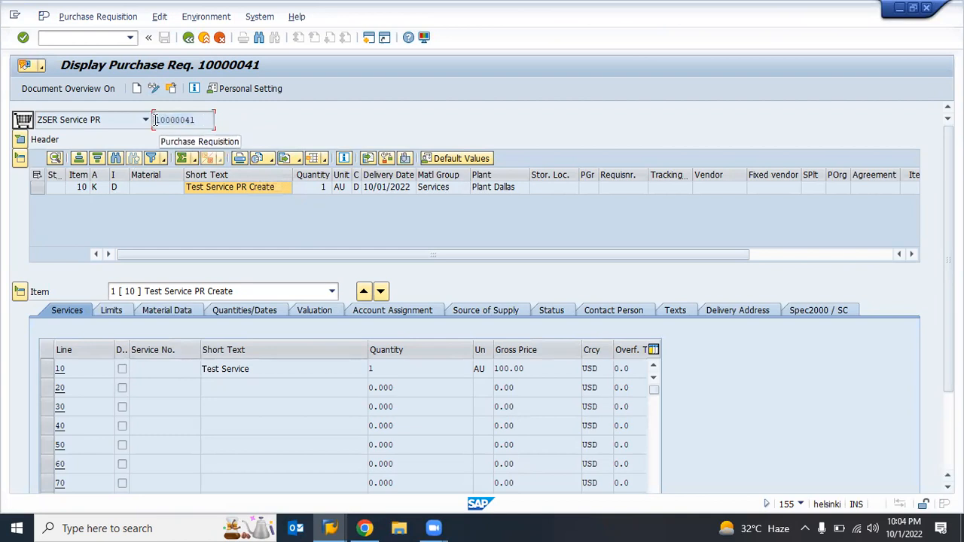
Step: Check the header texts of the requisition and start purchase order creation with transaction ME21N
{"action": "left_click", "coordinate": [24, 138]}
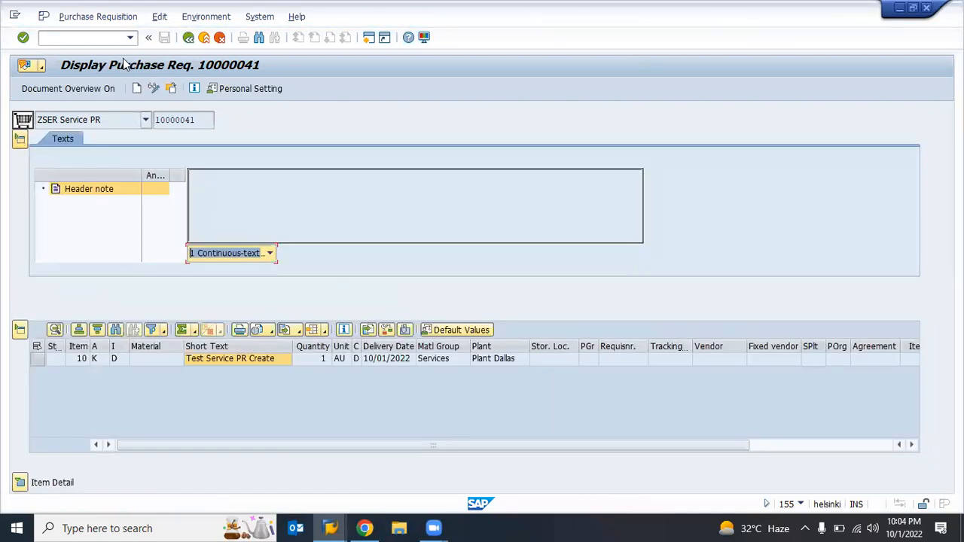
{"action": "left_click", "coordinate": [93, 37]}
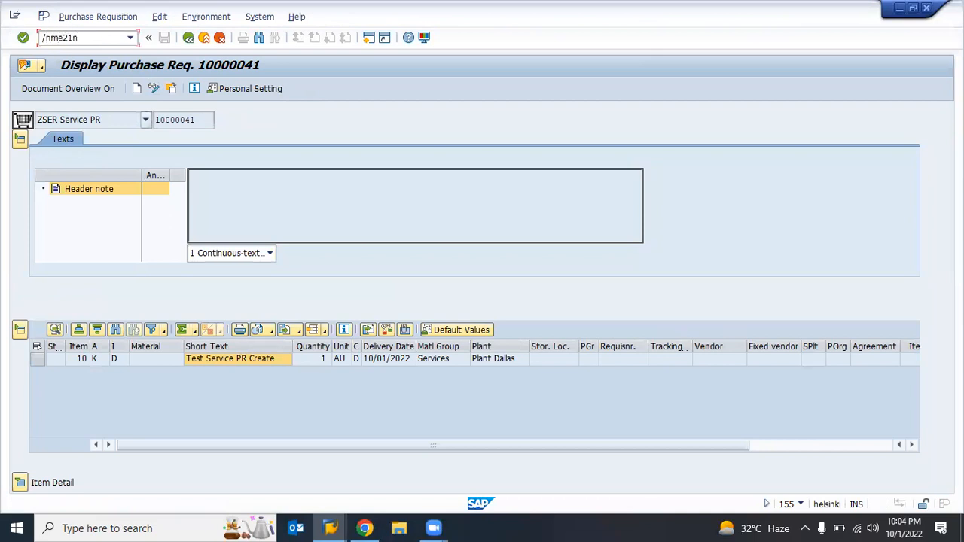
{"action": "key", "text": "Return"}
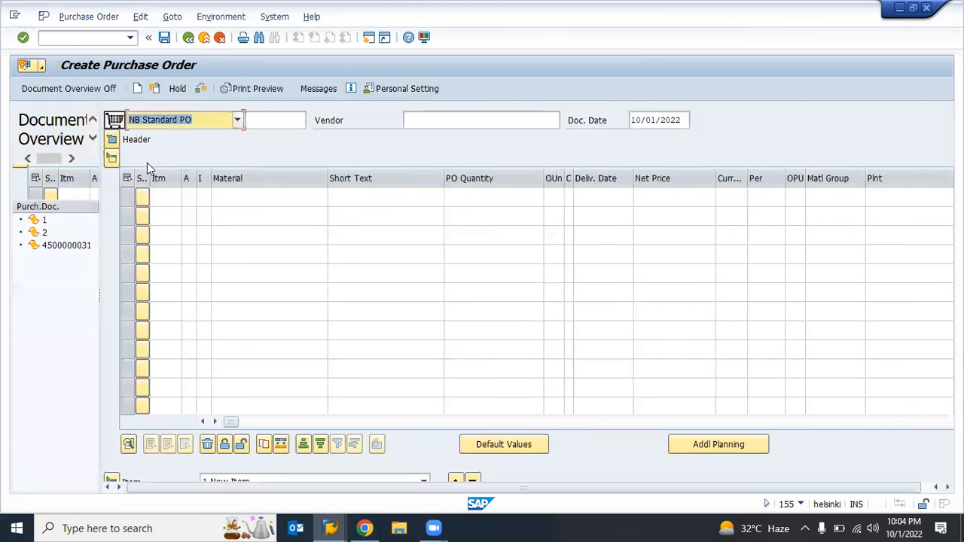
Step: Hide the document overview and expand the header of the new purchase order
{"action": "left_click", "coordinate": [179, 127]}
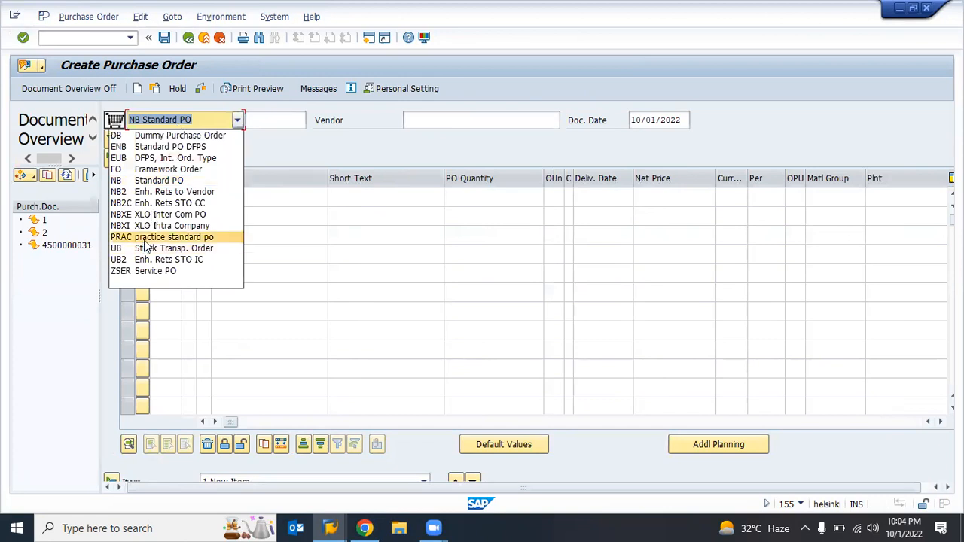
{"action": "left_click", "coordinate": [156, 180]}
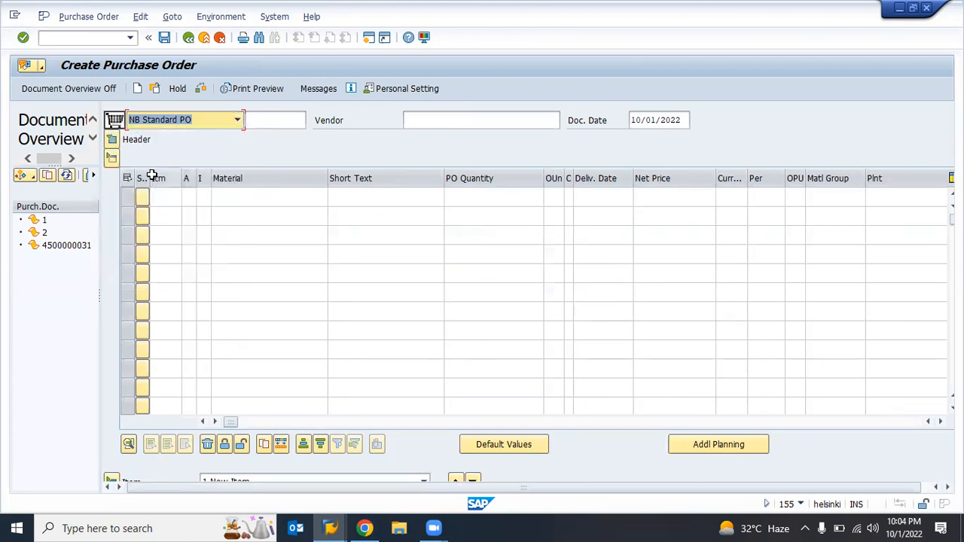
{"action": "left_click", "coordinate": [72, 91]}
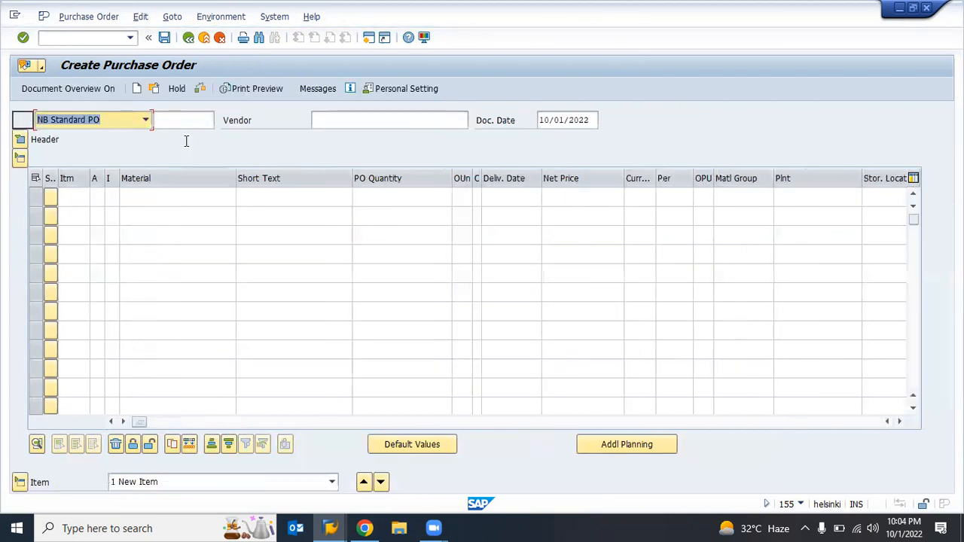
{"action": "left_click", "coordinate": [20, 140]}
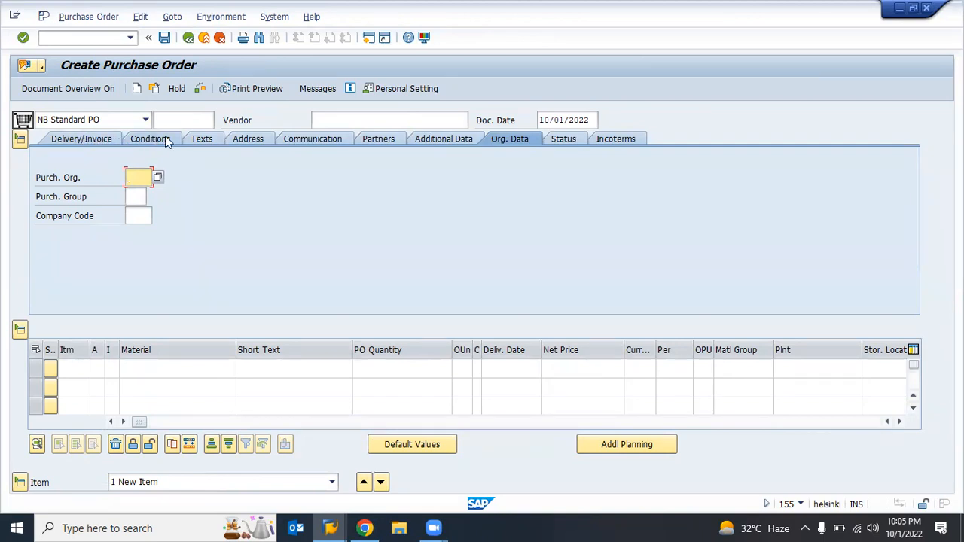
Step: Set the order type to ZSER Service PO and view the header's additional data
{"action": "left_click", "coordinate": [96, 121]}
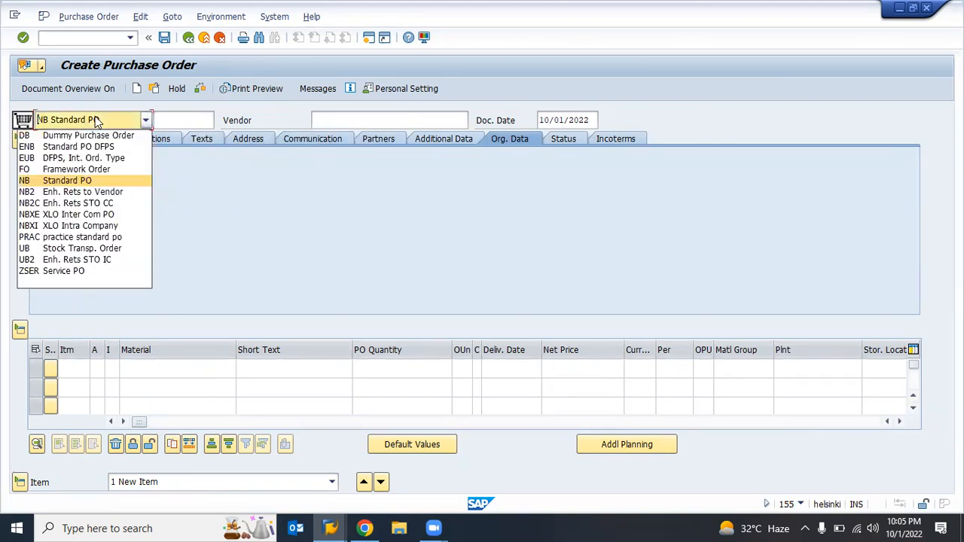
{"action": "left_click", "coordinate": [65, 270]}
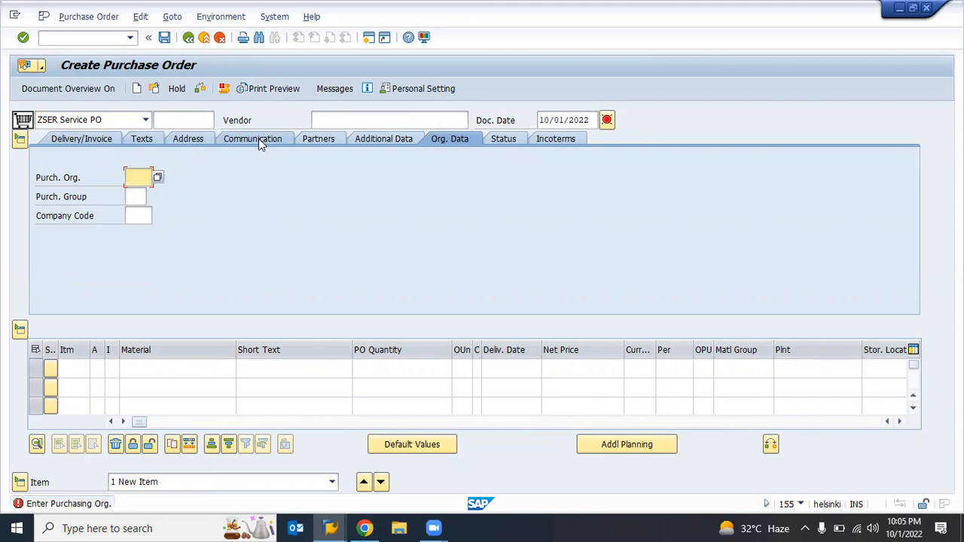
{"action": "left_click", "coordinate": [258, 139]}
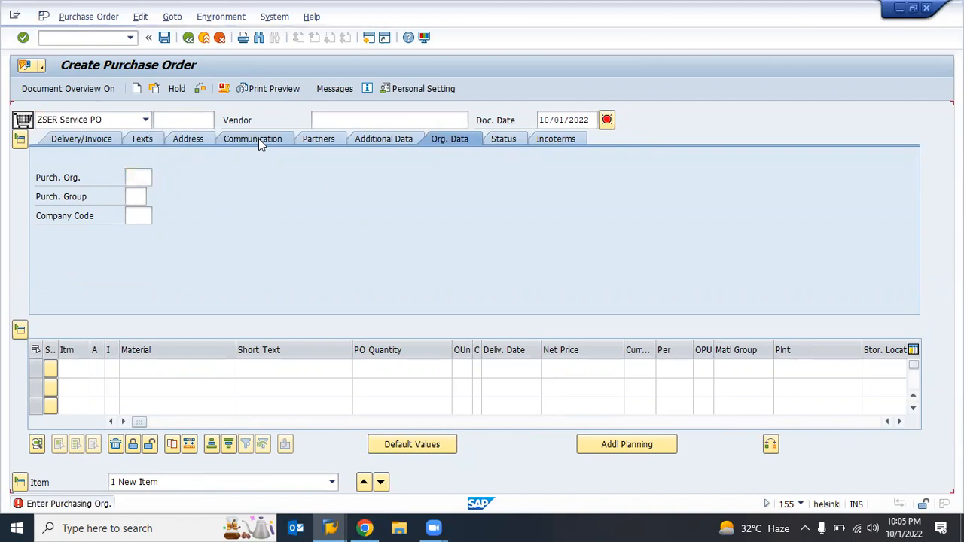
{"action": "left_click", "coordinate": [384, 139]}
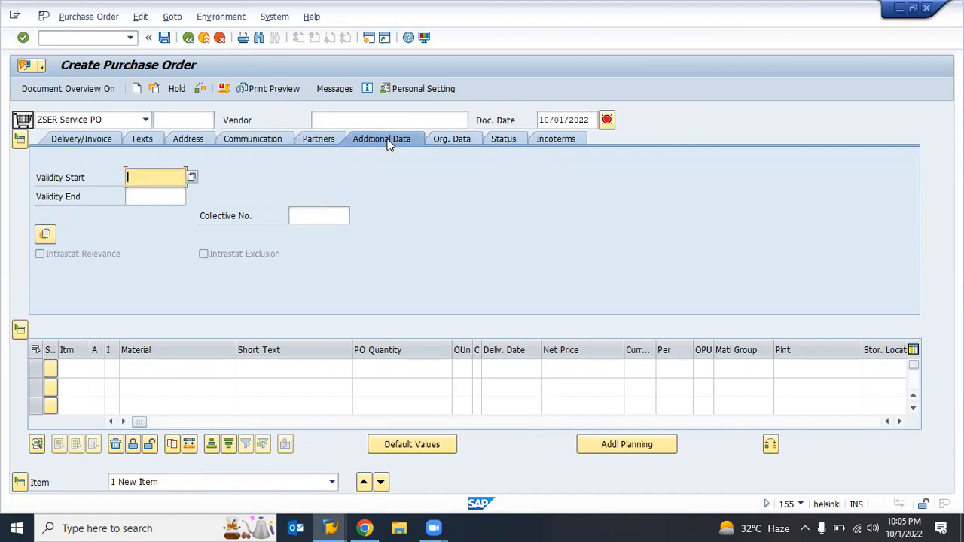
Step: Switch the order type to NB Standard PO to compare its additional data fields, and return to ZSER Service PO
{"action": "left_click", "coordinate": [79, 125]}
{"action": "key", "text": "n"}
{"action": "key", "text": "Return"}
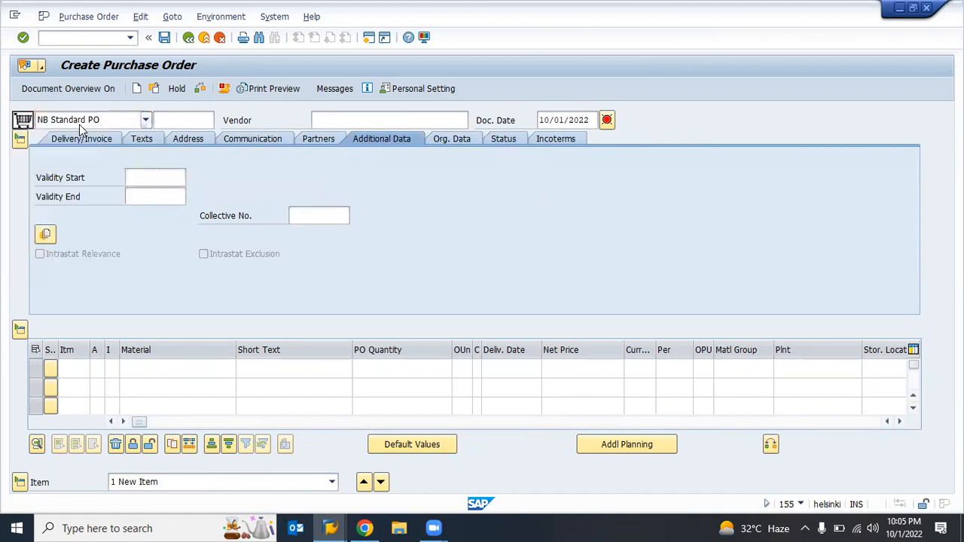
{"action": "left_click", "coordinate": [392, 139]}
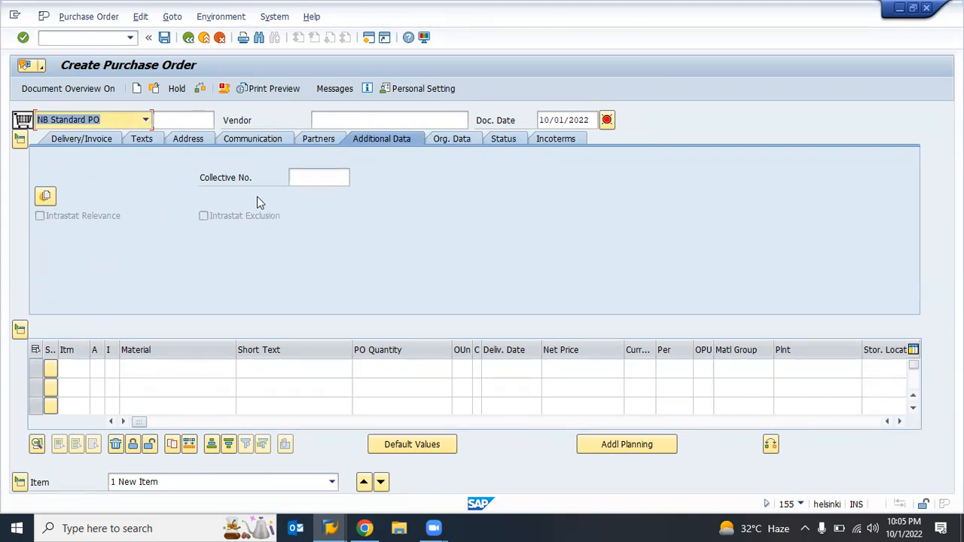
{"action": "left_click", "coordinate": [146, 119]}
{"action": "left_click", "coordinate": [55, 271]}
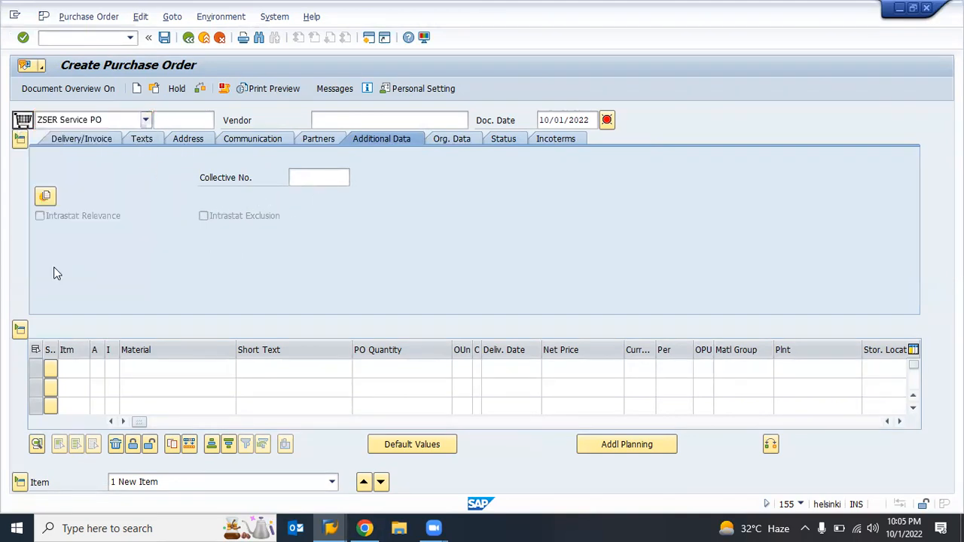
{"action": "left_click", "coordinate": [449, 139]}
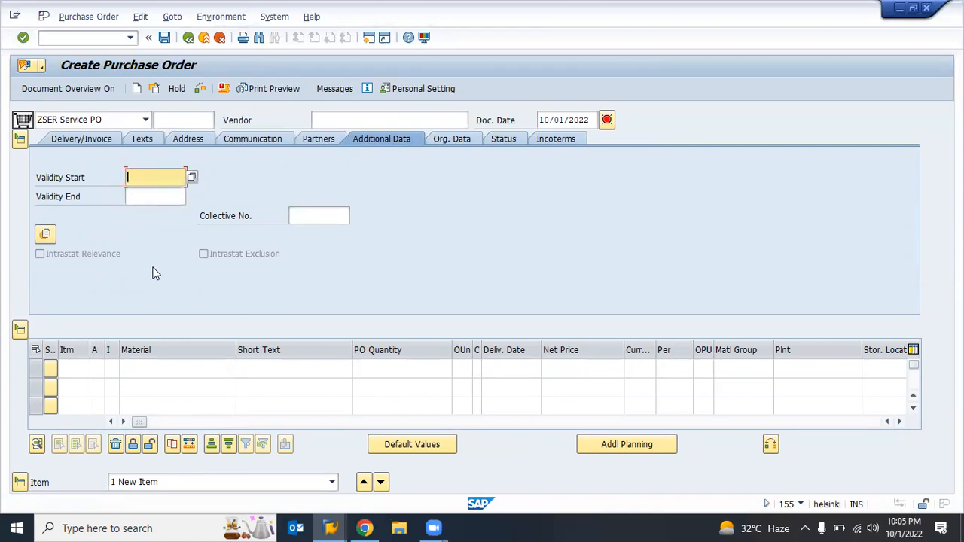
Step: Reference item 10 of the newly saved purchase requisition in the first line of the purchase order's item table
{"action": "left_click", "coordinate": [629, 424]}
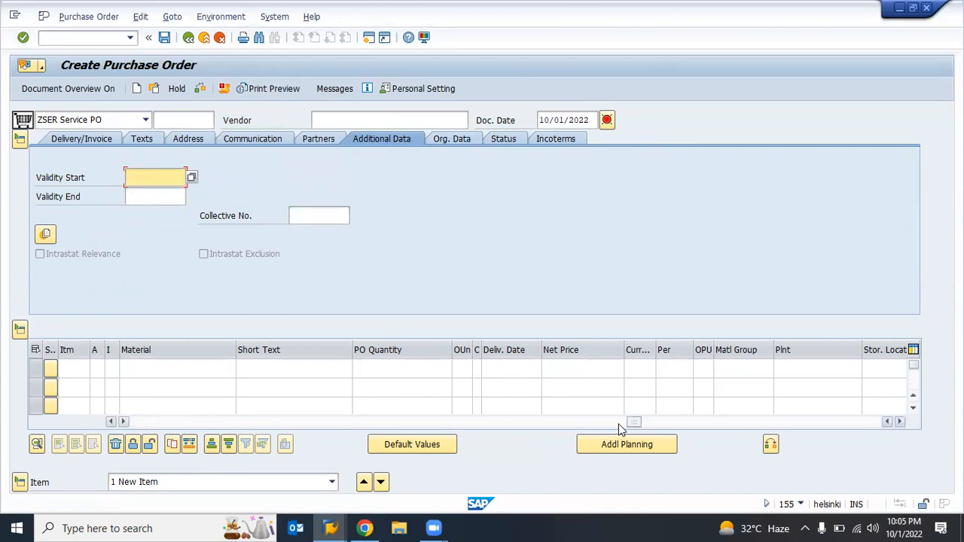
{"action": "left_click_drag", "start_coordinate": [629, 424], "coordinate": [506, 427]}
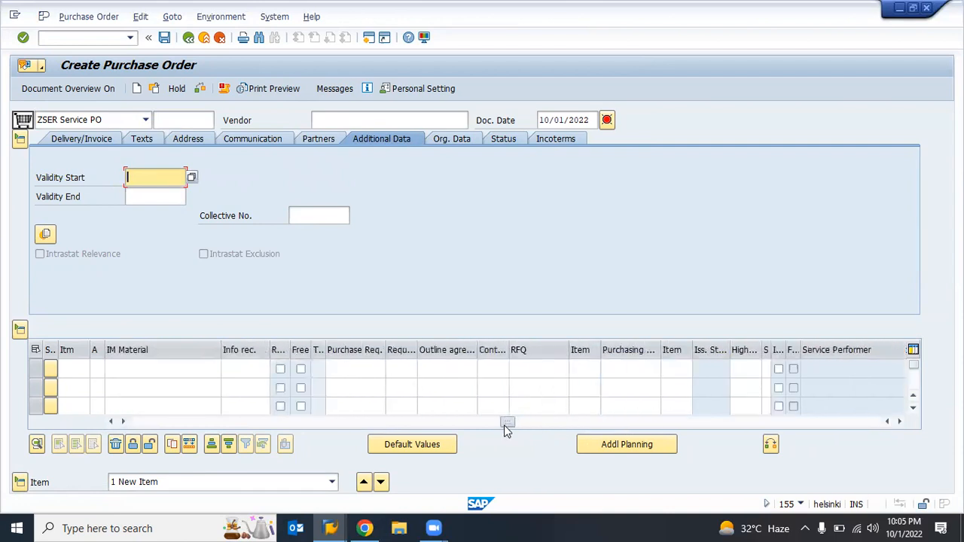
{"action": "left_click", "coordinate": [349, 366]}
{"action": "key", "text": "Tab"}
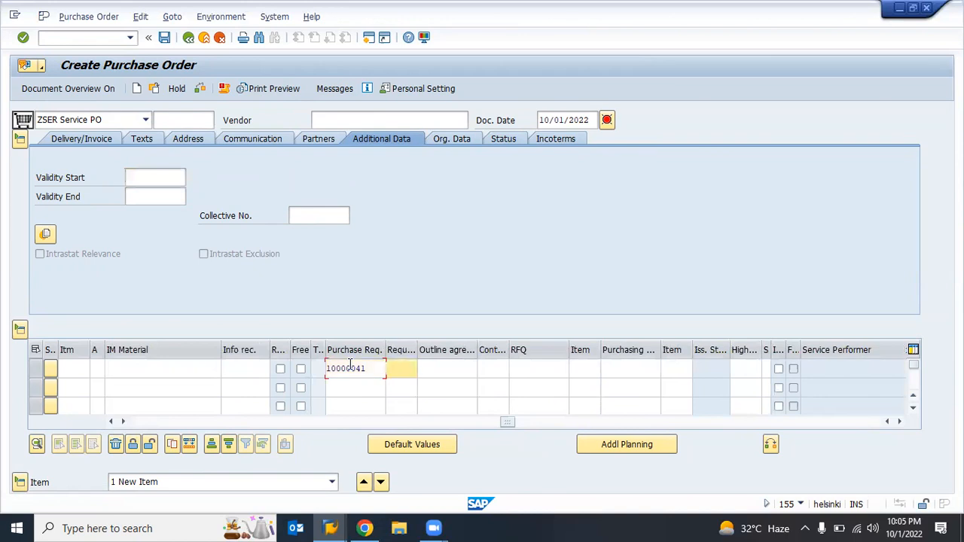
{"action": "type", "text": "10"}
{"action": "key", "text": "Return"}
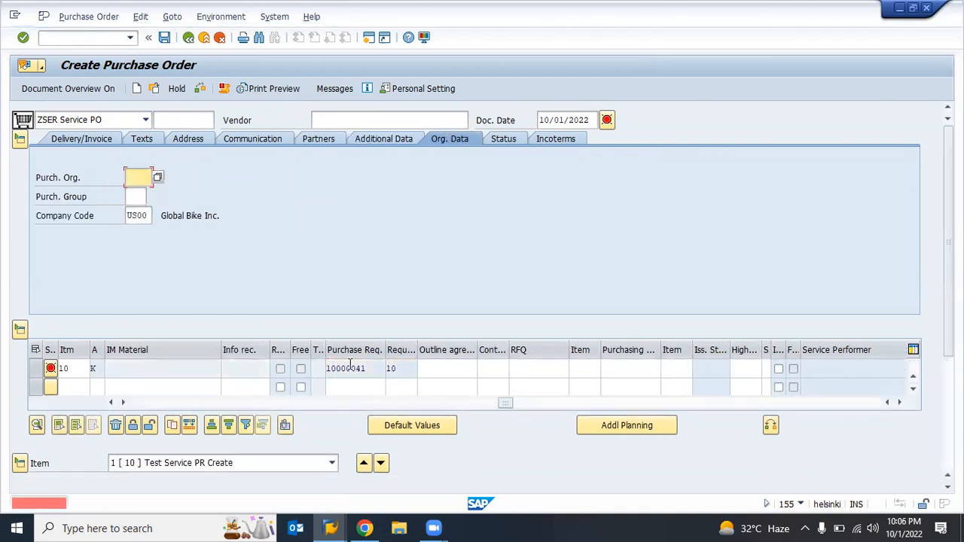
{"action": "left_click_drag", "start_coordinate": [503, 402], "coordinate": [128, 405]}
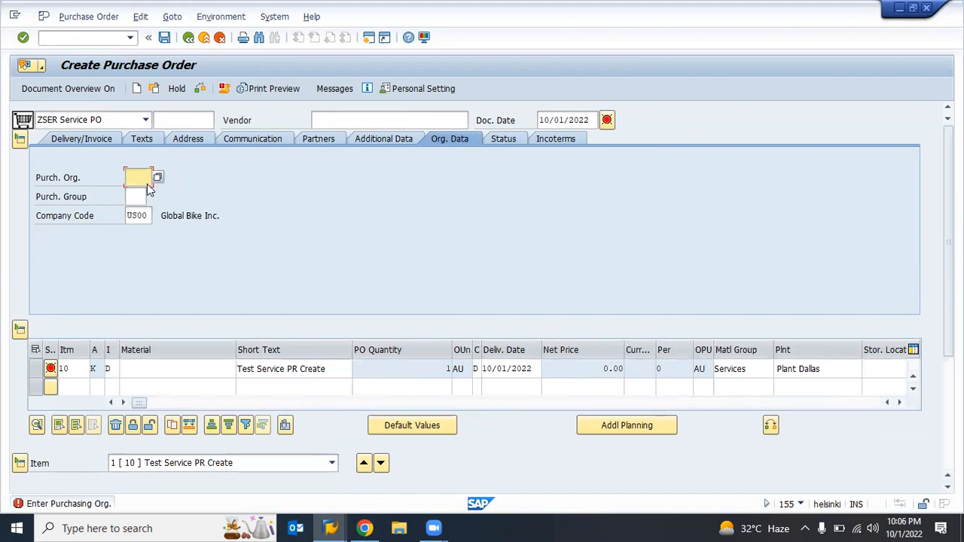
{"action": "left_click", "coordinate": [158, 178]}
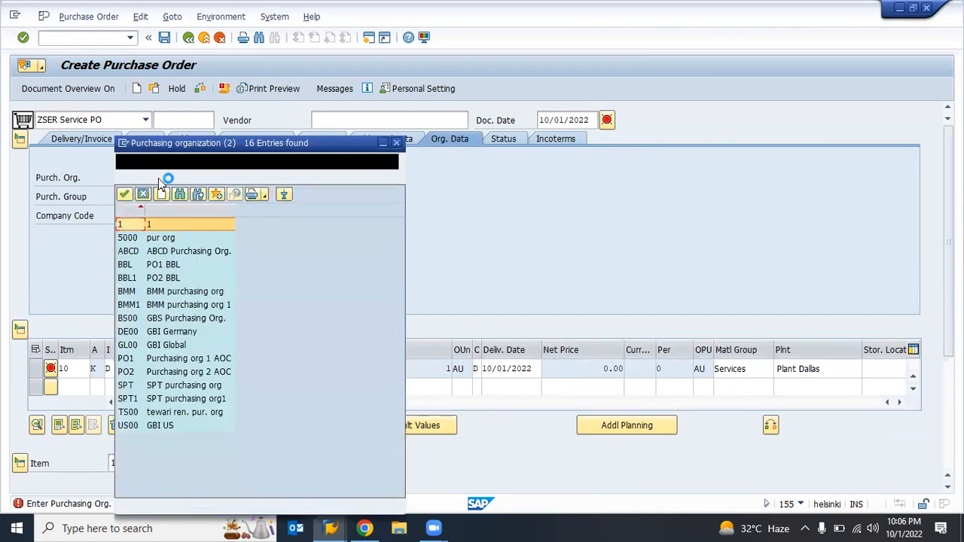
{"action": "key", "text": "Down"}
{"action": "key", "text": "Down"}
{"action": "key", "text": "Down"}
{"action": "key", "text": "Up"}
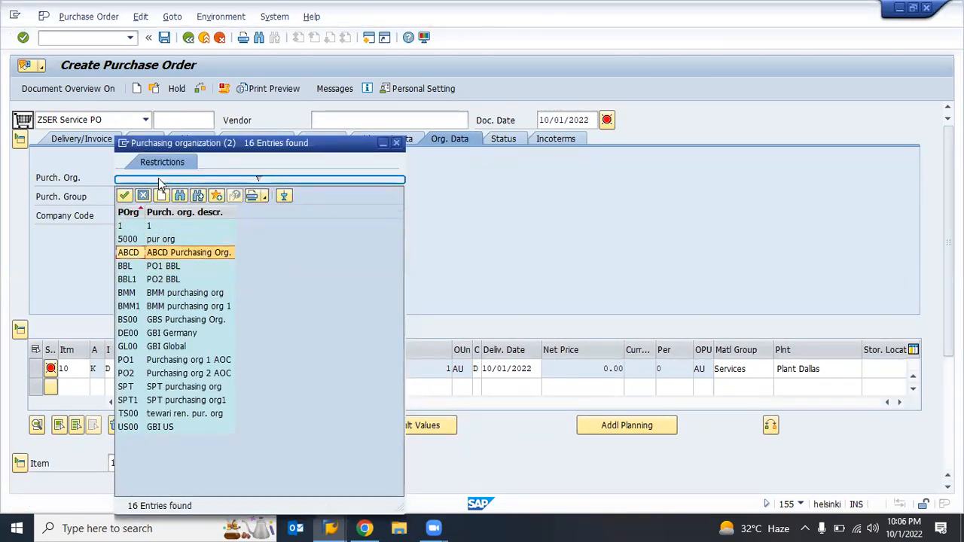
{"action": "key", "text": "Return"}
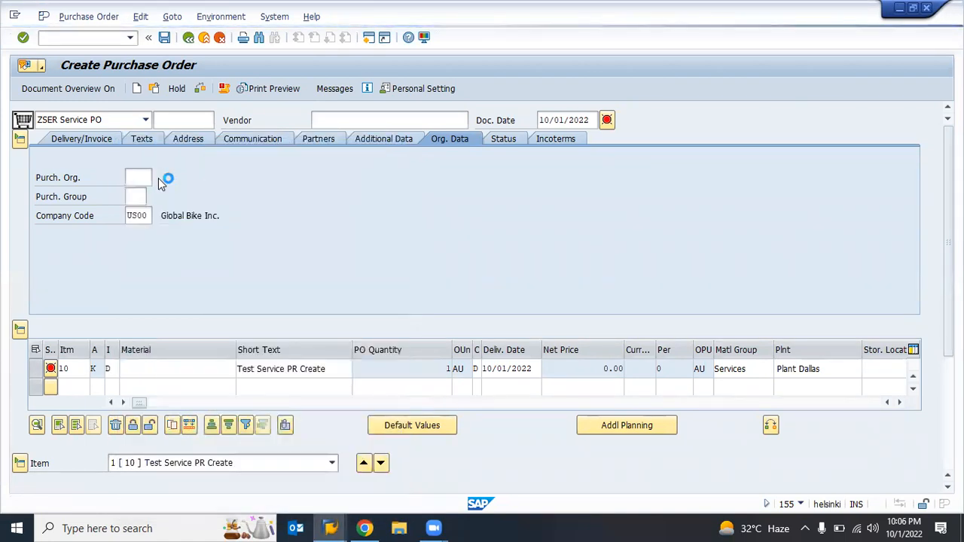
{"action": "key", "text": "BackSpace"}
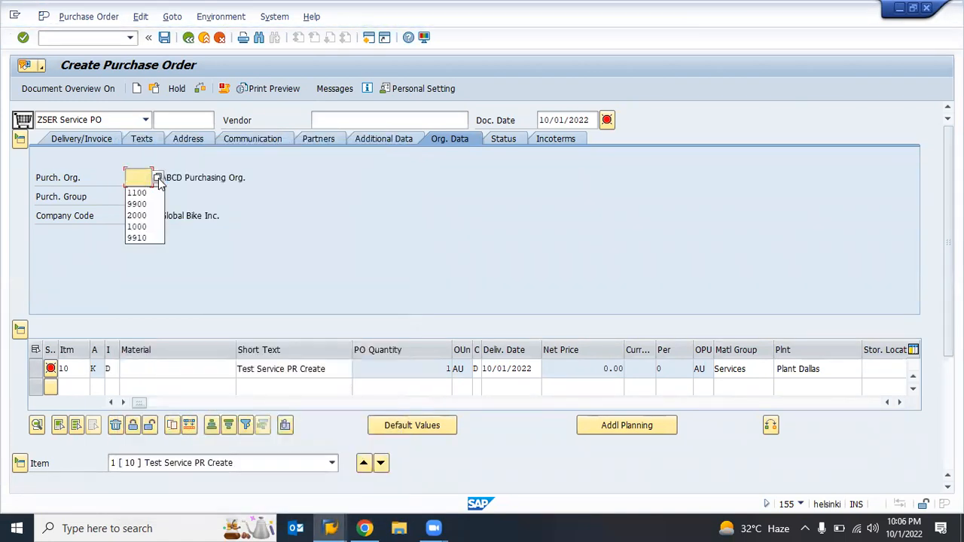
Step: Set the purchasing organization to US00 and the purchasing group to TS1 in the order's organizational data
{"action": "type", "text": "us00"}
{"action": "key", "text": "Return"}
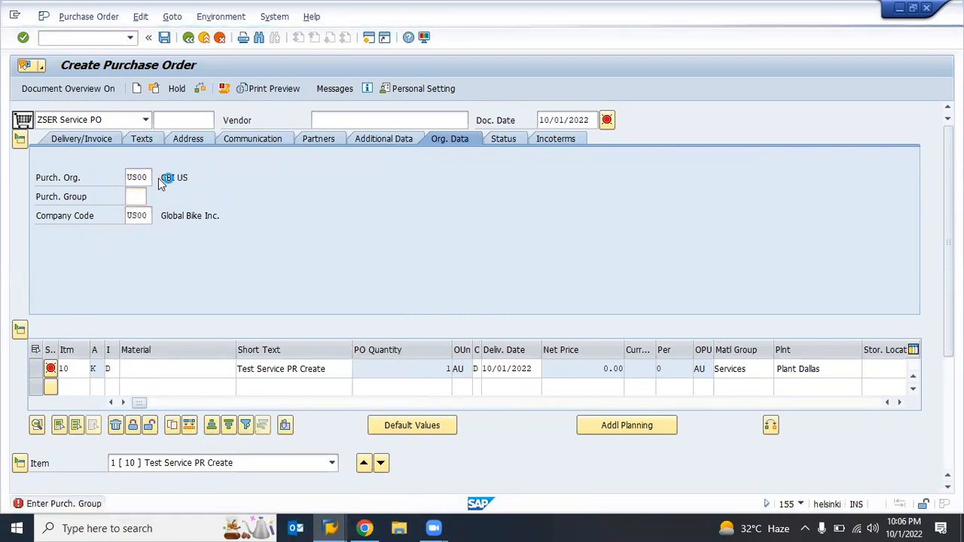
{"action": "key", "text": "F4"}
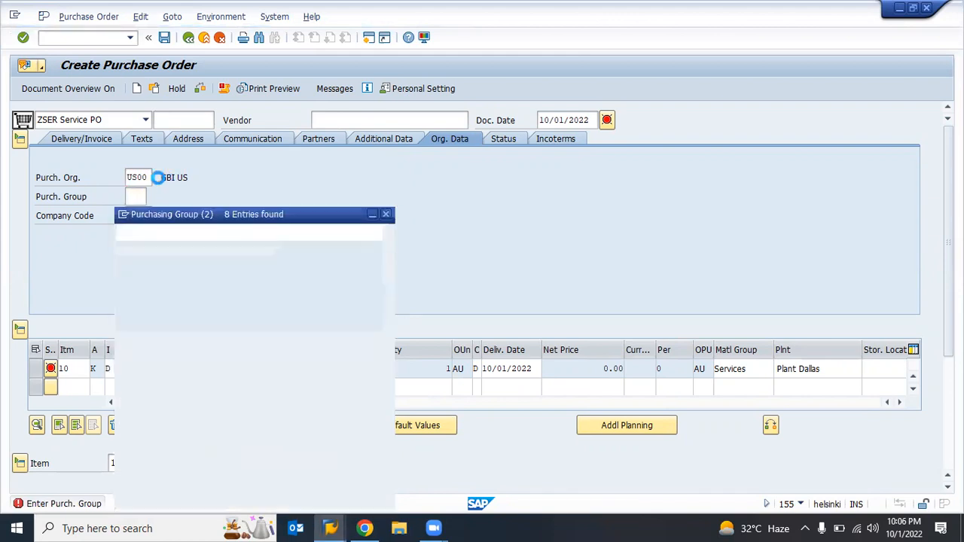
{"action": "key", "text": "Down"}
{"action": "key", "text": "Down"}
{"action": "key", "text": "Down"}
{"action": "key", "text": "Down"}
{"action": "key", "text": "Down"}
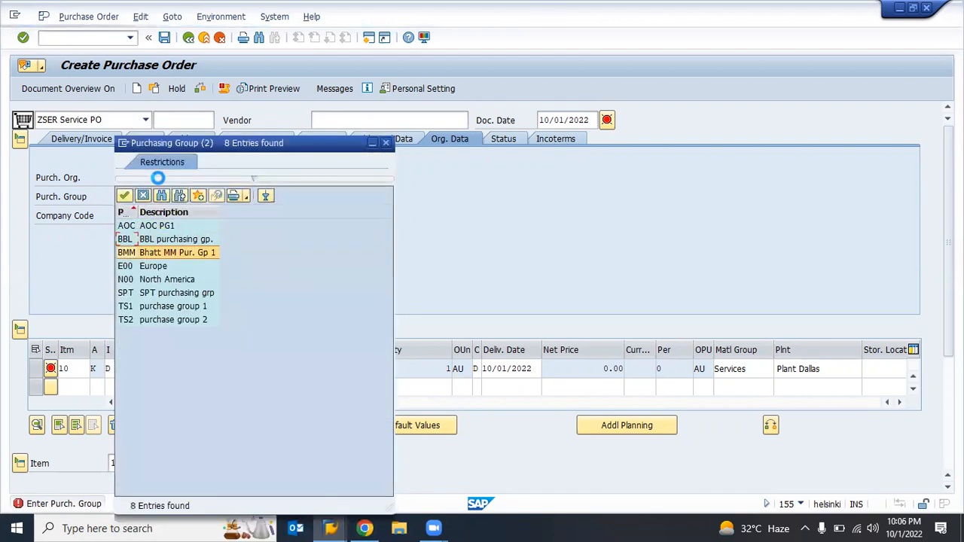
{"action": "key", "text": "Down"}
{"action": "key", "text": "Return"}
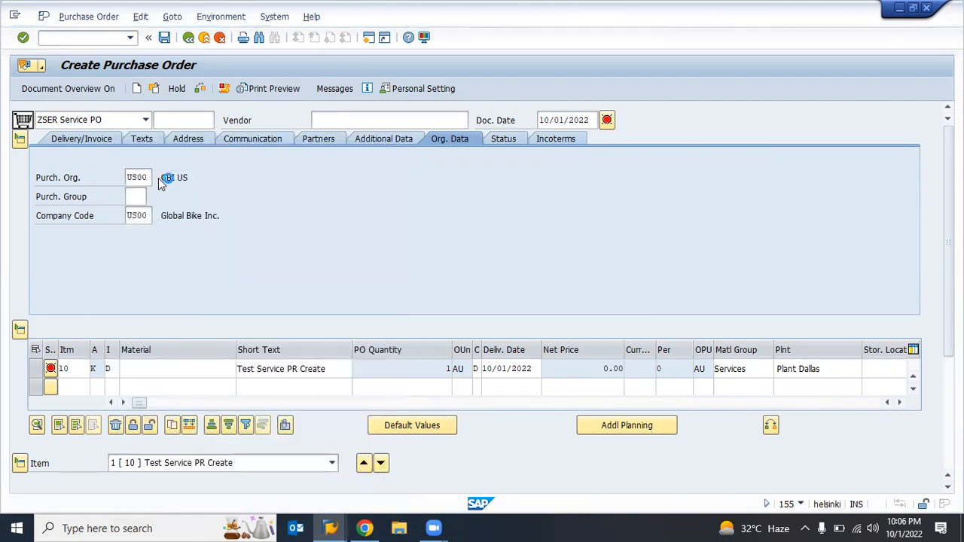
{"action": "key", "text": "Return"}
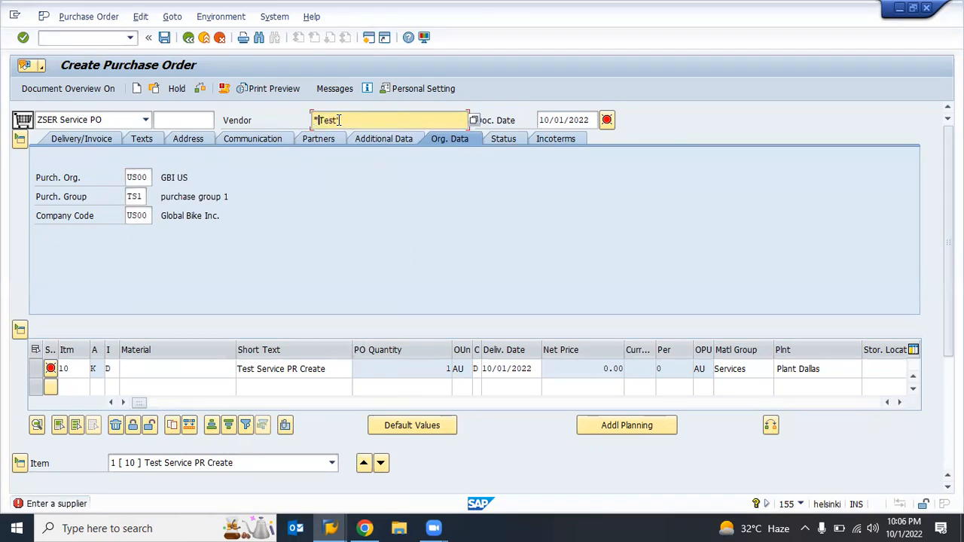
Step: Try to find the order's vendor with the search pattern *Test*, and clear the vendor field
{"action": "type", "text": "*Test"}
{"action": "key", "text": "Return"}
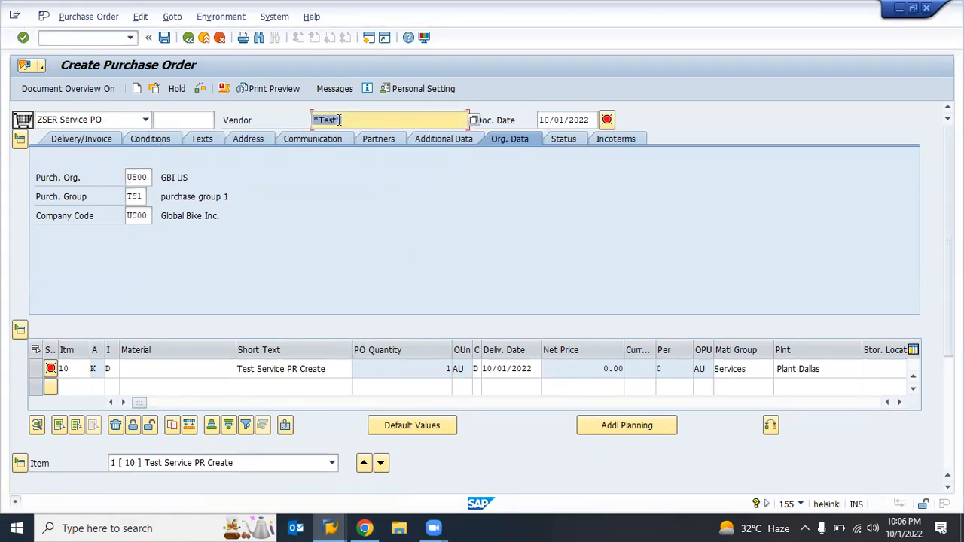
{"action": "left_click", "coordinate": [368, 120]}
{"action": "key", "text": "BackSpace"}
{"action": "key", "text": "BackSpace"}
{"action": "key", "text": "BackSpace"}
{"action": "key", "text": "BackSpace"}
{"action": "key", "text": "BackSpace"}
{"action": "key", "text": "BackSpace"}
Step: Look up suppliers by material and assign Rapids Nuts n Bolts from the first MARKER SET1 entry of plant DL00
{"action": "key", "text": "Escape"}
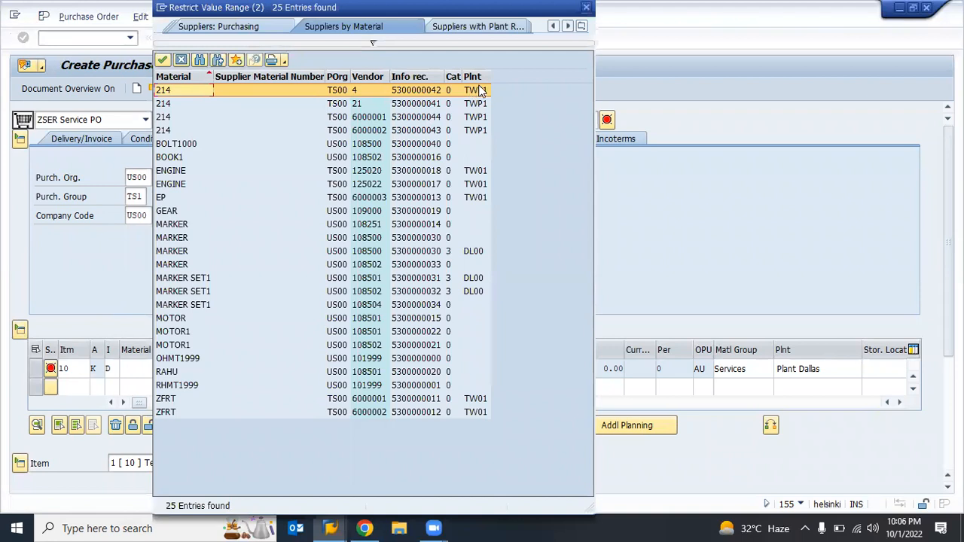
{"action": "left_click", "coordinate": [473, 277]}
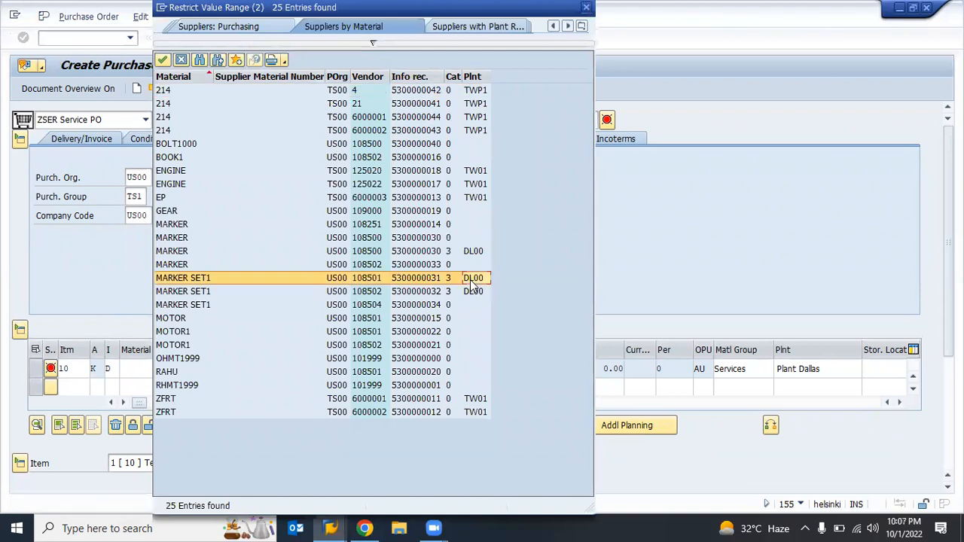
{"action": "double_click", "coordinate": [336, 278]}
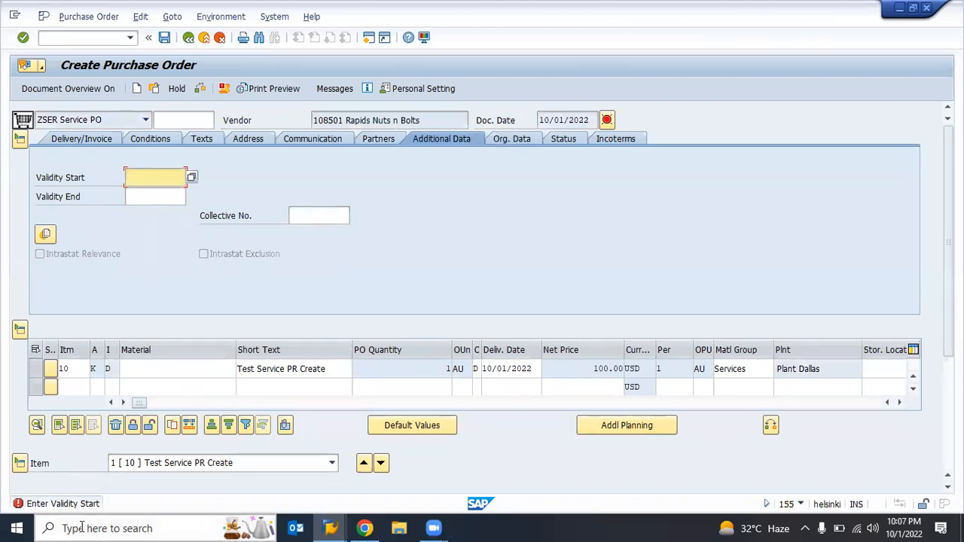
Step: Set the order's validity start to 10/01/2022 in the additional header data and try to save the order
{"action": "left_click", "coordinate": [192, 178]}
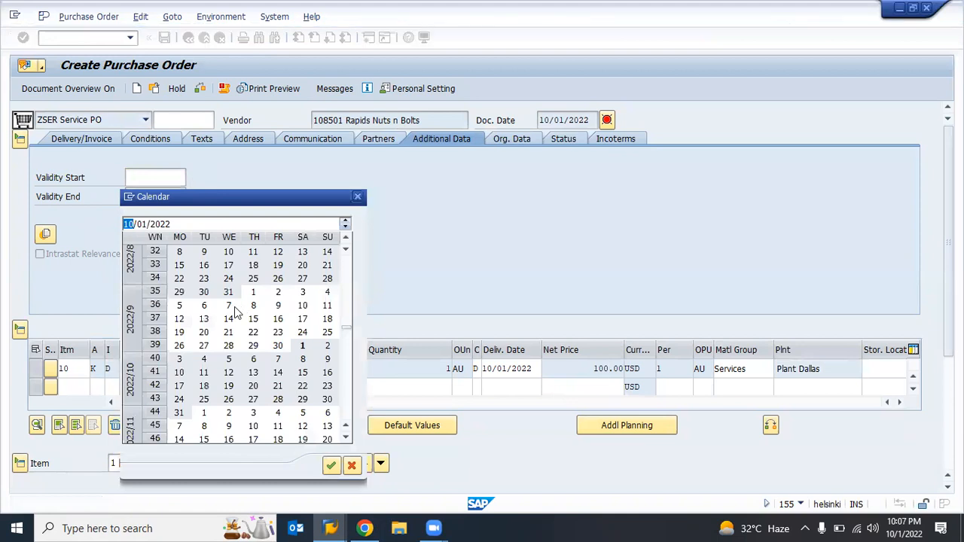
{"action": "left_click", "coordinate": [303, 349]}
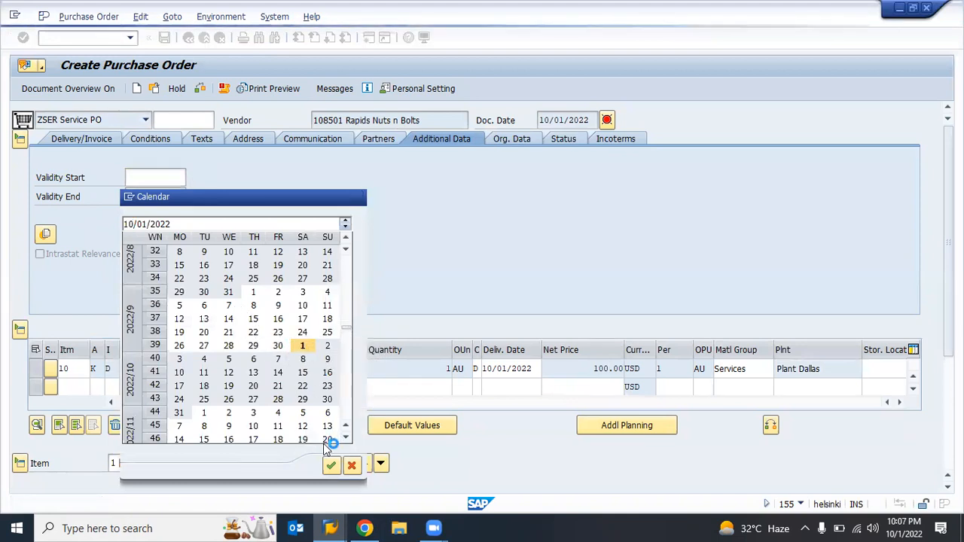
{"action": "left_click", "coordinate": [330, 465]}
{"action": "key", "text": "Return"}
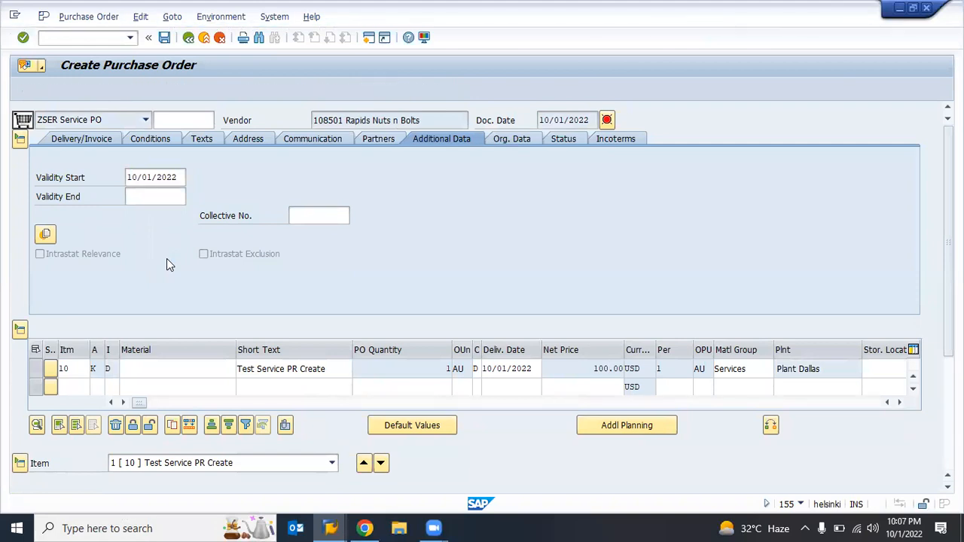
{"action": "left_click", "coordinate": [165, 40]}
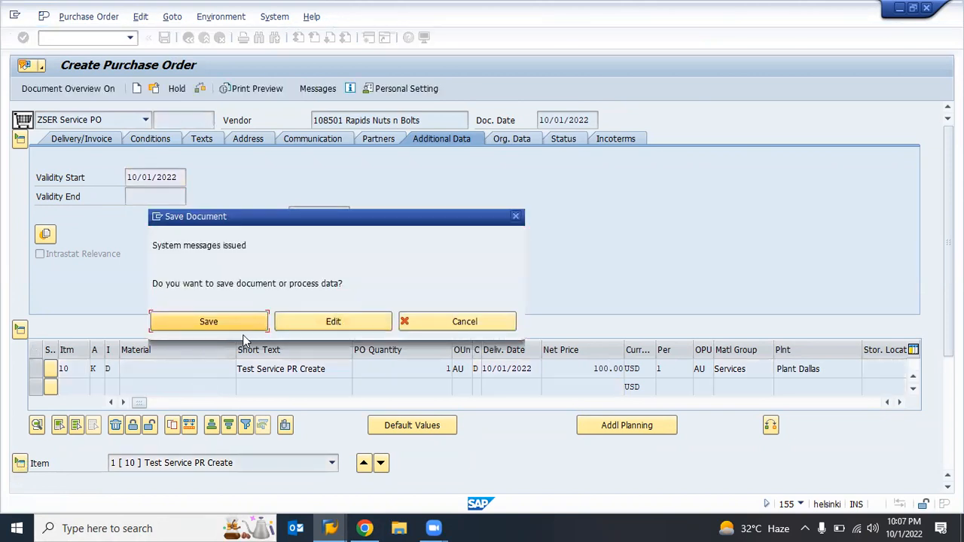
{"action": "left_click", "coordinate": [482, 329]}
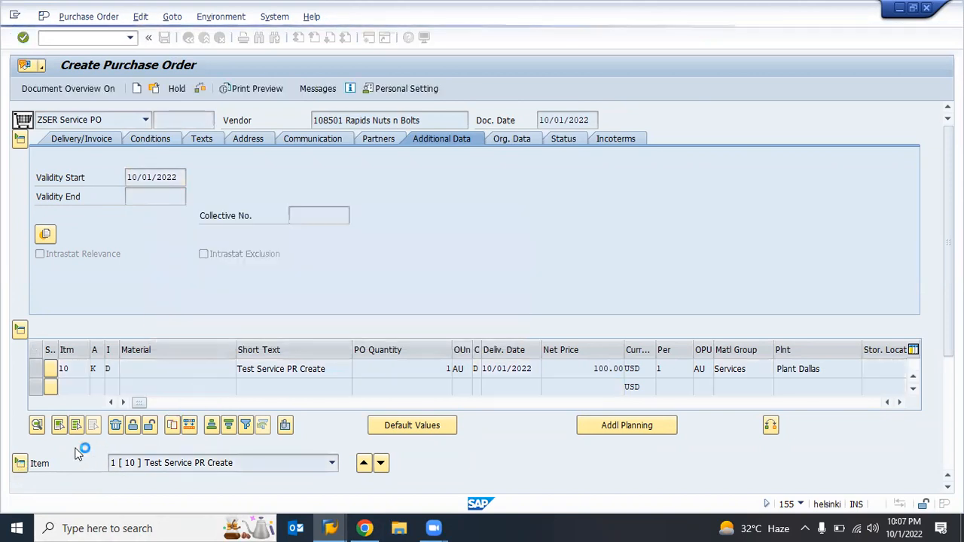
Step: Examine the short text, quantity and gross price of the service line in item 10's details
{"action": "left_click", "coordinate": [20, 464]}
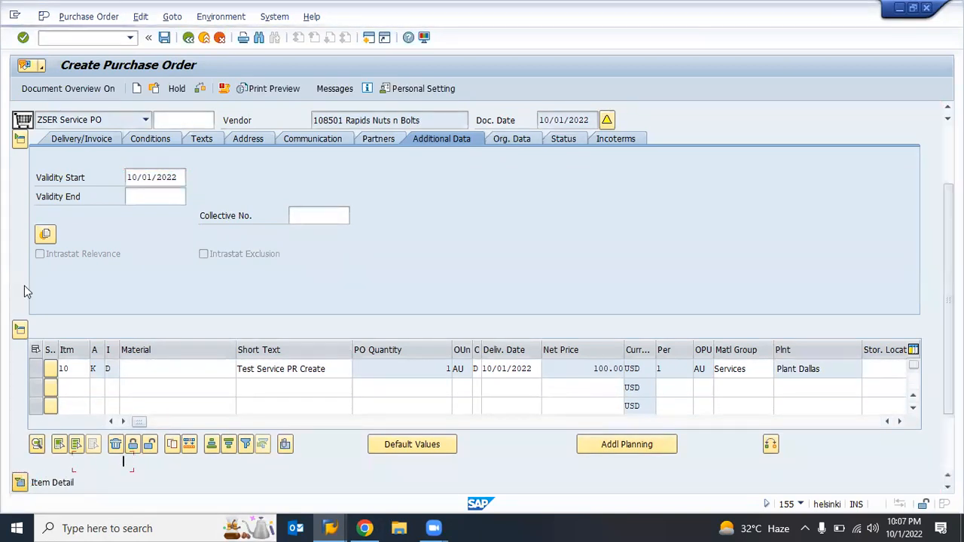
{"action": "left_click", "coordinate": [19, 482]}
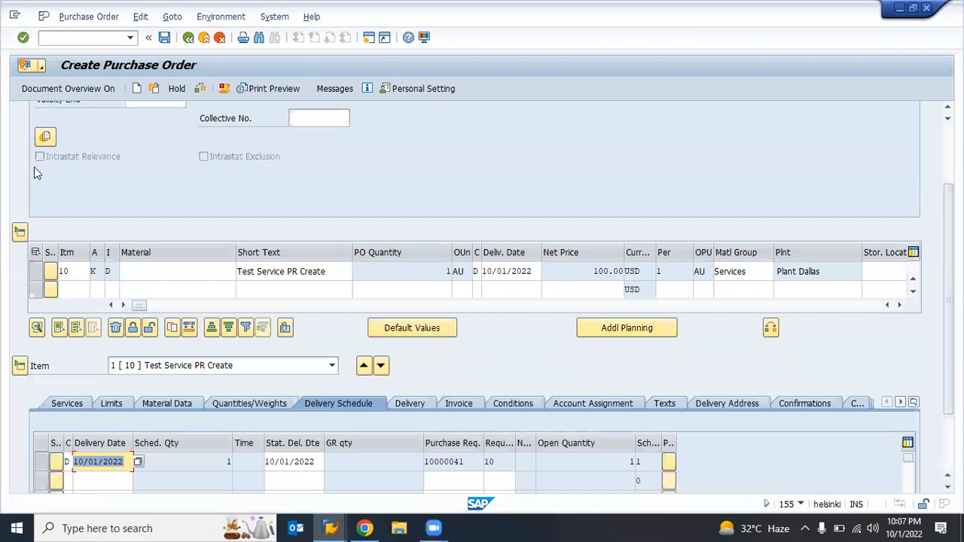
{"action": "left_click", "coordinate": [66, 403]}
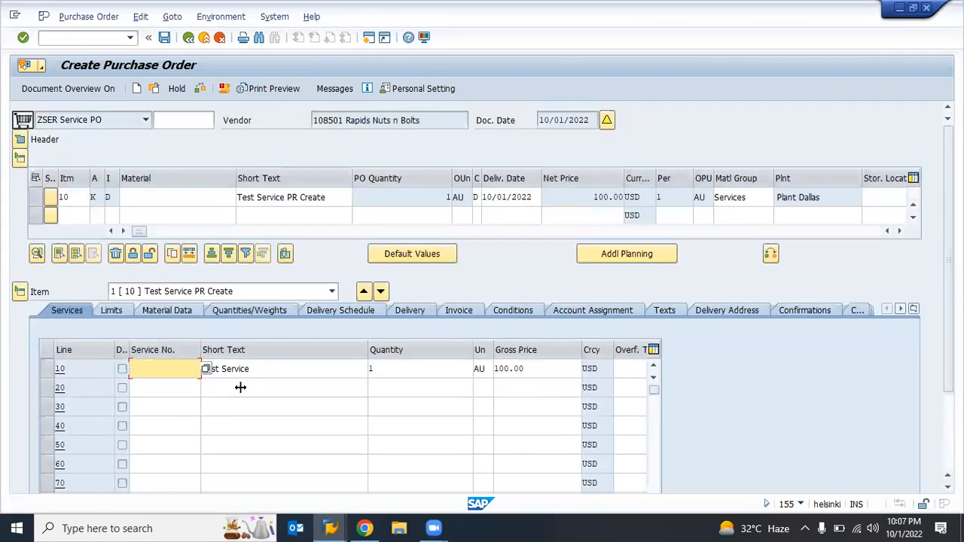
{"action": "left_click", "coordinate": [279, 369]}
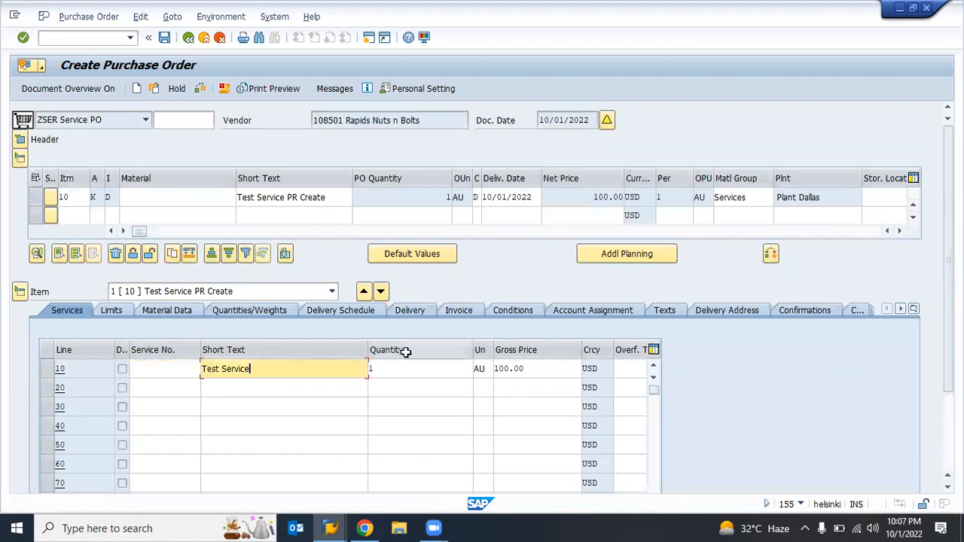
{"action": "left_click", "coordinate": [471, 368]}
{"action": "left_click", "coordinate": [542, 368]}
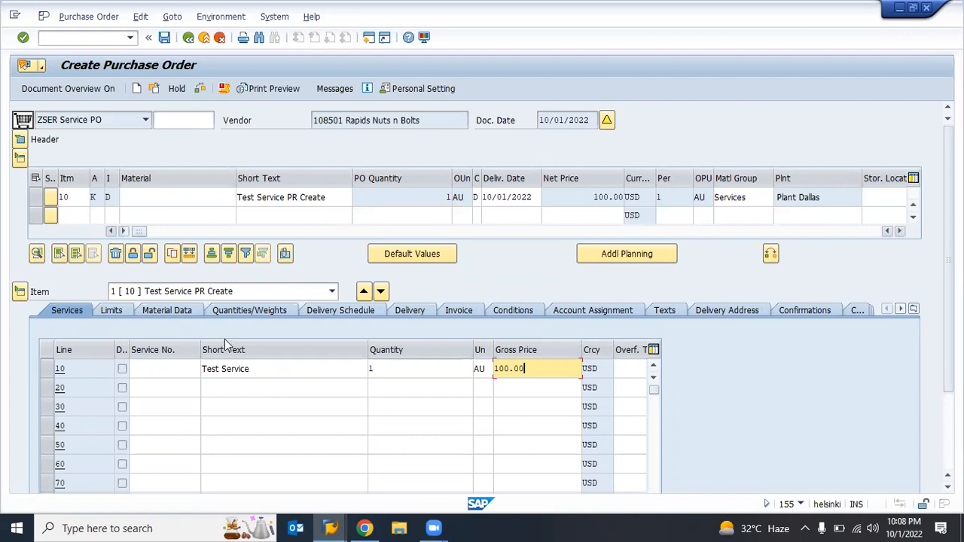
{"action": "left_click", "coordinate": [275, 368]}
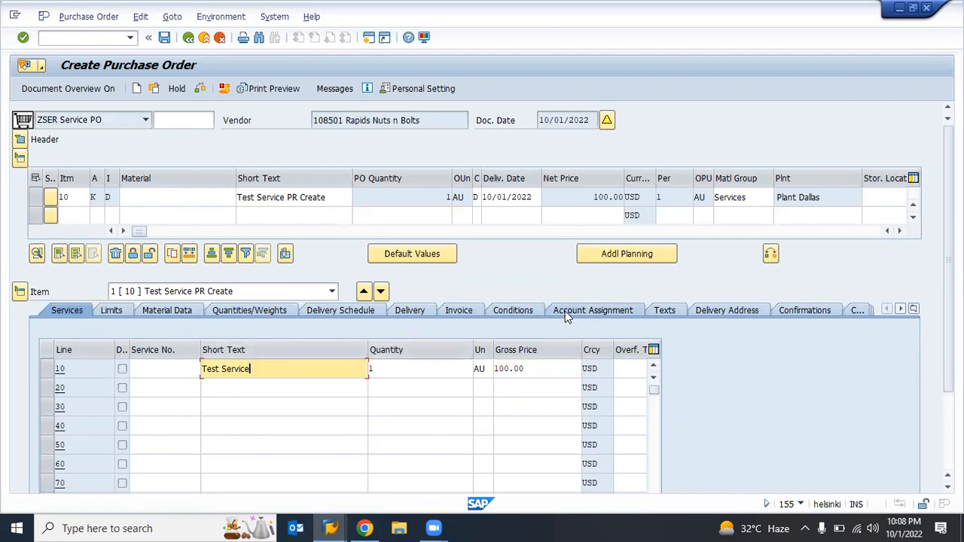
{"action": "key", "text": "Return"}
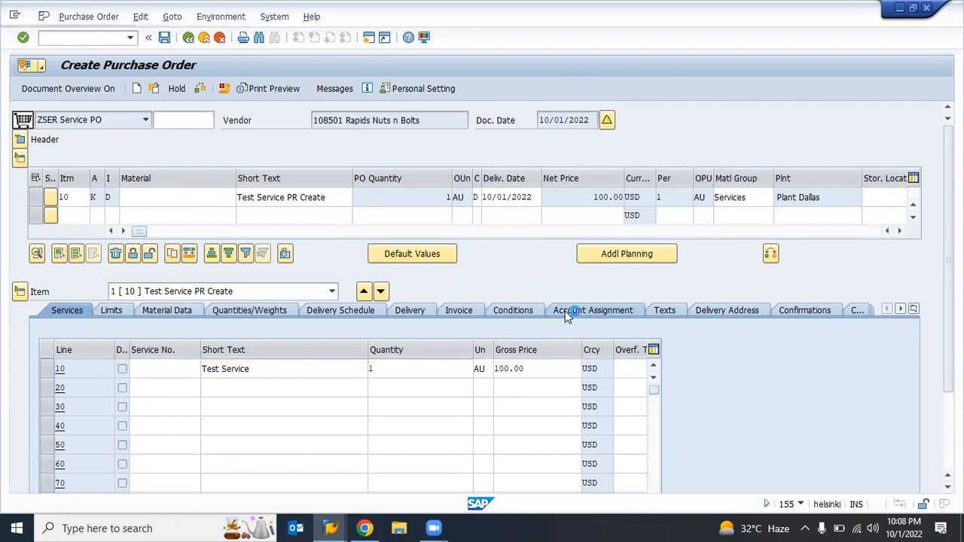
Step: Check the cost center and G/L account in item 10's account assignment, and save the purchase order
{"action": "left_click", "coordinate": [566, 315]}
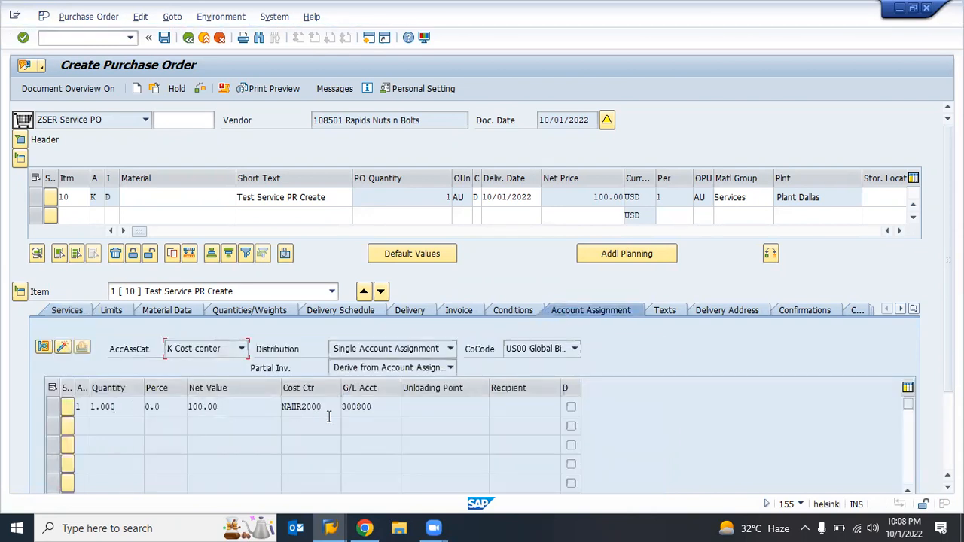
{"action": "left_click", "coordinate": [373, 407]}
{"action": "left_click", "coordinate": [323, 407]}
{"action": "left_click", "coordinate": [379, 404]}
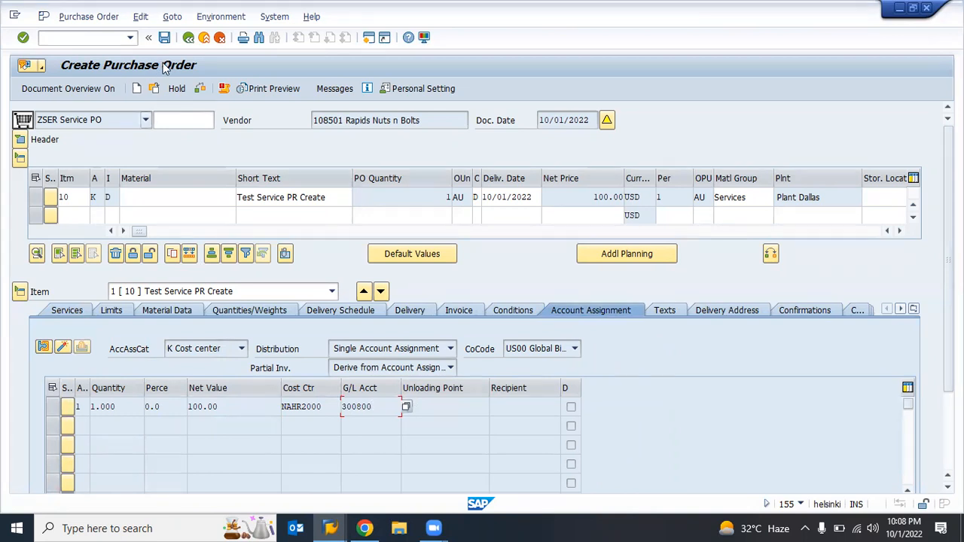
{"action": "left_click", "coordinate": [164, 38]}
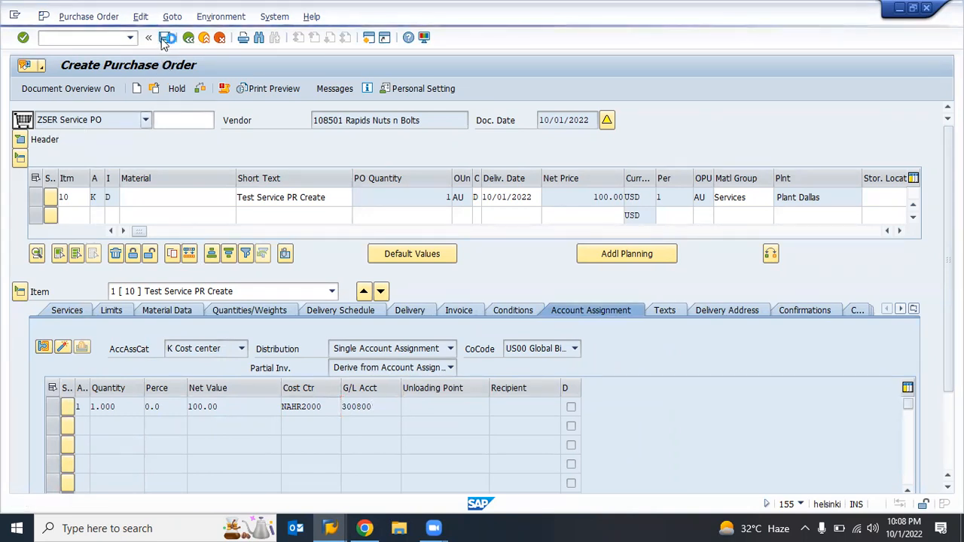
{"action": "left_click", "coordinate": [233, 320]}
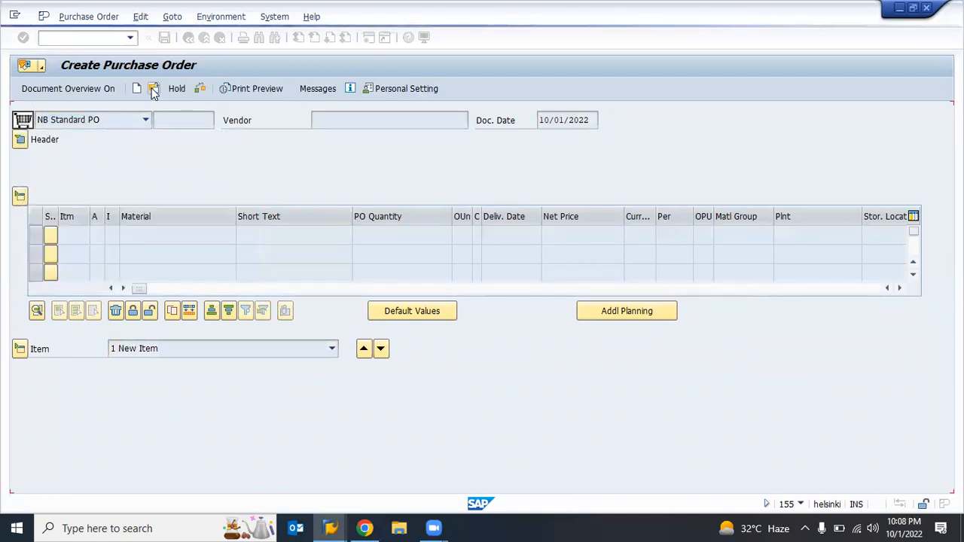
Step: Leave purchase order creation, start transaction ML81N, and load the newly saved purchase order for service entry
{"action": "key", "text": "F3"}
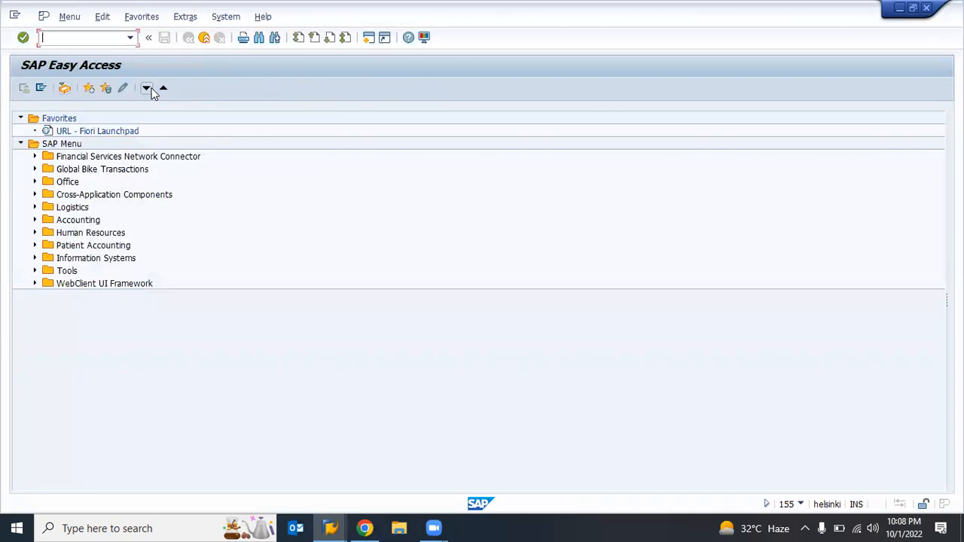
{"action": "type", "text": "ml81n"}
{"action": "key", "text": "Return"}
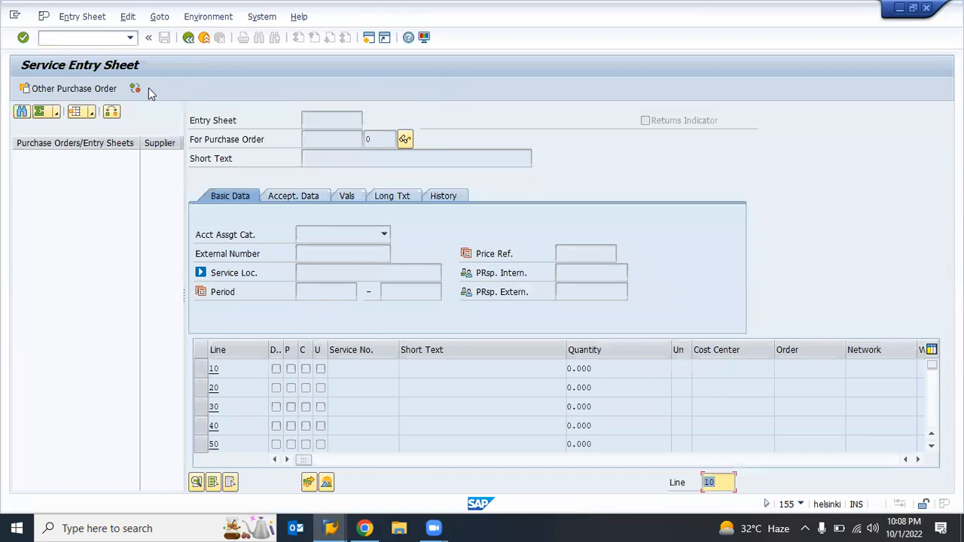
{"action": "left_click", "coordinate": [42, 91]}
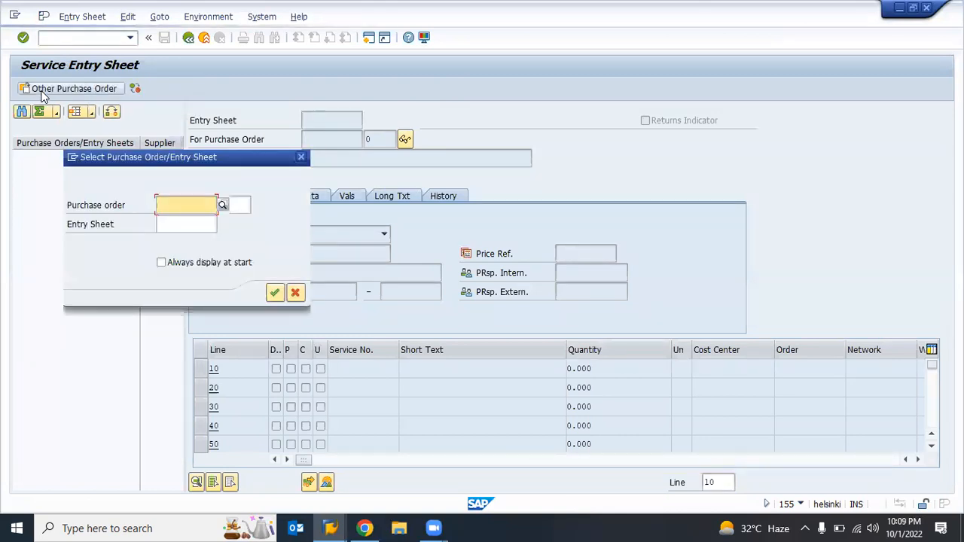
{"action": "key", "text": "ctrl+v"}
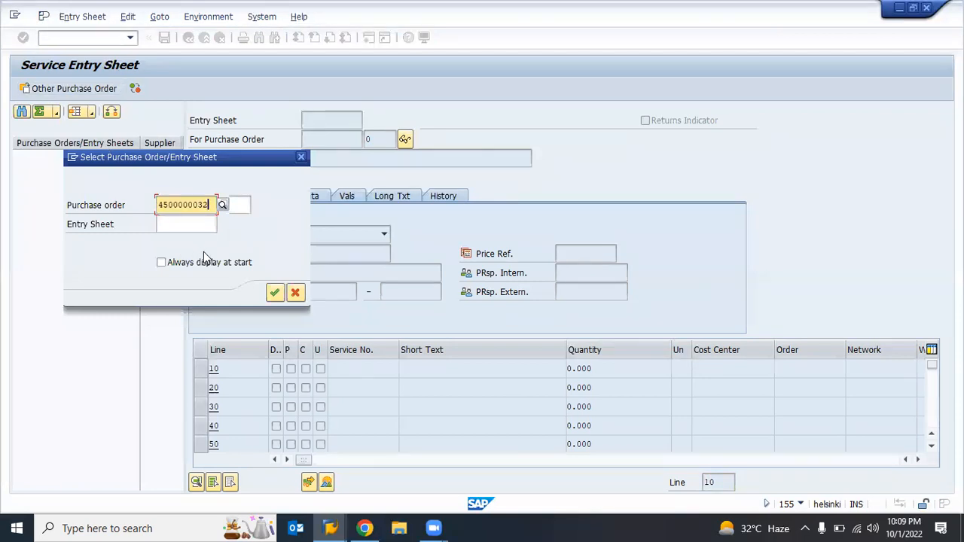
{"action": "key", "text": "Return"}
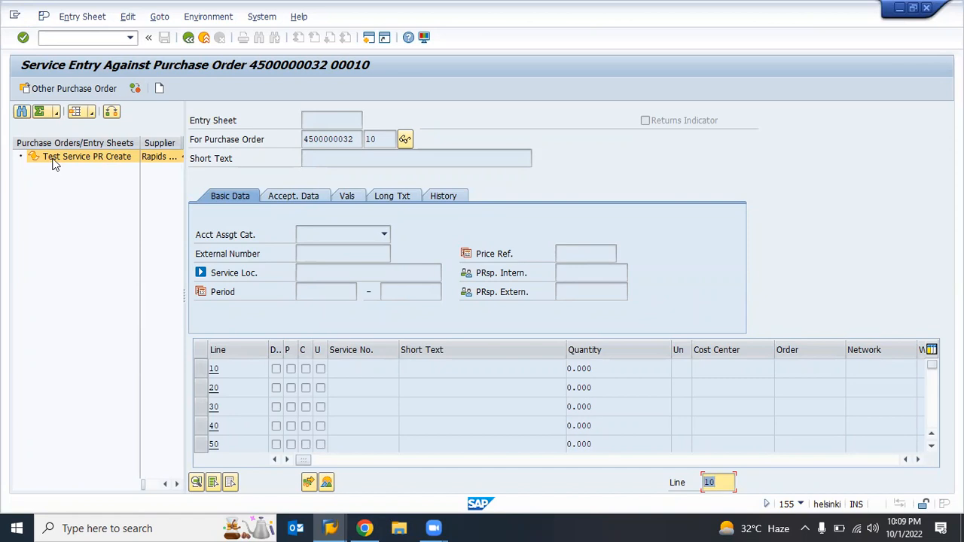
Step: Create an entry sheet for the Test Service PR Create item with the short text Test Case
{"action": "left_click", "coordinate": [65, 158]}
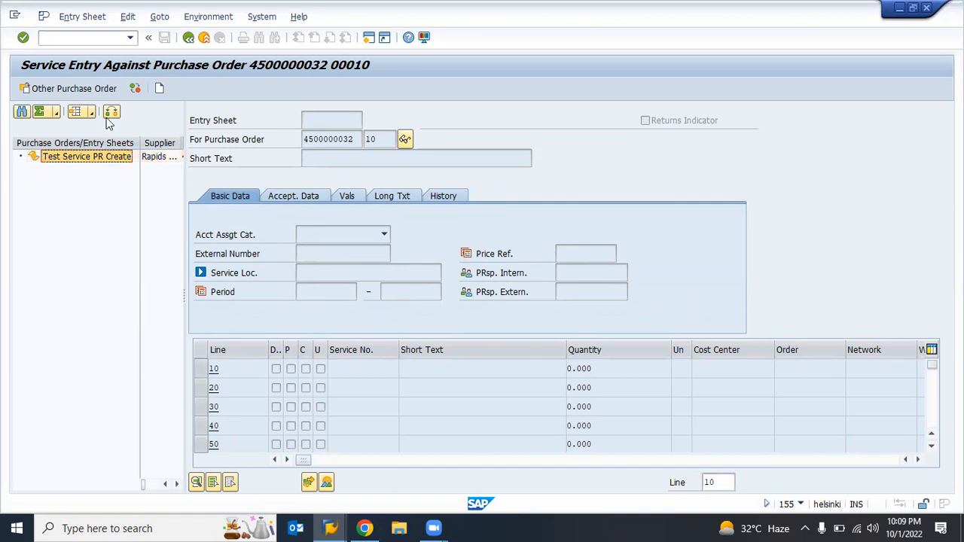
{"action": "left_click", "coordinate": [160, 89]}
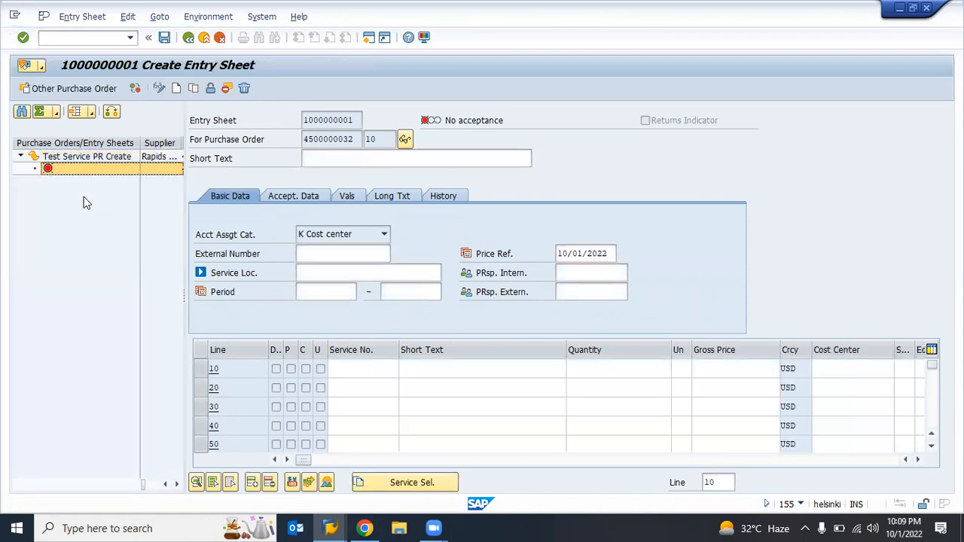
{"action": "left_click", "coordinate": [340, 158]}
{"action": "type", "text": "Test"}
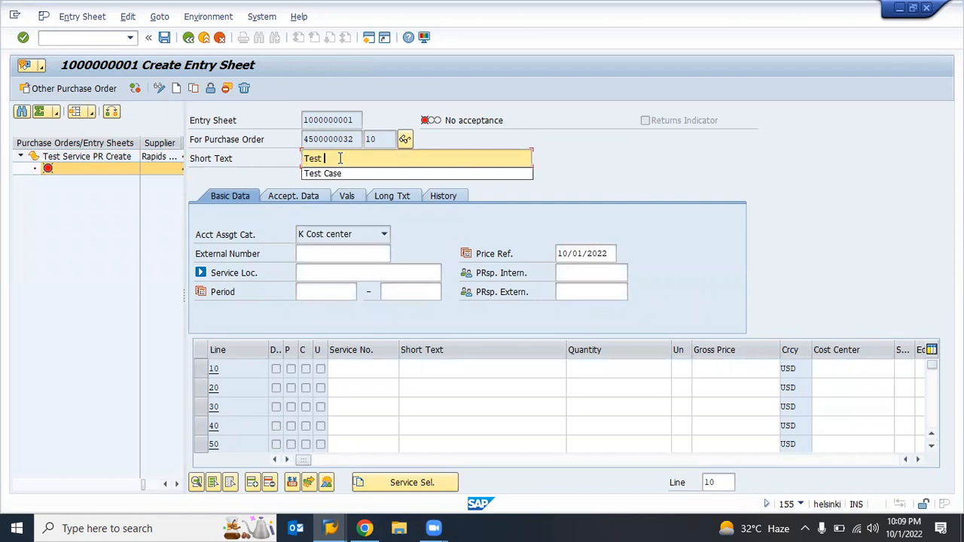
{"action": "left_click", "coordinate": [515, 84]}
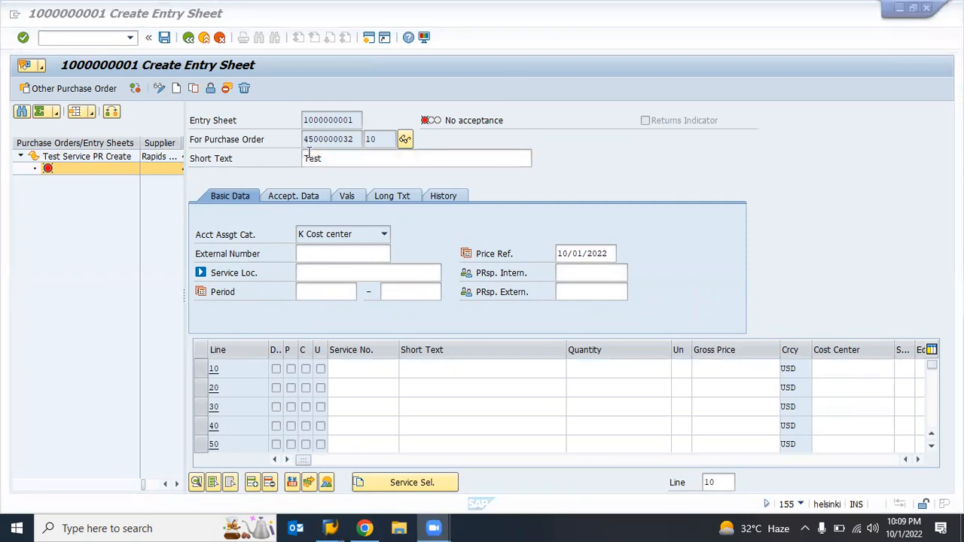
{"action": "left_click", "coordinate": [345, 159]}
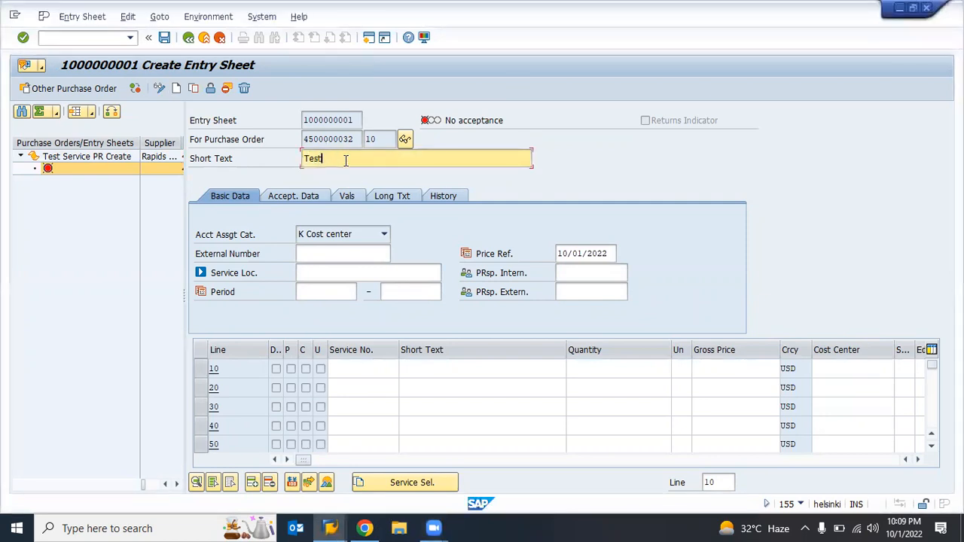
{"action": "left_click", "coordinate": [347, 173]}
Step: Adopt service line 10, Test Service, from the purchase order into the entry sheet through the service selection
{"action": "left_click", "coordinate": [414, 481]}
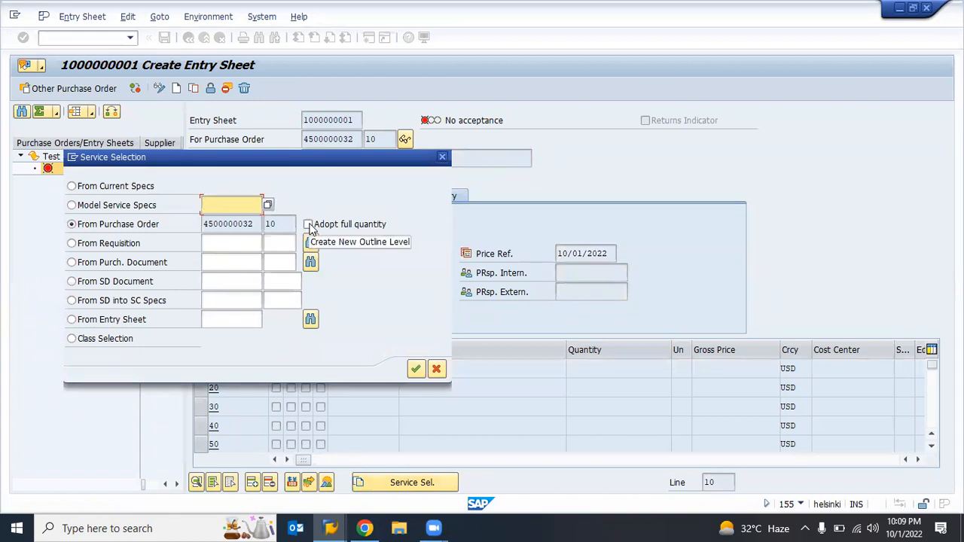
{"action": "left_click", "coordinate": [415, 369]}
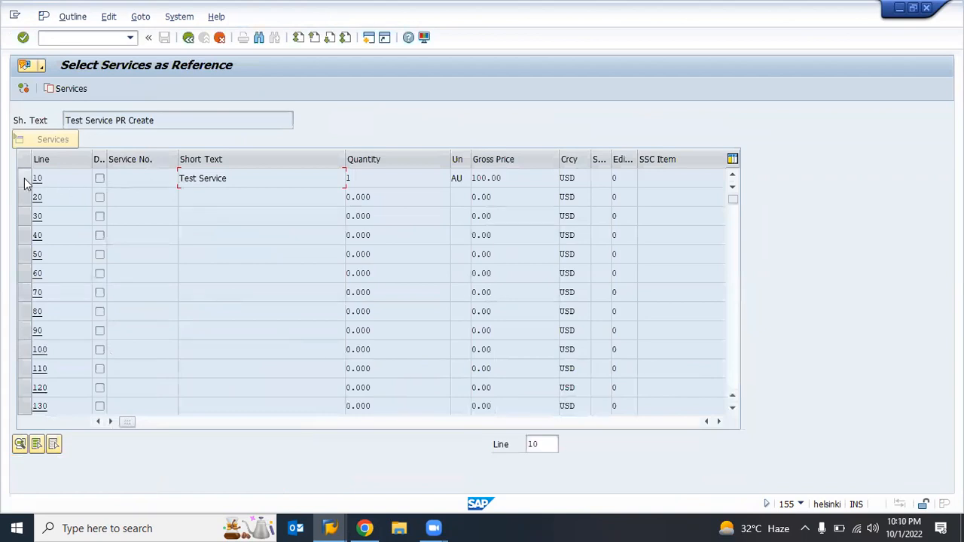
{"action": "left_click", "coordinate": [25, 183]}
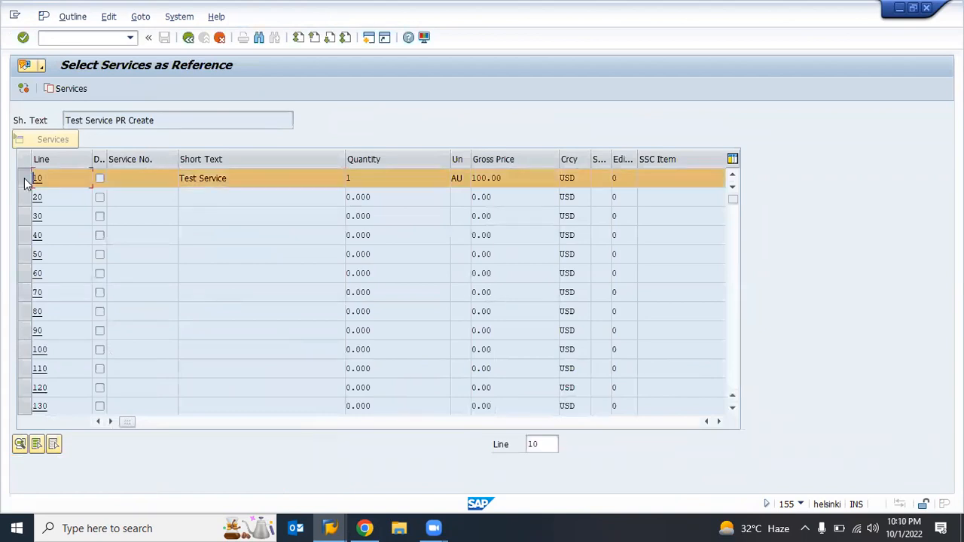
{"action": "left_click", "coordinate": [68, 89]}
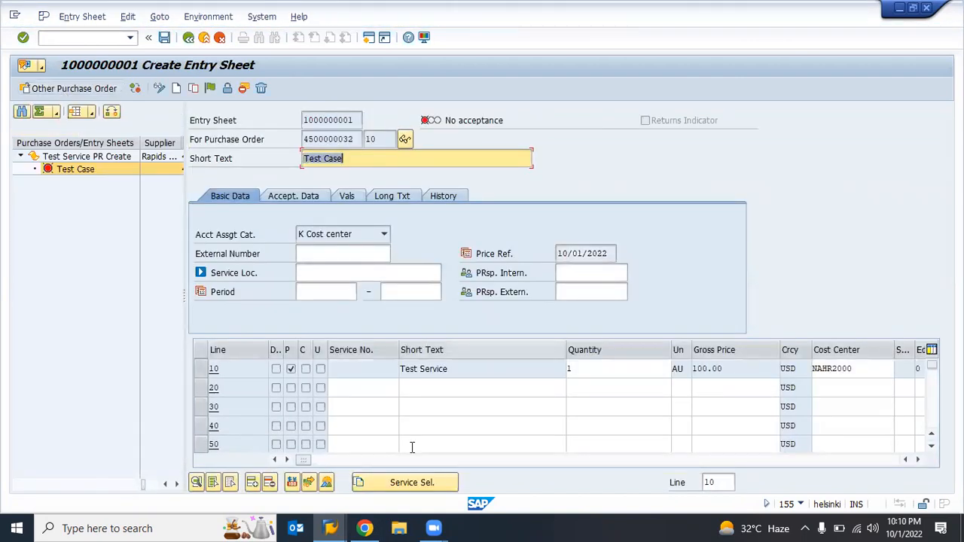
{"action": "left_click", "coordinate": [404, 484]}
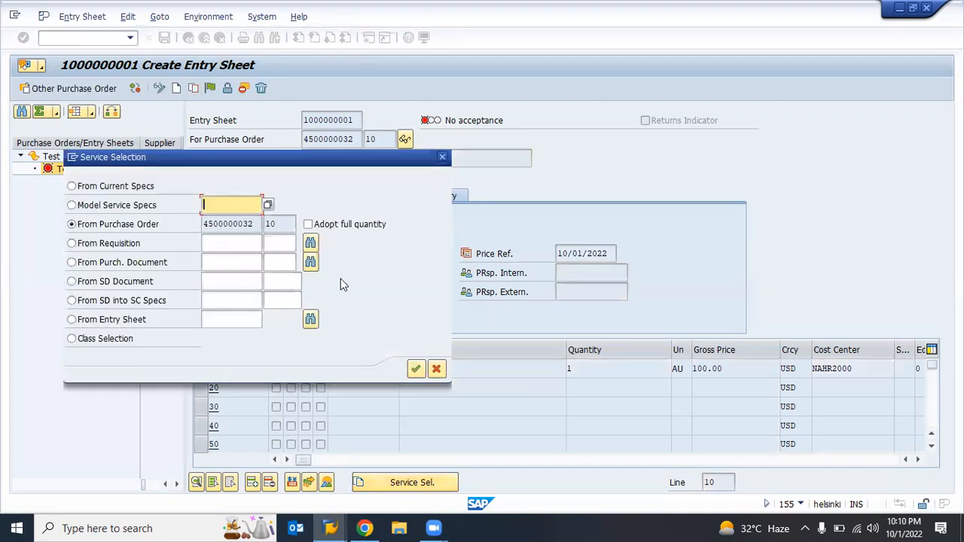
{"action": "left_click", "coordinate": [417, 369]}
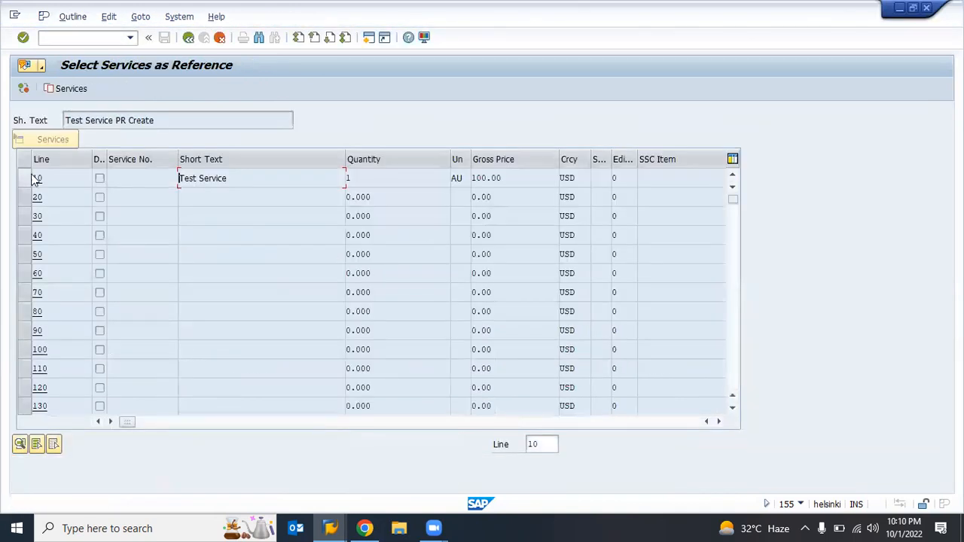
{"action": "left_click", "coordinate": [25, 179]}
{"action": "left_click", "coordinate": [79, 89]}
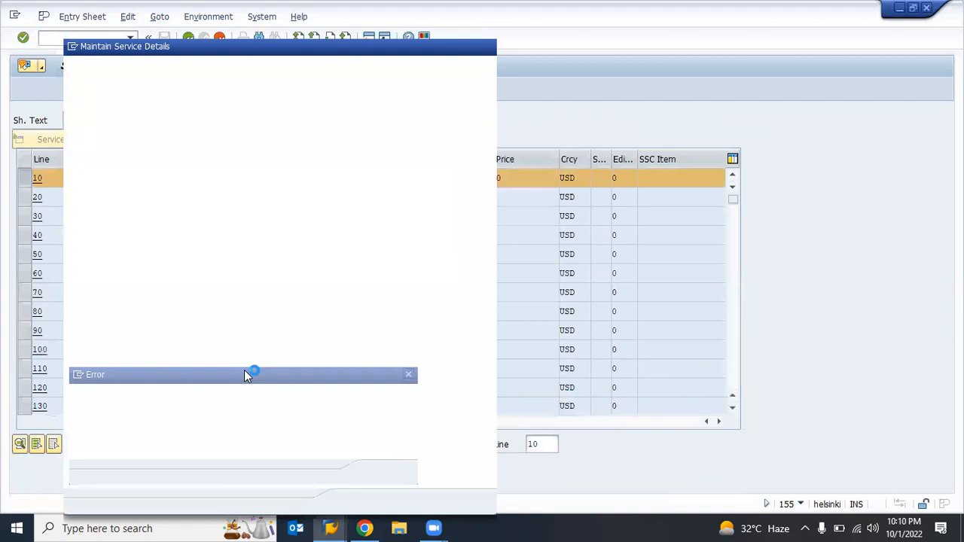
{"action": "left_click", "coordinate": [408, 375]}
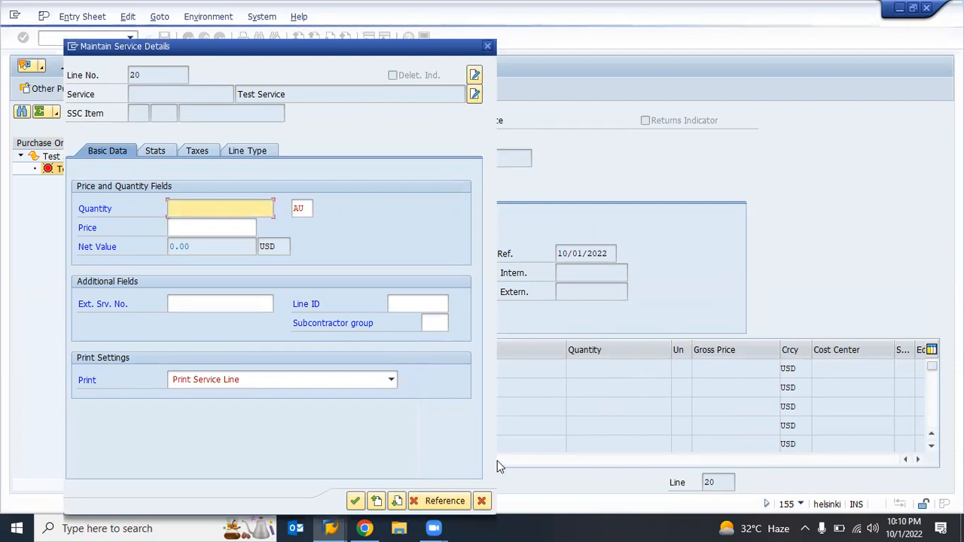
{"action": "left_click", "coordinate": [483, 500]}
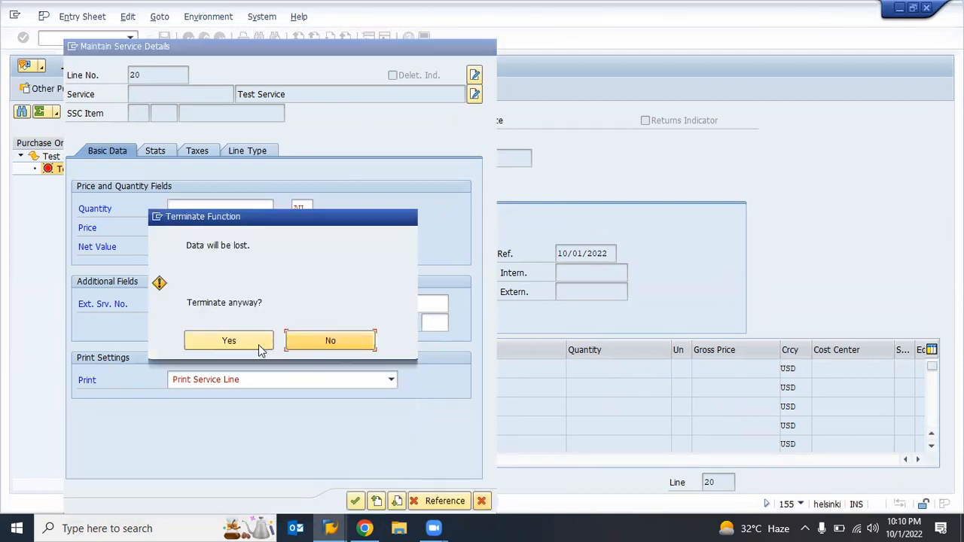
{"action": "left_click", "coordinate": [247, 340]}
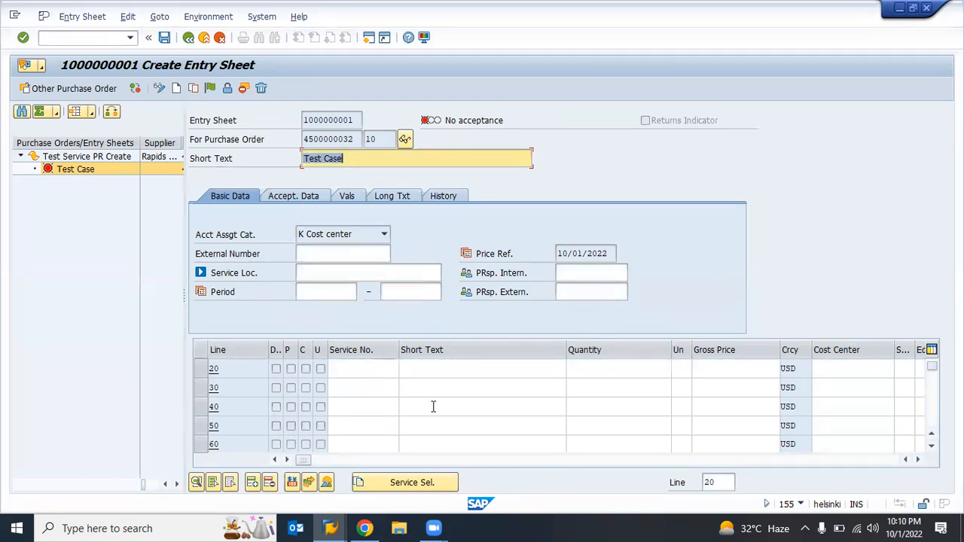
{"action": "key", "text": "Return"}
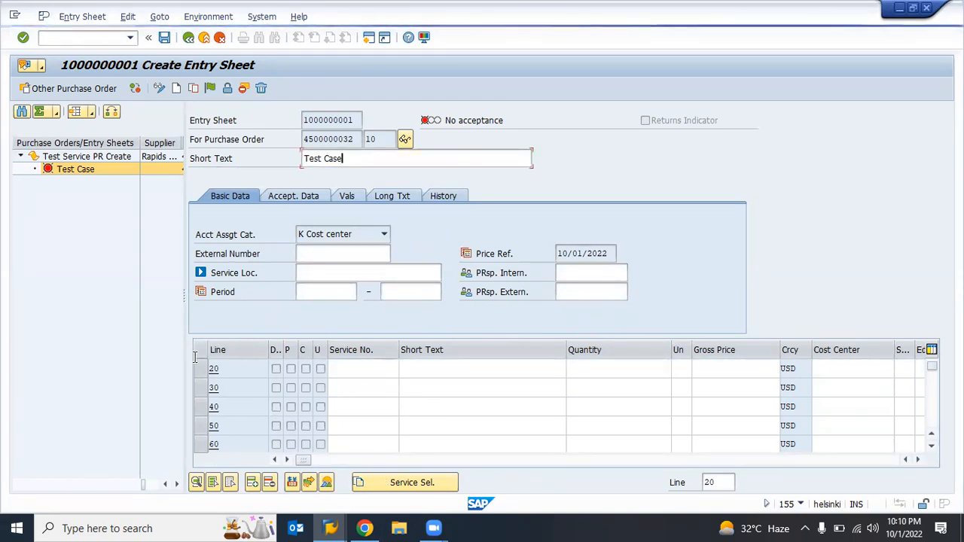
{"action": "left_click", "coordinate": [400, 368]}
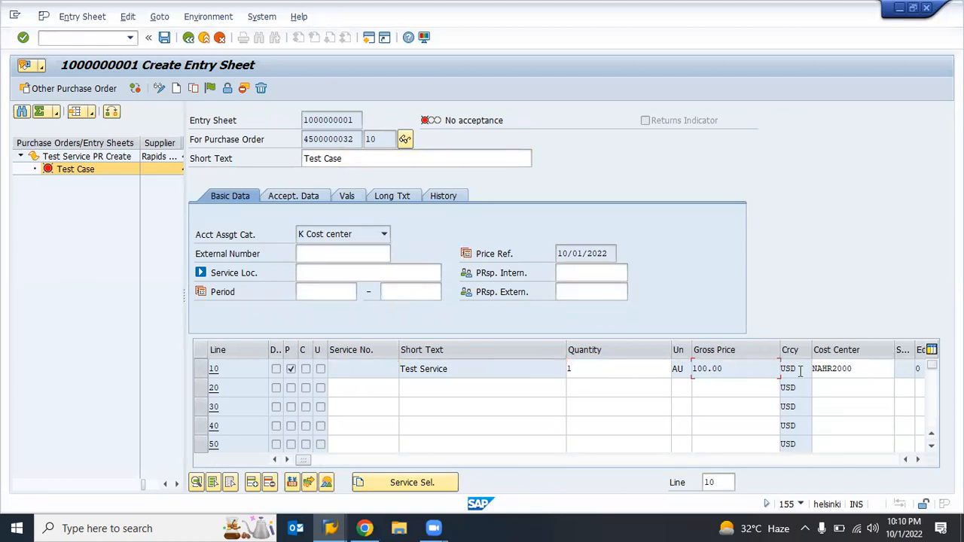
Step: Review the entry sheet's service line 10 with its cost center, acceptance data, values and history
{"action": "left_click", "coordinate": [858, 367]}
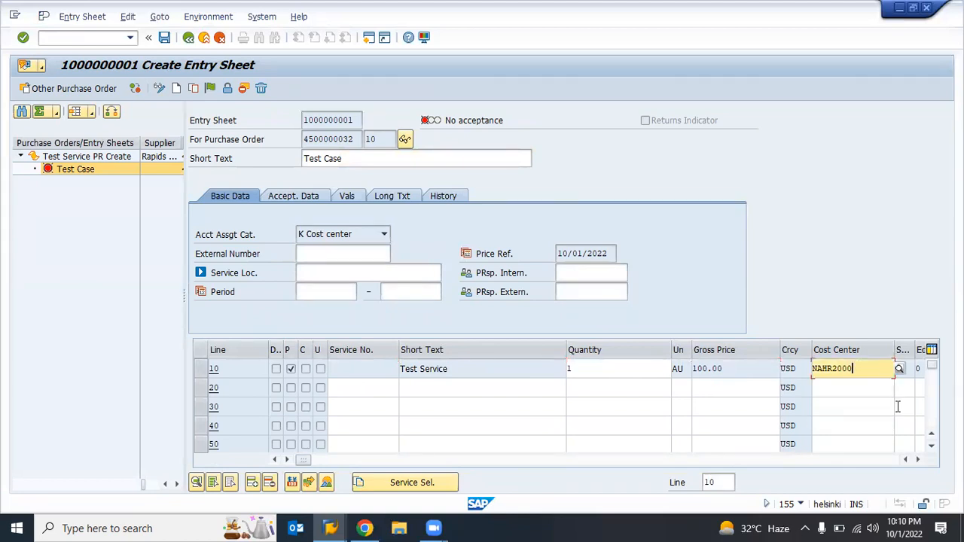
{"action": "left_click", "coordinate": [918, 459]}
{"action": "left_click", "coordinate": [919, 460]}
{"action": "left_click", "coordinate": [919, 459]}
{"action": "left_click", "coordinate": [919, 459]}
{"action": "left_click", "coordinate": [918, 459]}
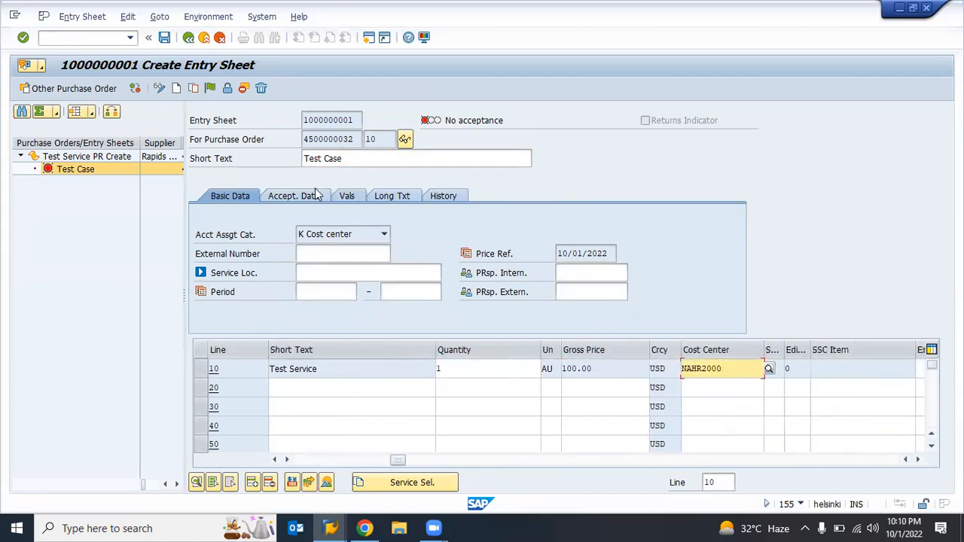
{"action": "left_click", "coordinate": [290, 196]}
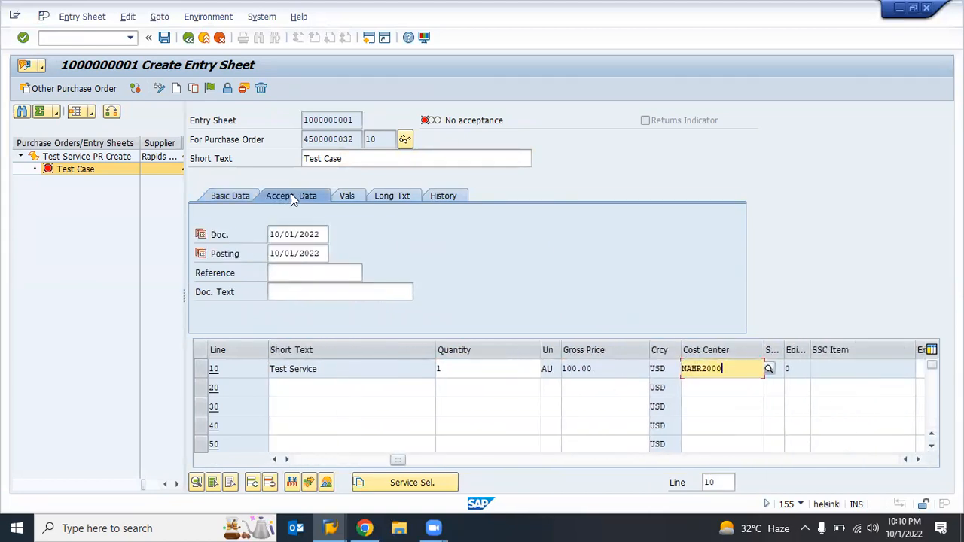
{"action": "left_click", "coordinate": [345, 197]}
{"action": "left_click", "coordinate": [438, 195]}
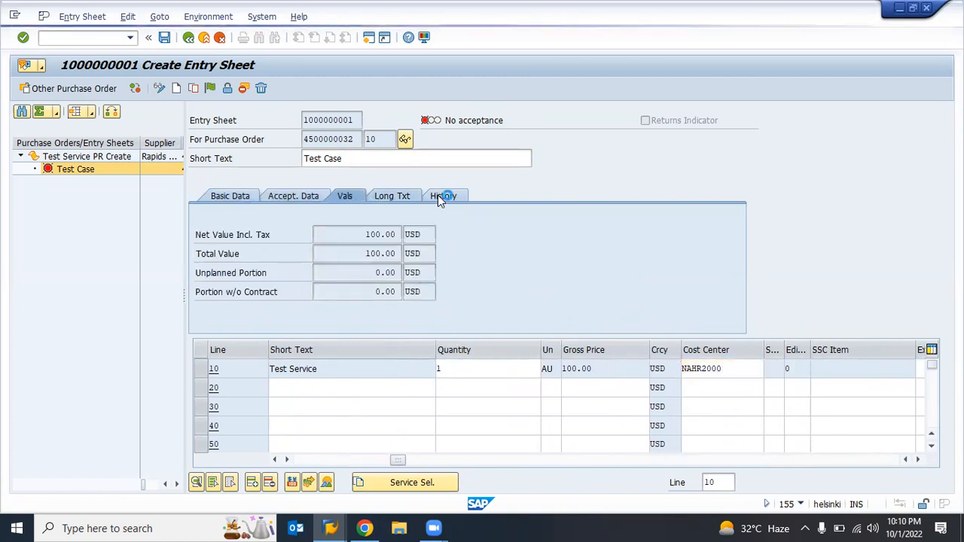
{"action": "left_click", "coordinate": [235, 197]}
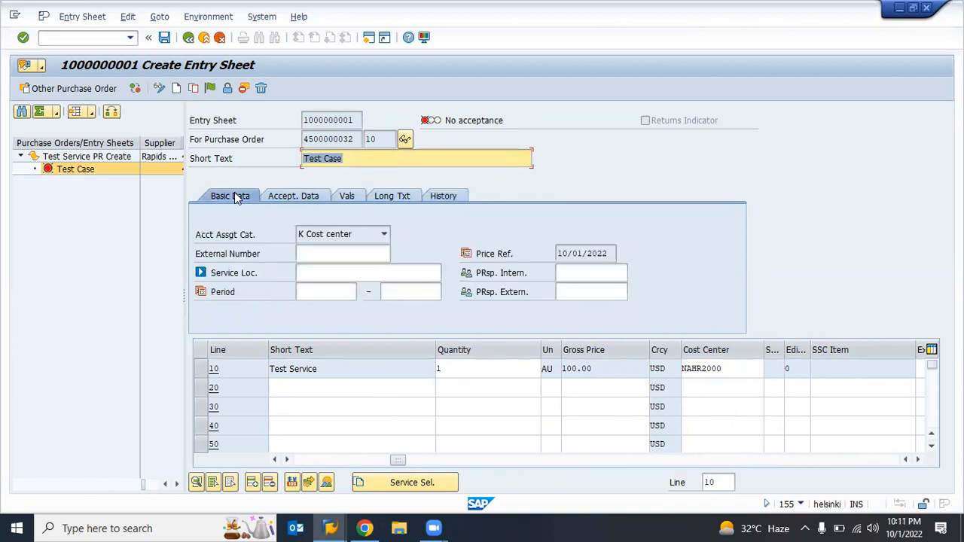
Step: Save the Test Case entry sheet without an output message record
{"action": "left_click", "coordinate": [164, 37]}
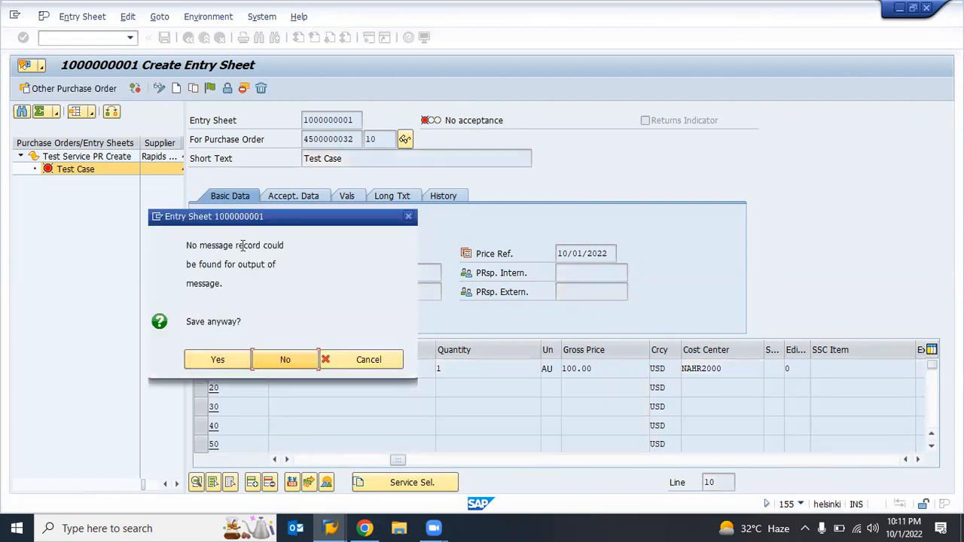
{"action": "left_click", "coordinate": [199, 365]}
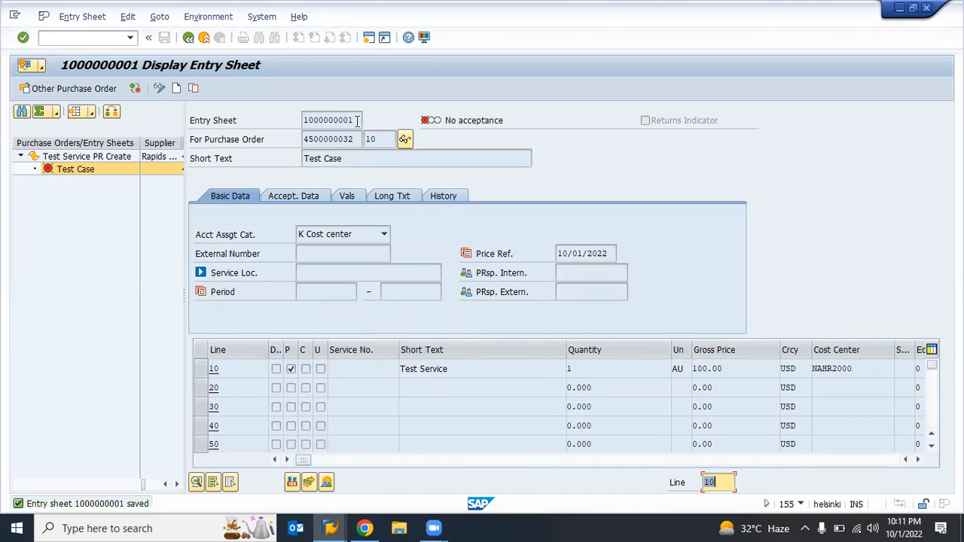
{"action": "left_click_drag", "start_coordinate": [358, 121], "coordinate": [297, 121]}
{"action": "left_click_drag", "start_coordinate": [352, 139], "coordinate": [305, 138]}
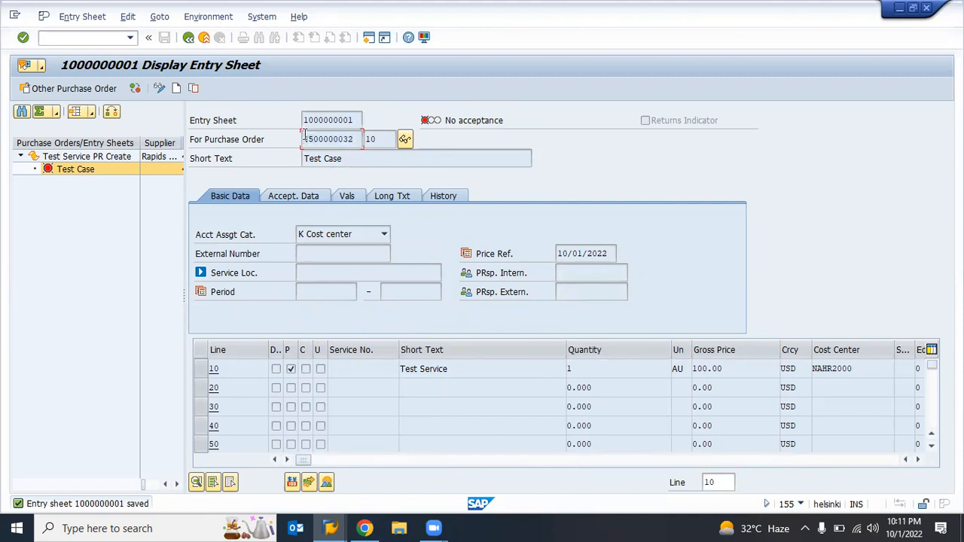
Step: Switch to the table browser session, start transaction ME23N, and check the purchase order history of service item 10
{"action": "key", "text": "alt+Tab"}
{"action": "key", "text": "alt+Tab"}
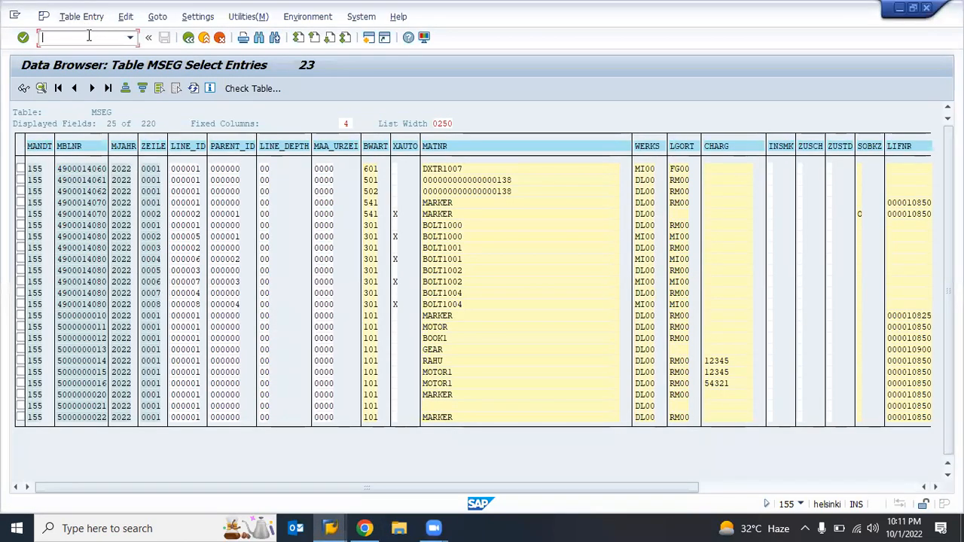
{"action": "type", "text": "/nme23n"}
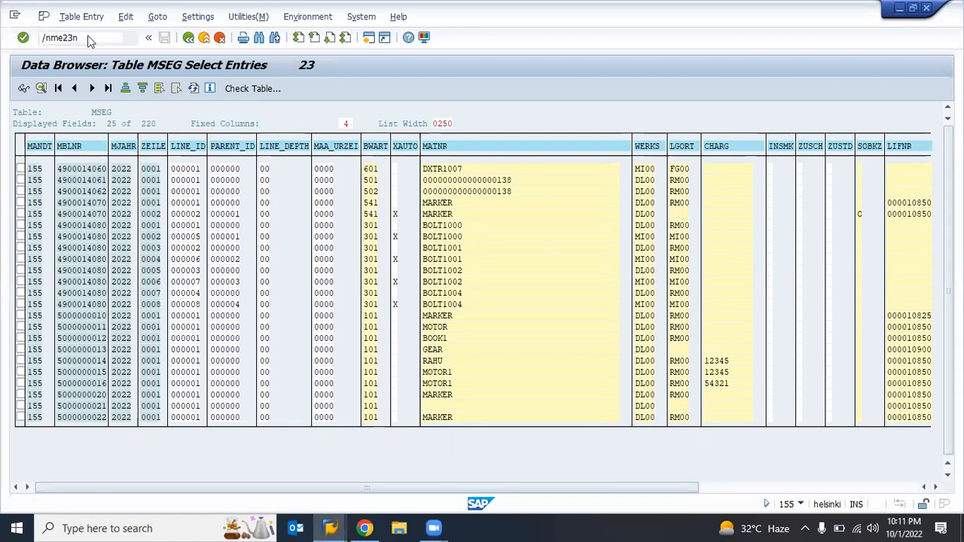
{"action": "key", "text": "Return"}
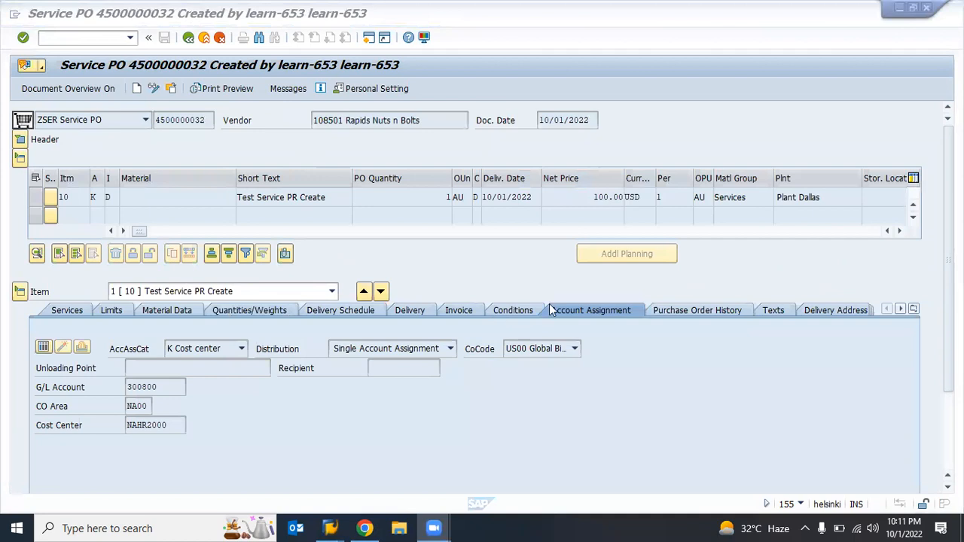
{"action": "left_click", "coordinate": [704, 312]}
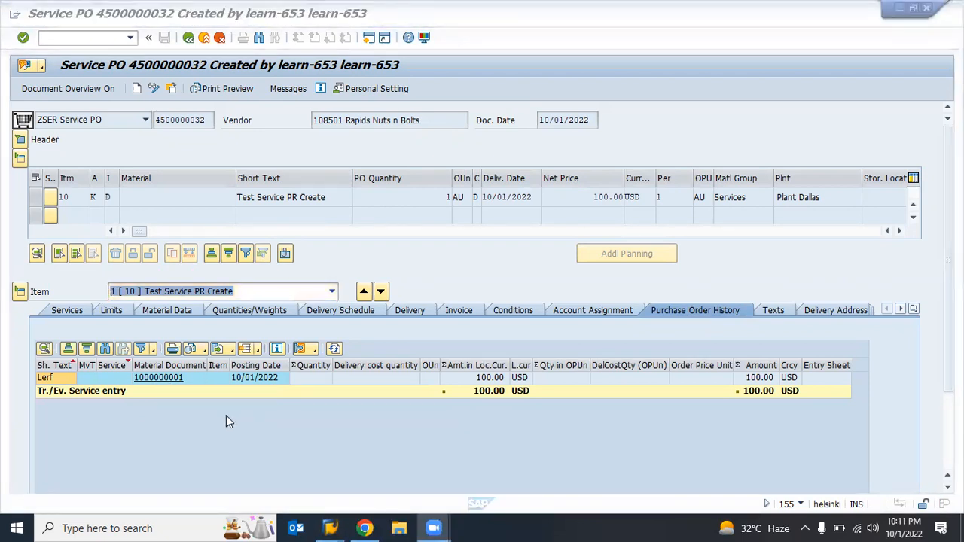
Step: Return to the ML81N session, put the Test Case entry sheet in change mode, accept it, and save without an output message record
{"action": "key", "text": "alt+Tab"}
{"action": "key", "text": "alt+Tab"}
{"action": "left_click", "coordinate": [158, 89]}
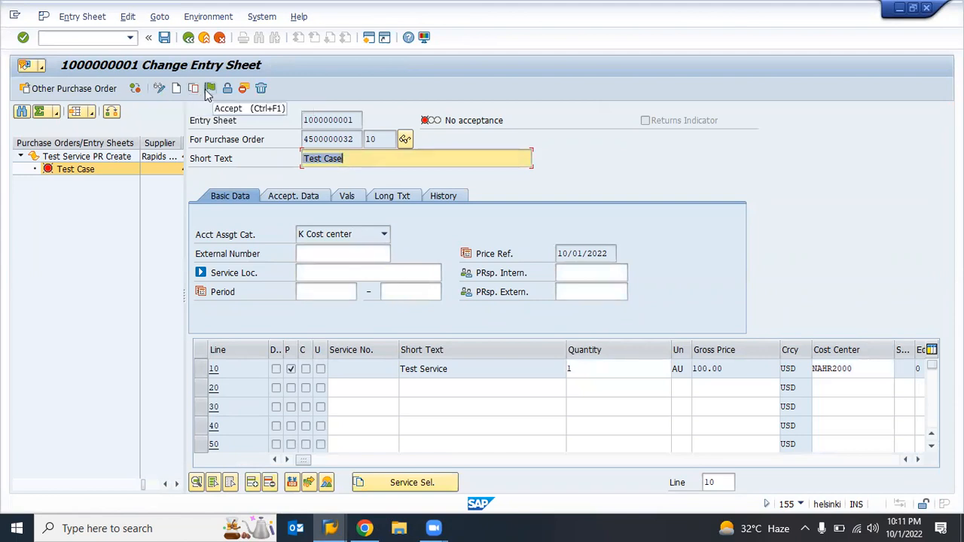
{"action": "left_click", "coordinate": [210, 88]}
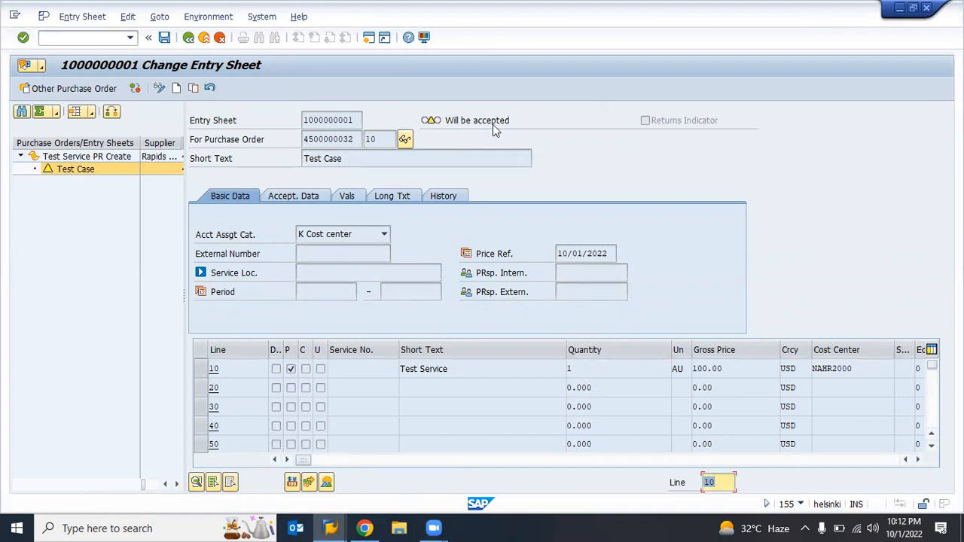
{"action": "left_click", "coordinate": [164, 38]}
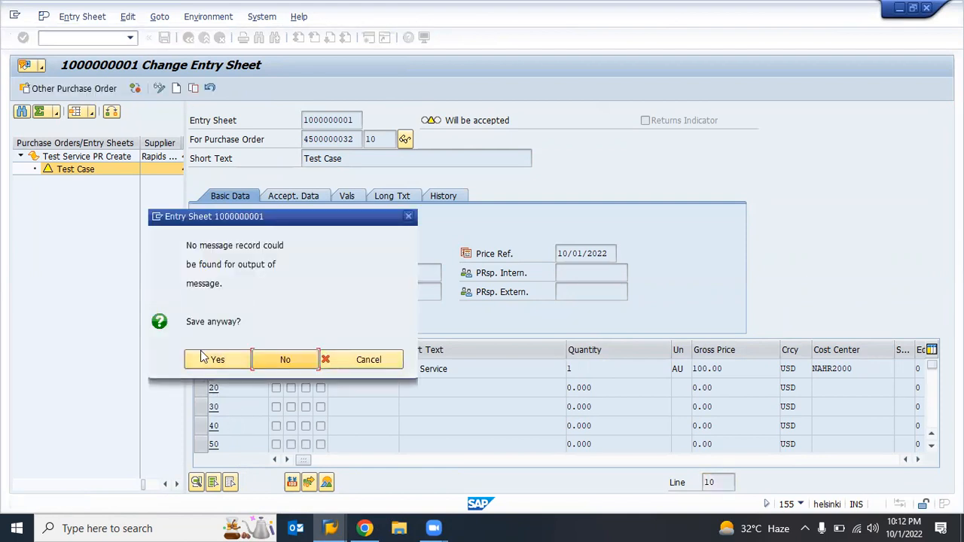
{"action": "left_click", "coordinate": [205, 362]}
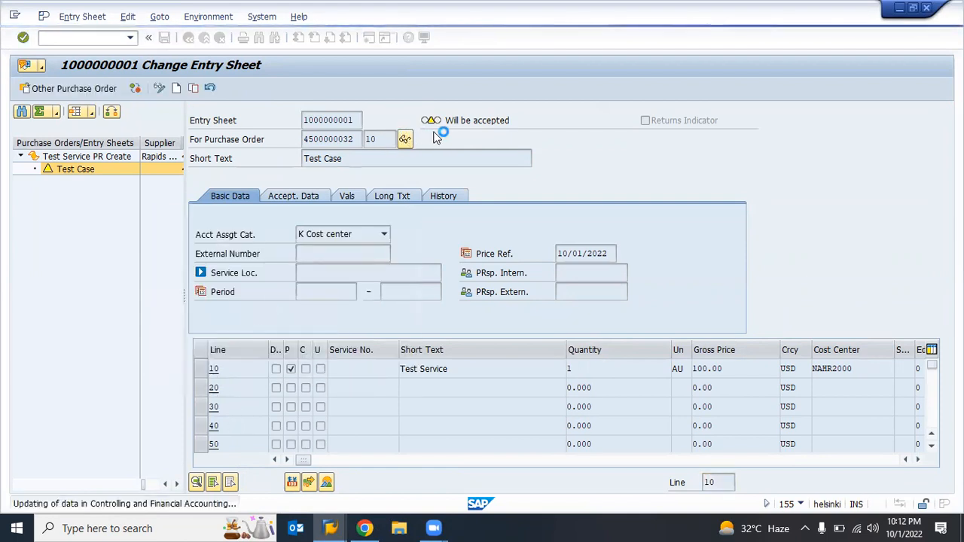